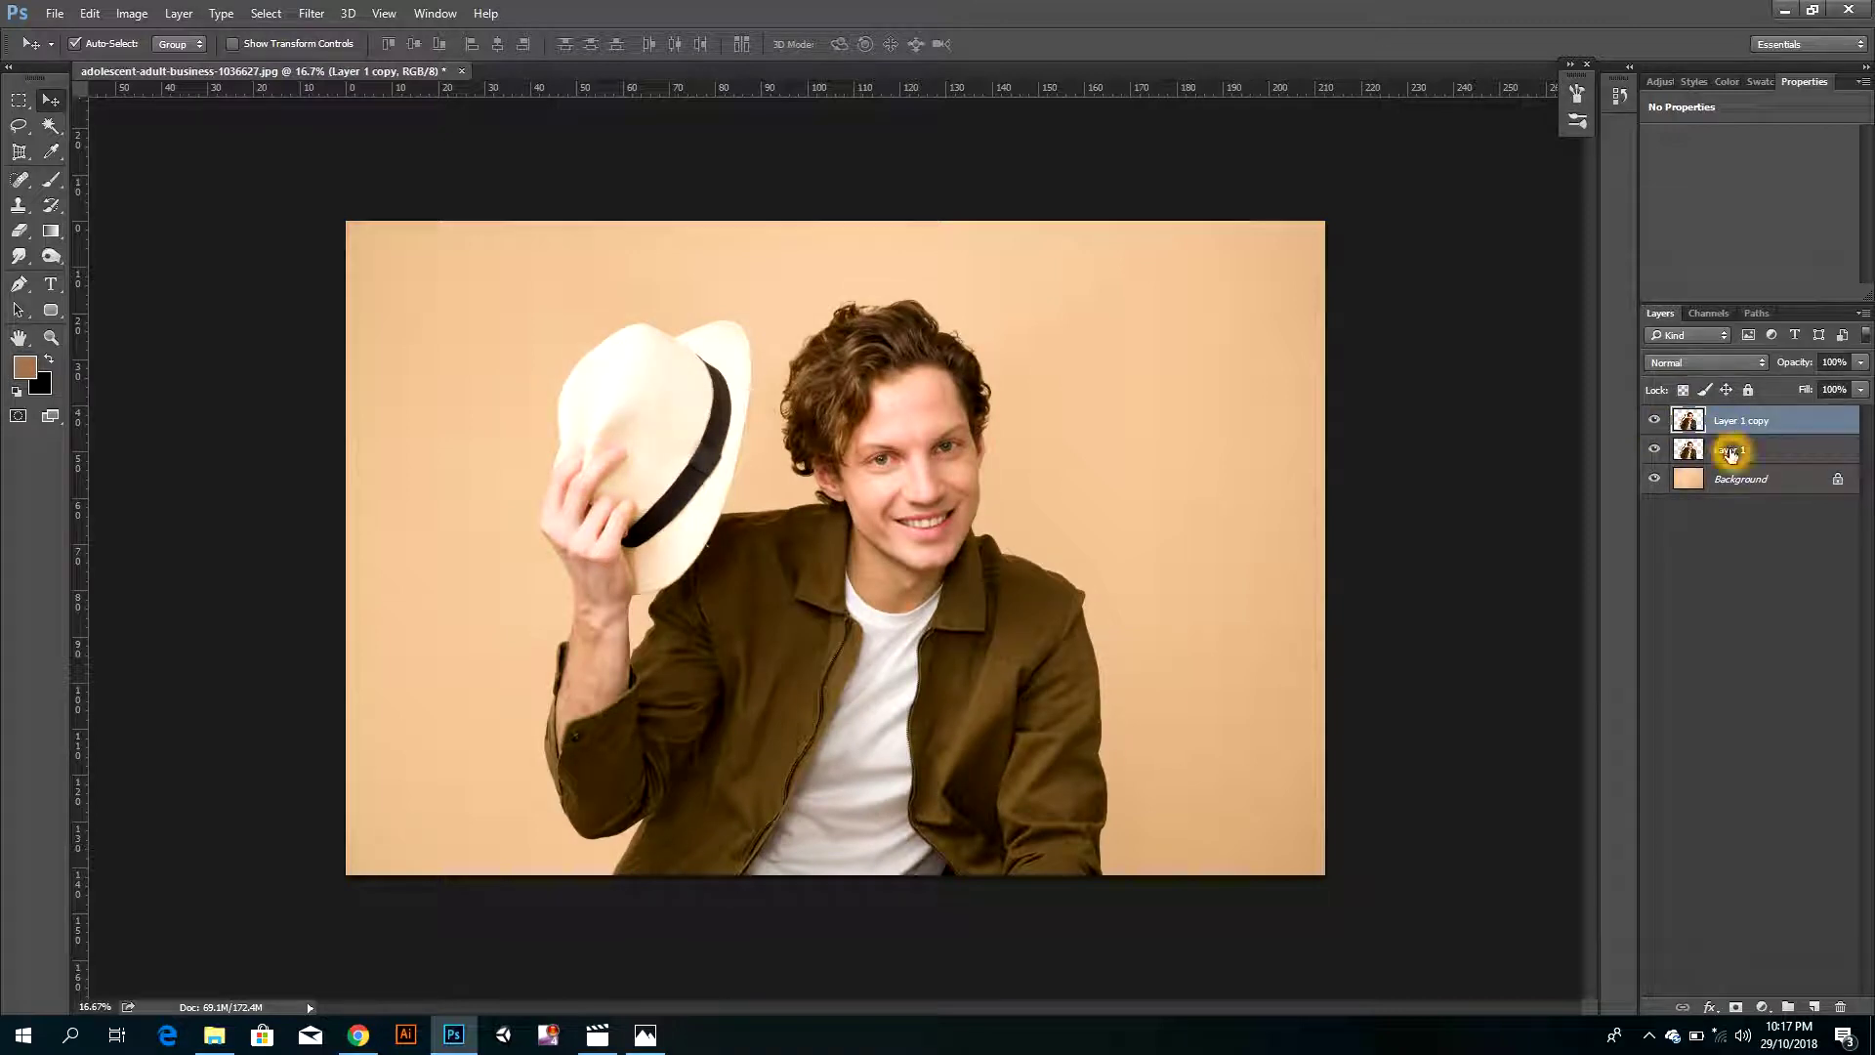
- Open Layer 1 in the Liquify filter and set the Forward Warp brush size to 1300
{"action": "left_click", "coordinate": [1729, 454]}
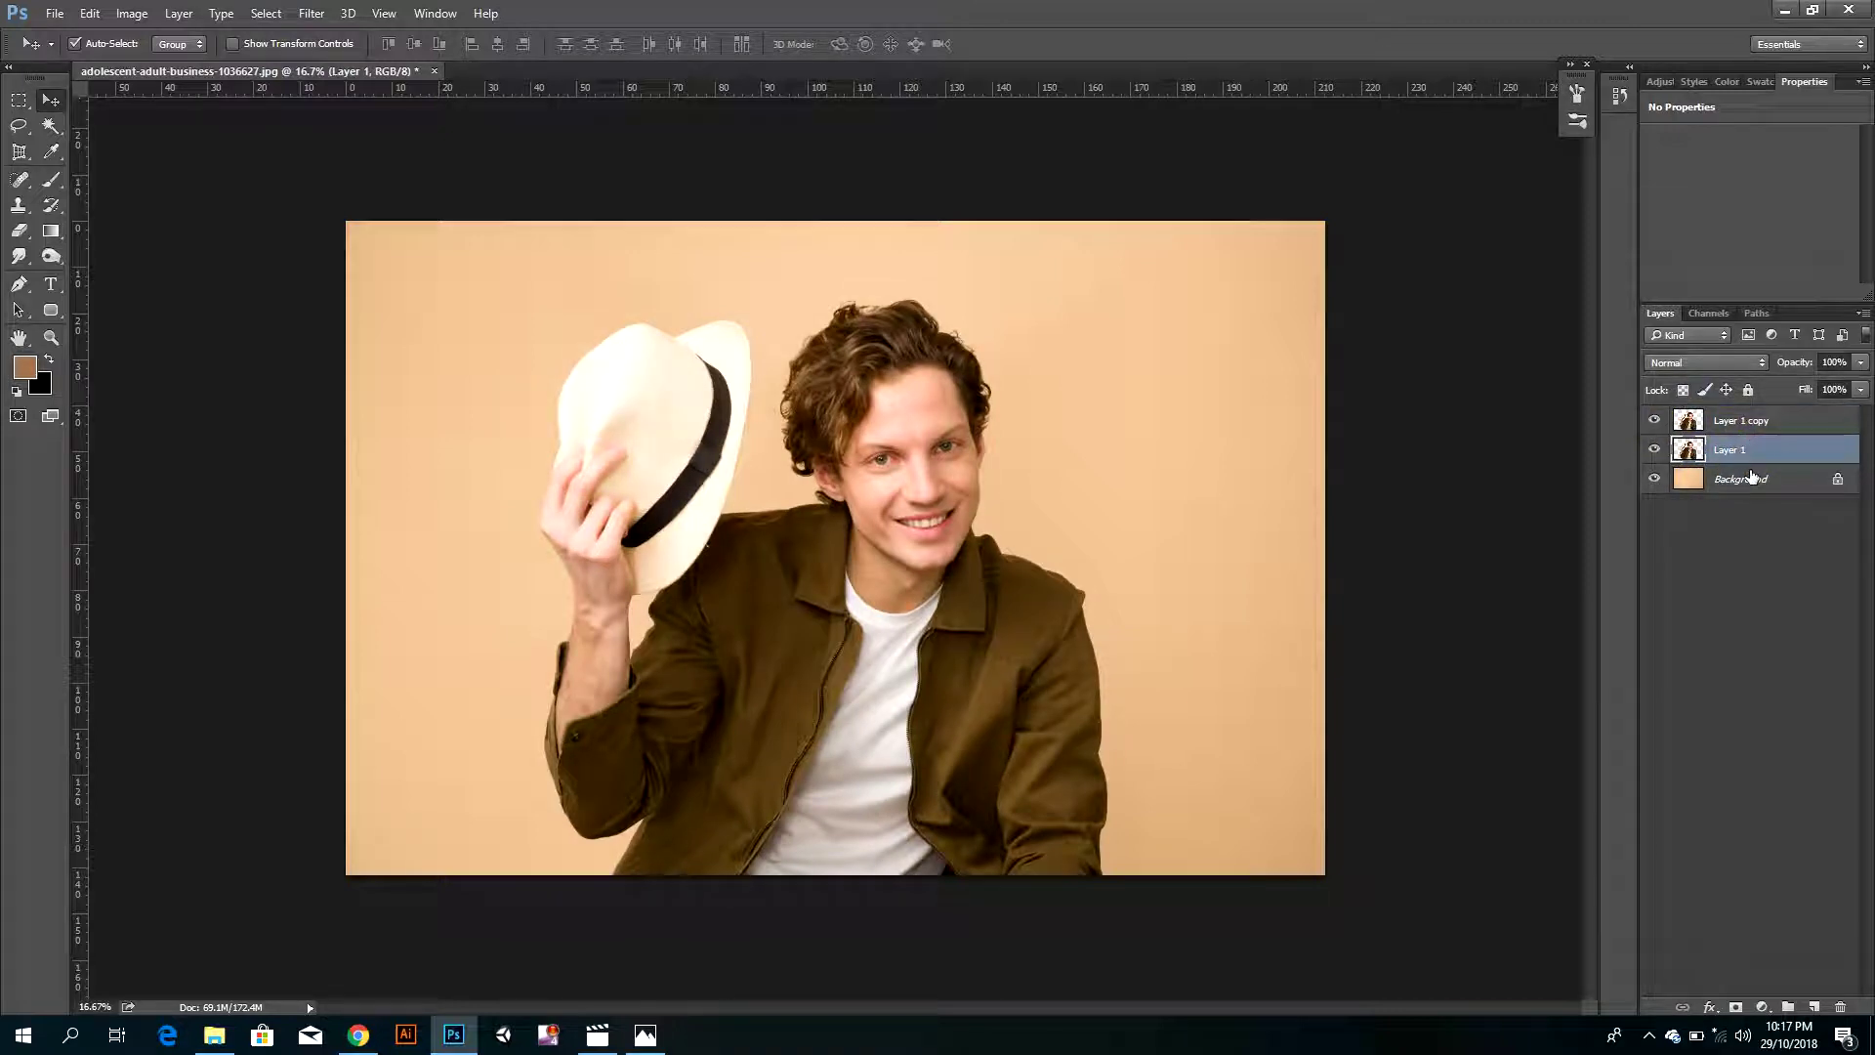
{"action": "left_click", "coordinate": [323, 15]}
{"action": "left_click", "coordinate": [361, 174]}
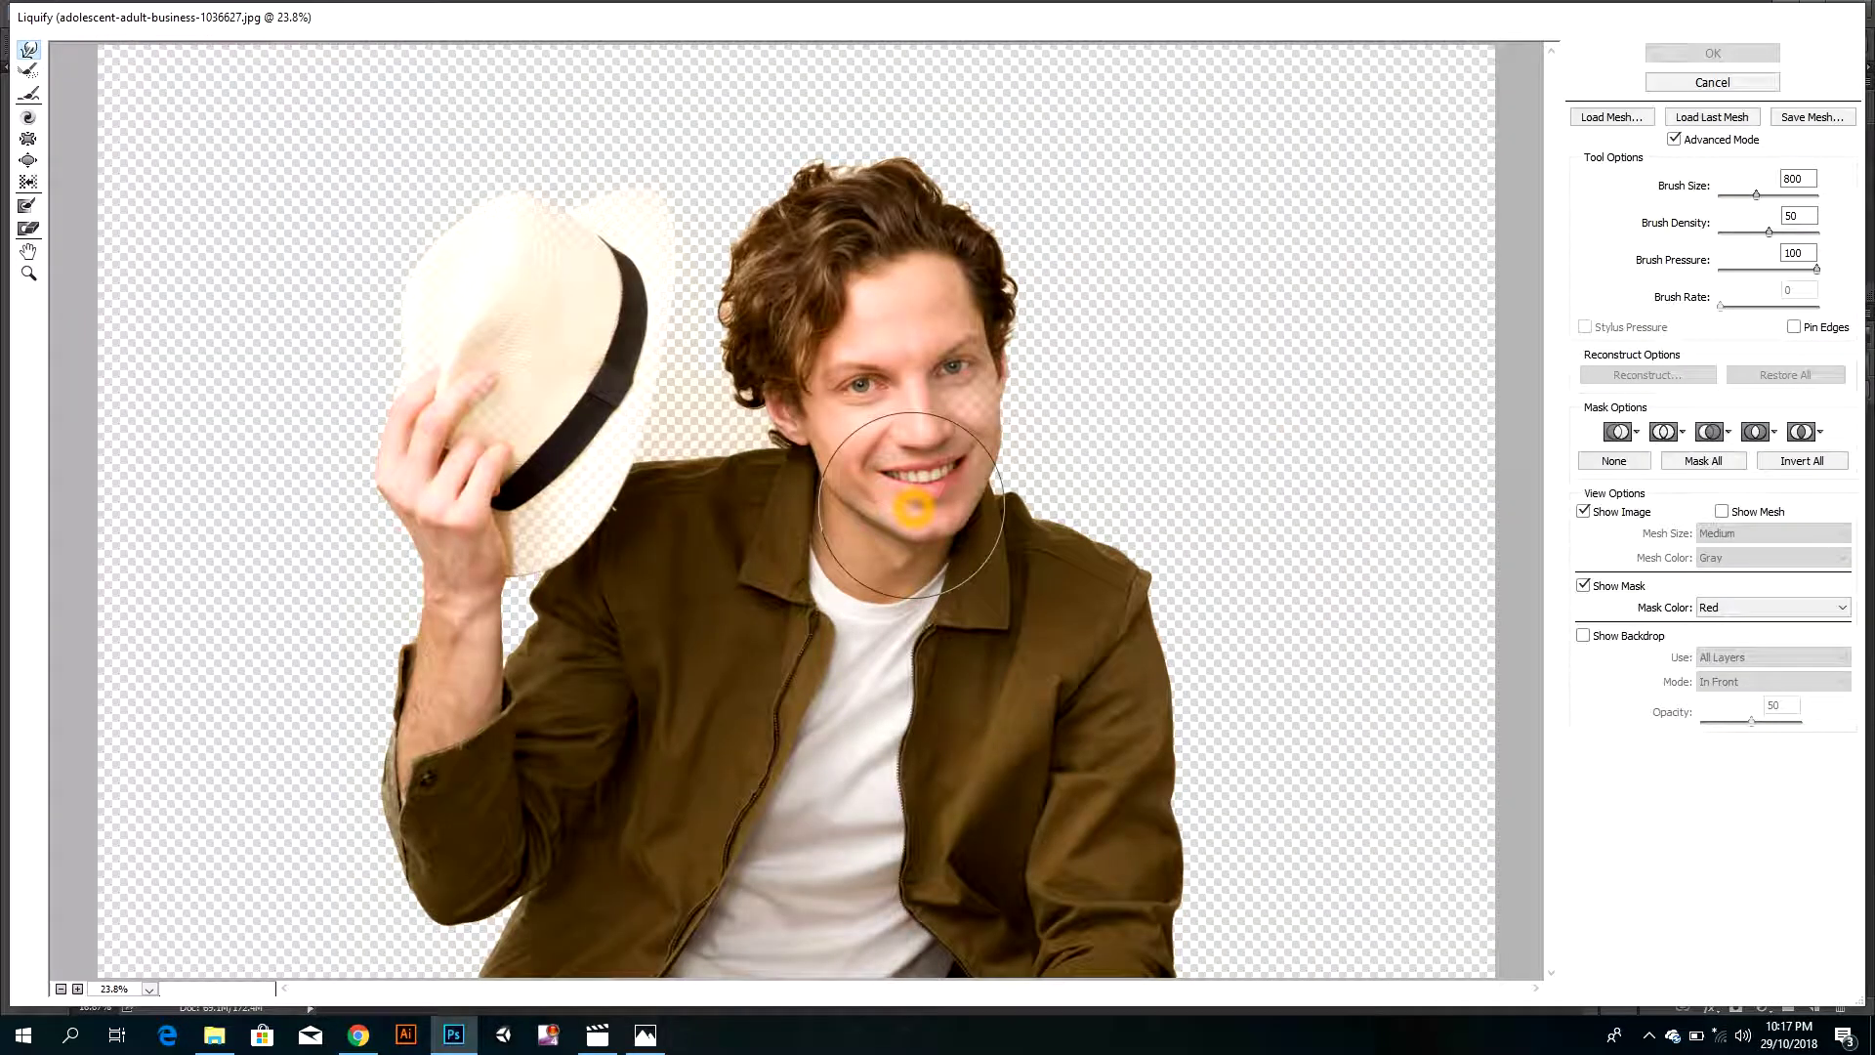
{"action": "left_click", "coordinate": [762, 320]}
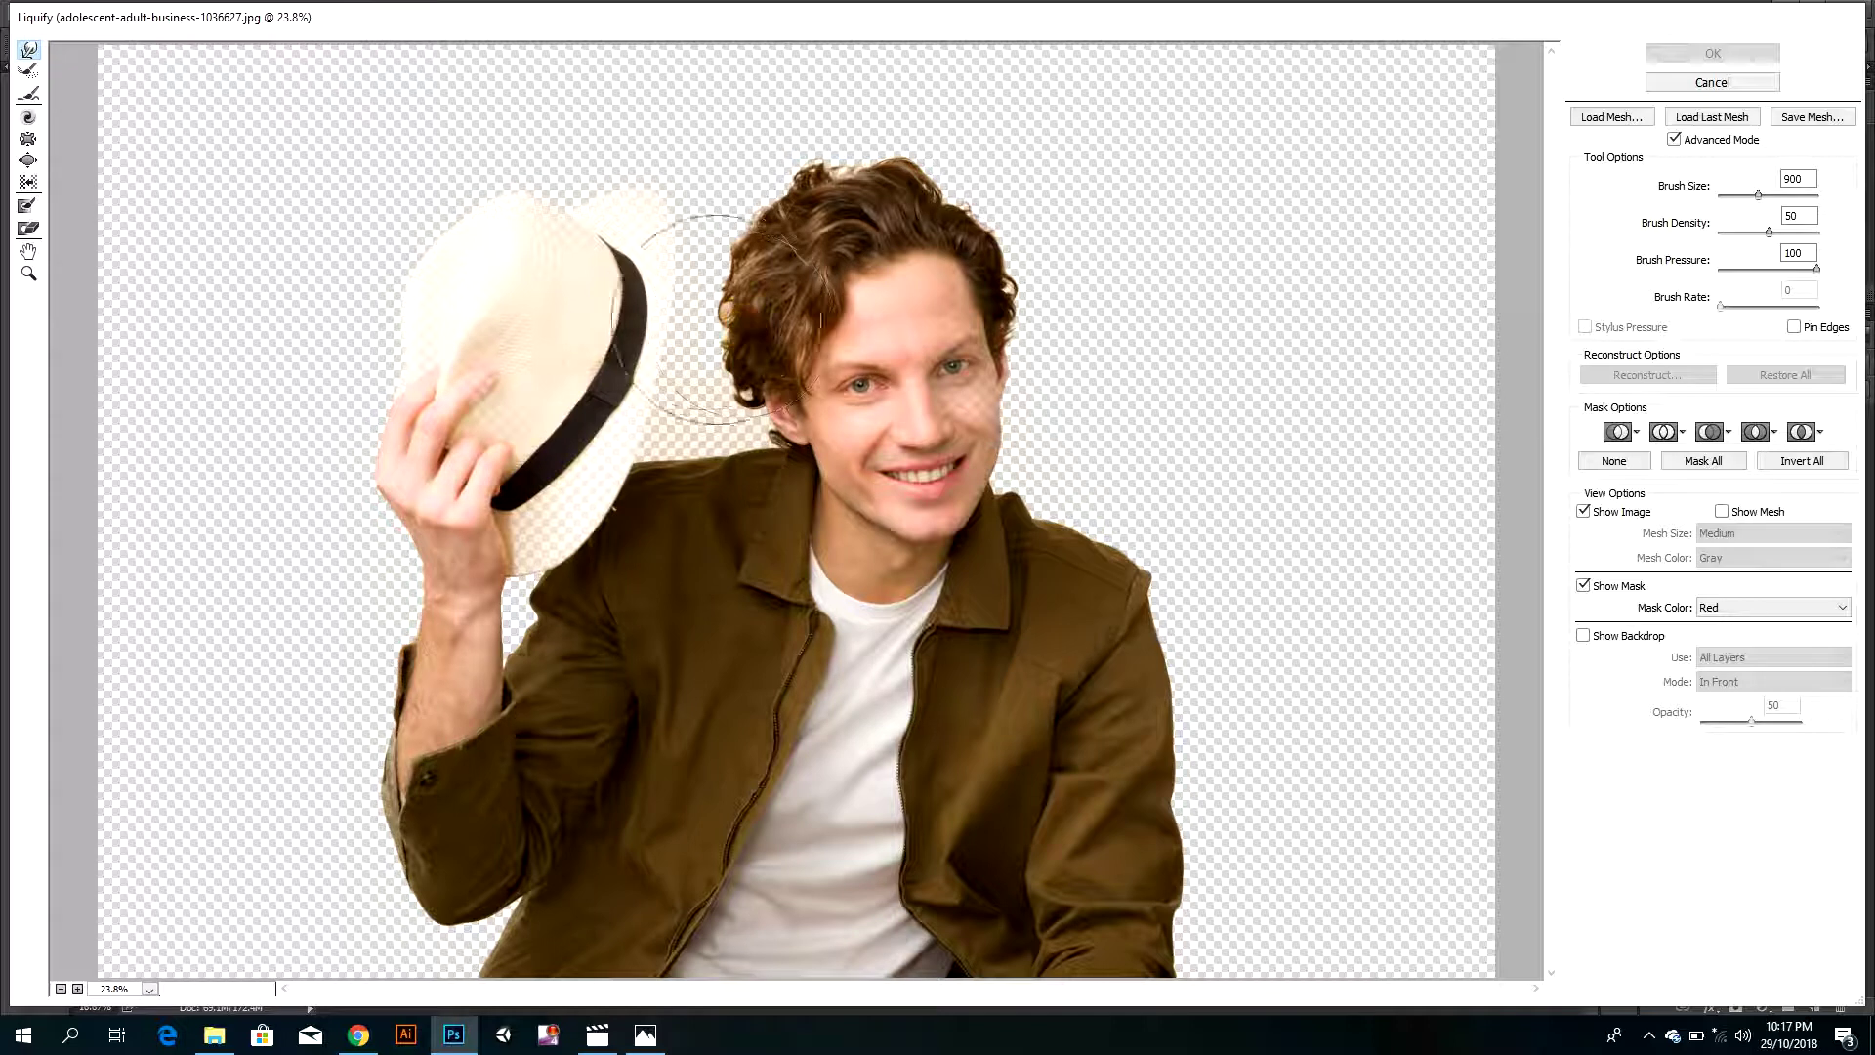
{"action": "key", "text": "bracketright"}
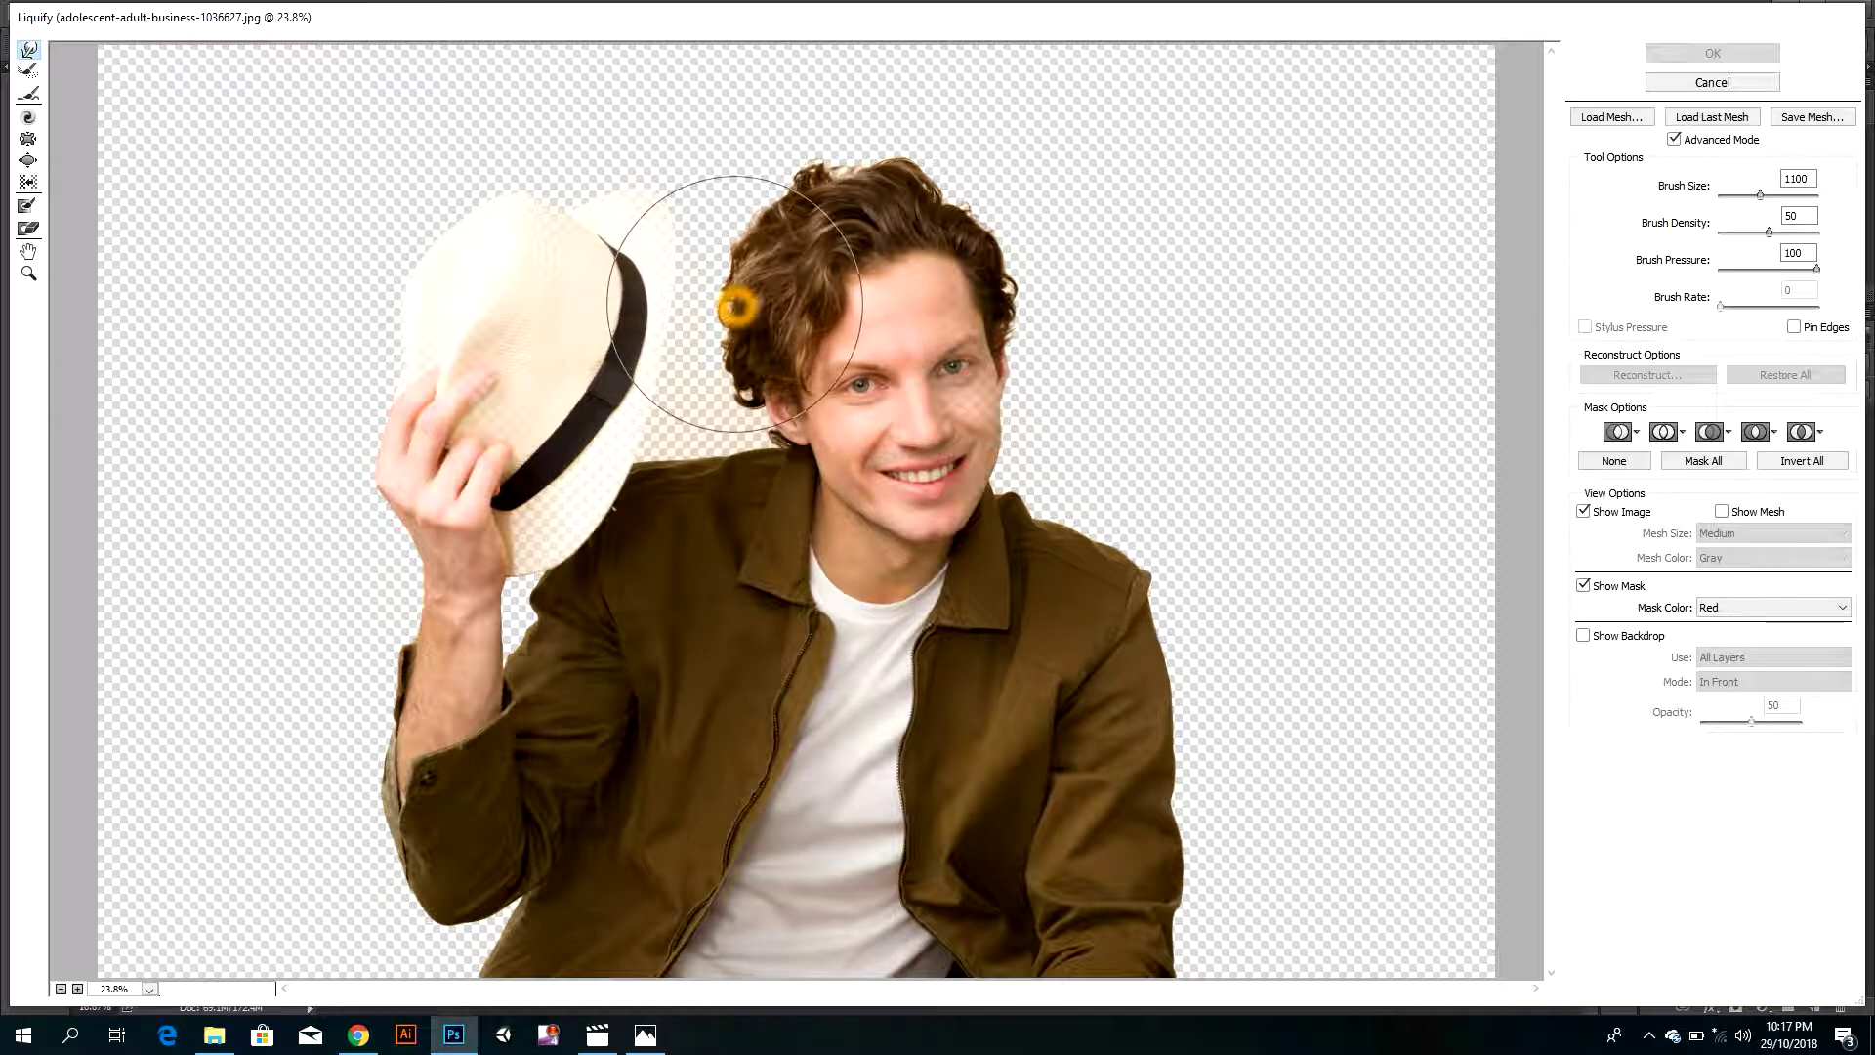
{"action": "key", "text": "bracketright"}
{"action": "key", "text": "bracketright"}
{"action": "key", "text": "bracketright"}
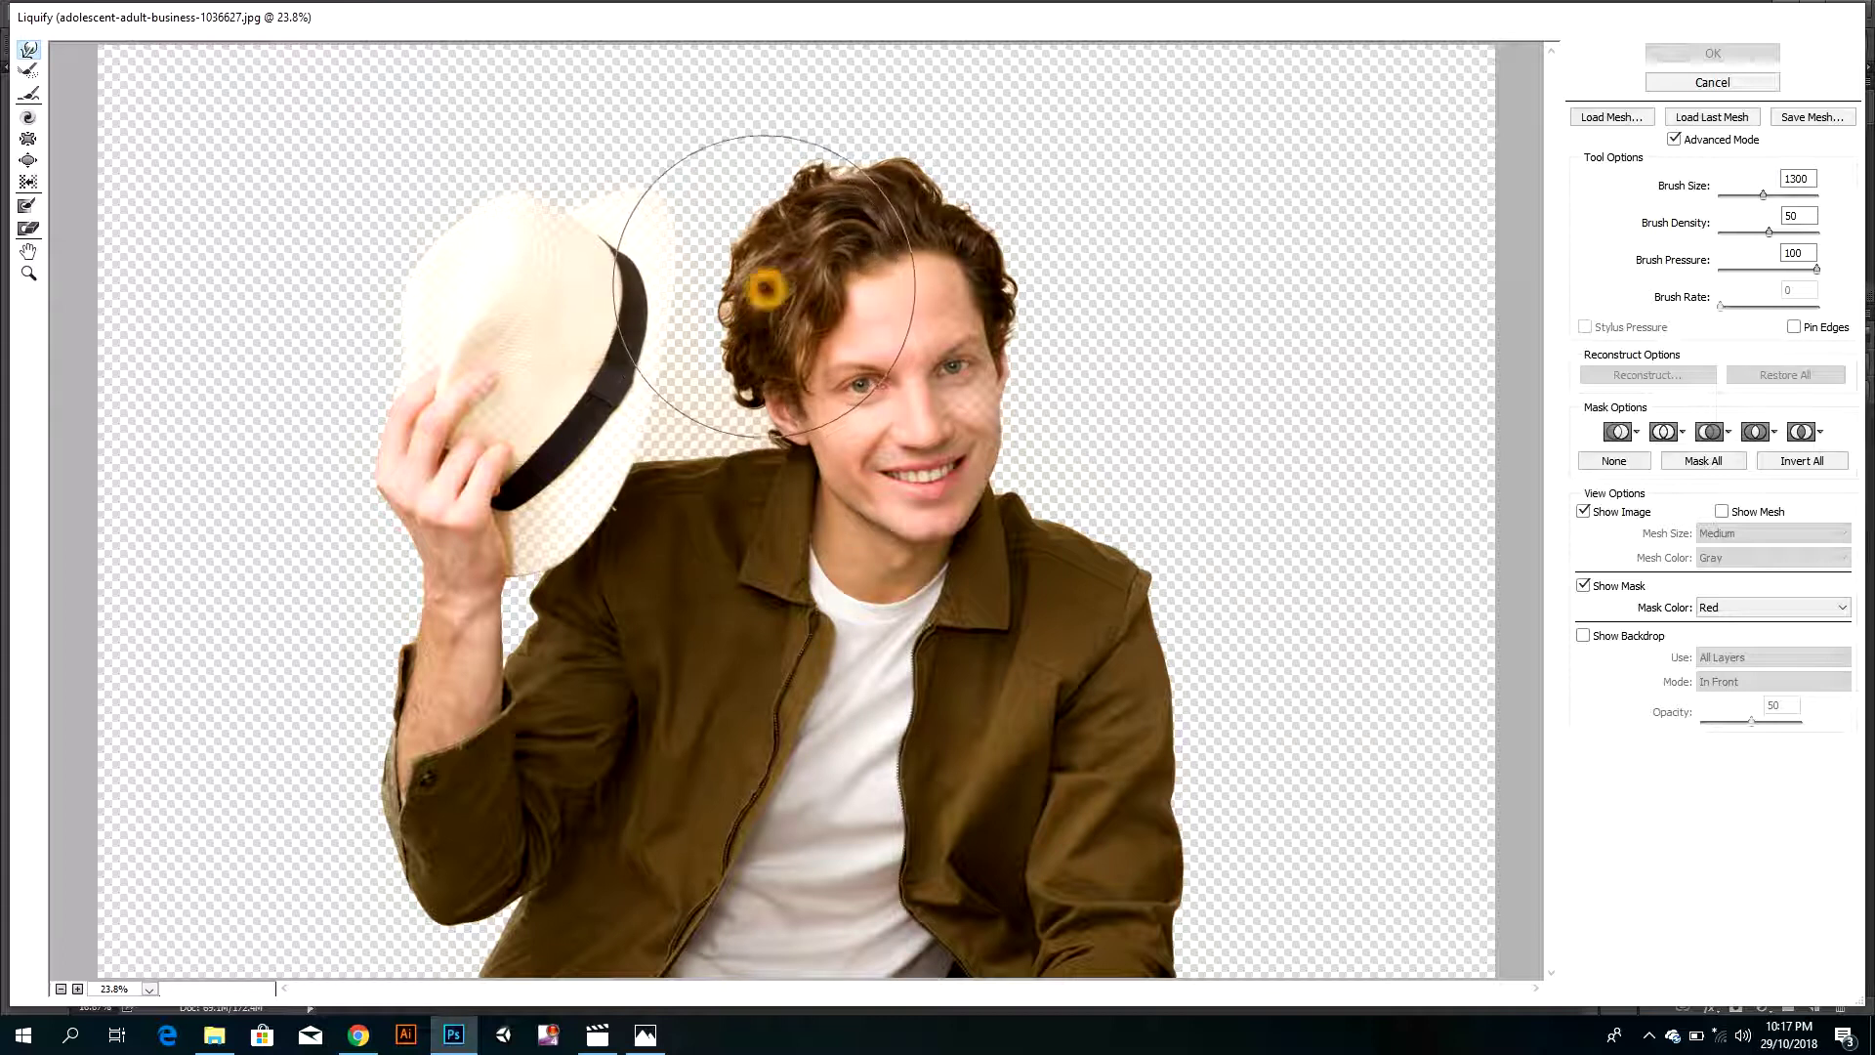
- Warp the man's hair, the side of his face and the hat far out toward the upper left of the image
{"action": "mouse_move", "coordinate": [765, 284]}
{"action": "left_mouse_down"}
{"action": "mouse_move", "coordinate": [444, 237]}
{"action": "mouse_move", "coordinate": [796, 247]}
{"action": "mouse_move", "coordinate": [554, 152]}
{"action": "mouse_move", "coordinate": [419, 126]}
{"action": "left_mouse_up"}
{"action": "left_click_drag", "start_coordinate": [879, 386], "coordinate": [796, 386]}
{"action": "left_click_drag", "start_coordinate": [590, 357], "coordinate": [496, 322]}
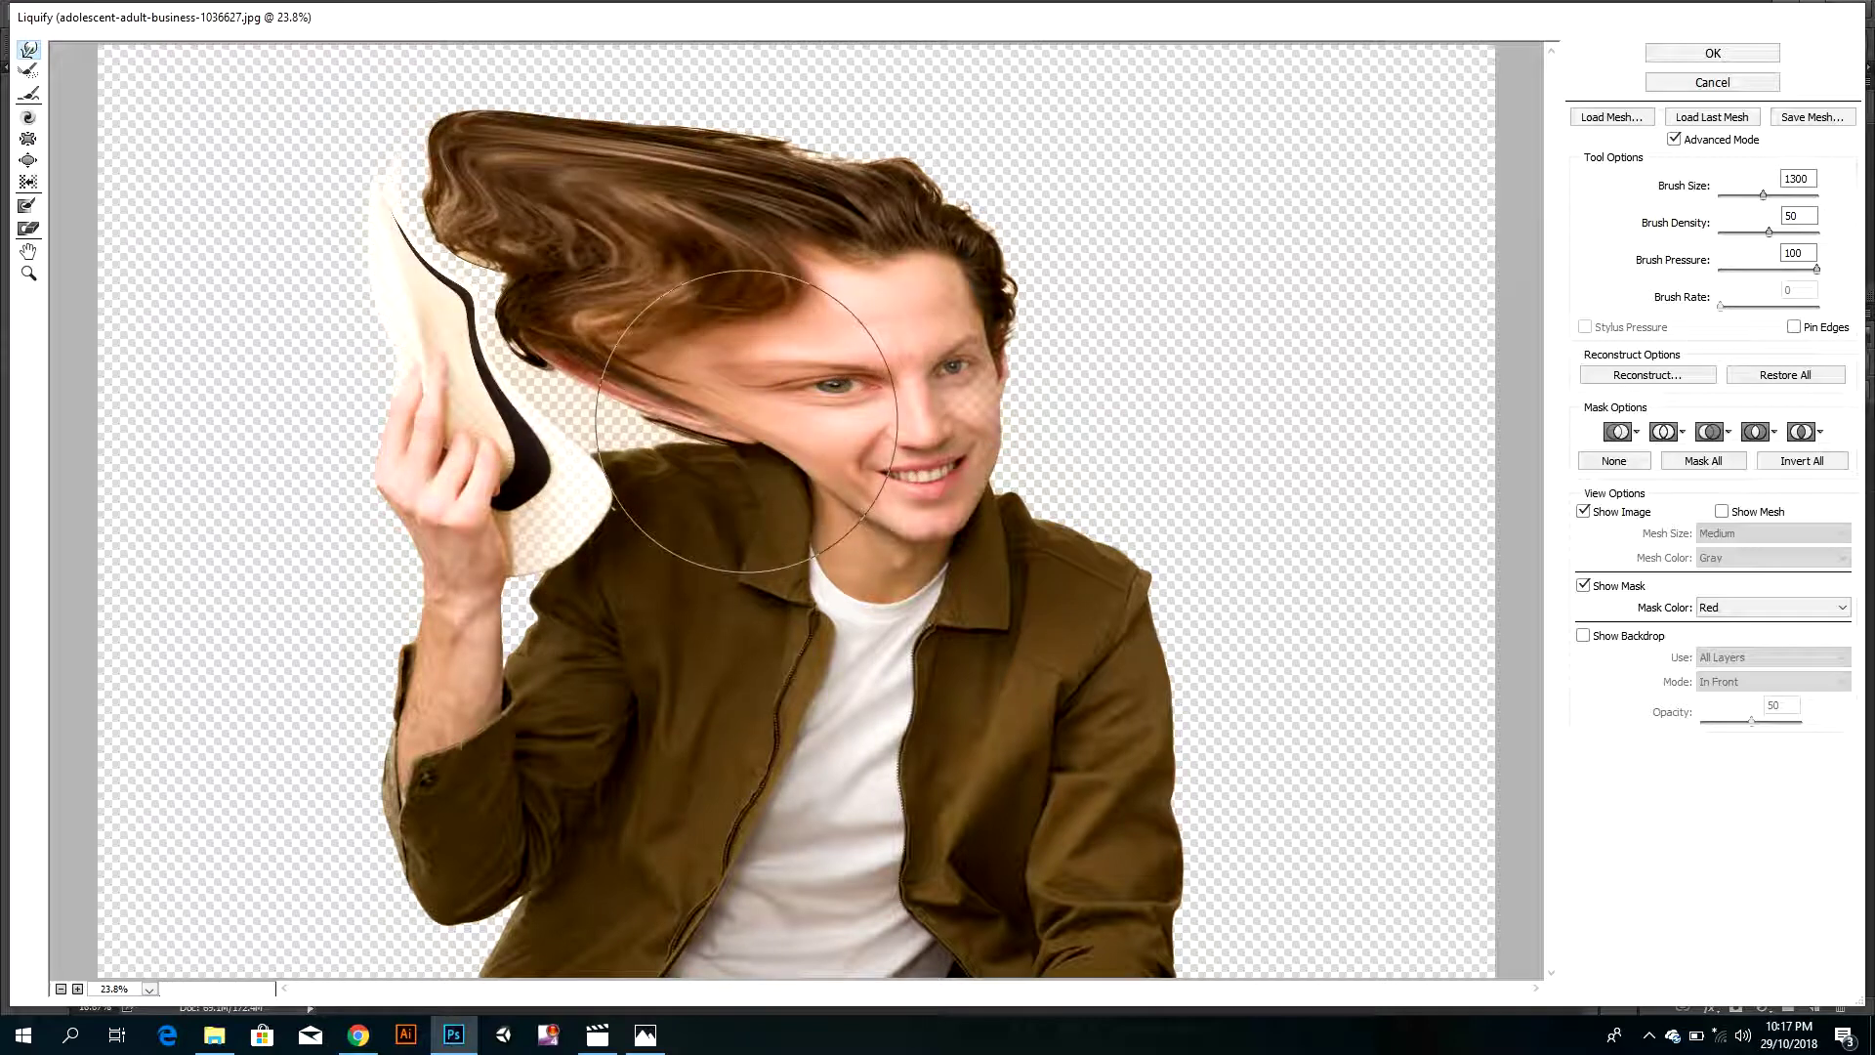
{"action": "mouse_move", "coordinate": [757, 414]}
{"action": "left_mouse_down"}
{"action": "mouse_move", "coordinate": [600, 399]}
{"action": "mouse_move", "coordinate": [286, 278]}
{"action": "left_mouse_up"}
{"action": "left_click_drag", "start_coordinate": [523, 286], "coordinate": [257, 161]}
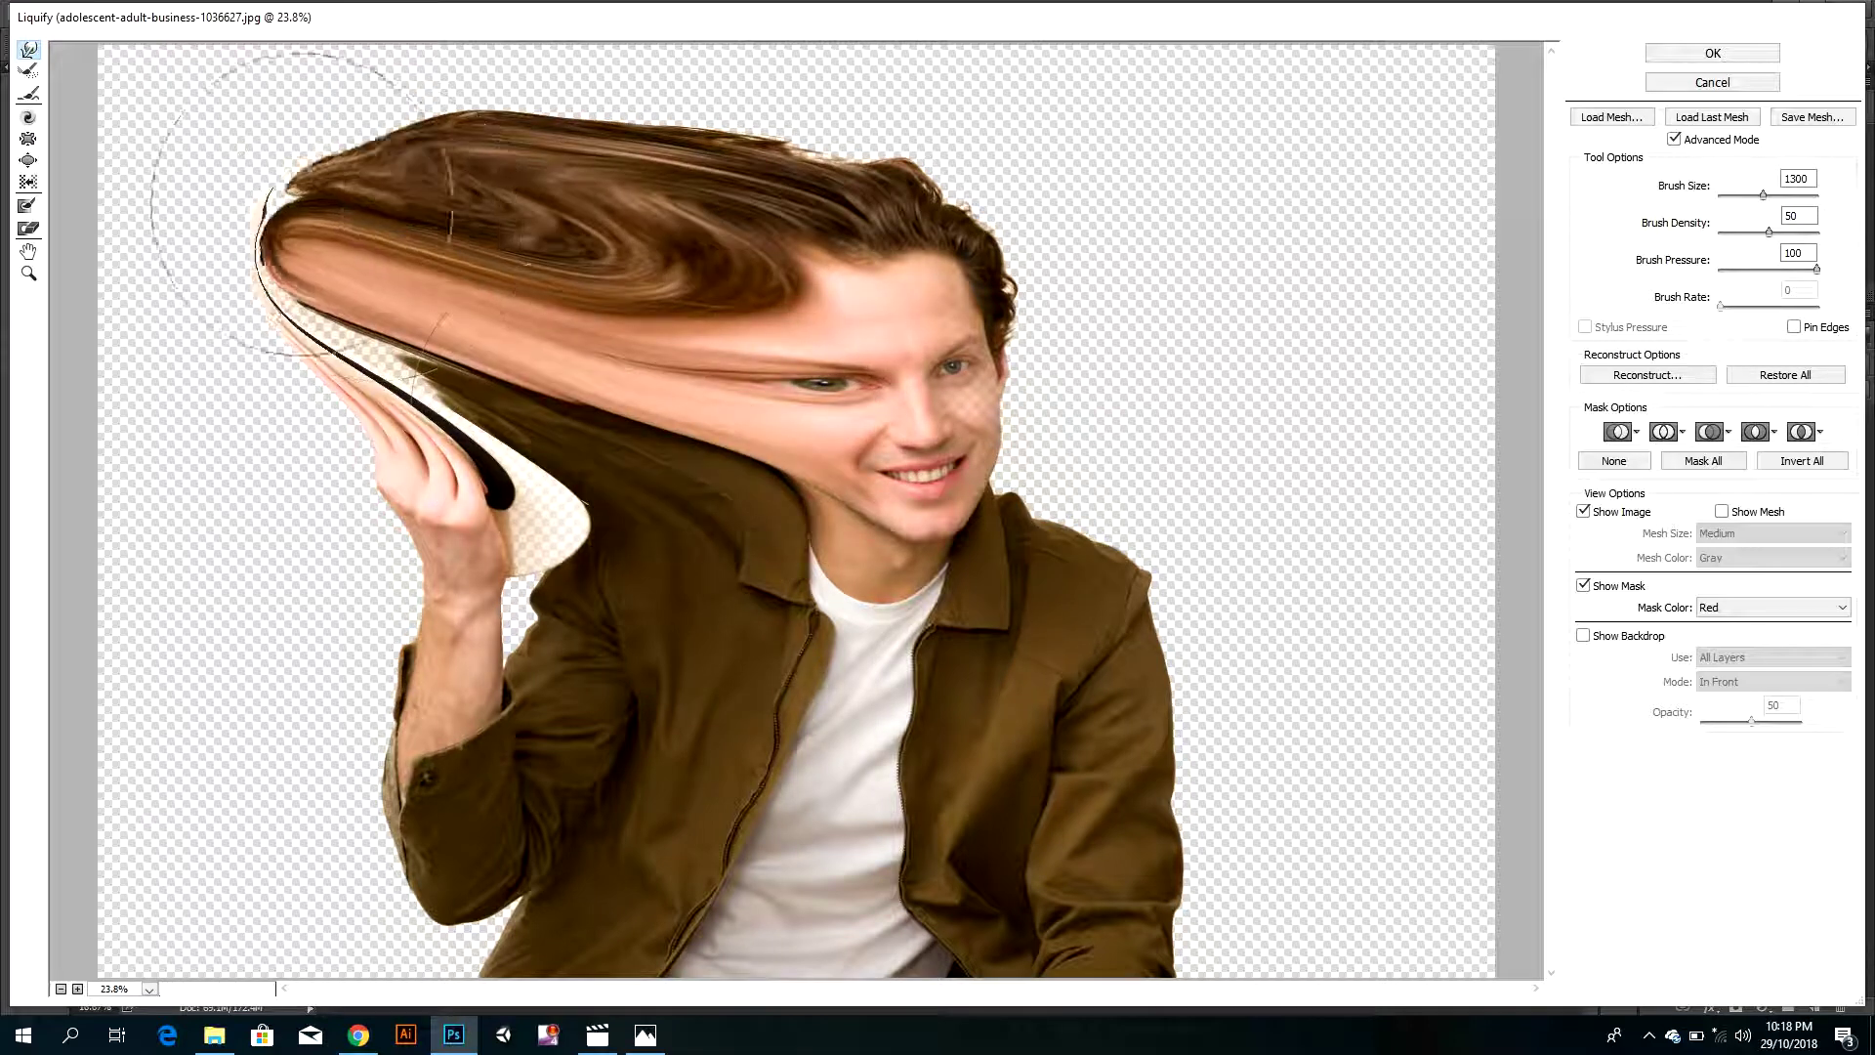
- Smear the jacket shoulder, raised hand and forearm out to the left edge of the image
{"action": "left_click_drag", "start_coordinate": [664, 547], "coordinate": [255, 389]}
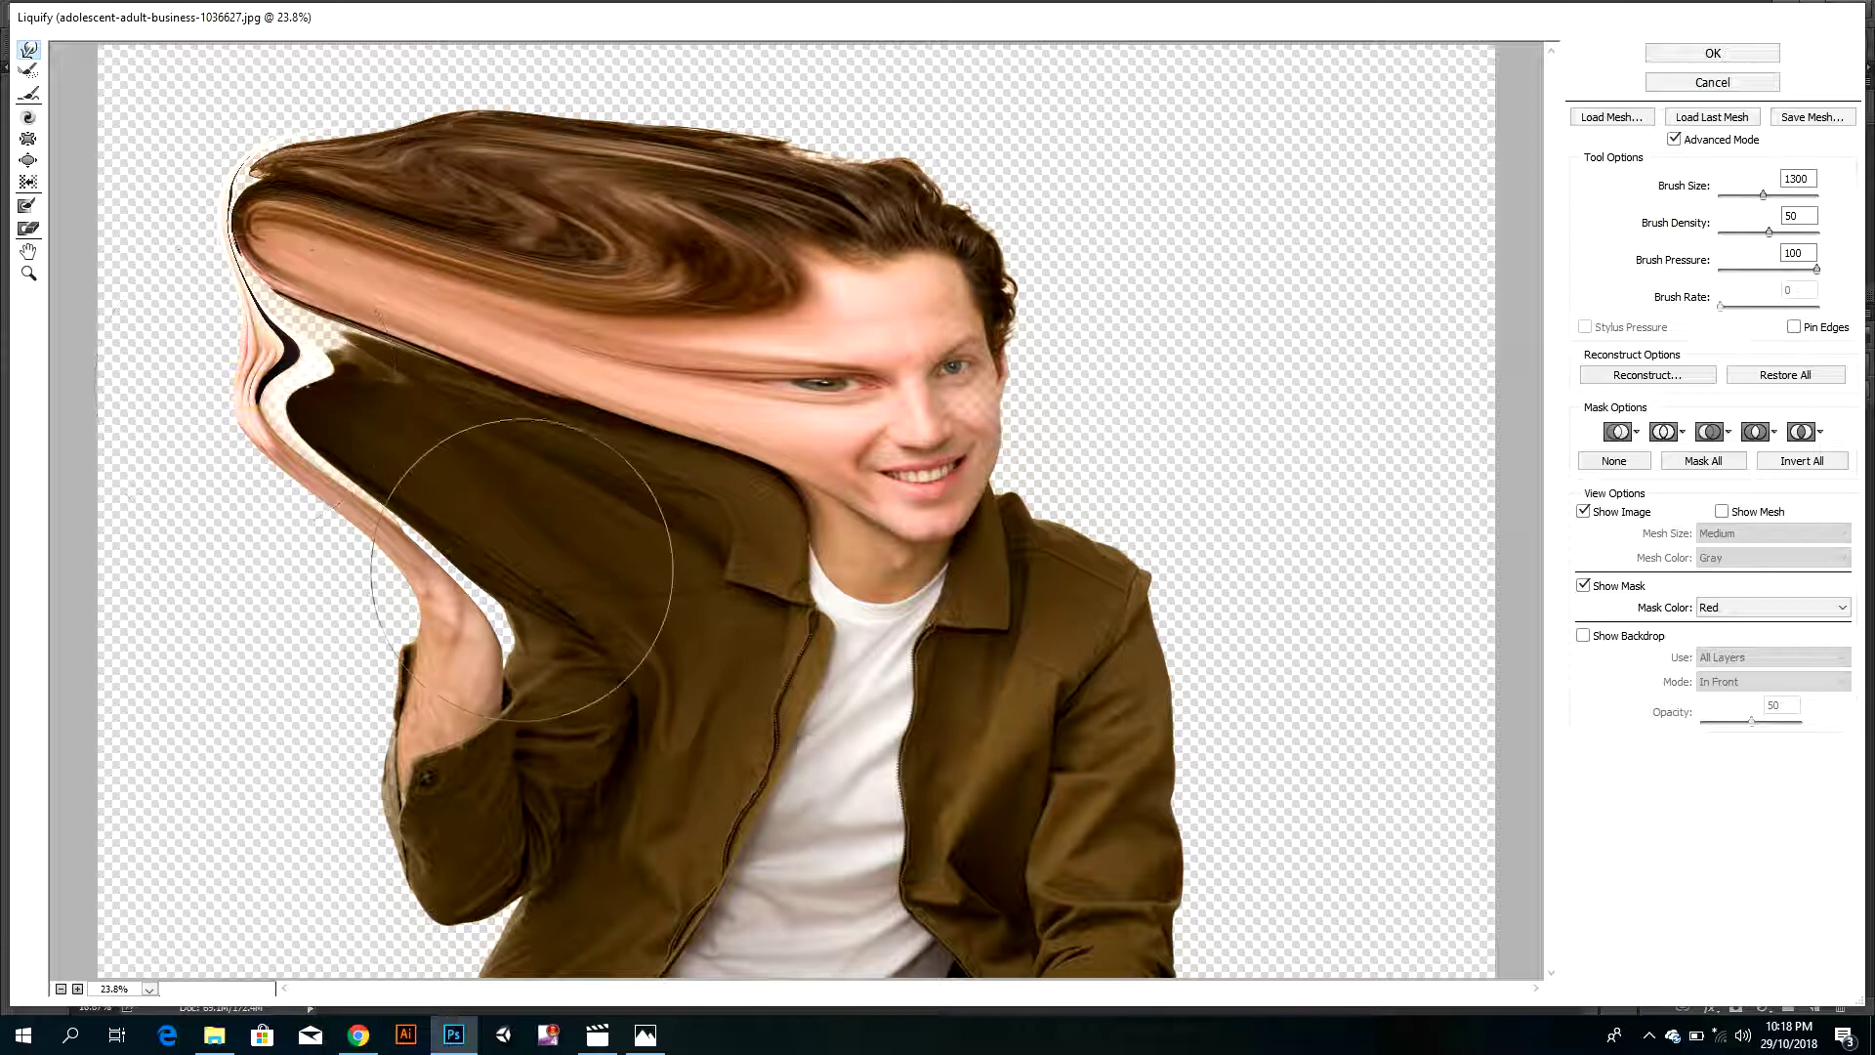
{"action": "left_click_drag", "start_coordinate": [524, 574], "coordinate": [252, 488]}
{"action": "left_click_drag", "start_coordinate": [421, 453], "coordinate": [115, 285]}
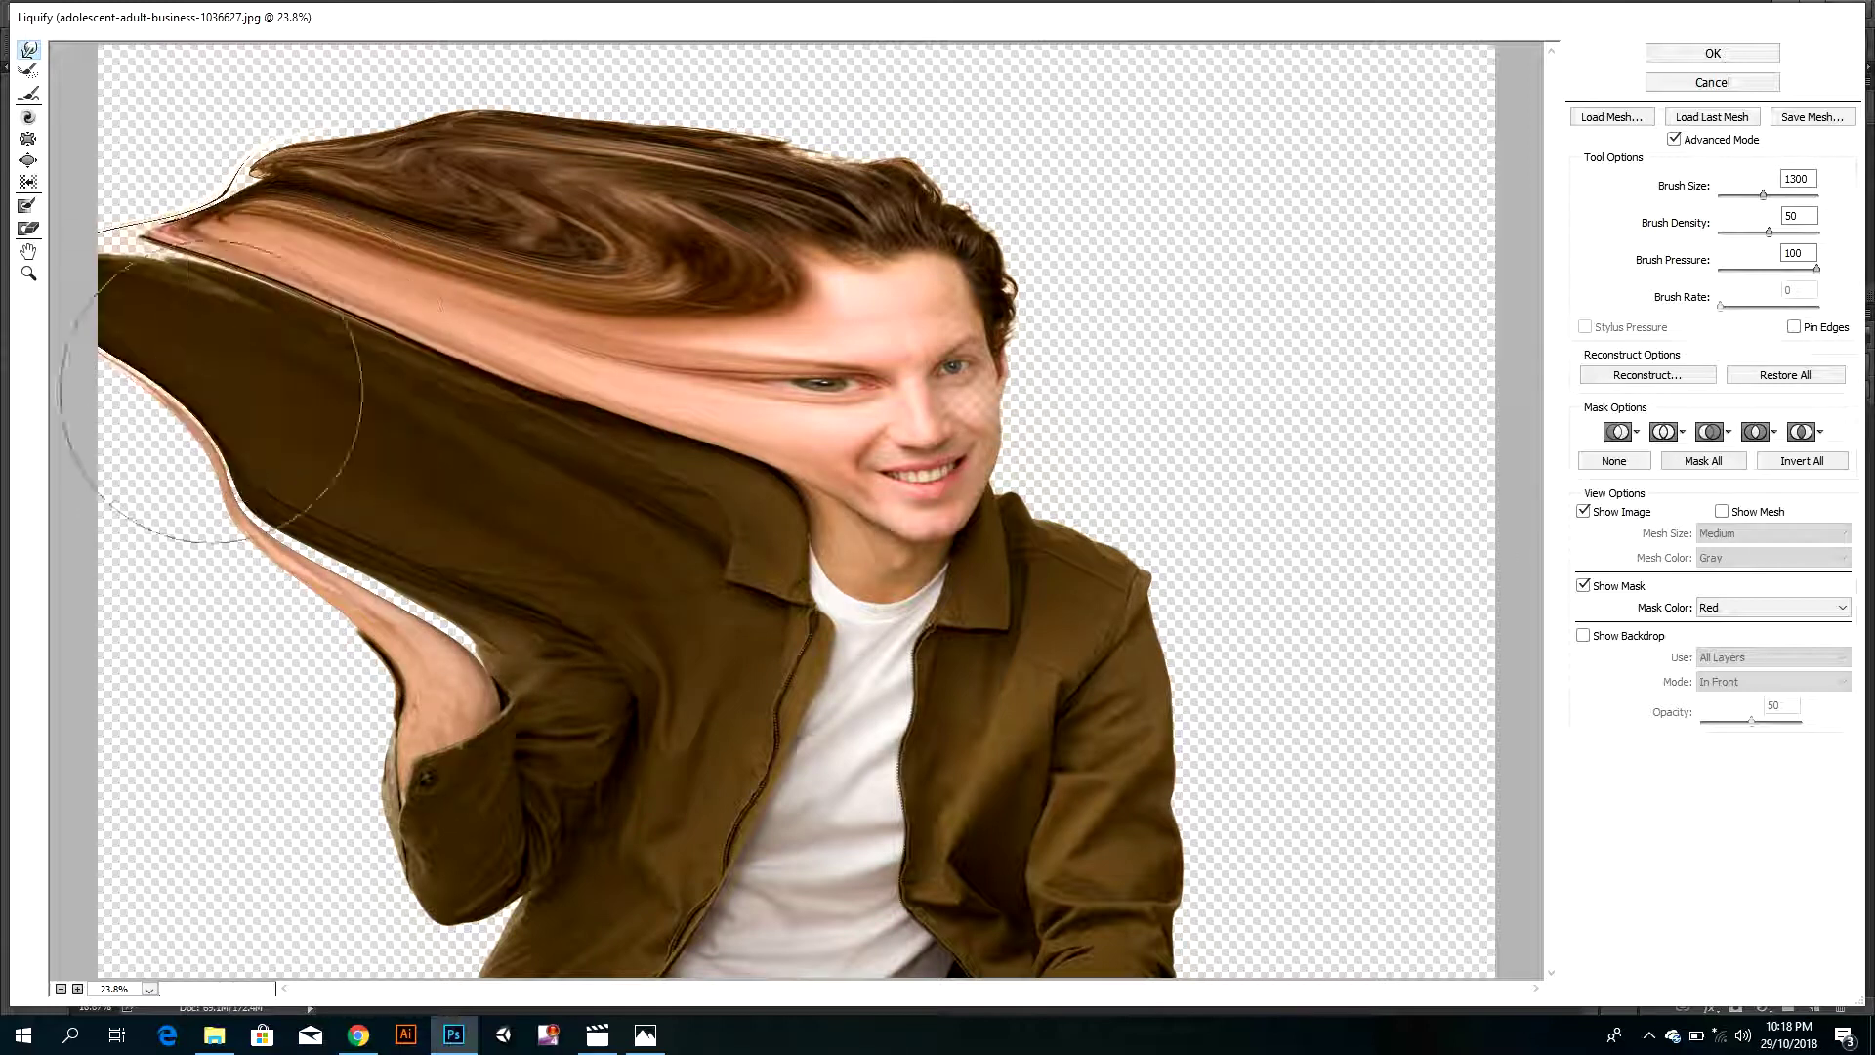
{"action": "left_click_drag", "start_coordinate": [314, 489], "coordinate": [63, 420]}
{"action": "mouse_move", "coordinate": [587, 740]}
{"action": "left_mouse_down"}
{"action": "mouse_move", "coordinate": [231, 582]}
{"action": "mouse_move", "coordinate": [10, 566]}
{"action": "left_mouse_up"}
{"action": "mouse_move", "coordinate": [203, 583]}
{"action": "left_mouse_down"}
{"action": "mouse_move", "coordinate": [147, 521]}
{"action": "mouse_move", "coordinate": [71, 497]}
{"action": "left_mouse_up"}
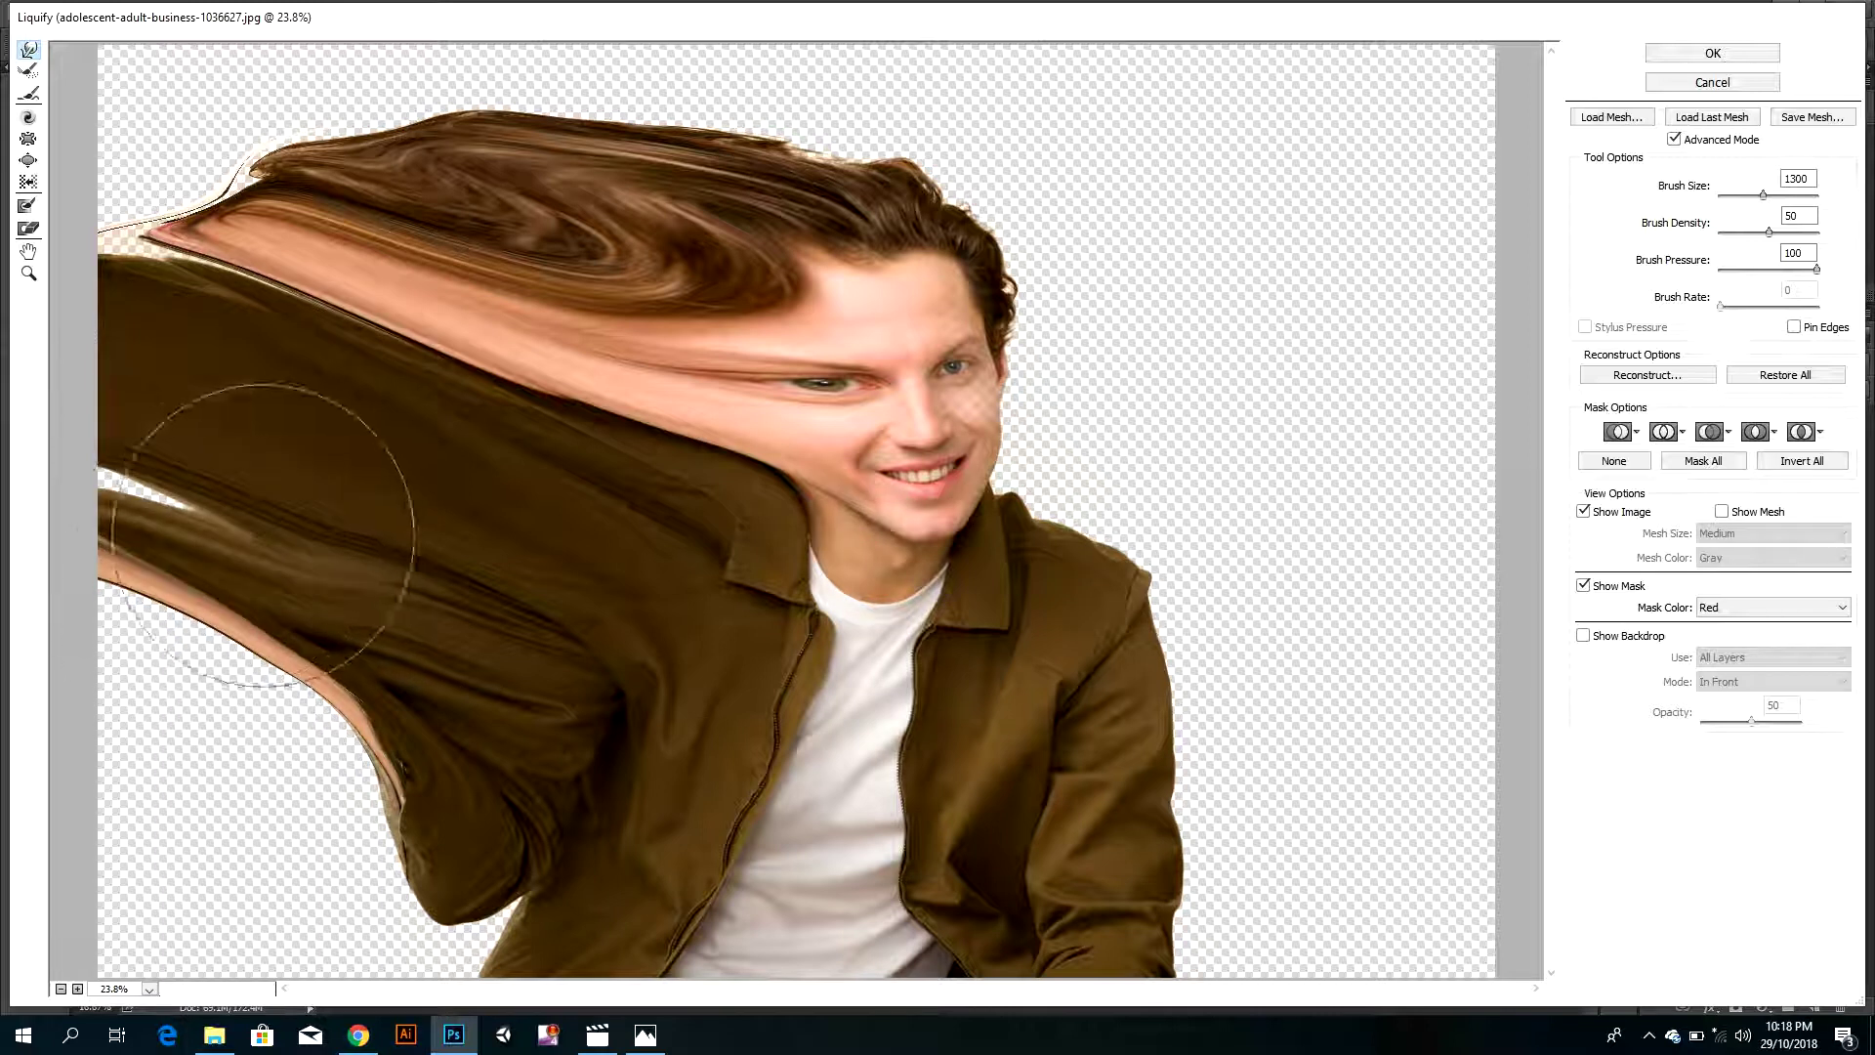
- Stretch the sleeve and lower jacket to the left edge, filling the gaps down to the bottom of the image
{"action": "left_click_drag", "start_coordinate": [313, 511], "coordinate": [63, 481]}
{"action": "left_click_drag", "start_coordinate": [455, 777], "coordinate": [122, 635]}
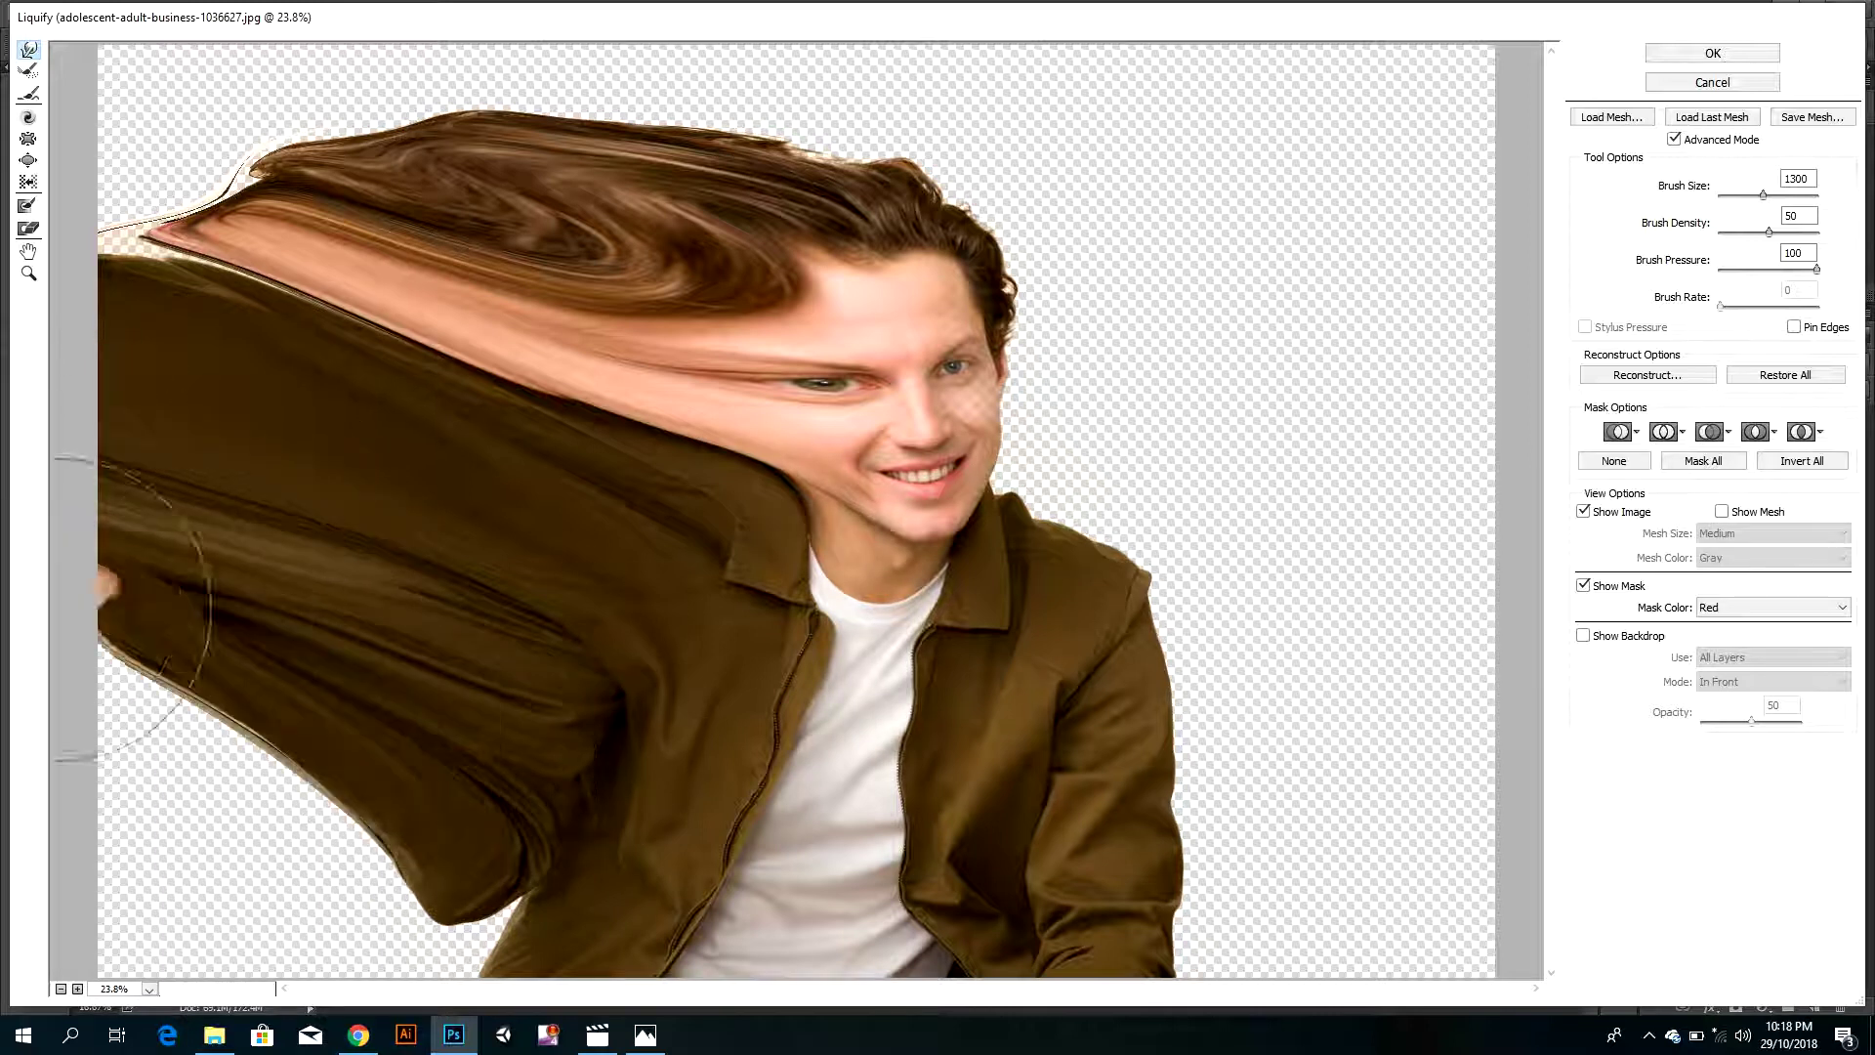
{"action": "left_click_drag", "start_coordinate": [502, 904], "coordinate": [360, 842]}
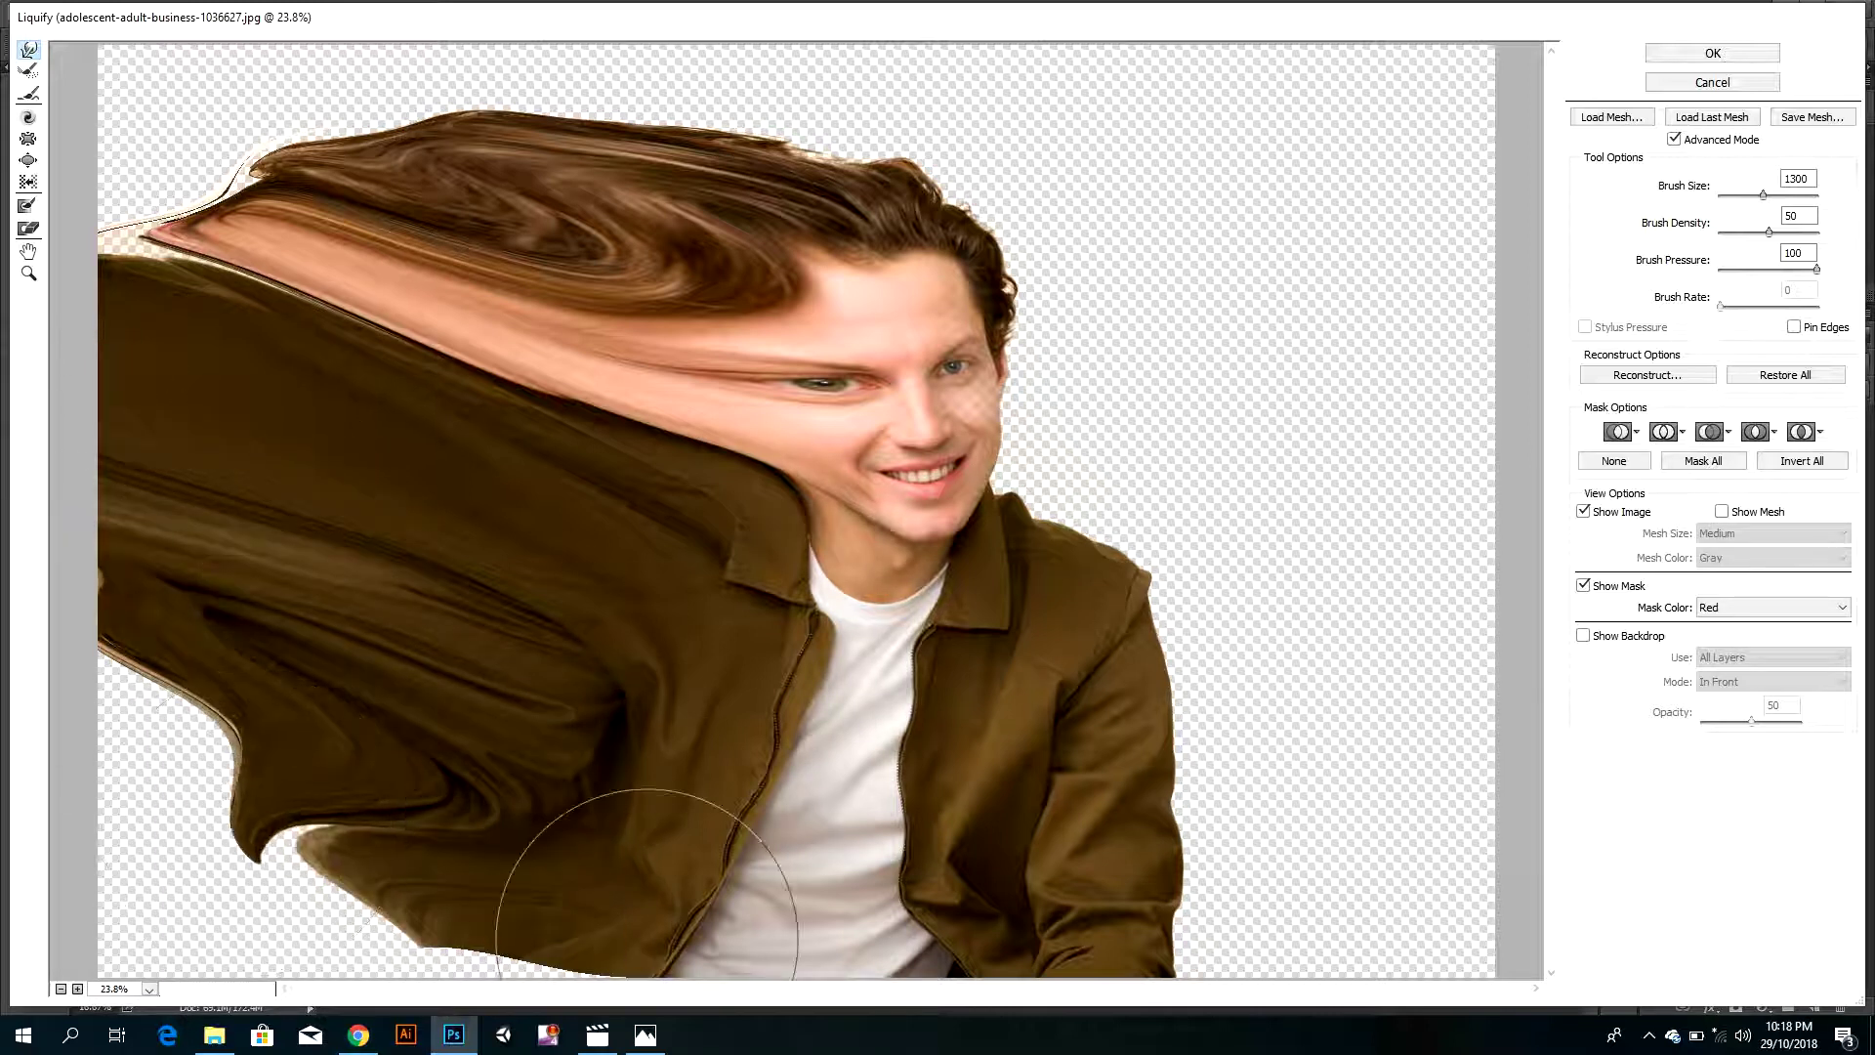
{"action": "left_click_drag", "start_coordinate": [647, 938], "coordinate": [347, 975]}
{"action": "left_click_drag", "start_coordinate": [547, 909], "coordinate": [261, 923]}
{"action": "mouse_move", "coordinate": [628, 905]}
{"action": "left_mouse_down"}
{"action": "mouse_move", "coordinate": [356, 957]}
{"action": "mouse_move", "coordinate": [5, 908]}
{"action": "left_mouse_up"}
{"action": "left_click_drag", "start_coordinate": [307, 909], "coordinate": [41, 942]}
{"action": "mouse_move", "coordinate": [316, 807]}
{"action": "left_mouse_down"}
{"action": "mouse_move", "coordinate": [310, 786]}
{"action": "mouse_move", "coordinate": [70, 758]}
{"action": "left_mouse_up"}
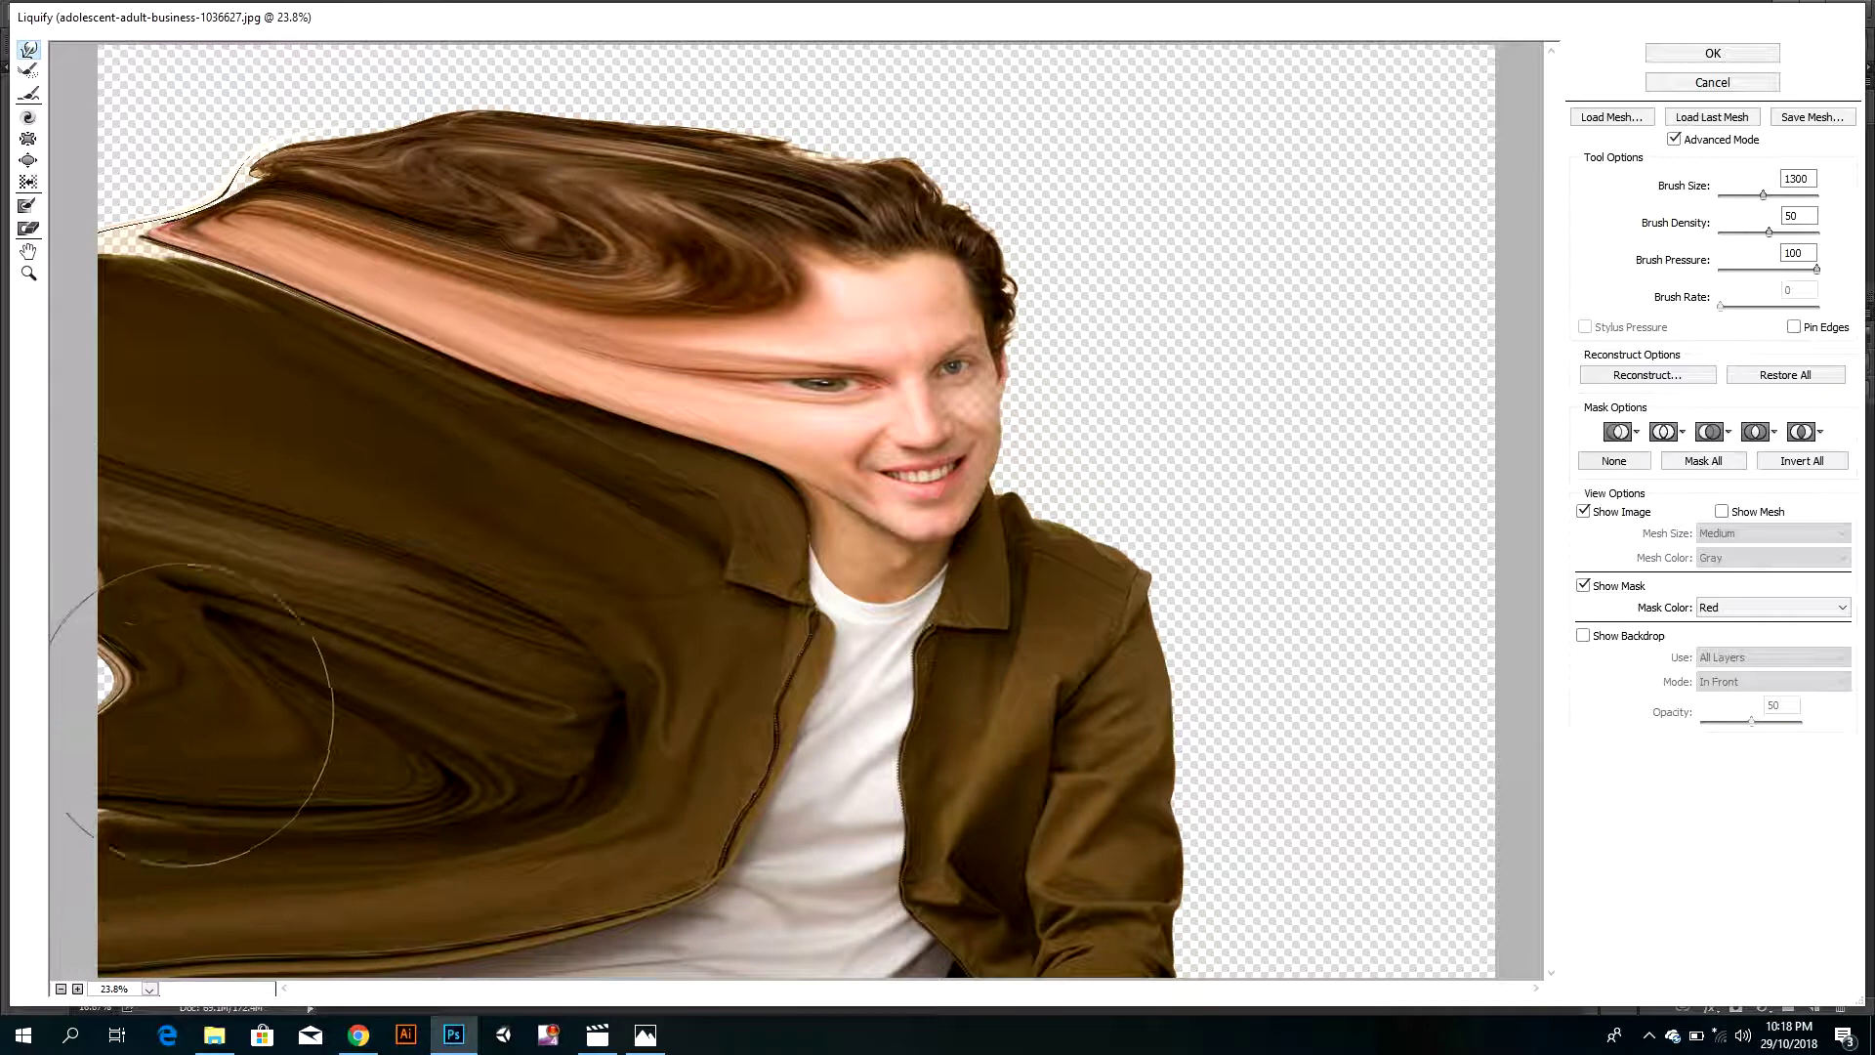
{"action": "mouse_move", "coordinate": [185, 715]}
{"action": "left_mouse_down"}
{"action": "mouse_move", "coordinate": [144, 681]}
{"action": "mouse_move", "coordinate": [96, 689]}
{"action": "left_mouse_up"}
{"action": "left_click_drag", "start_coordinate": [145, 770], "coordinate": [80, 785]}
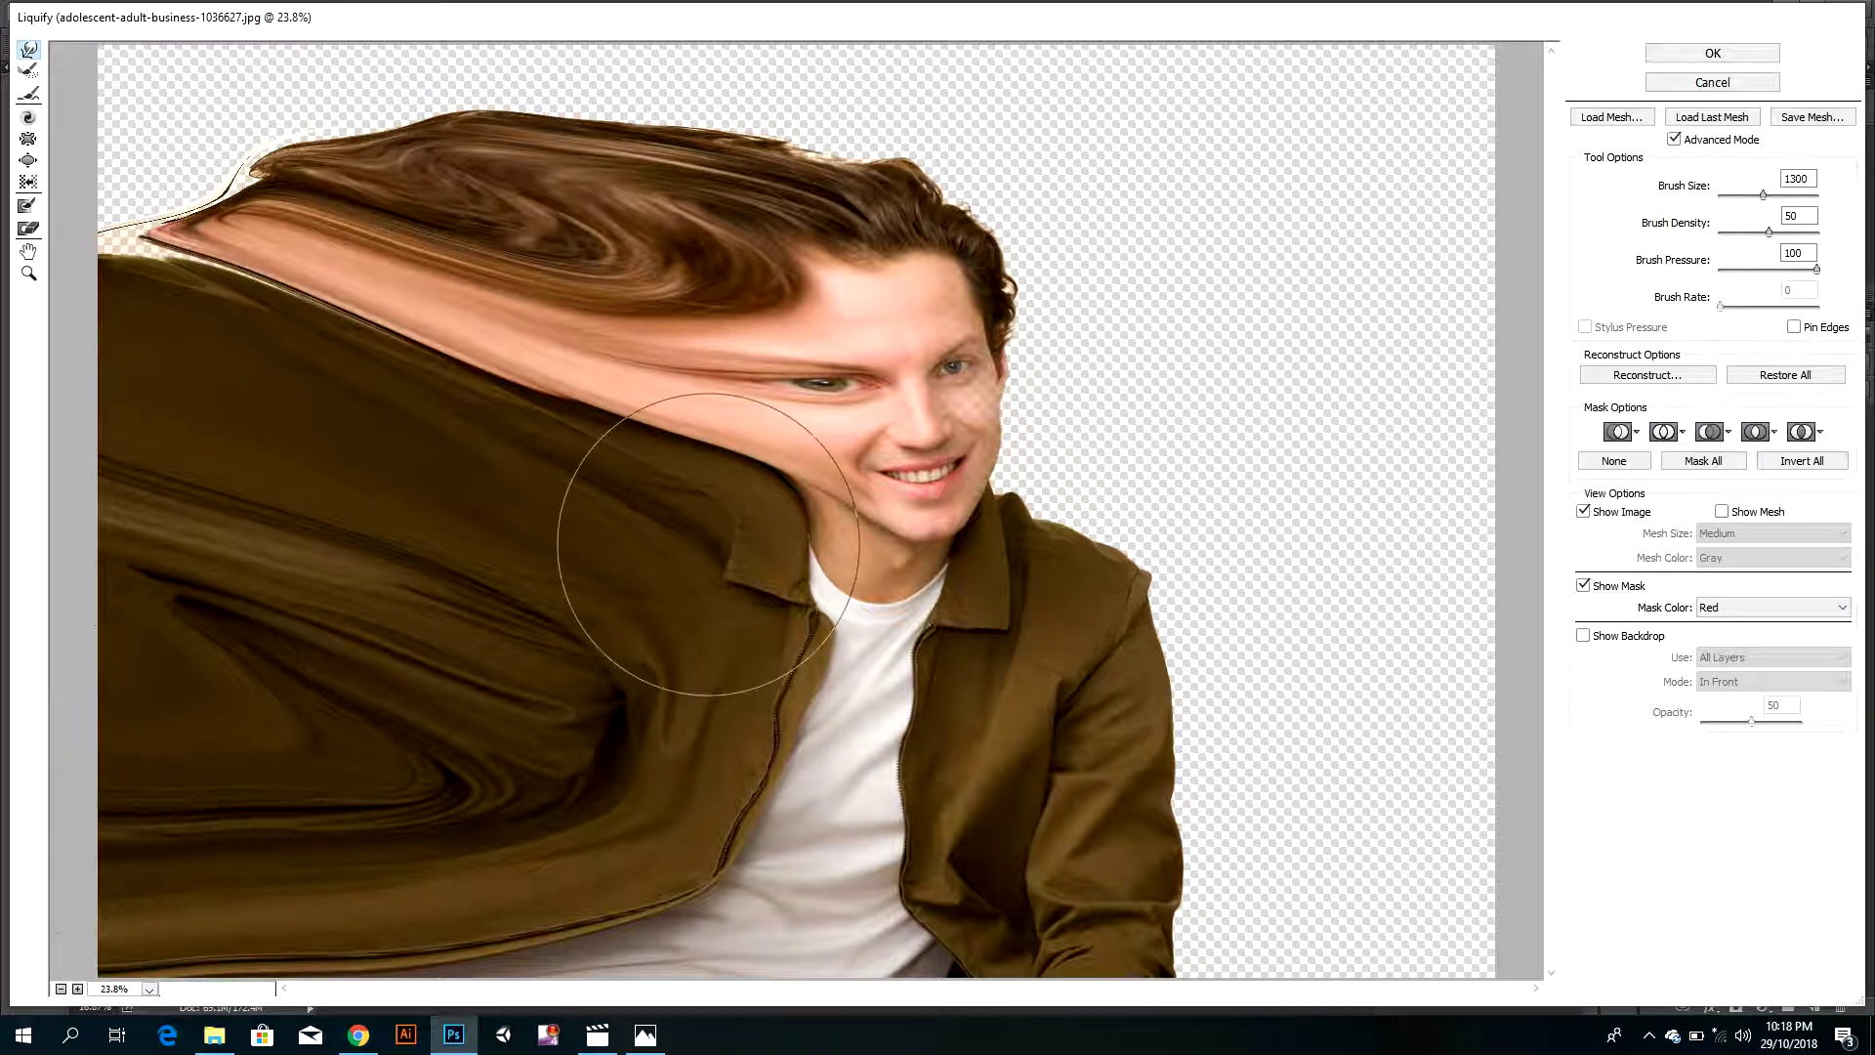
- Stretch the smeared face and hair into the image's upper-left corner and apply the Liquify distortion
{"action": "left_click", "coordinate": [306, 242]}
{"action": "left_click_drag", "start_coordinate": [305, 242], "coordinate": [96, 195]}
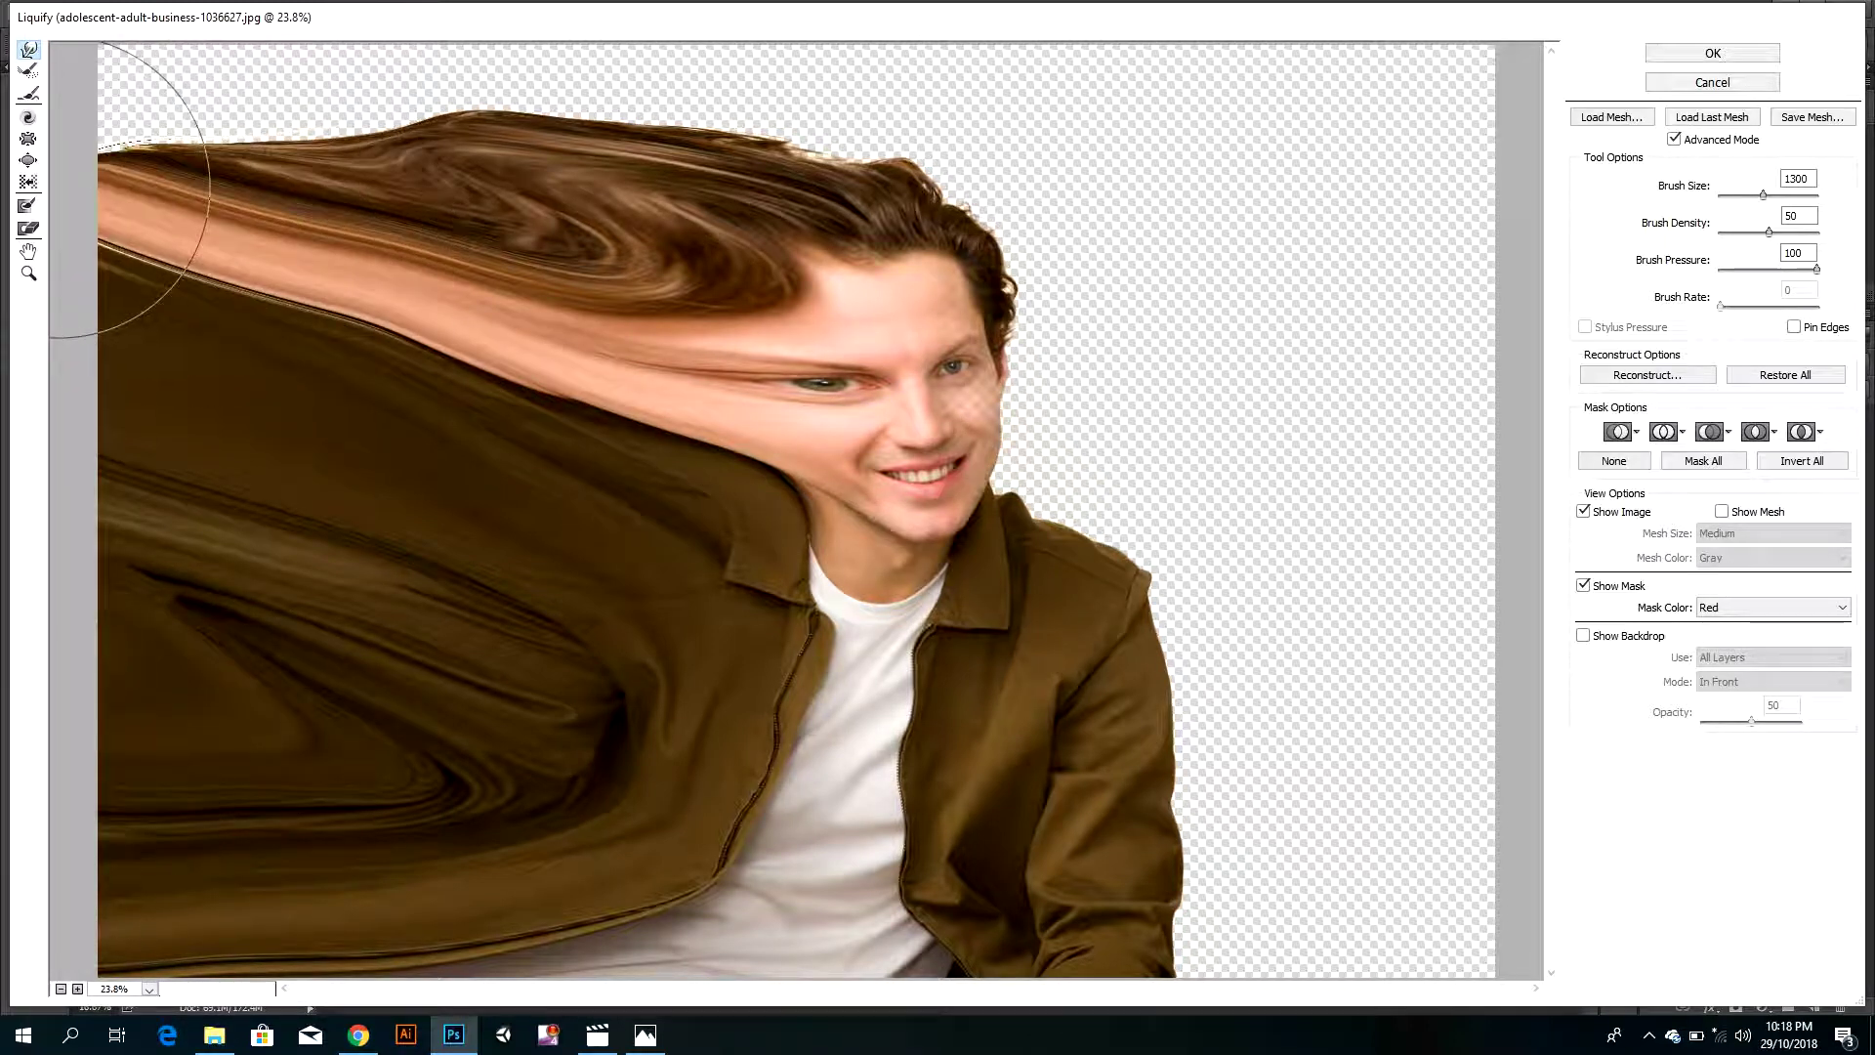
{"action": "left_click_drag", "start_coordinate": [309, 281], "coordinate": [71, 223]}
{"action": "mouse_move", "coordinate": [324, 223]}
{"action": "left_mouse_down"}
{"action": "mouse_move", "coordinate": [304, 198]}
{"action": "mouse_move", "coordinate": [46, 131]}
{"action": "left_mouse_up"}
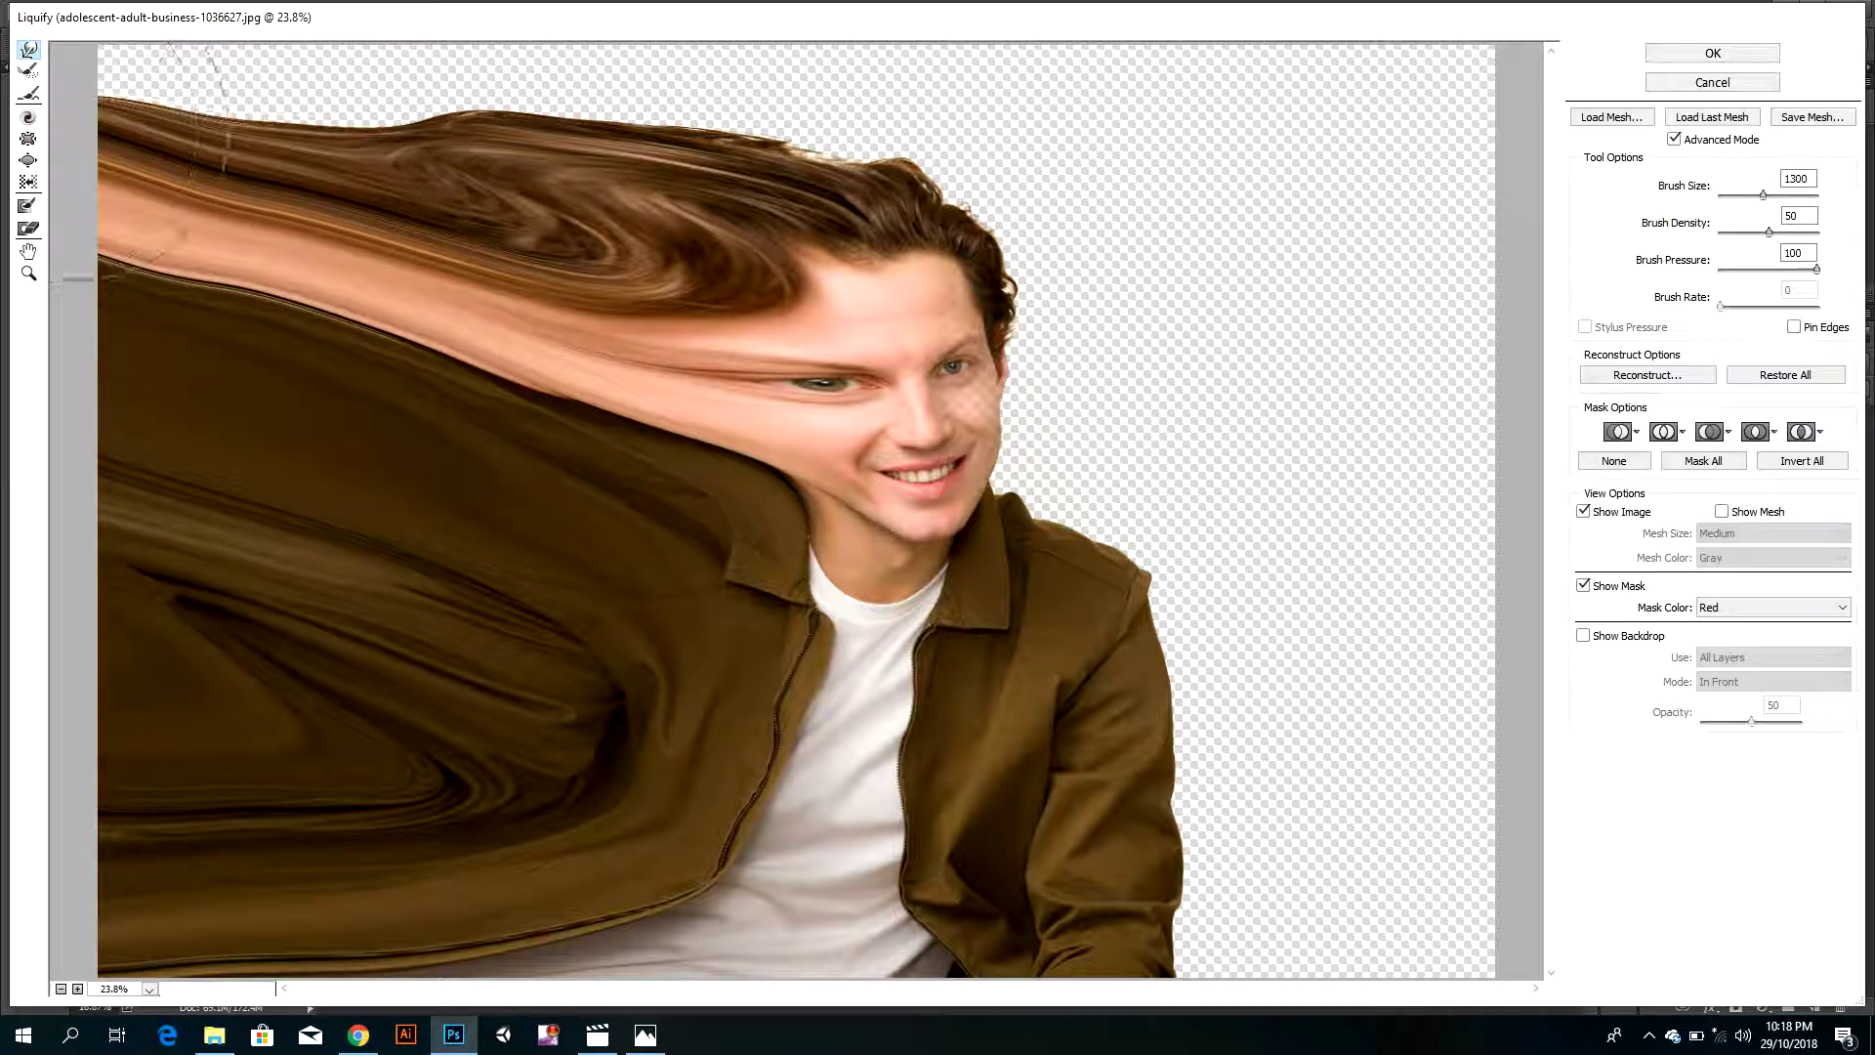
{"action": "mouse_move", "coordinate": [391, 185]}
{"action": "left_mouse_down"}
{"action": "mouse_move", "coordinate": [269, 157]}
{"action": "mouse_move", "coordinate": [166, 92]}
{"action": "mouse_move", "coordinate": [95, 87]}
{"action": "left_mouse_up"}
{"action": "mouse_move", "coordinate": [496, 200]}
{"action": "left_mouse_down"}
{"action": "mouse_move", "coordinate": [376, 186]}
{"action": "mouse_move", "coordinate": [254, 124]}
{"action": "mouse_move", "coordinate": [196, 137]}
{"action": "mouse_move", "coordinate": [64, 83]}
{"action": "left_mouse_up"}
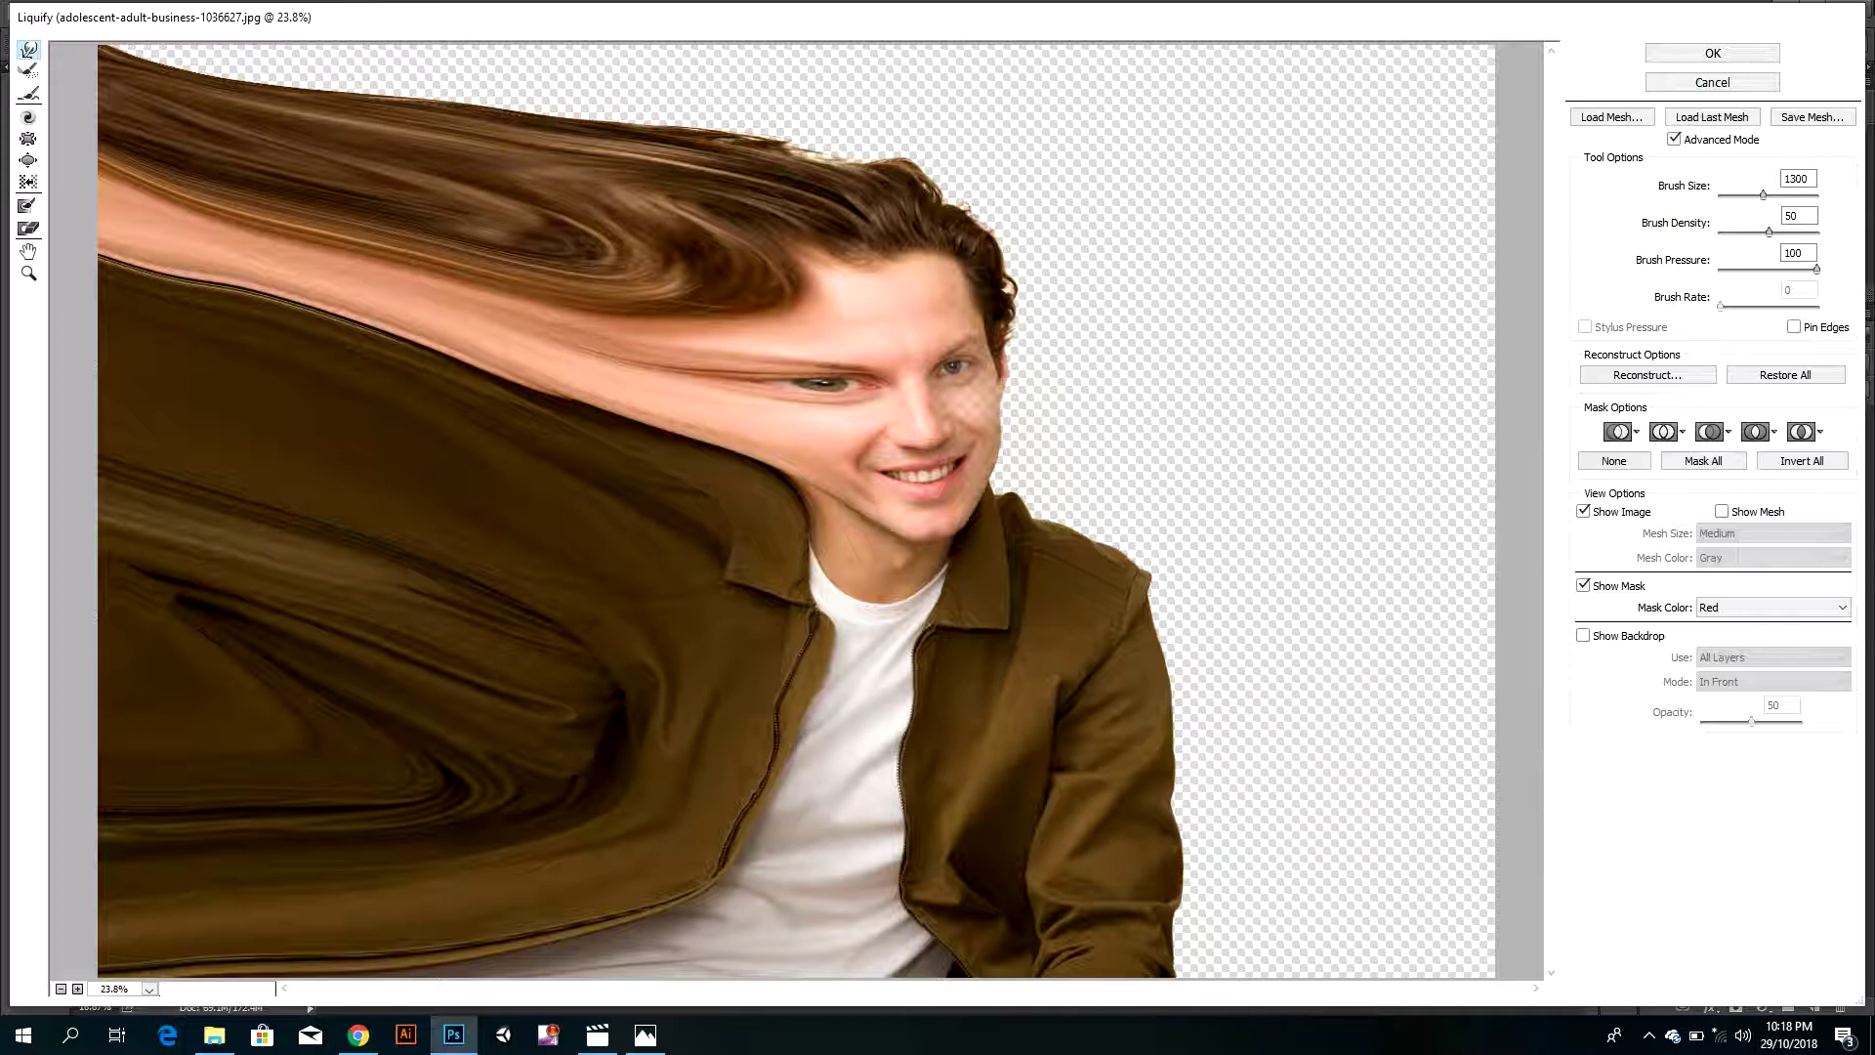
{"action": "left_click", "coordinate": [1693, 57]}
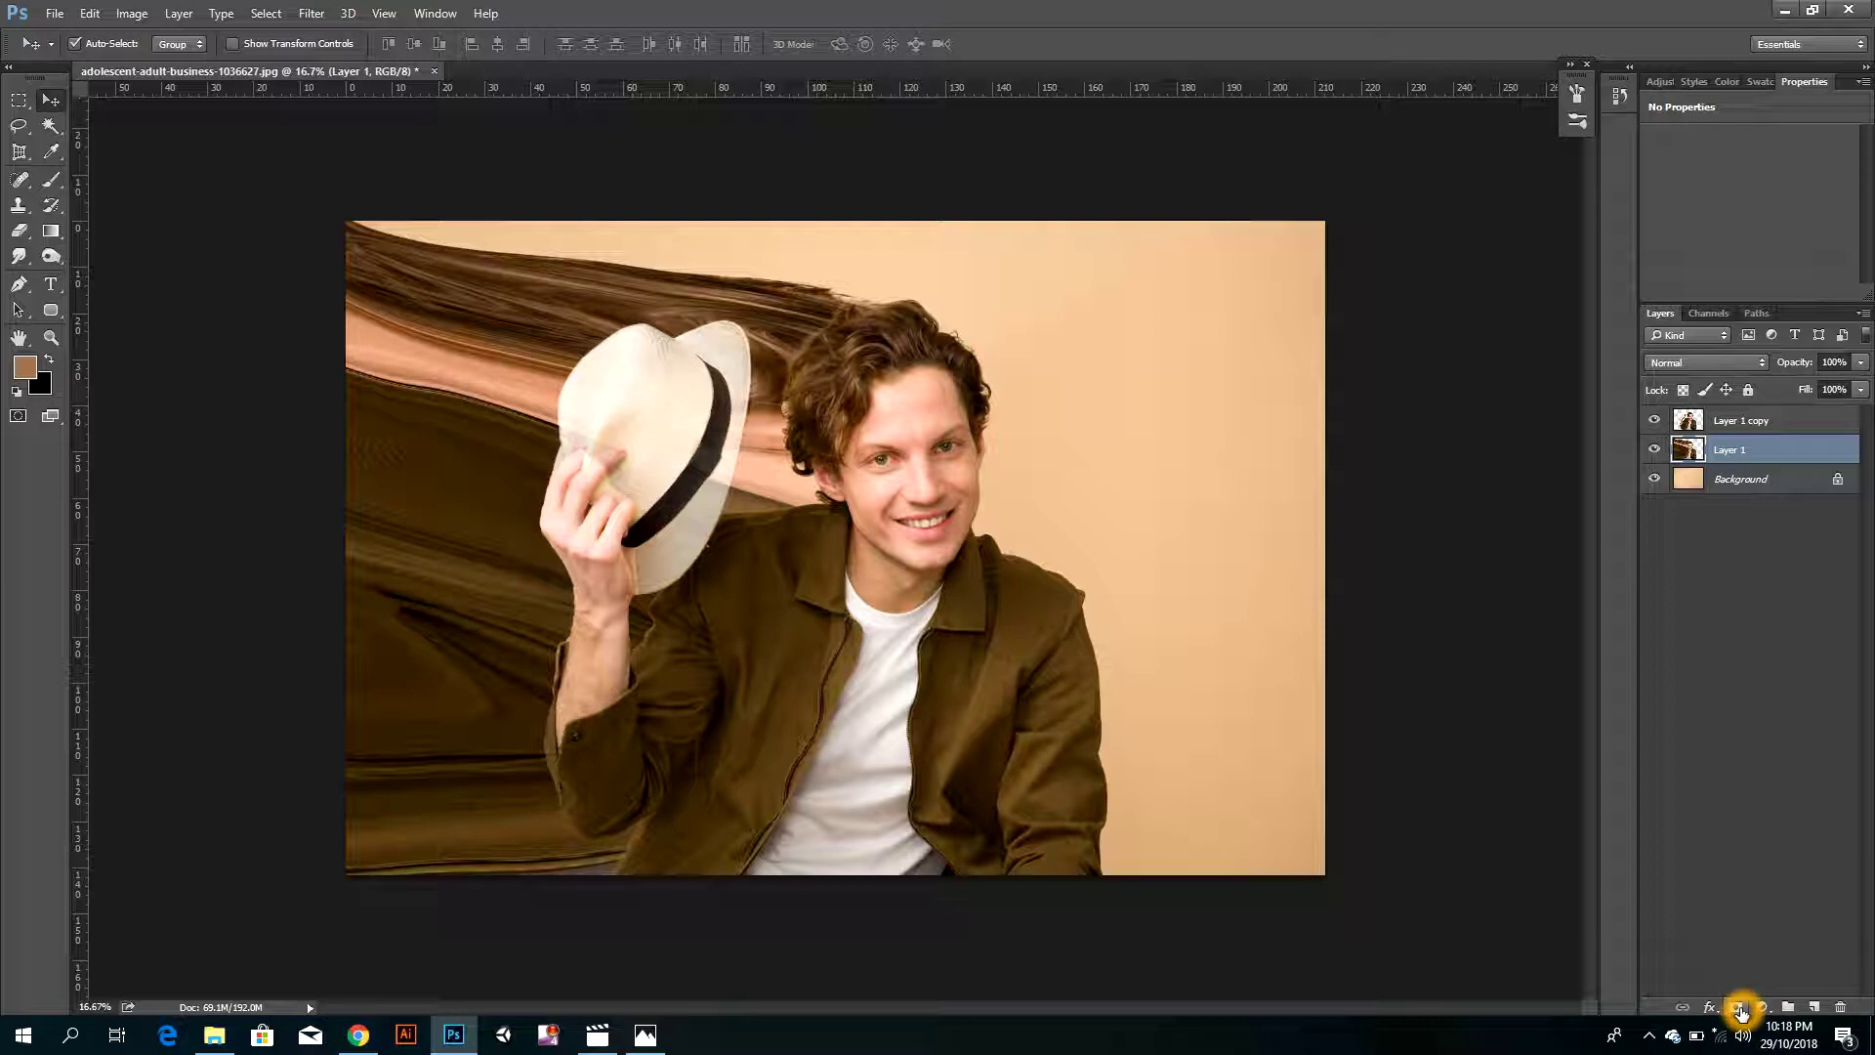
- Add a black layer mask to Layer 1 to hide the liquified figure
{"action": "left_click", "coordinate": [69, 264]}
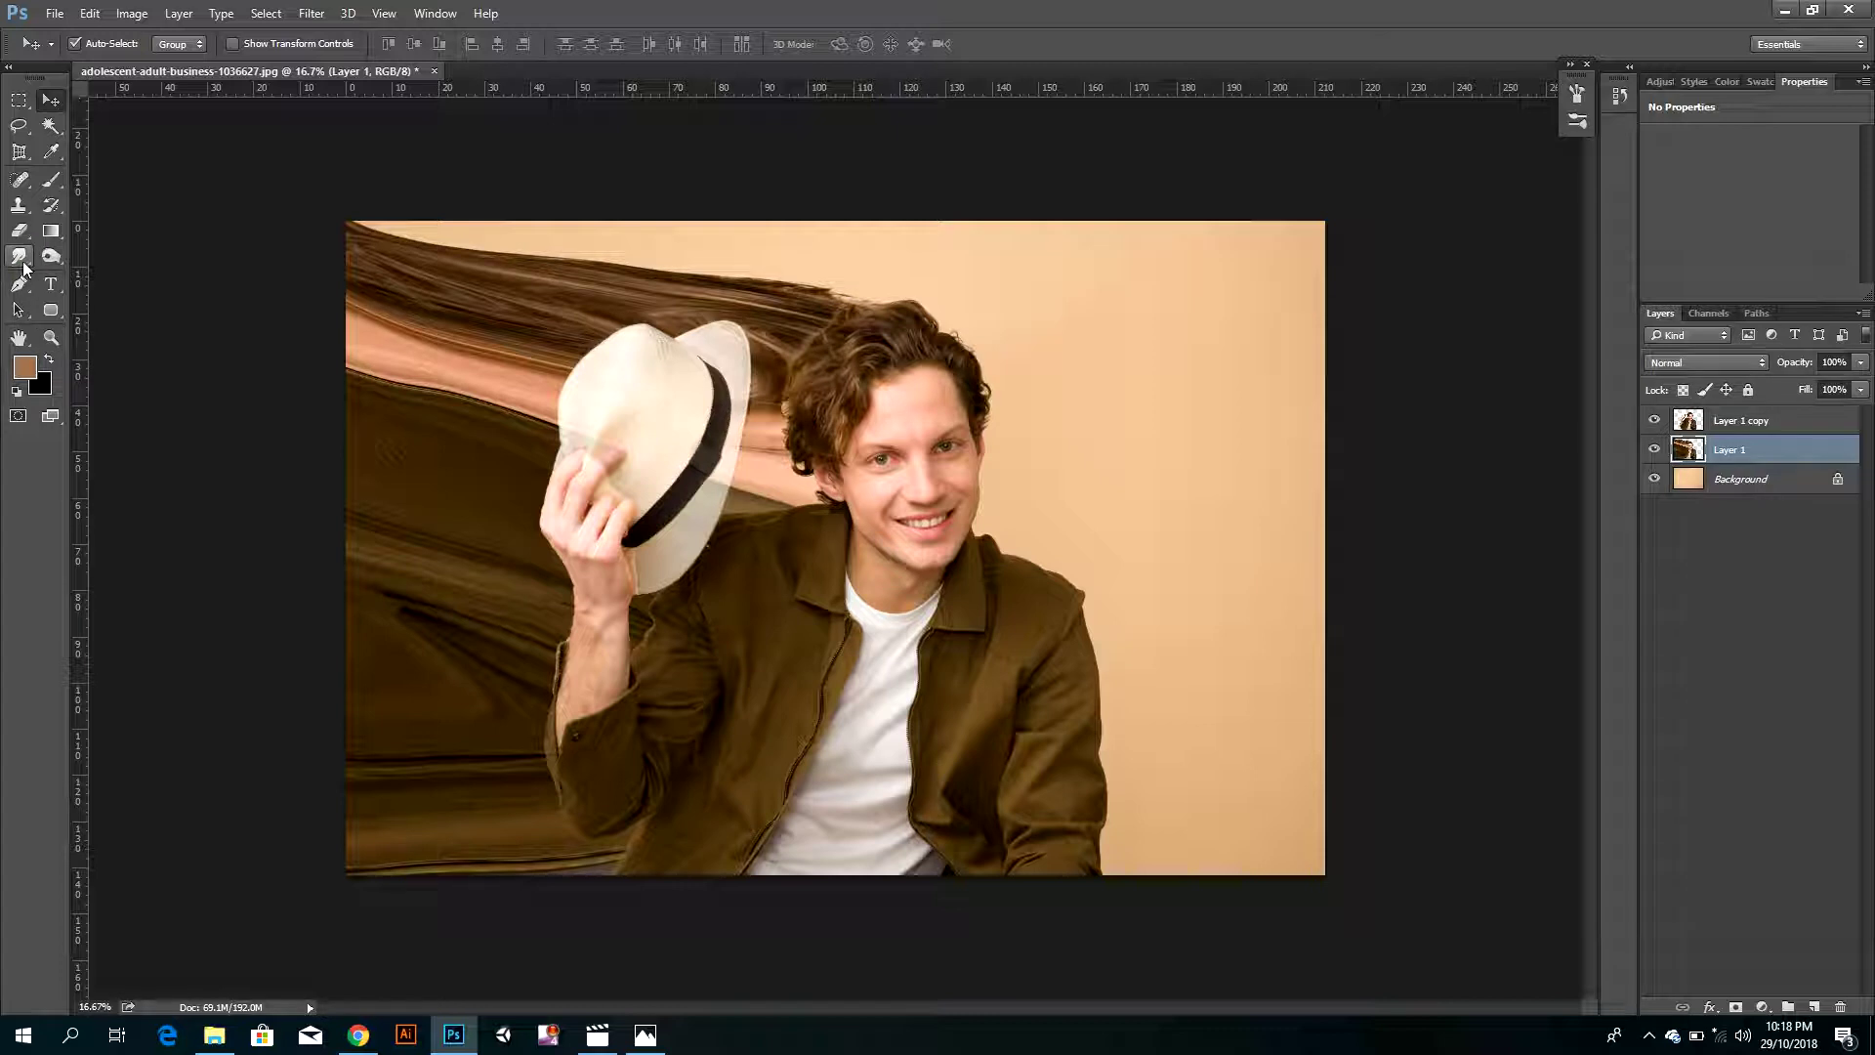
{"action": "left_click", "coordinate": [67, 239]}
{"action": "left_click", "coordinate": [1735, 1013]}
{"action": "left_click", "coordinate": [1739, 1012], "text": "alt"}
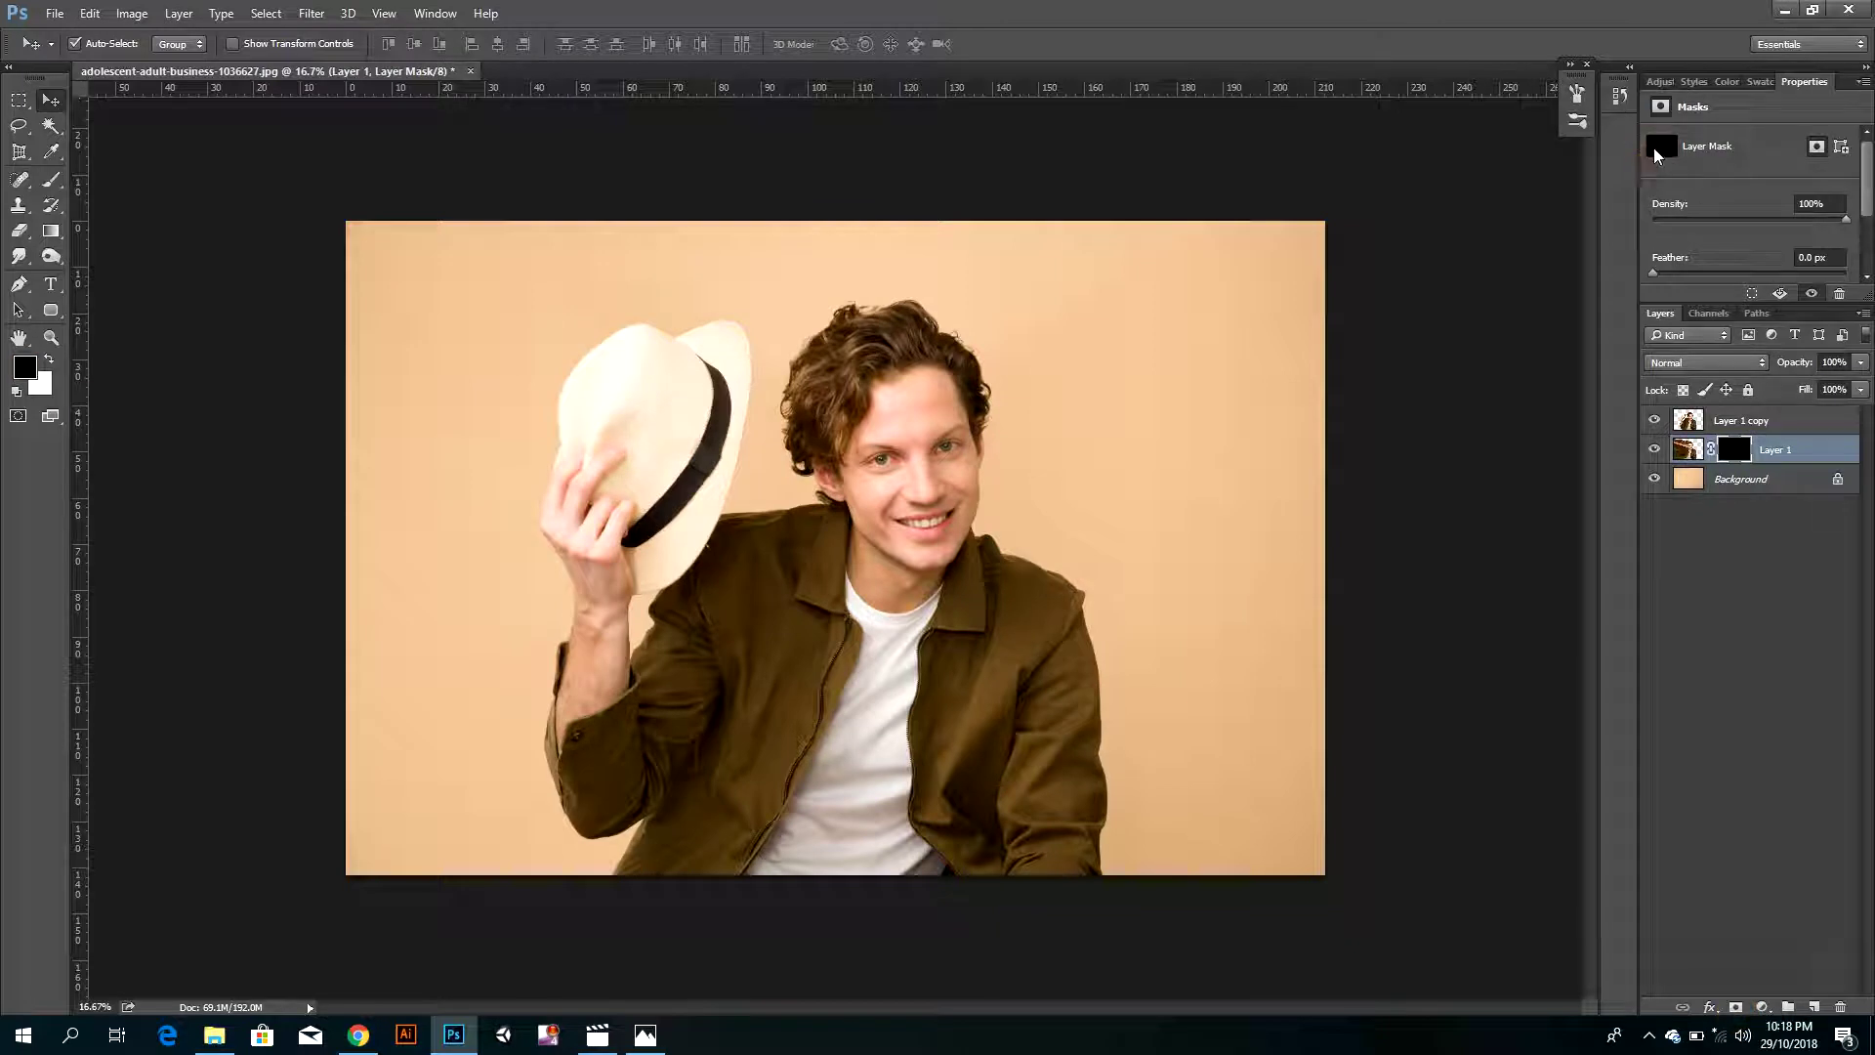
{"action": "left_click", "coordinate": [1741, 454]}
{"action": "left_click", "coordinate": [1653, 171]}
{"action": "left_click", "coordinate": [1661, 150]}
- Add a white layer mask to Layer 1 copy
{"action": "left_click", "coordinate": [1726, 443]}
{"action": "left_click", "coordinate": [1726, 420]}
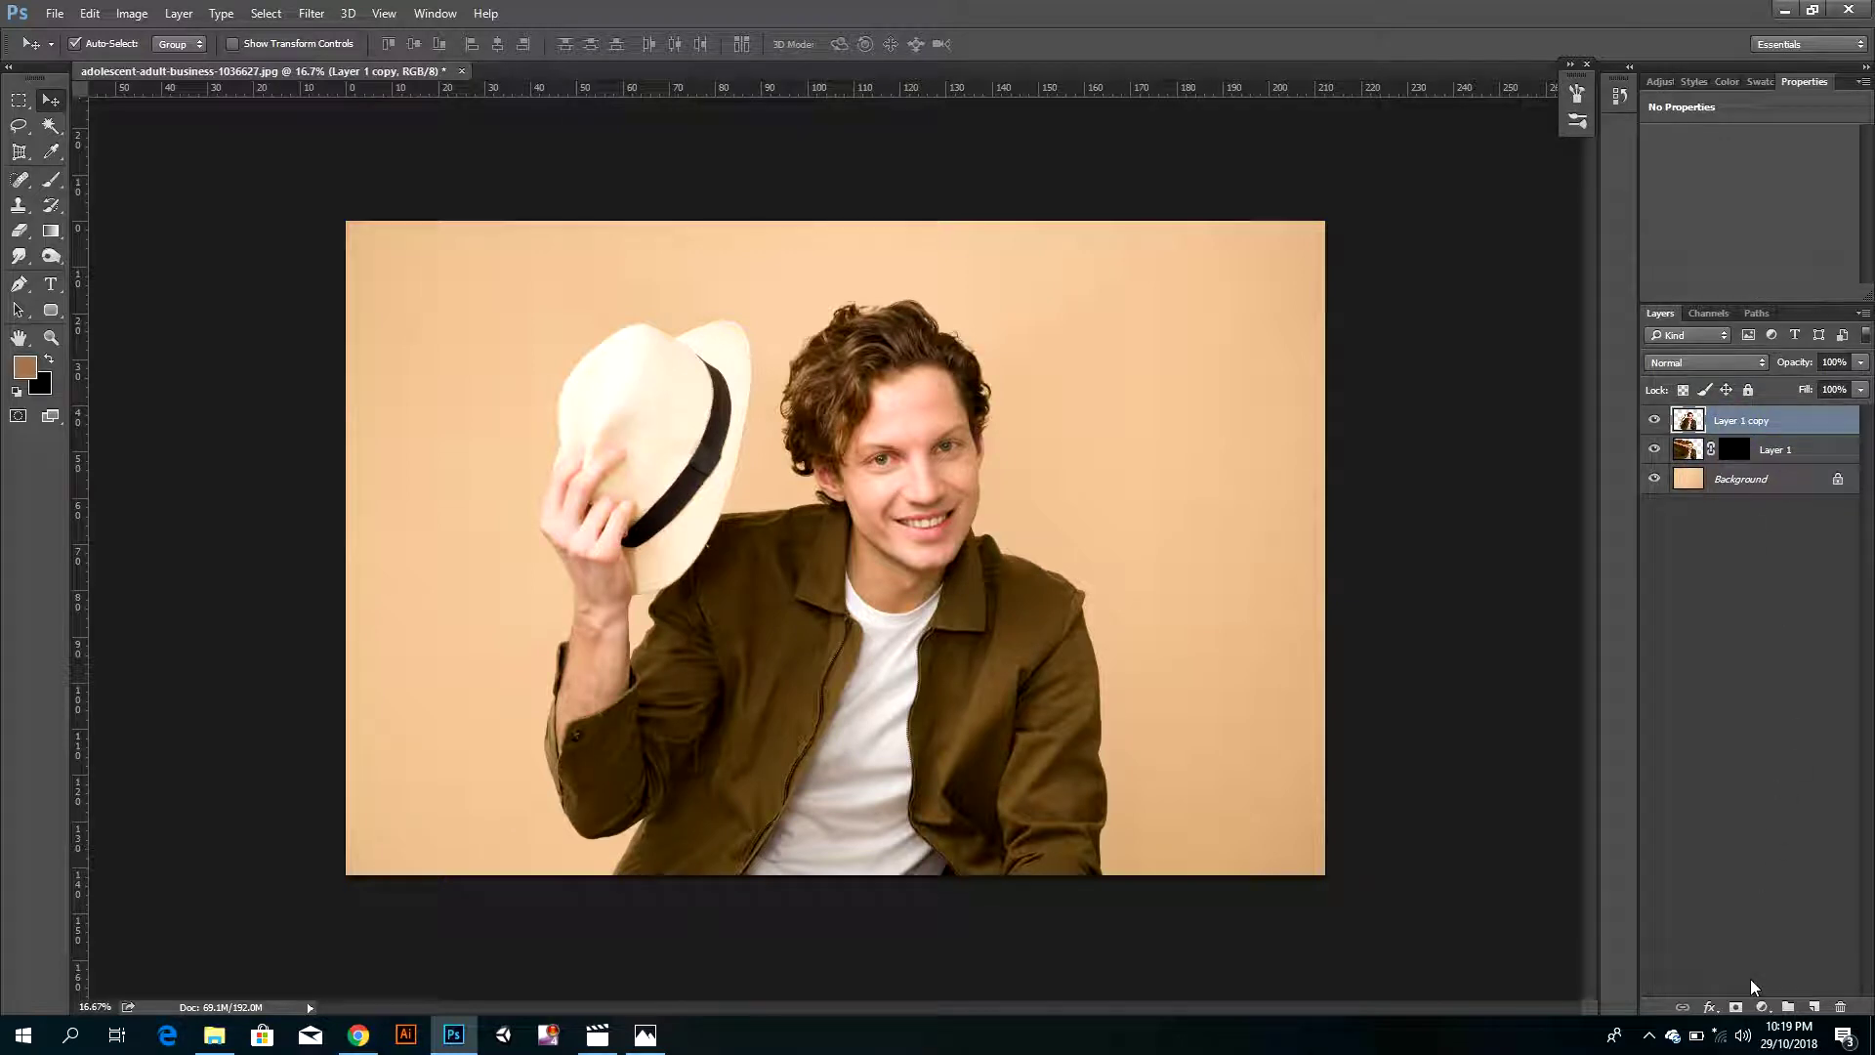
{"action": "left_click", "coordinate": [1736, 1008]}
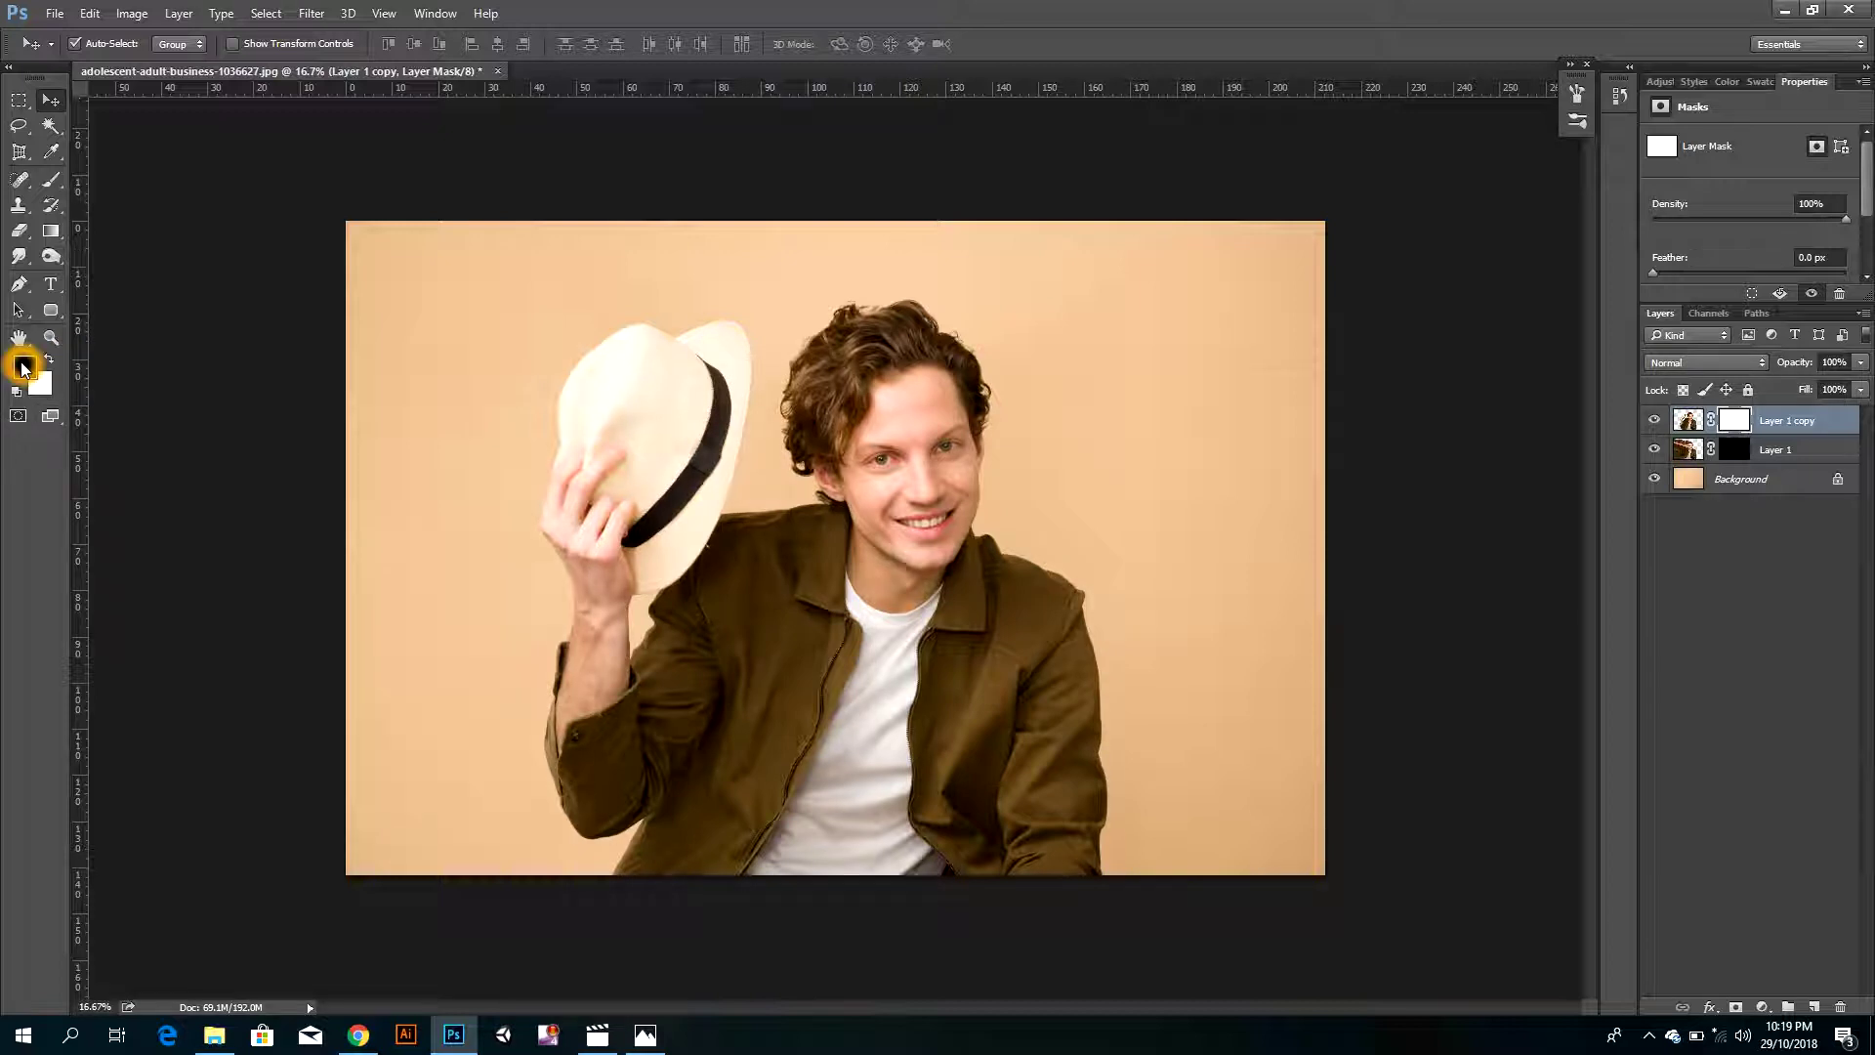
{"action": "left_click", "coordinate": [24, 367]}
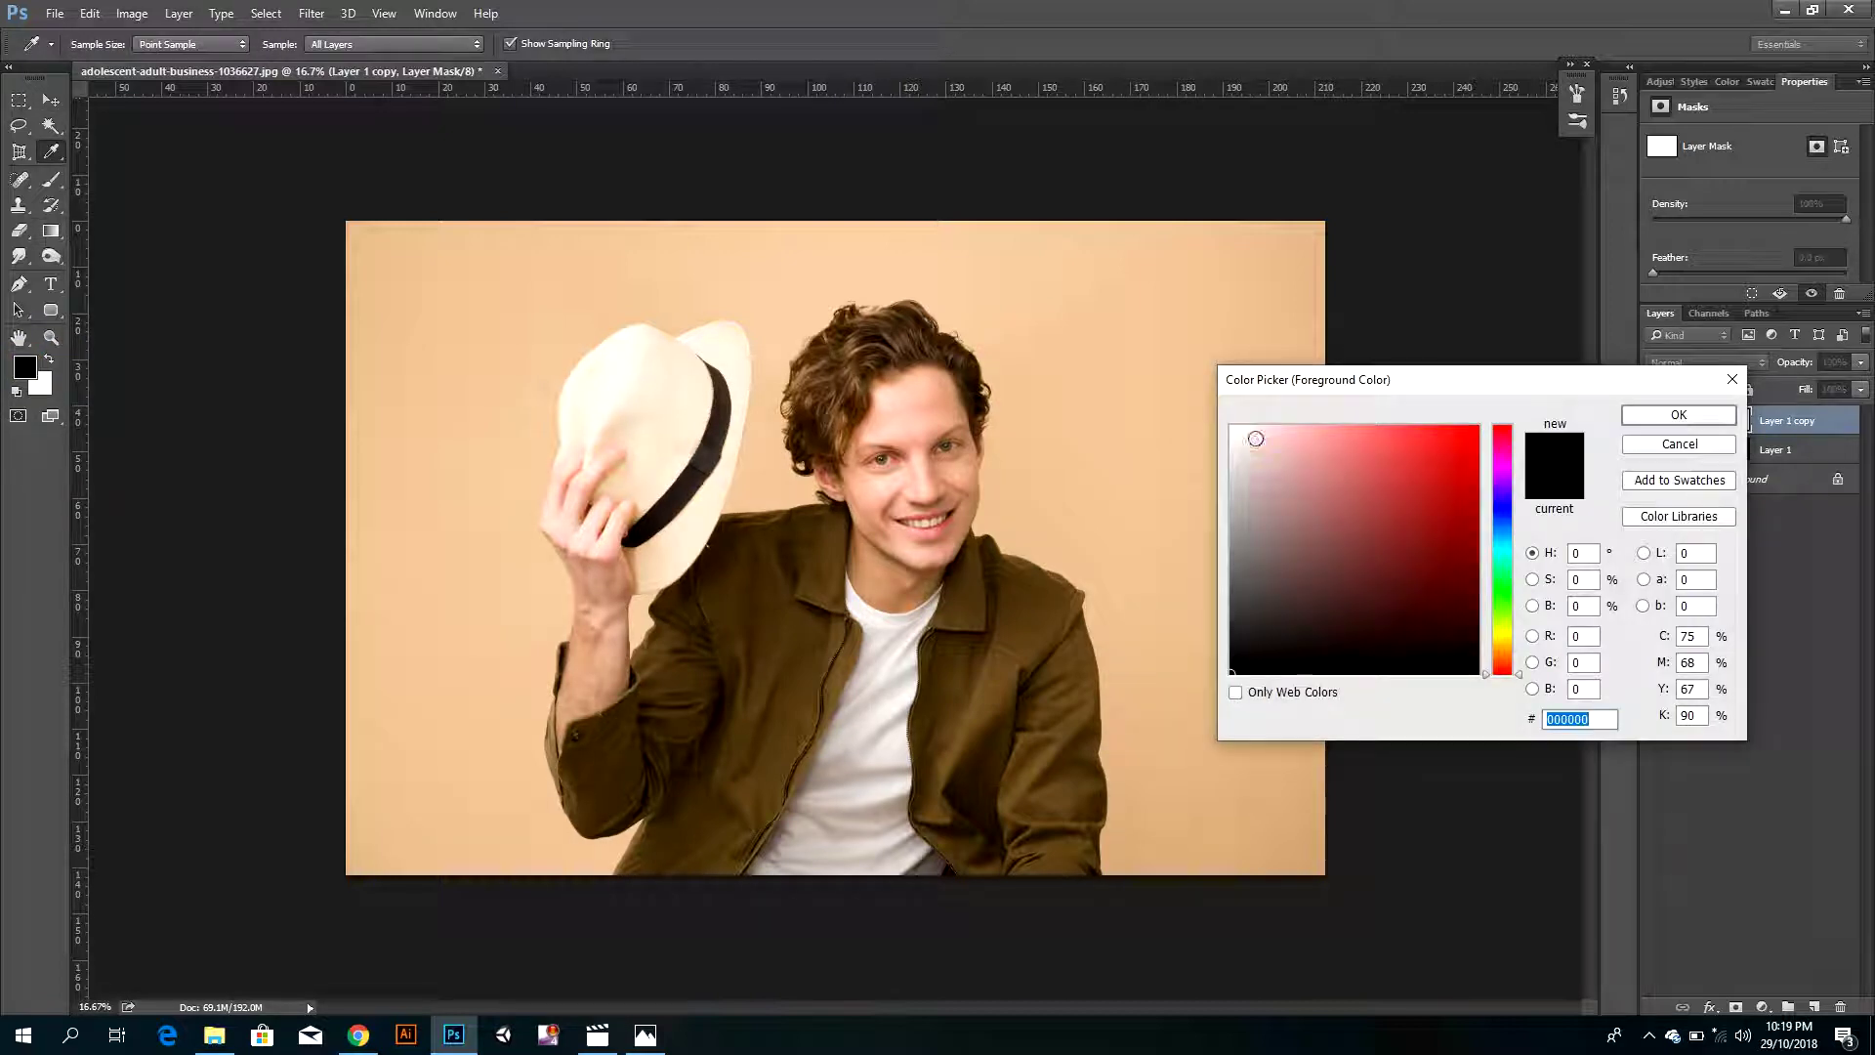
{"action": "left_click_drag", "start_coordinate": [1256, 438], "coordinate": [1160, 378]}
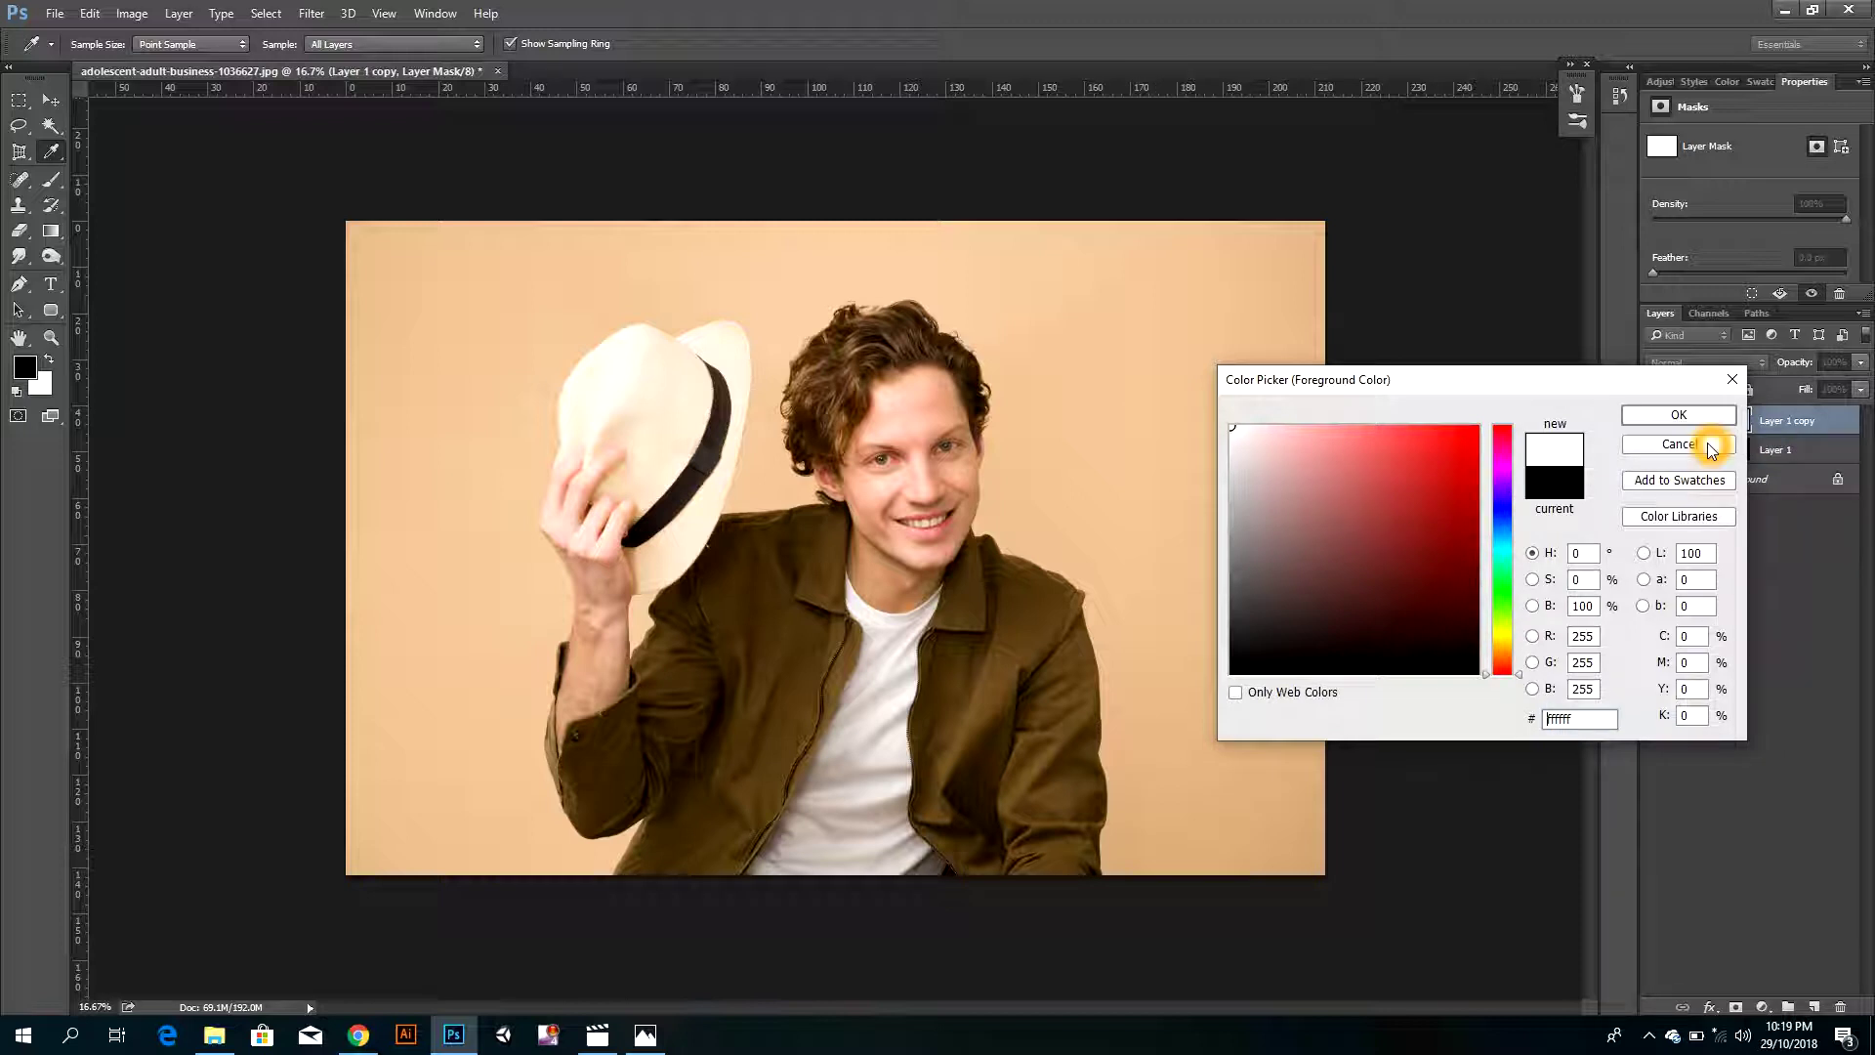
{"action": "left_click", "coordinate": [1678, 444]}
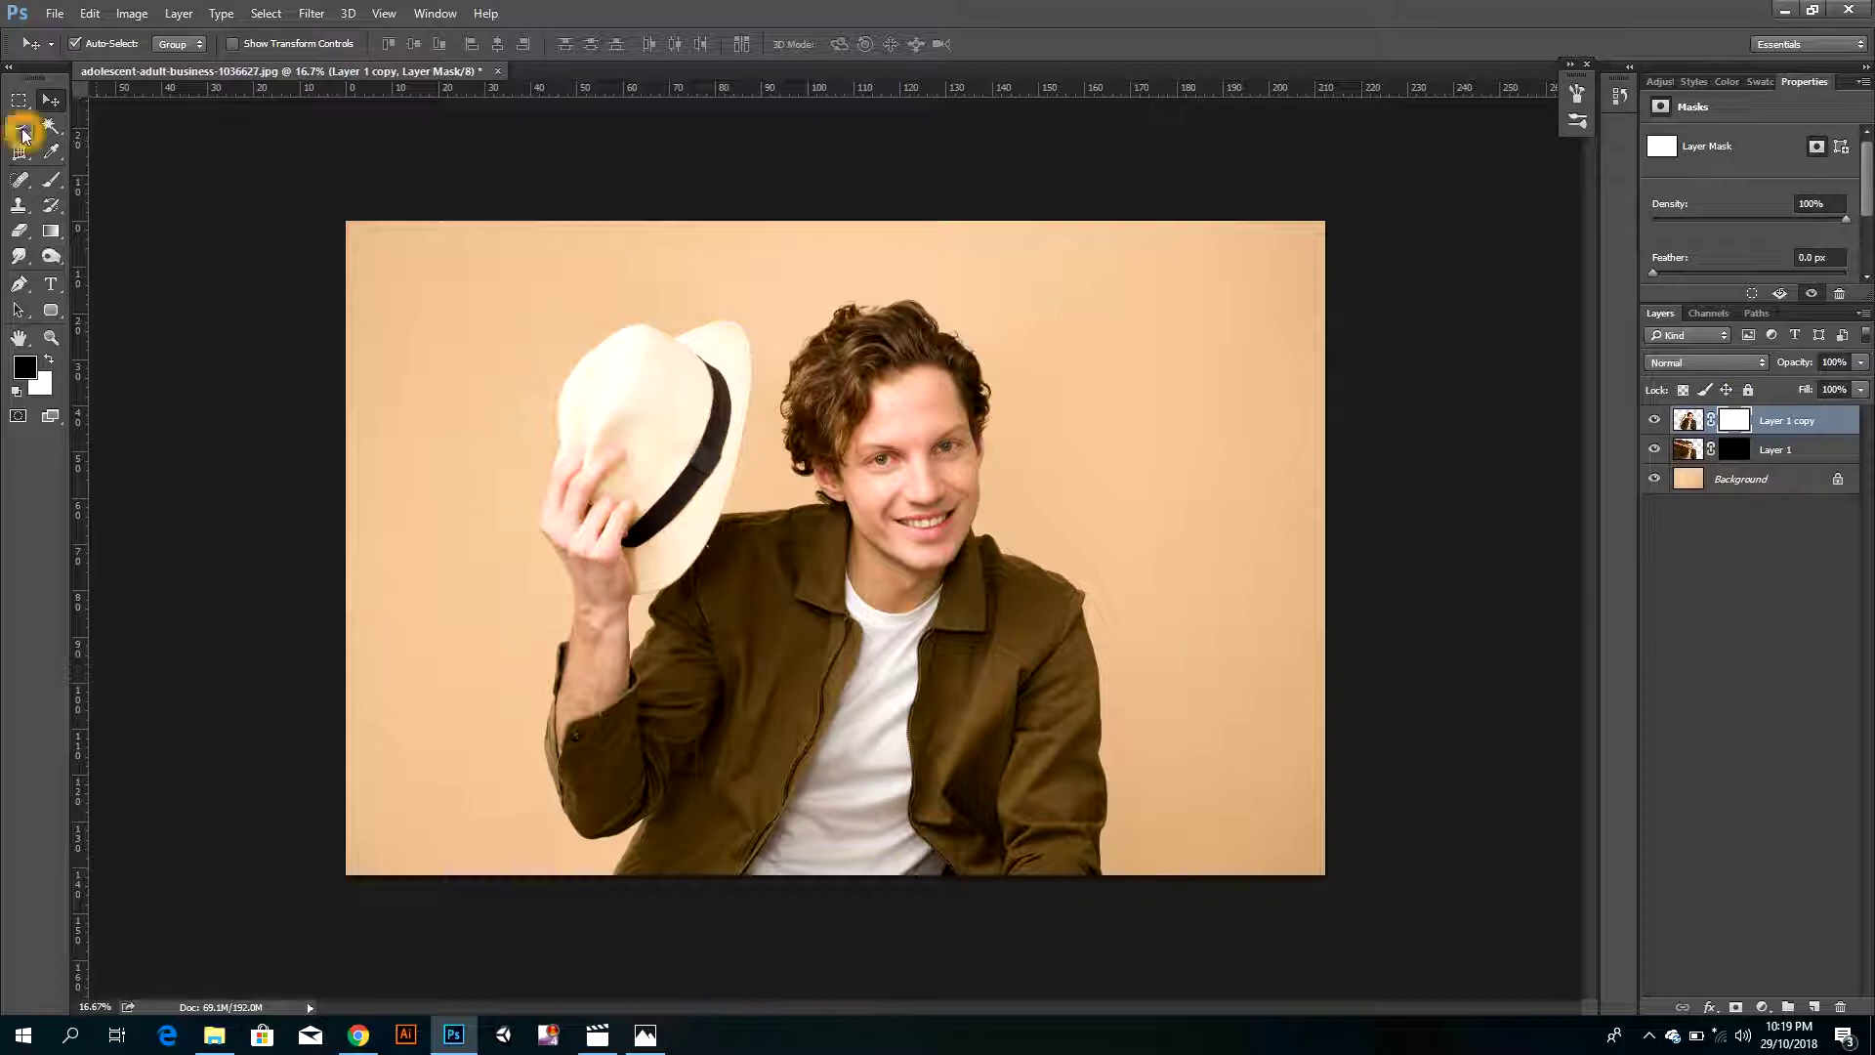
- Set up the Brush tool with a 2500 px dispersion tip, rotate it to 50° and resize it to 2441 px
{"action": "left_click", "coordinate": [52, 182]}
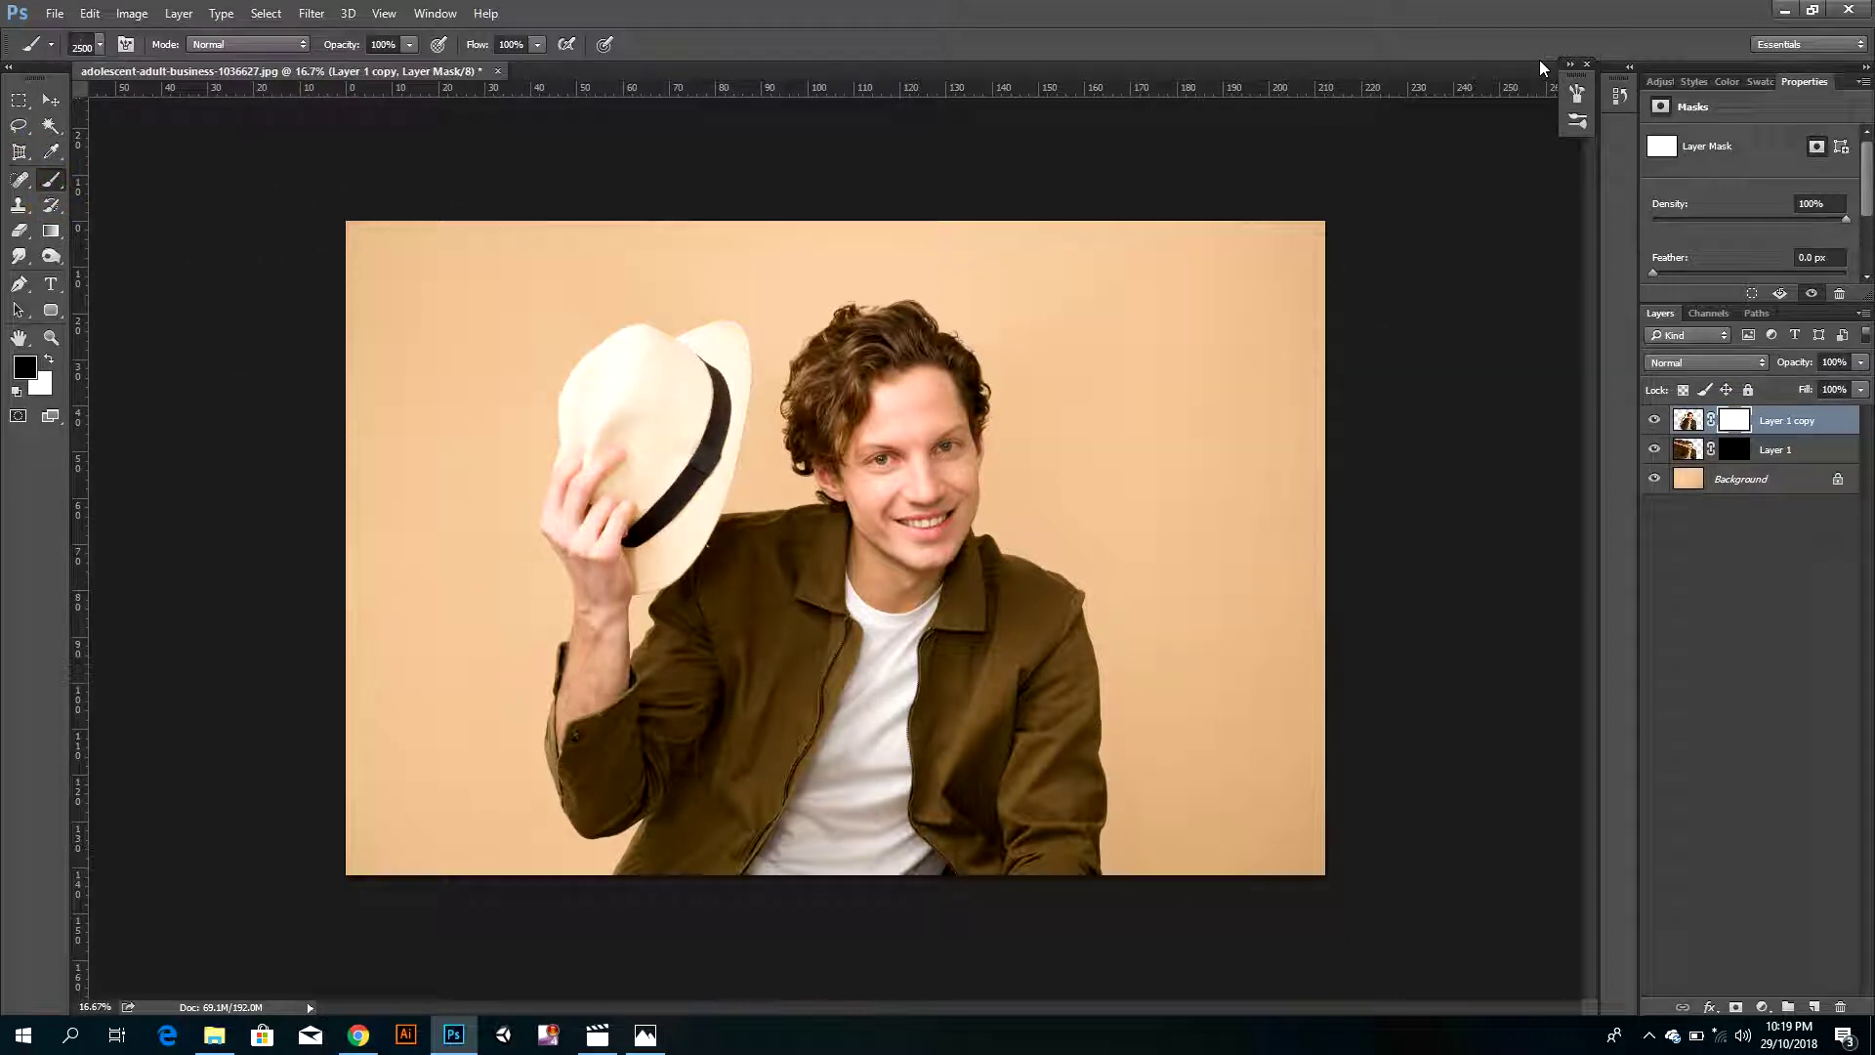
{"action": "left_click", "coordinate": [1573, 68]}
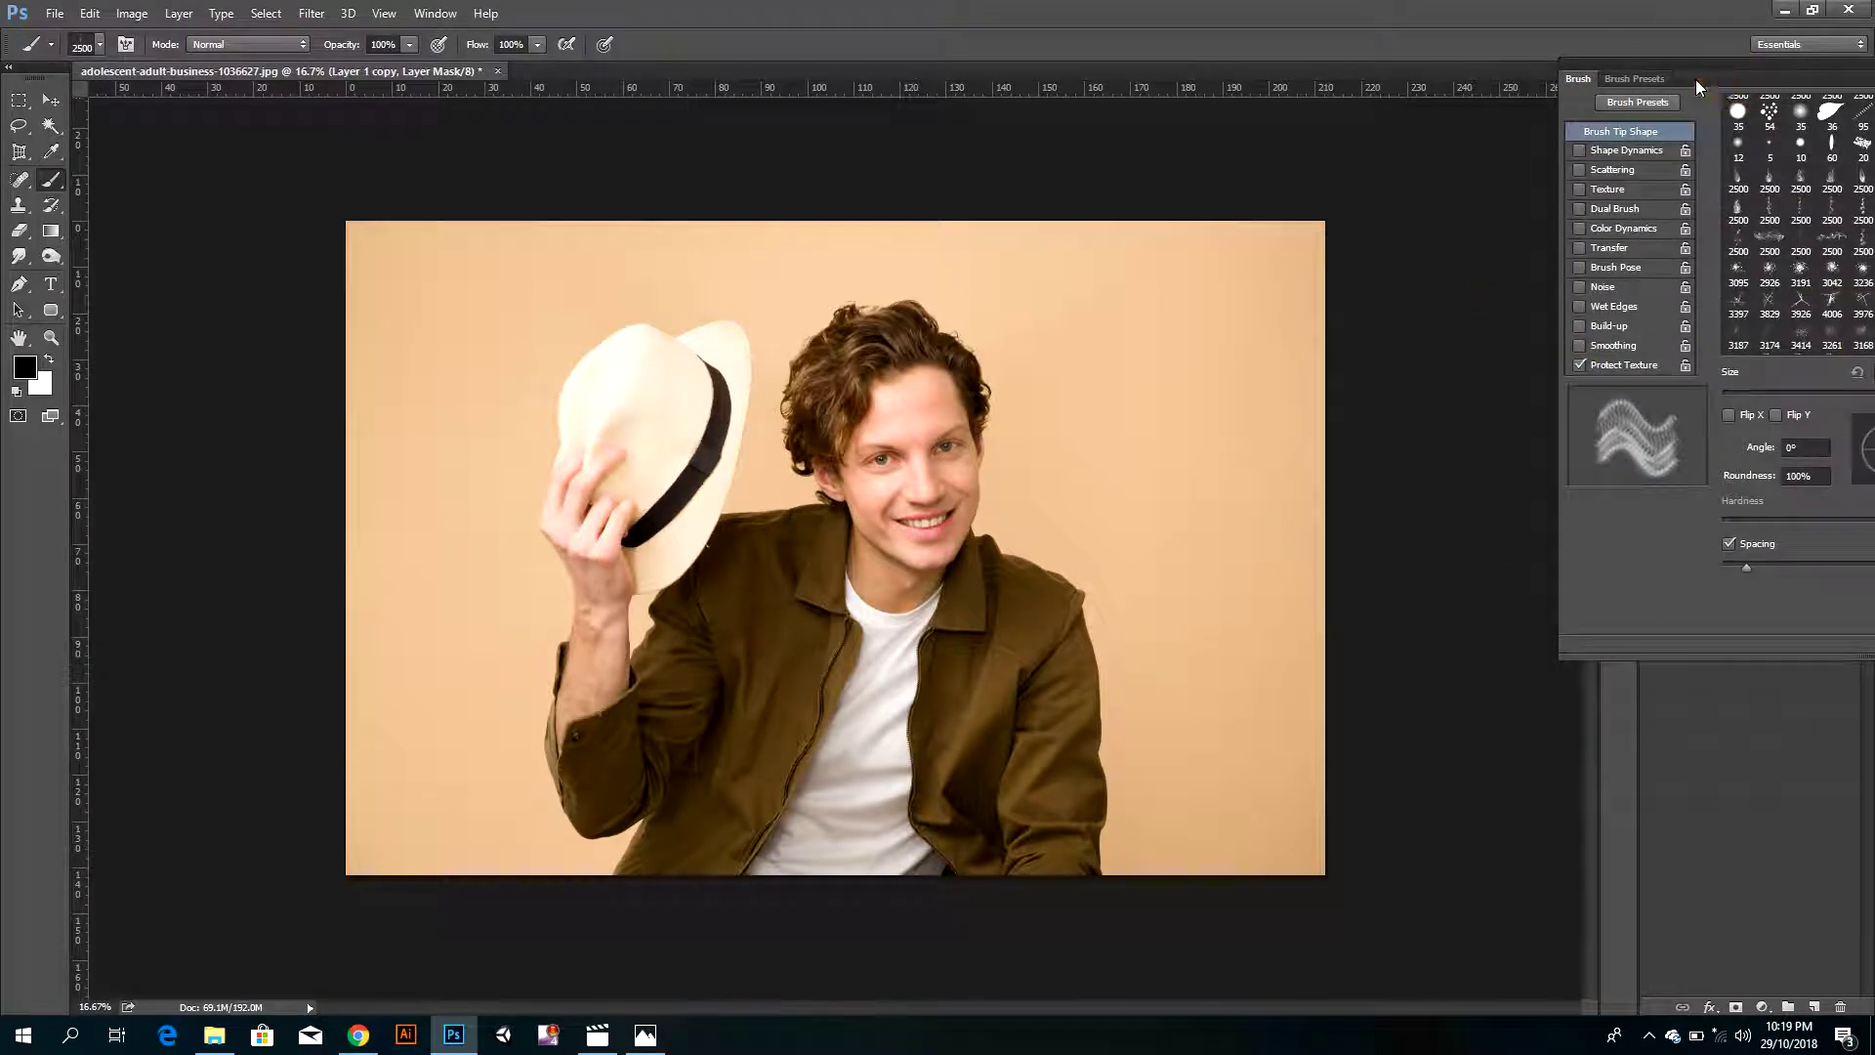
{"action": "mouse_move", "coordinate": [1723, 81]}
{"action": "left_mouse_down"}
{"action": "mouse_move", "coordinate": [1467, 72]}
{"action": "mouse_move", "coordinate": [1431, 52]}
{"action": "left_mouse_up"}
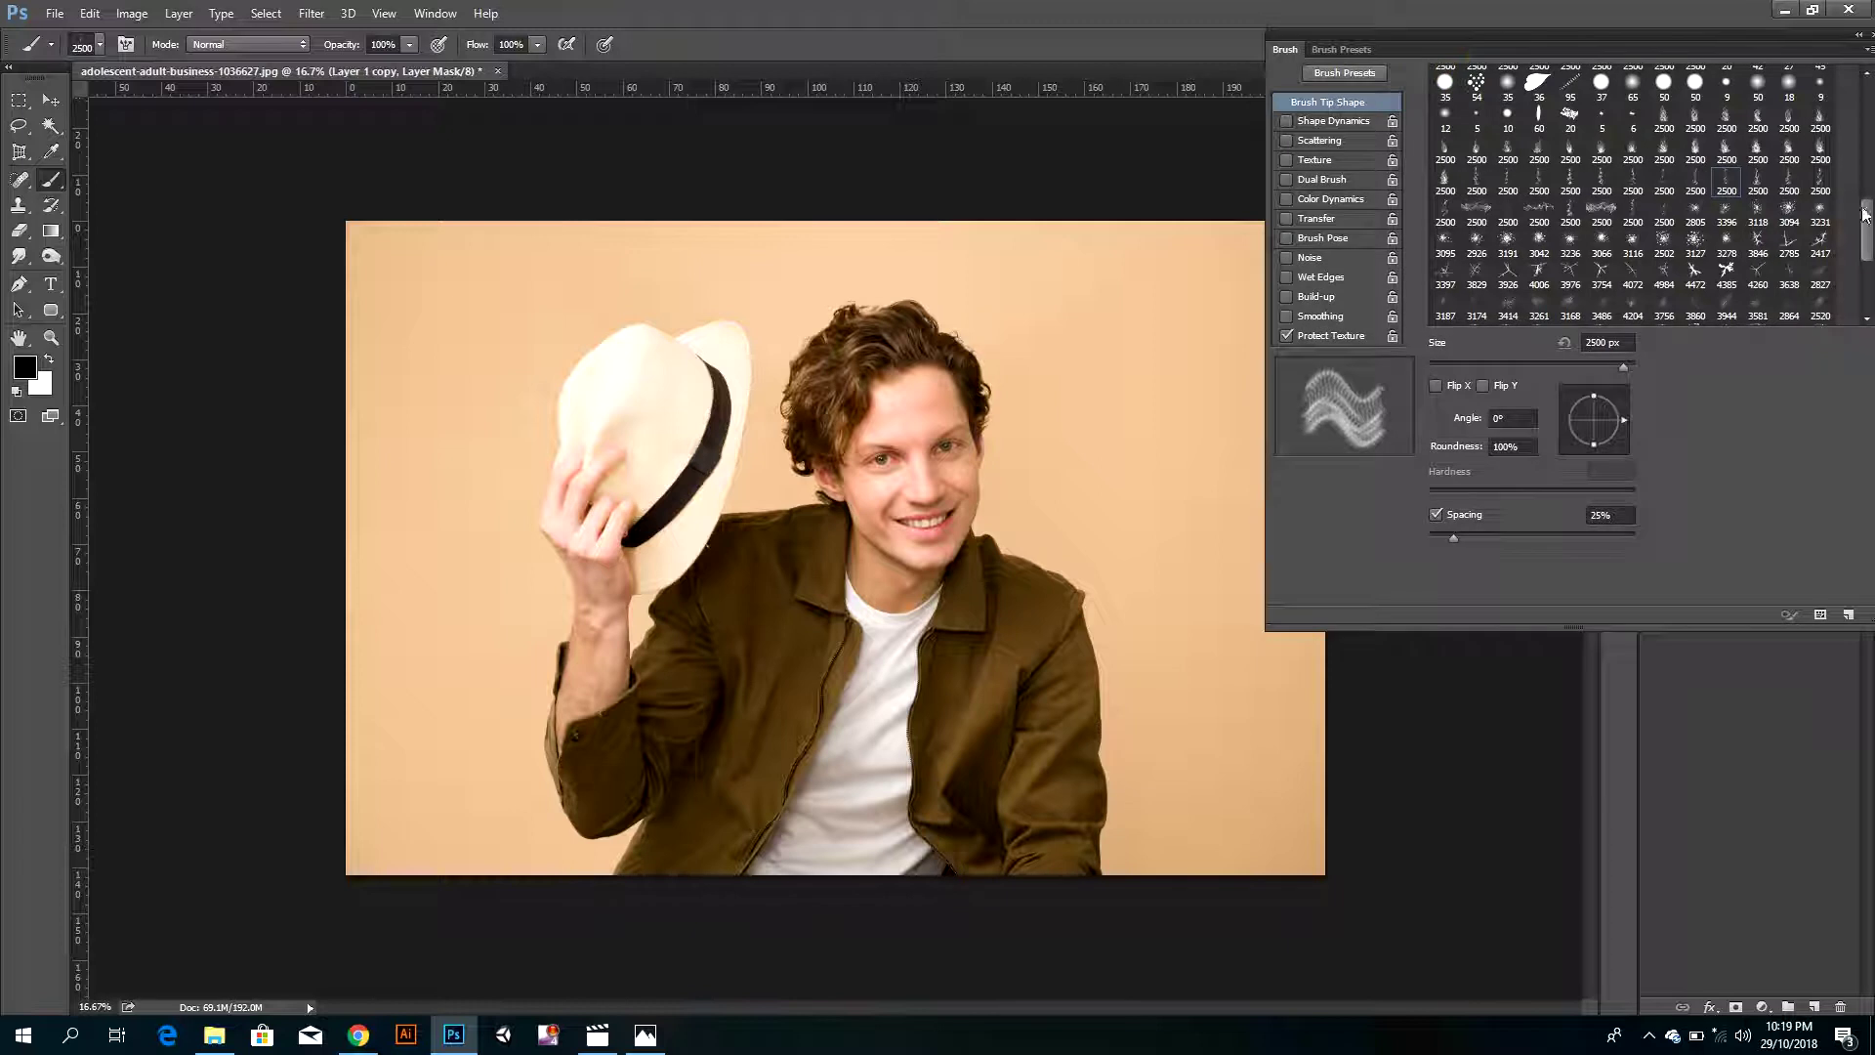
{"action": "left_click", "coordinate": [1721, 184]}
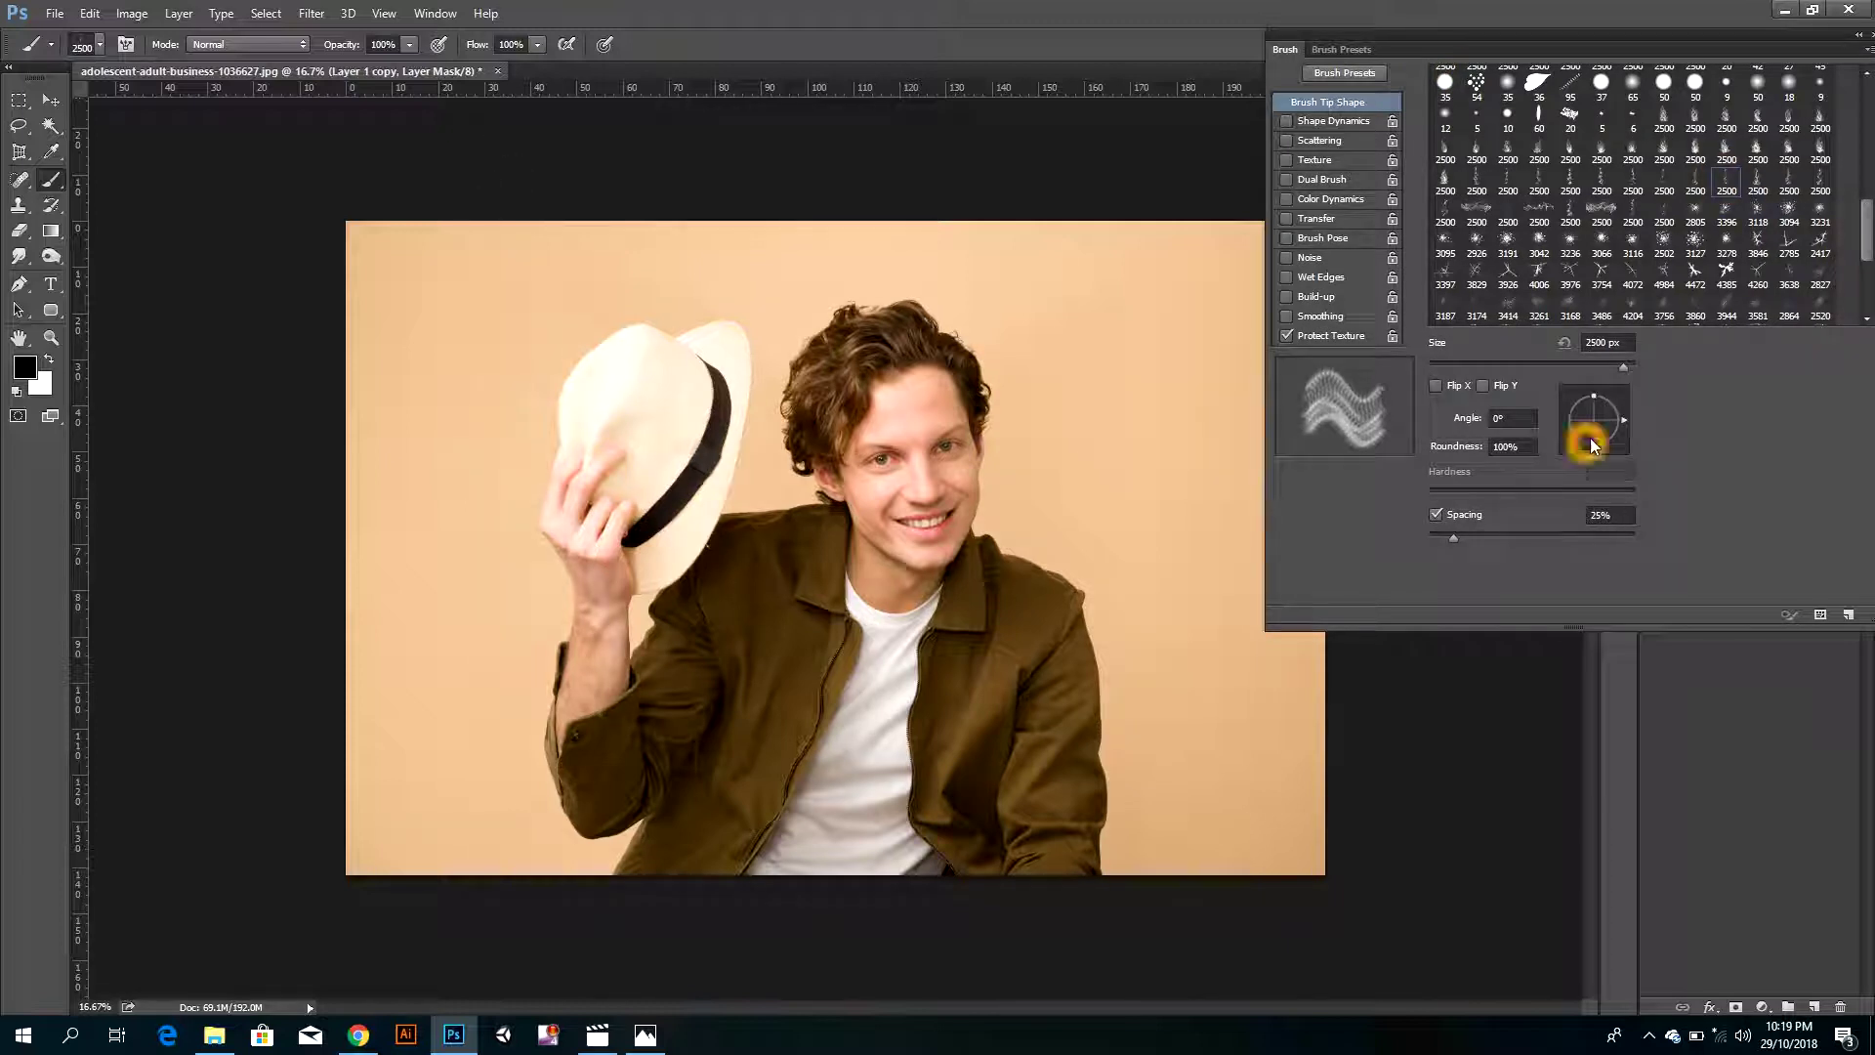
{"action": "left_click_drag", "start_coordinate": [1624, 422], "coordinate": [1625, 410]}
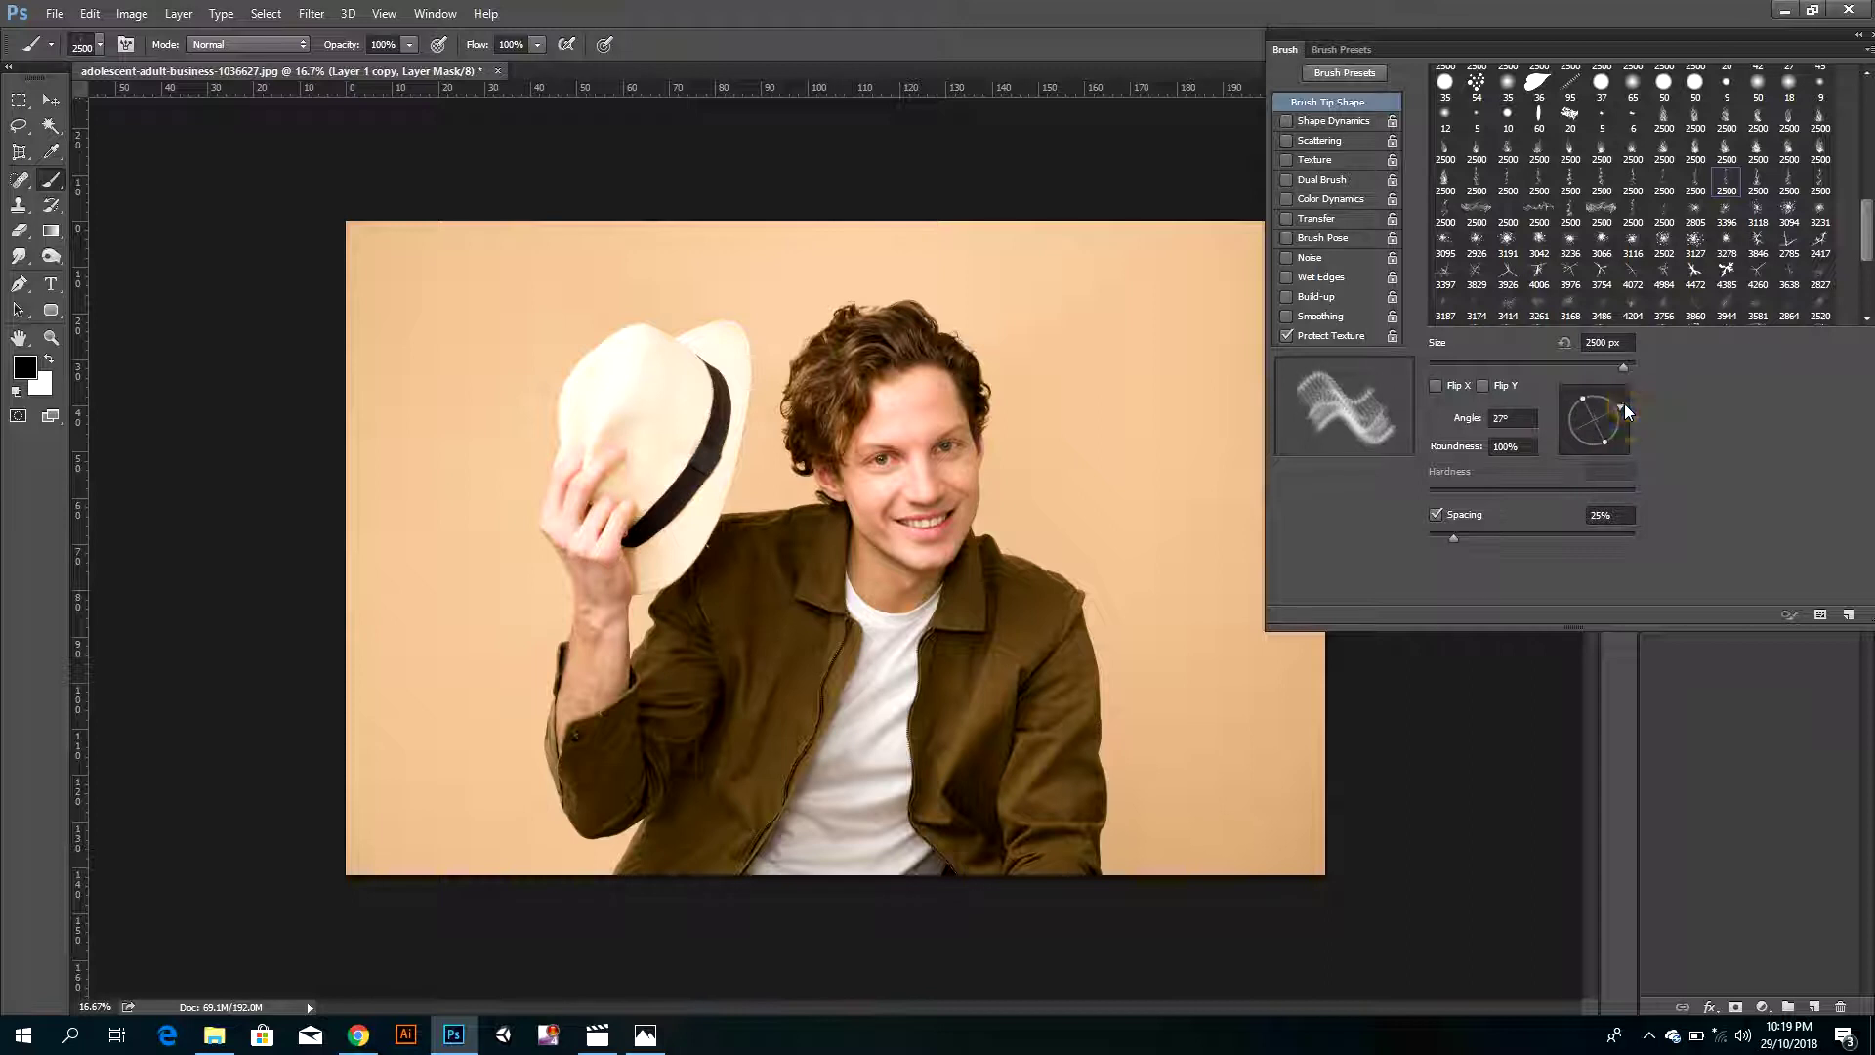
{"action": "left_click_drag", "start_coordinate": [899, 311], "coordinate": [837, 303]}
{"action": "left_click_drag", "start_coordinate": [1625, 410], "coordinate": [1614, 398]}
- Stamp the black dispersion brush on Layer 1 copy's mask over the hair, then collapse the brush settings
{"action": "left_click", "coordinate": [747, 283]}
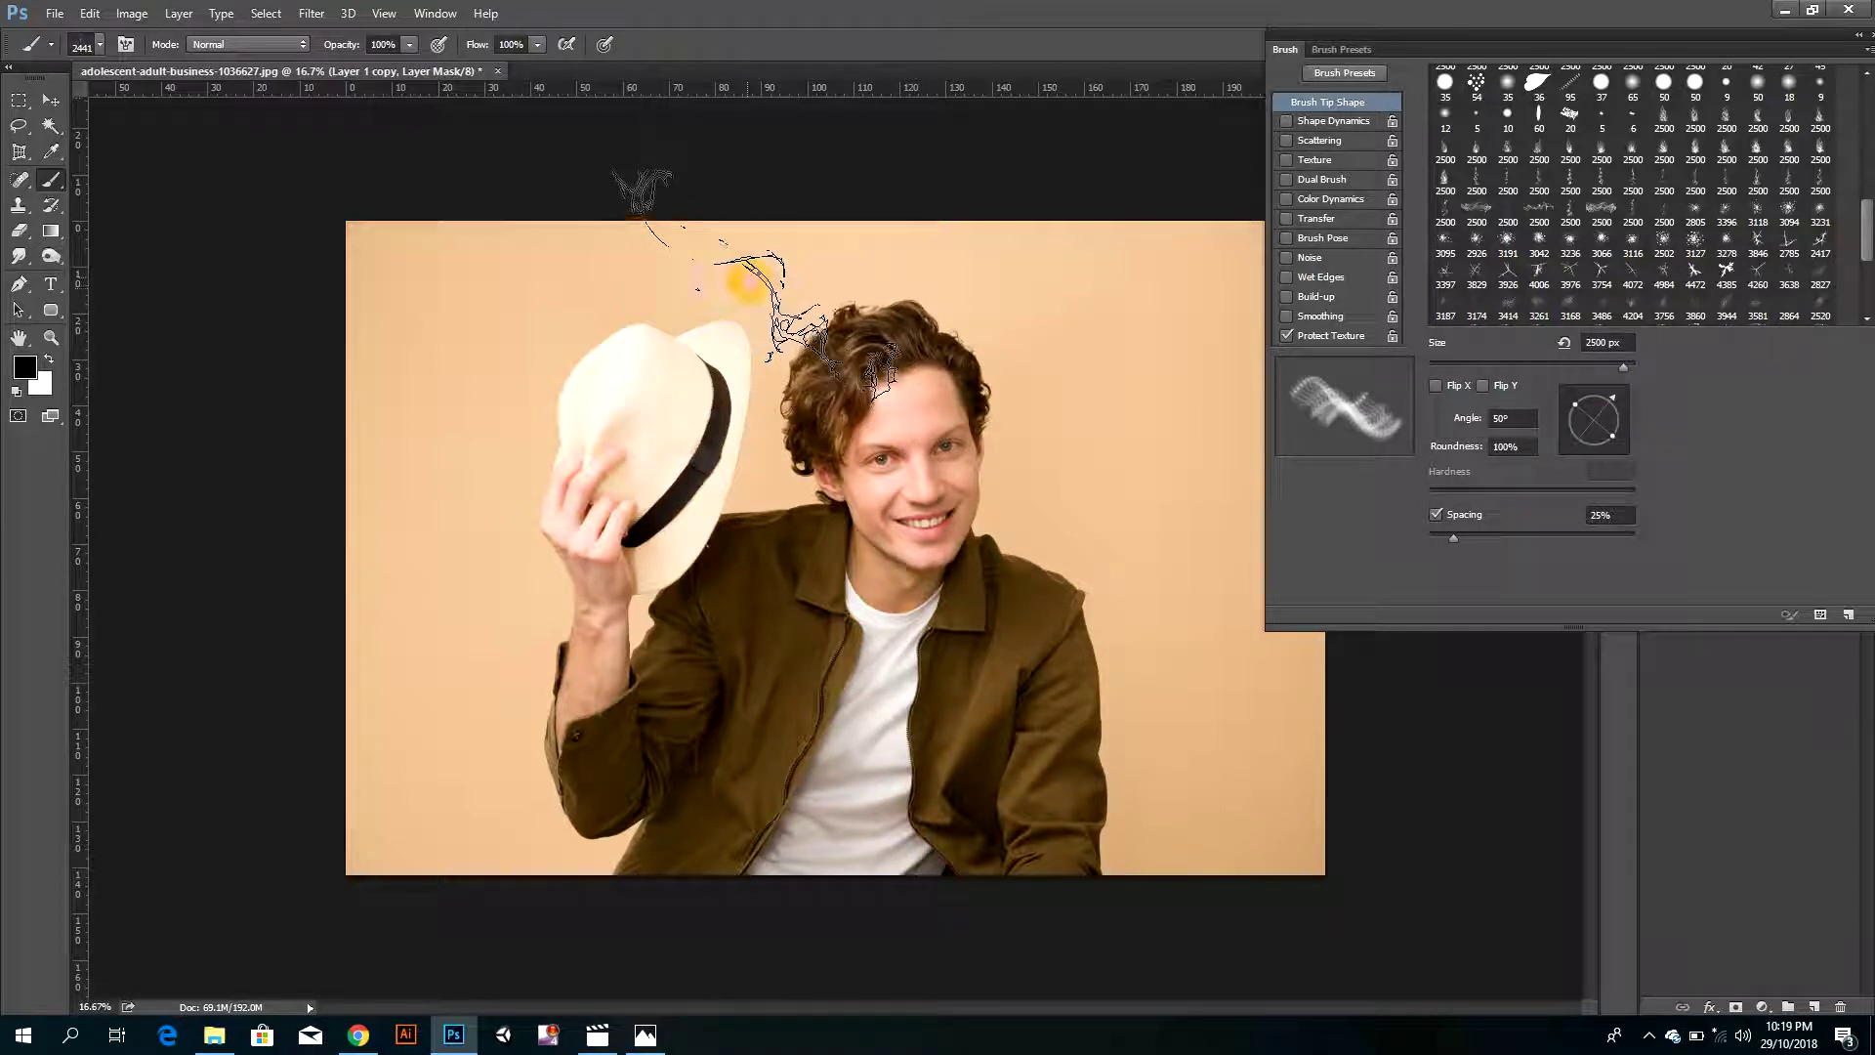
{"action": "left_click", "coordinate": [749, 279]}
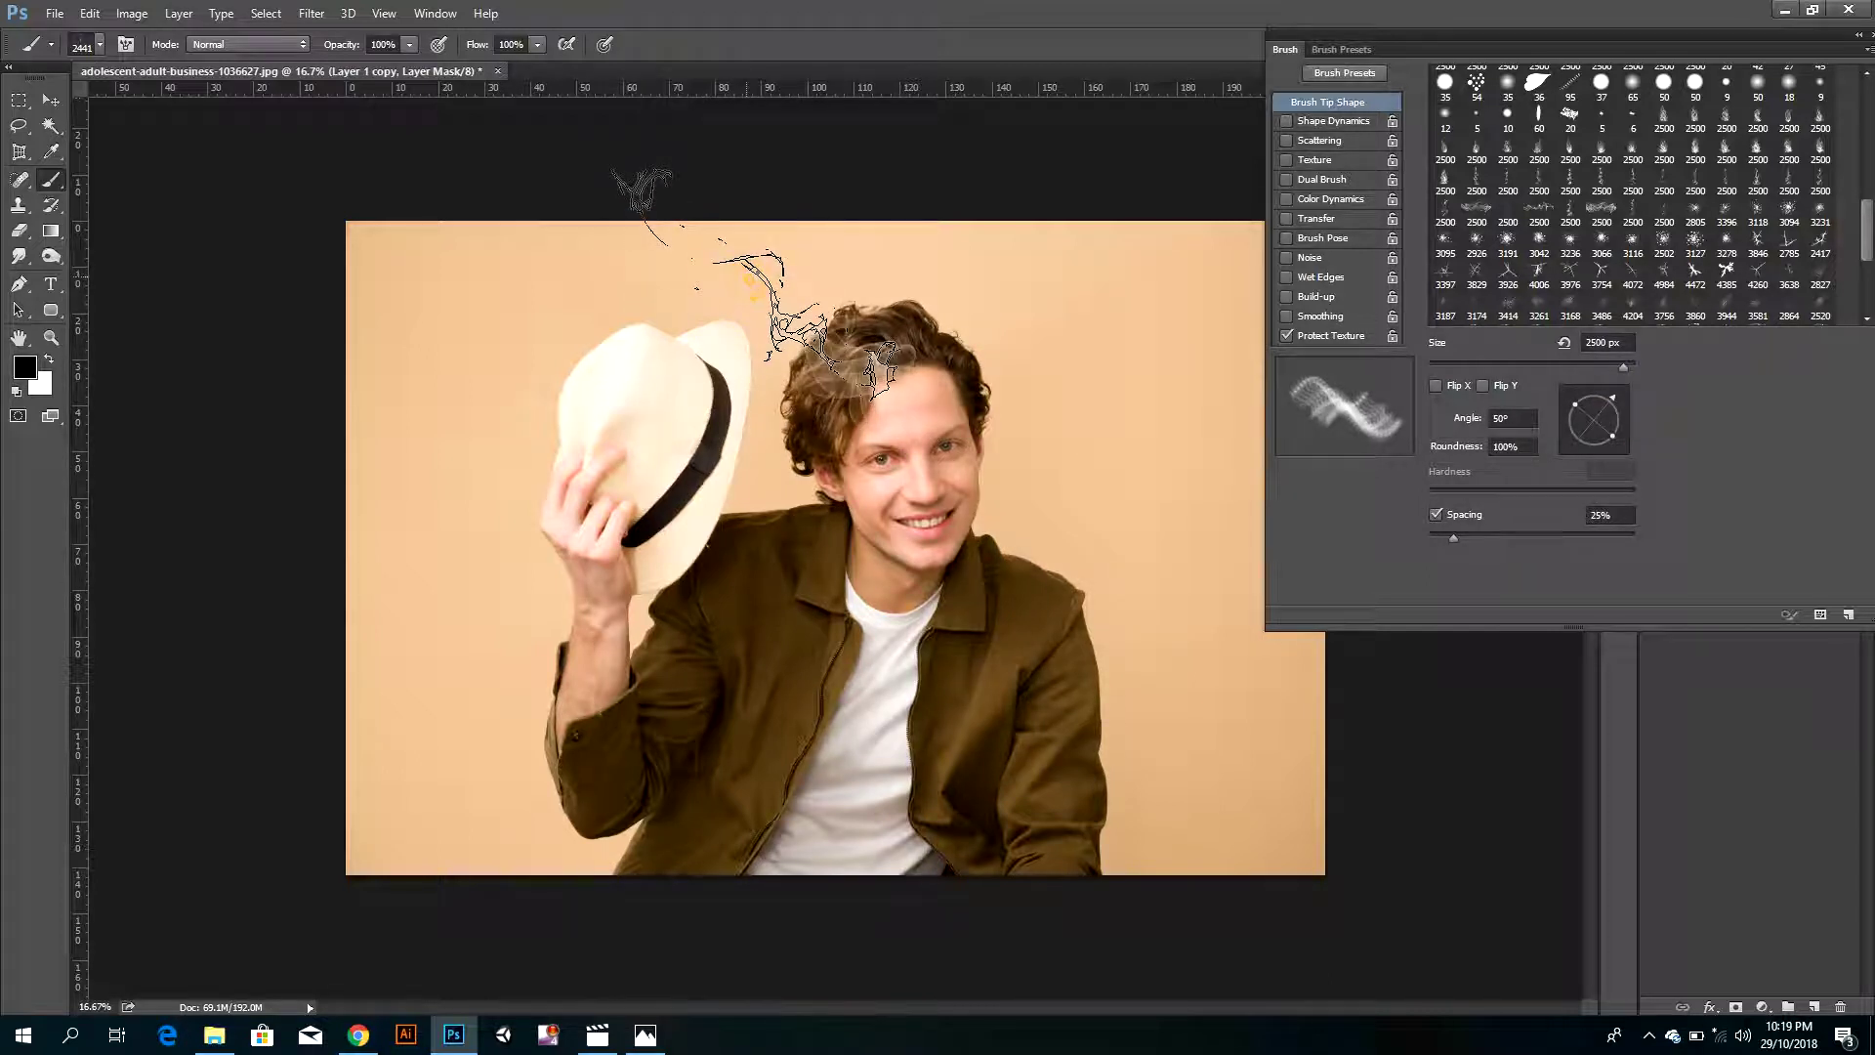
{"action": "left_click", "coordinate": [748, 279]}
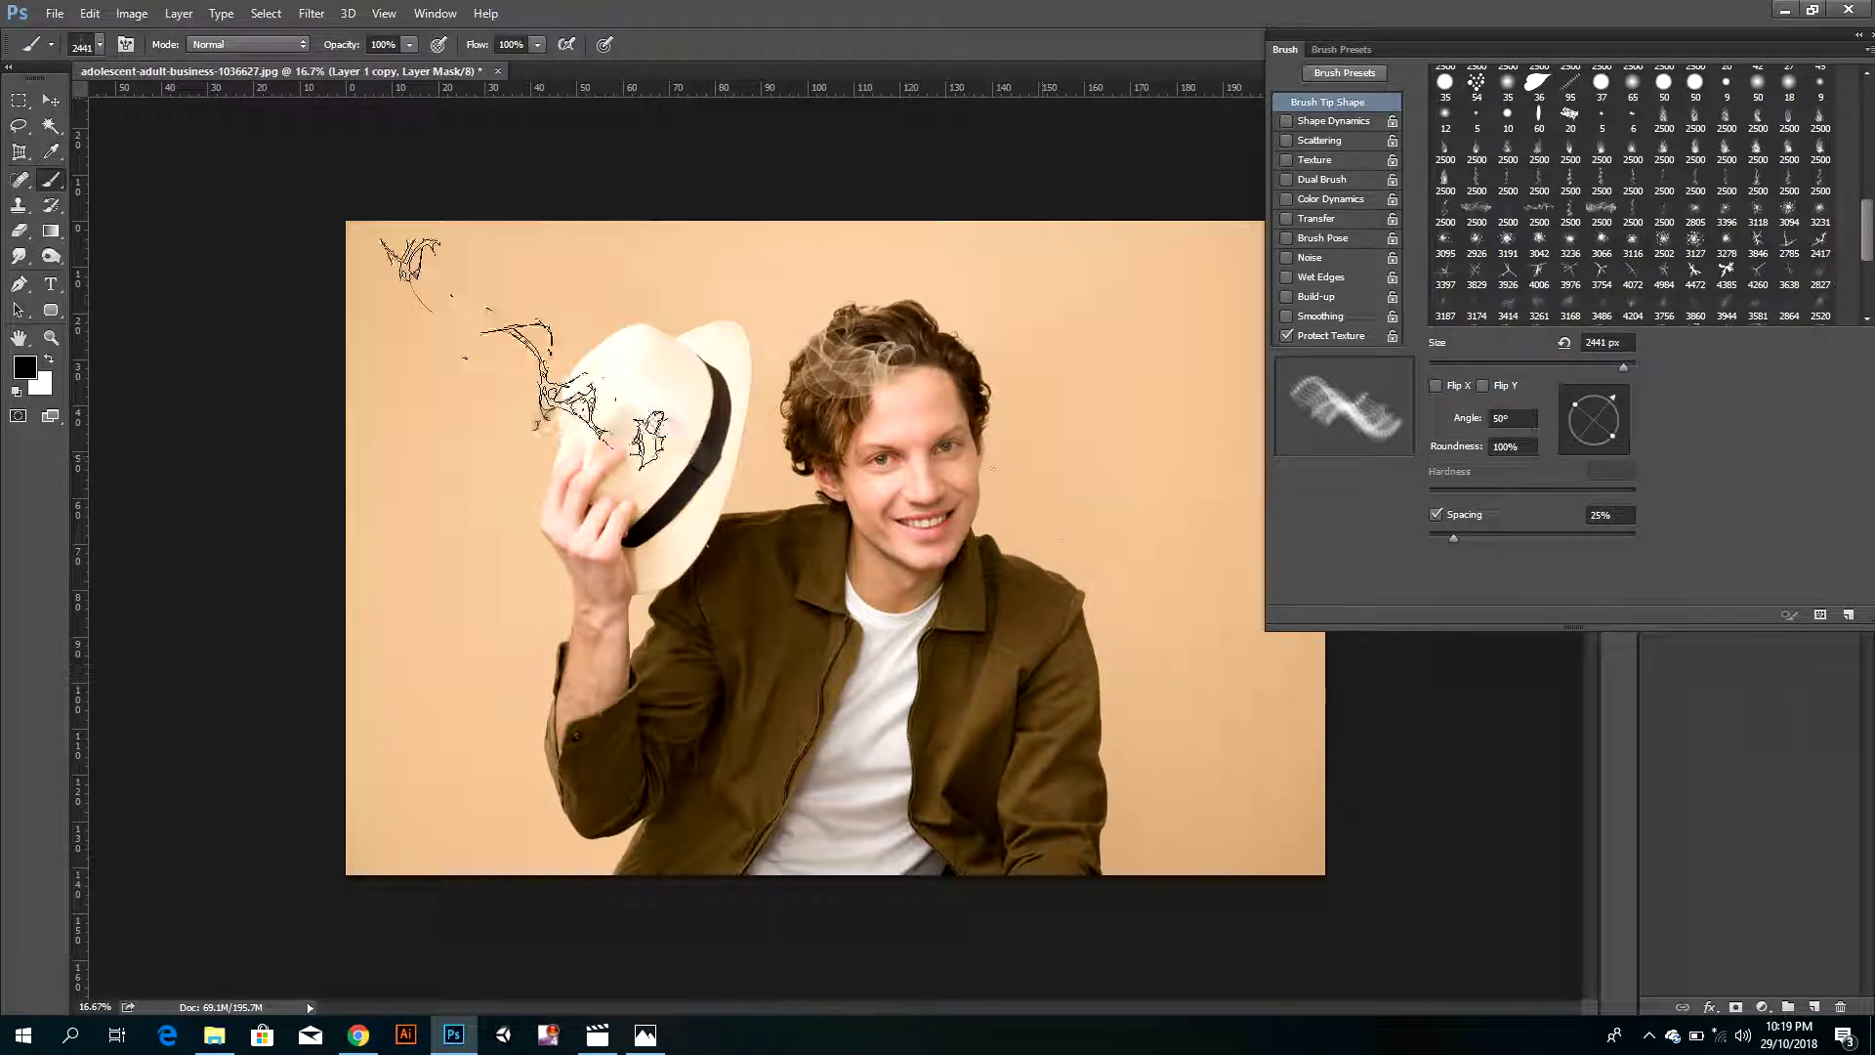
{"action": "left_click", "coordinate": [749, 369]}
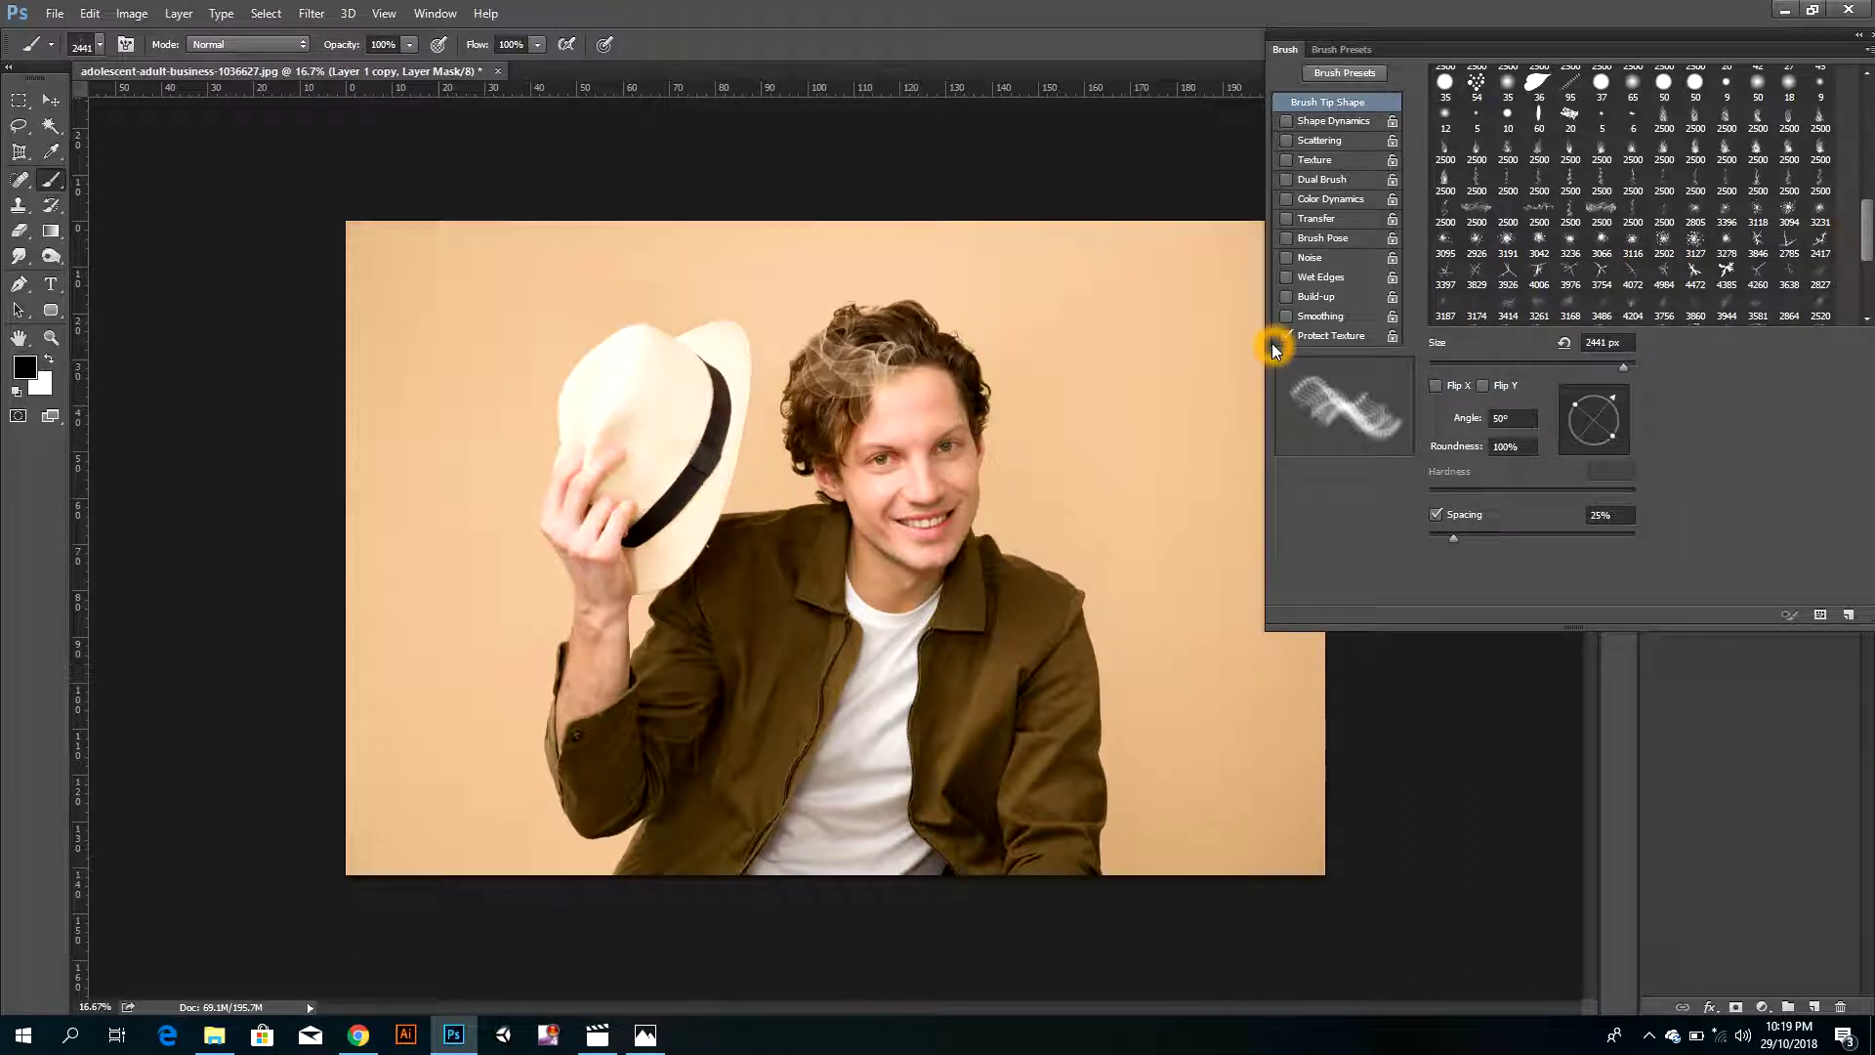
{"action": "left_click", "coordinate": [1848, 47]}
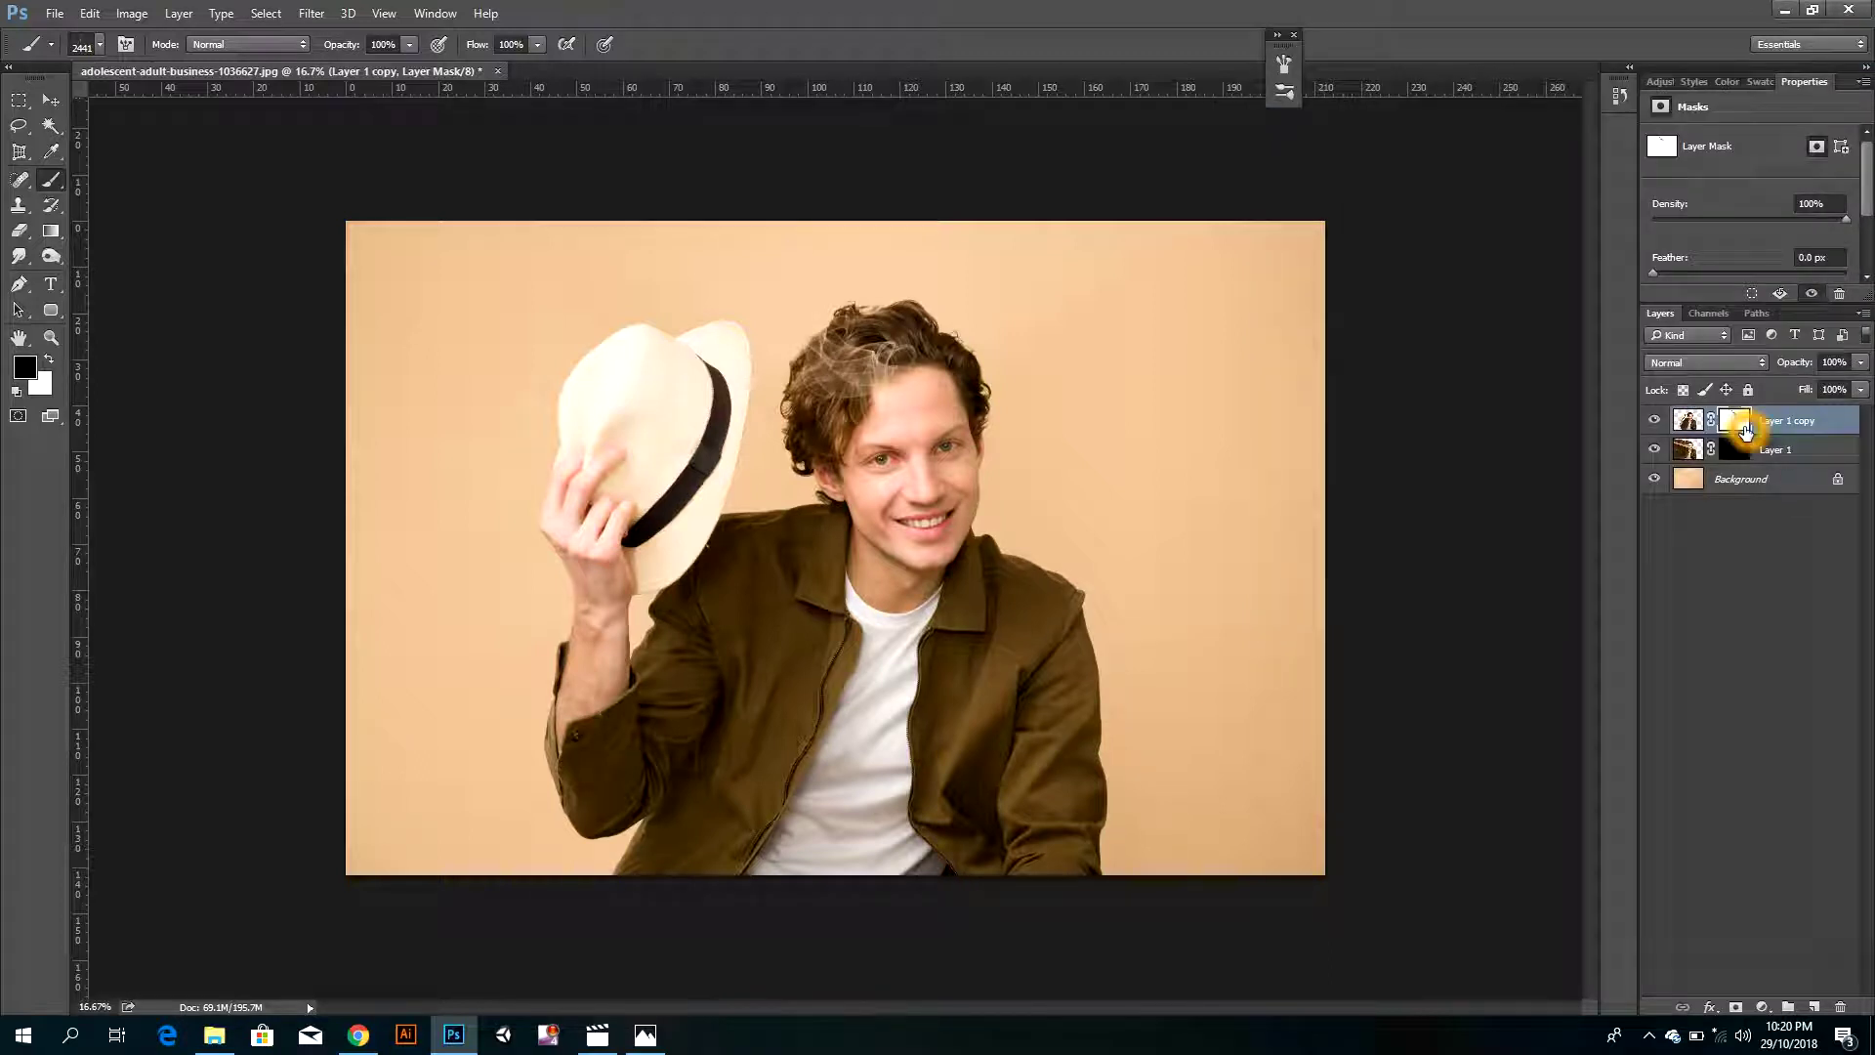
- Stamp the black dispersion brush on Layer 1 copy's mask over the hat, raised hand, hair and the raised arm's jacket sleeve
{"action": "left_click", "coordinate": [737, 352]}
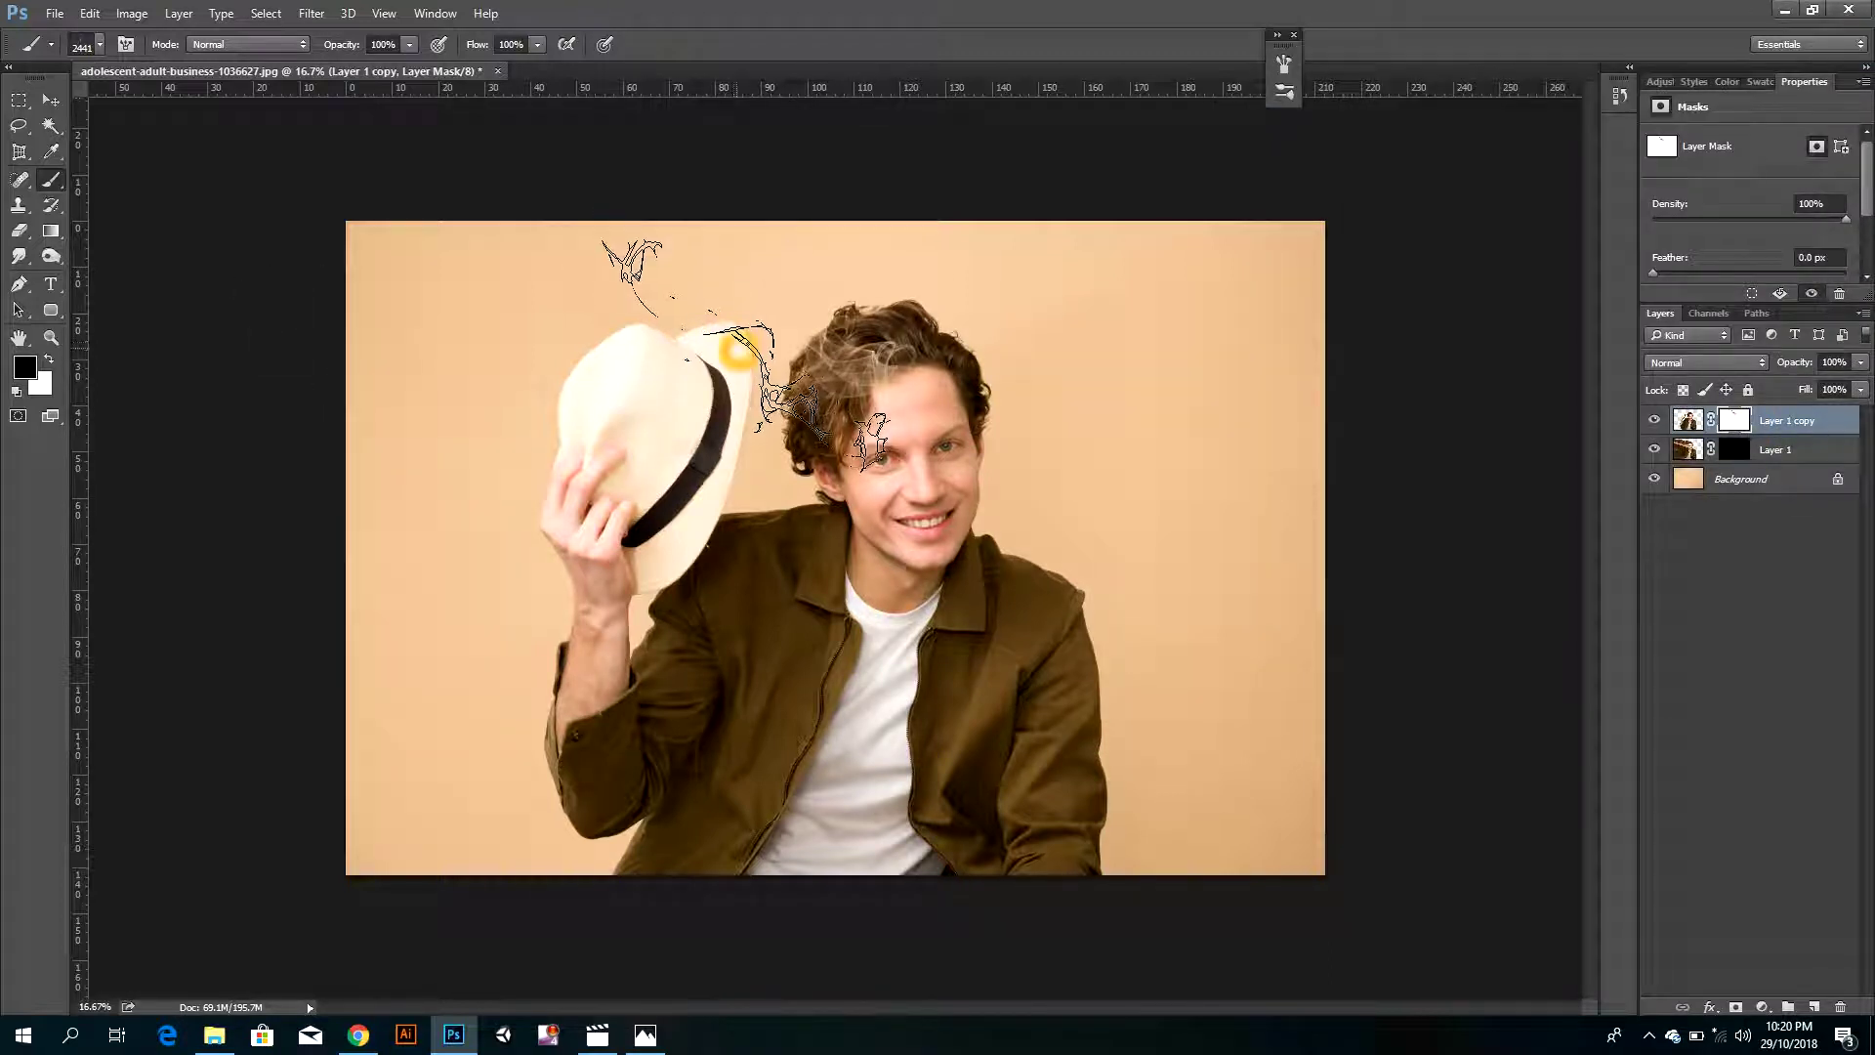
{"action": "mouse_move", "coordinate": [742, 354]}
{"action": "left_mouse_down"}
{"action": "mouse_move", "coordinate": [627, 555]}
{"action": "mouse_move", "coordinate": [628, 539]}
{"action": "mouse_move", "coordinate": [544, 628]}
{"action": "mouse_move", "coordinate": [581, 635]}
{"action": "mouse_move", "coordinate": [553, 660]}
{"action": "mouse_move", "coordinate": [549, 720]}
{"action": "mouse_move", "coordinate": [587, 700]}
{"action": "left_mouse_up"}
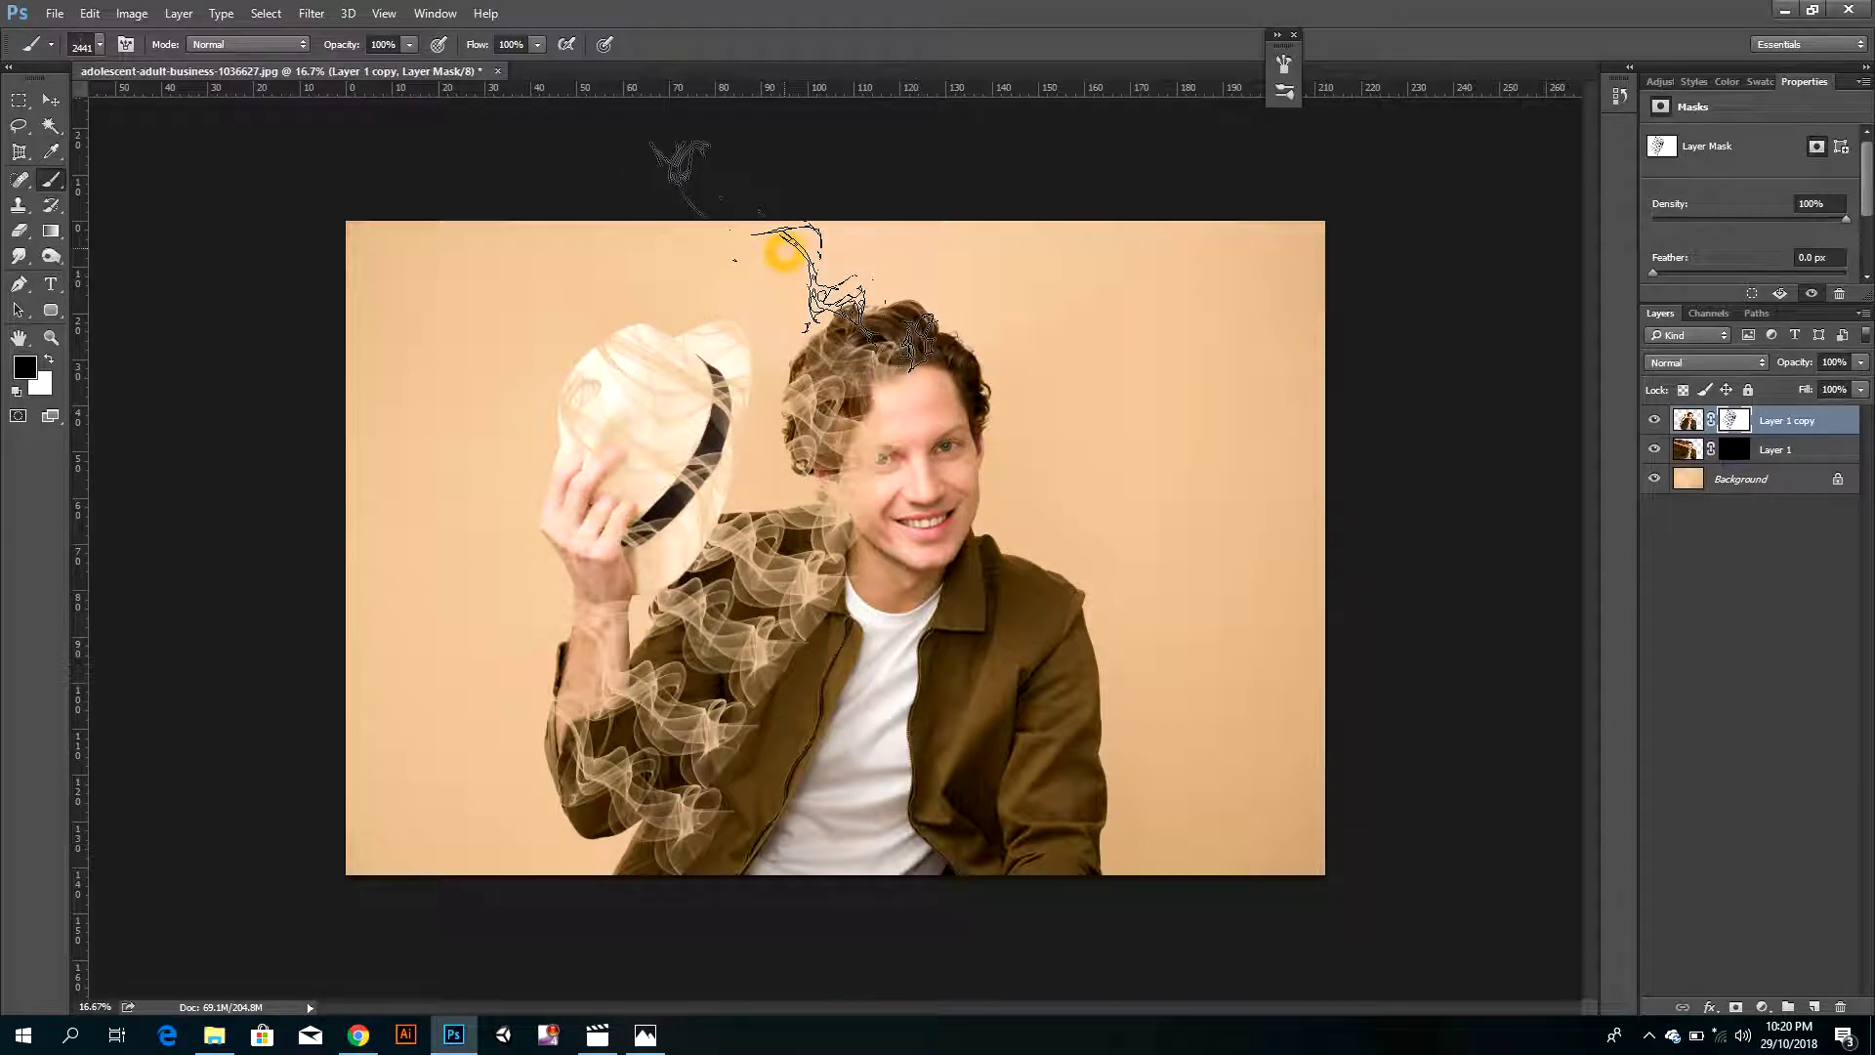
{"action": "left_click", "coordinate": [783, 254]}
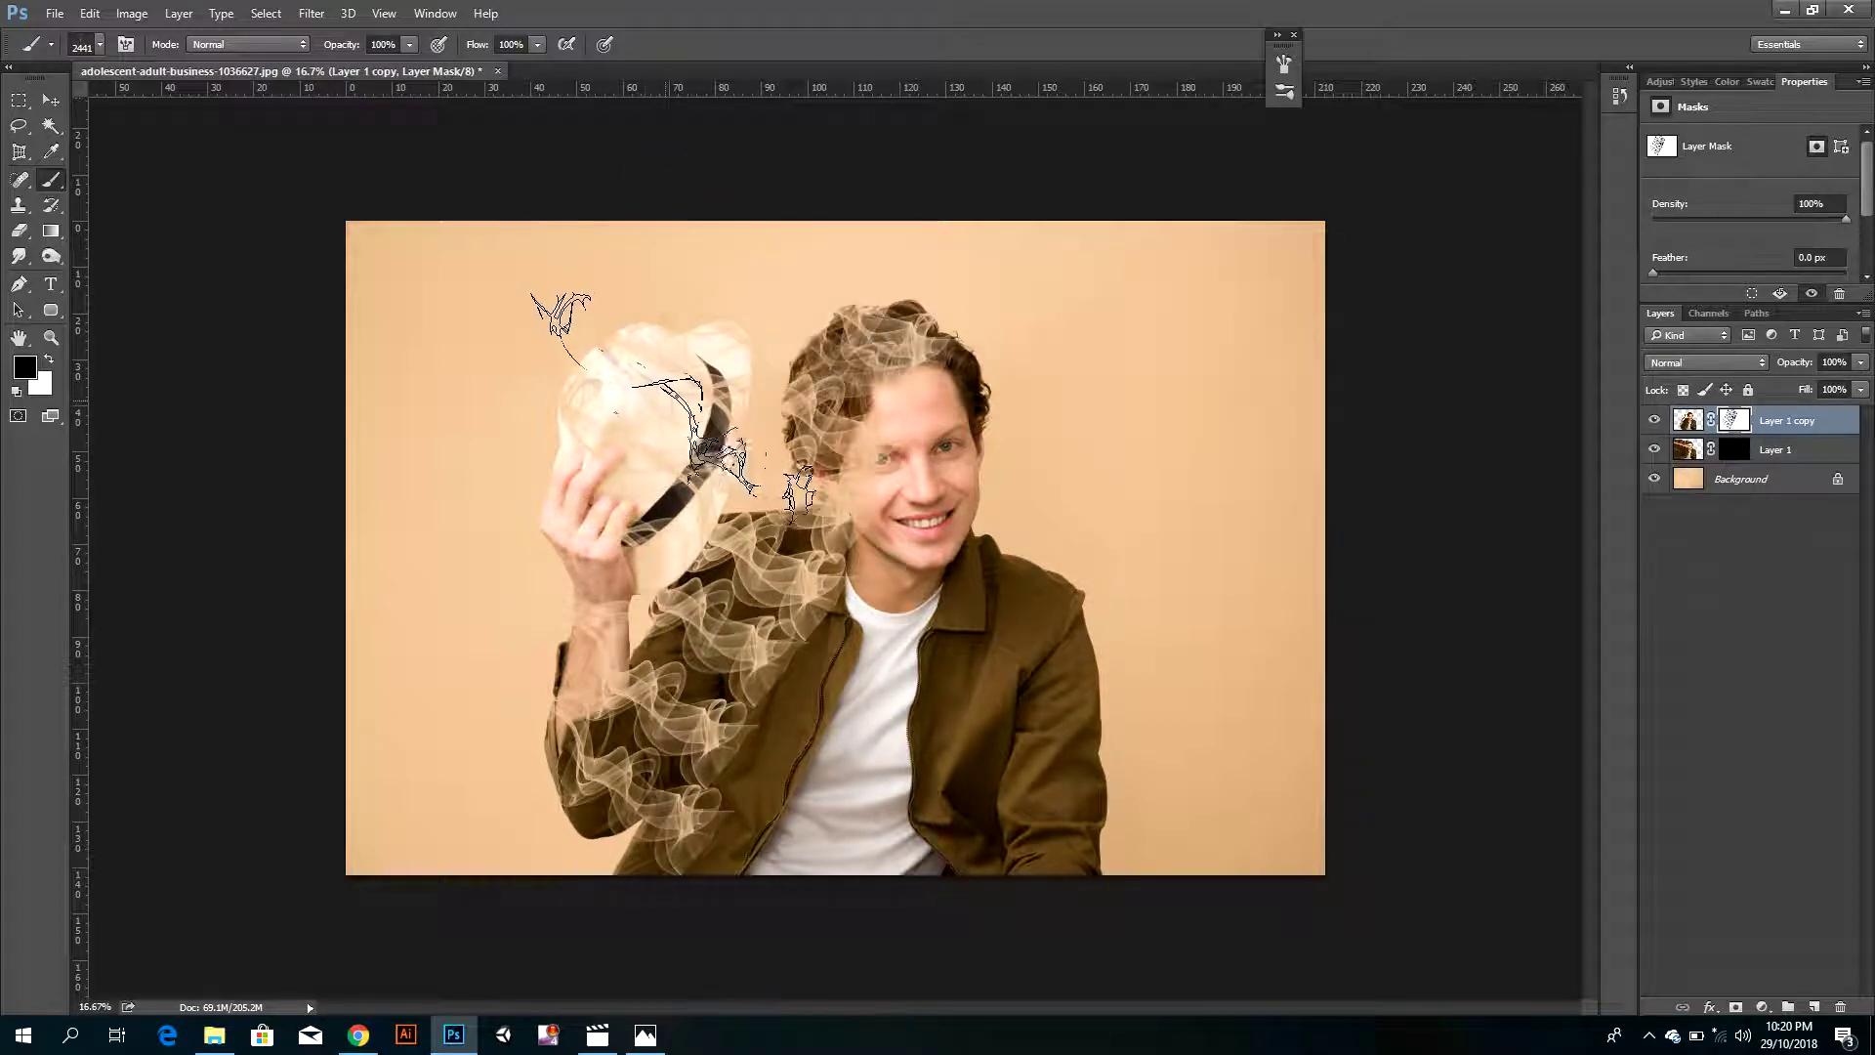
{"action": "left_click", "coordinate": [524, 441]}
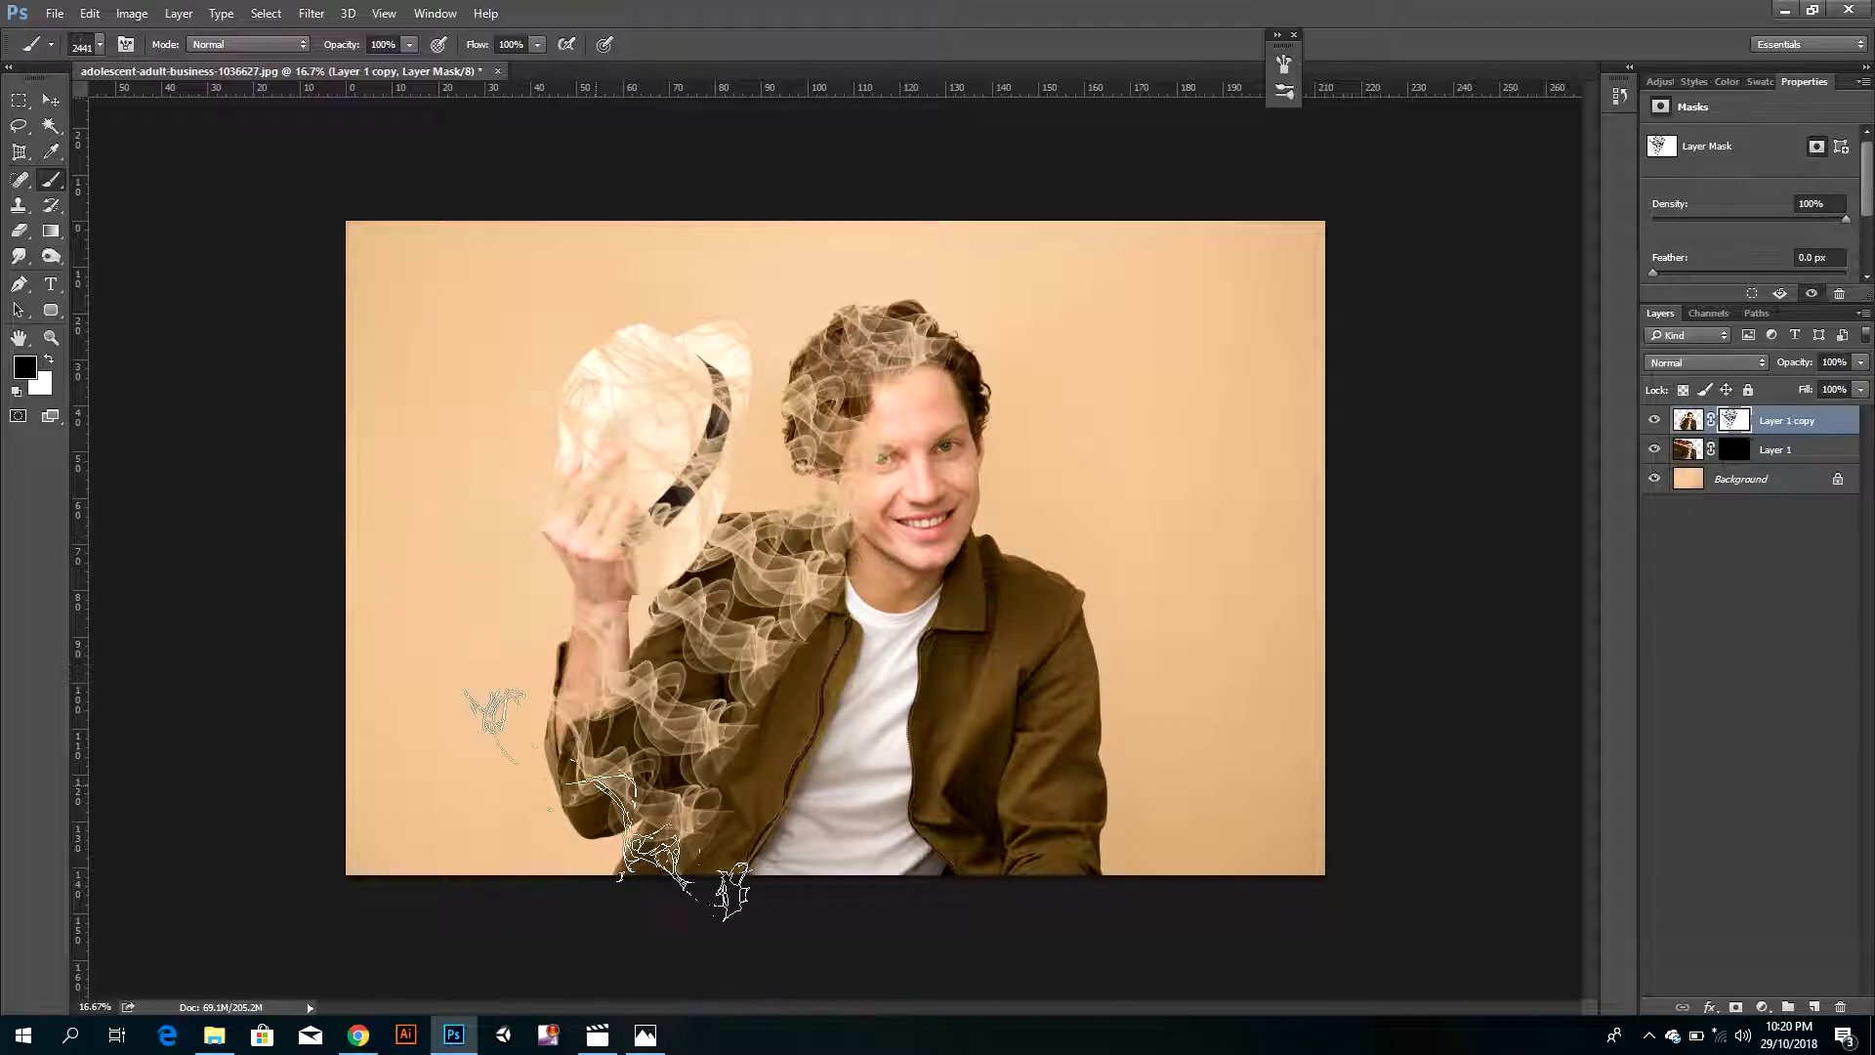
{"action": "left_click", "coordinate": [636, 766]}
{"action": "left_click", "coordinate": [712, 732]}
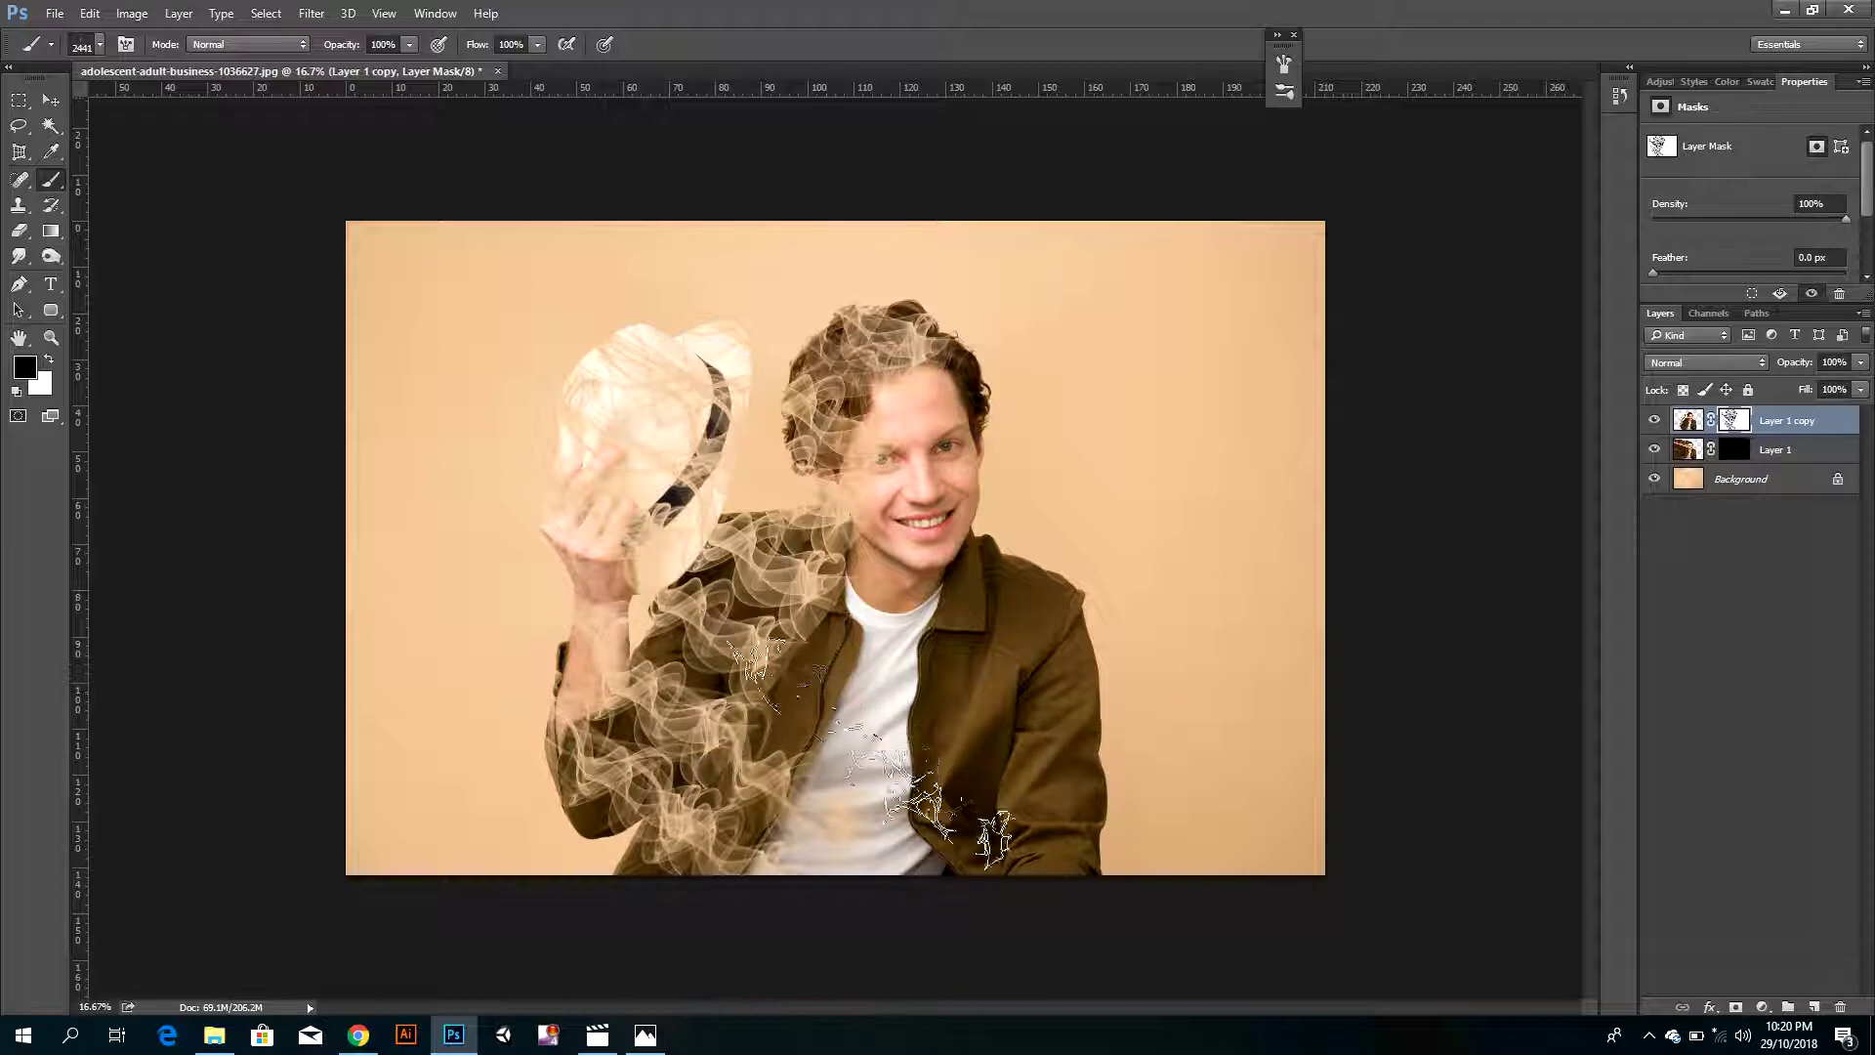
{"action": "left_click", "coordinate": [901, 775]}
{"action": "left_click", "coordinate": [824, 895]}
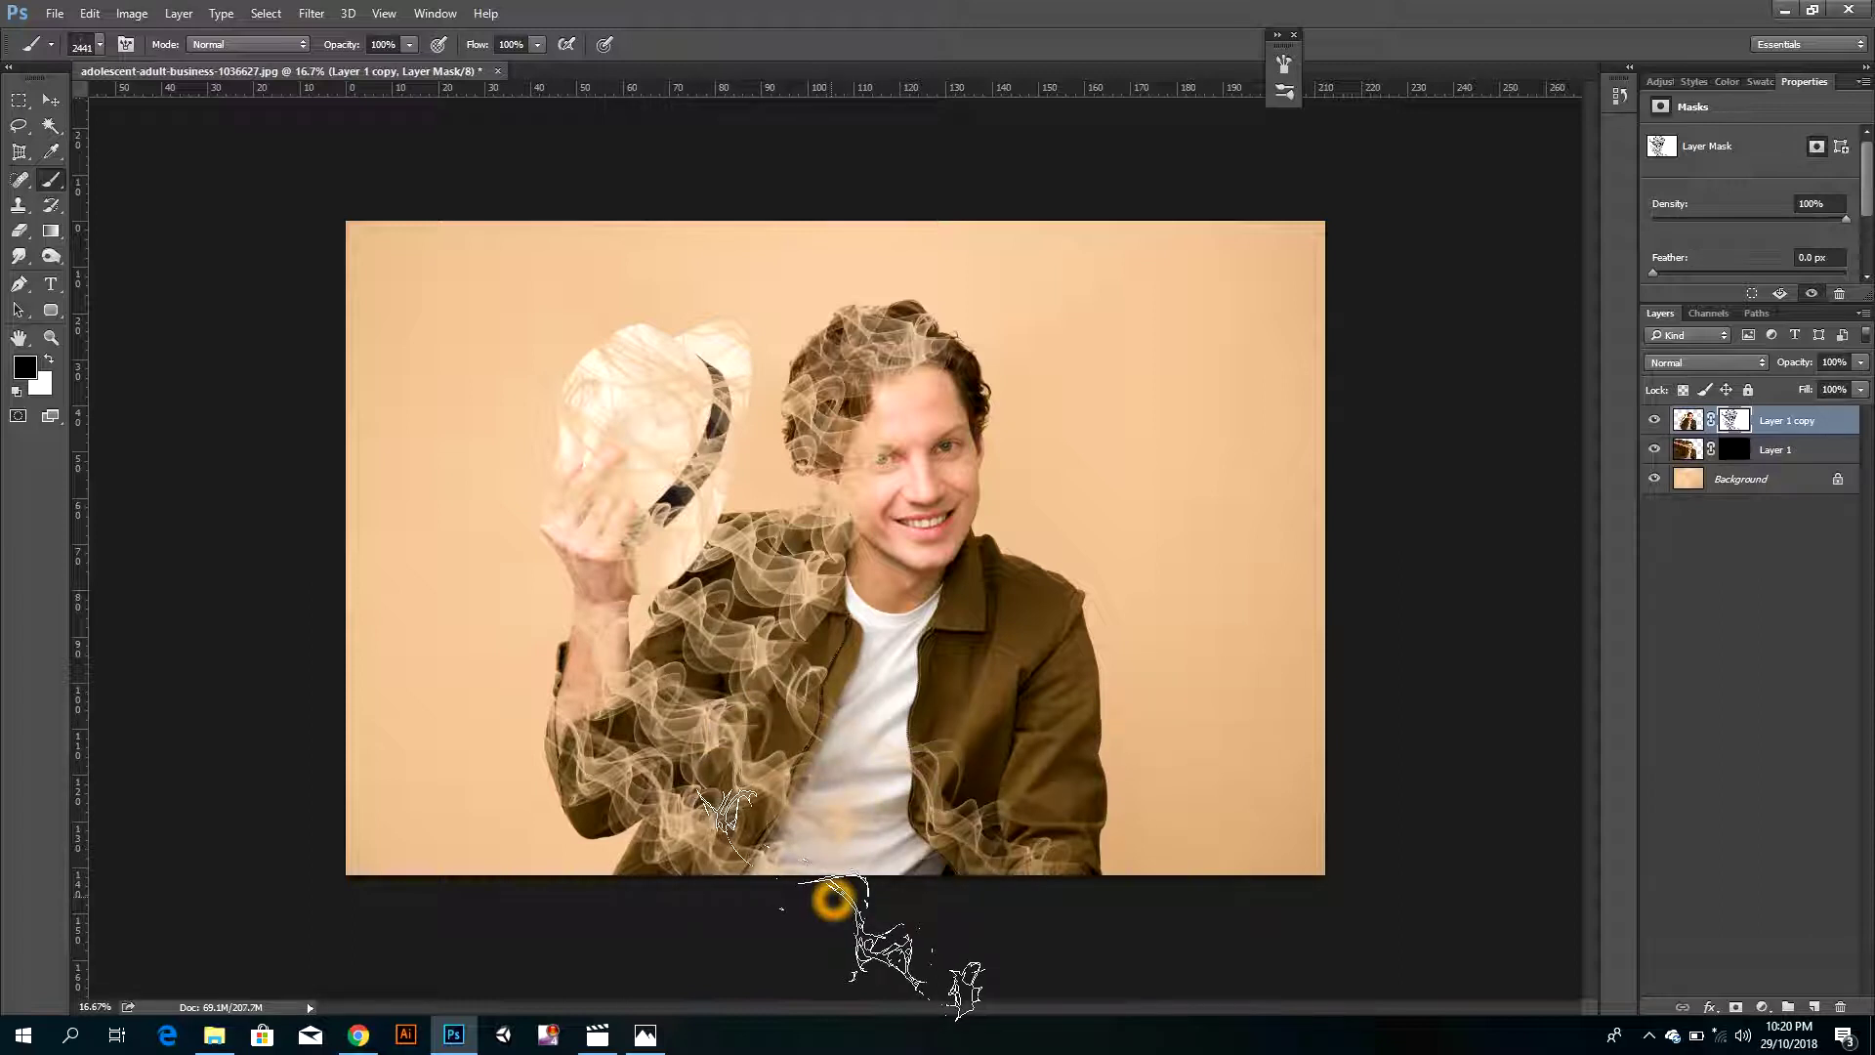
{"action": "left_click", "coordinate": [813, 746]}
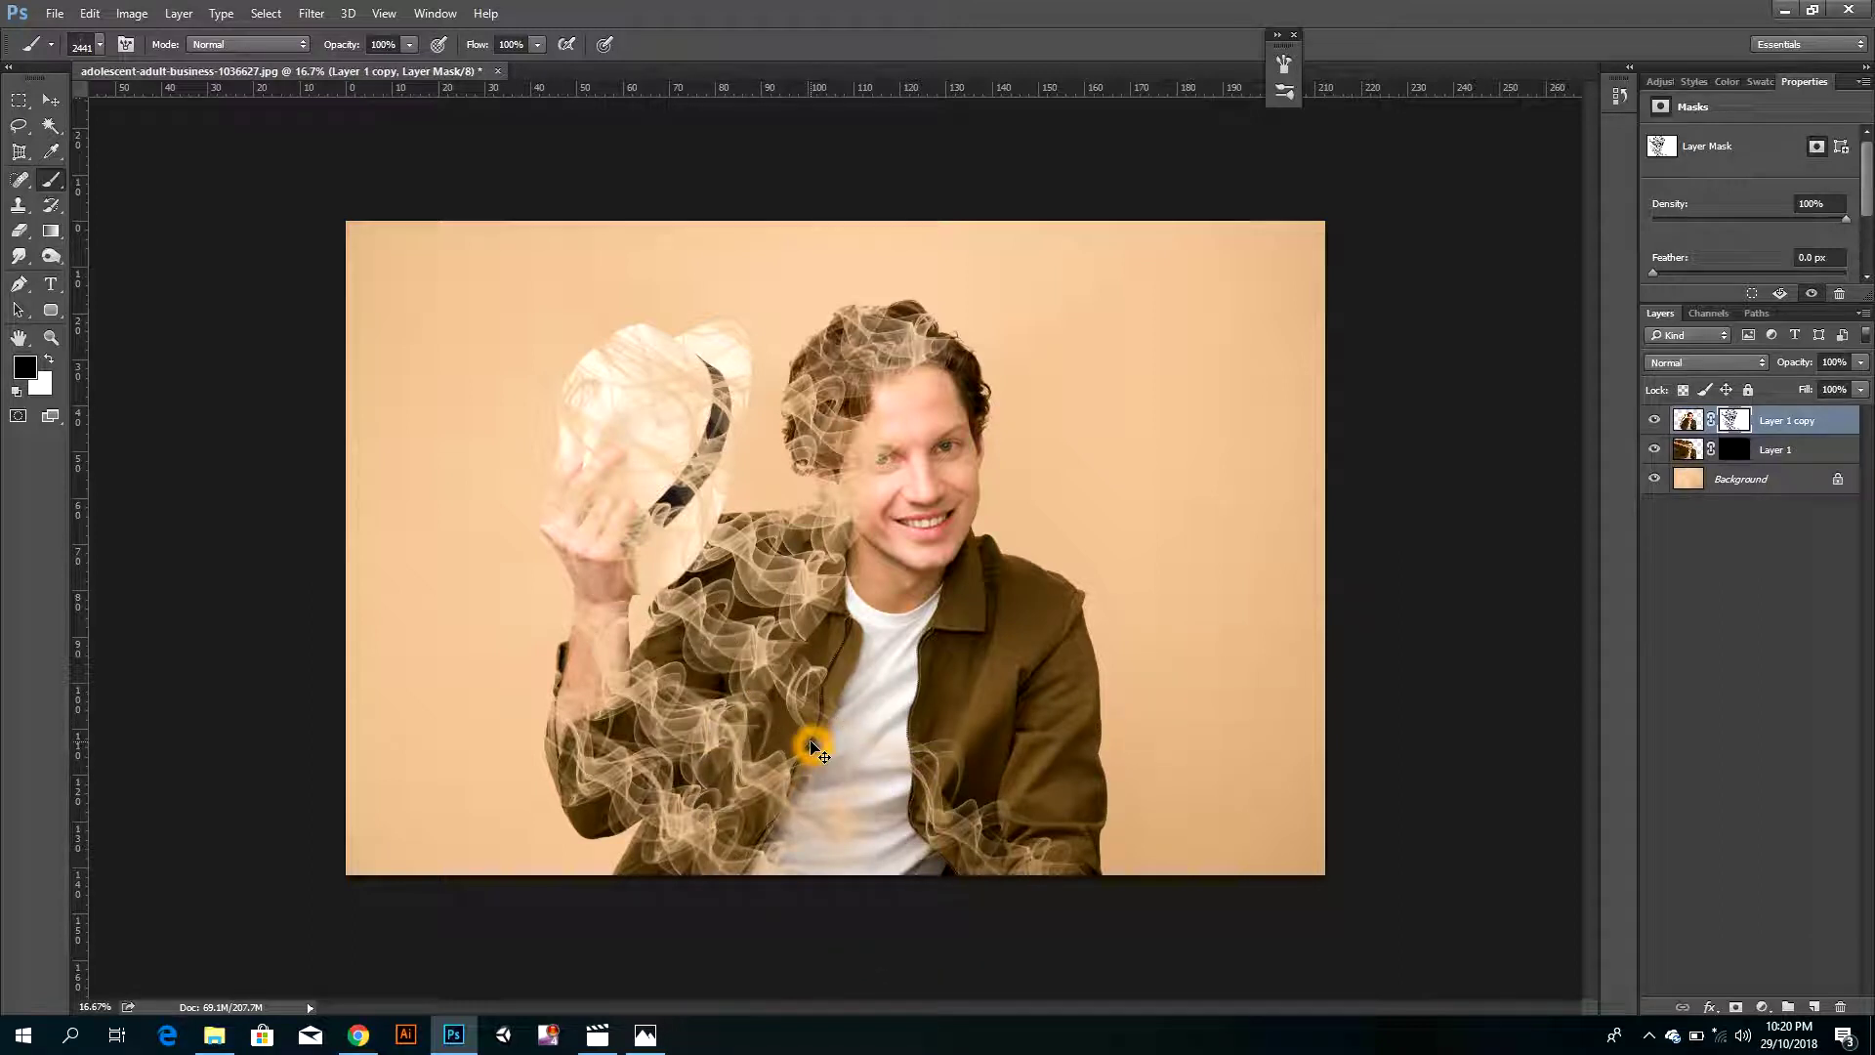
{"action": "key", "text": "ctrl+z"}
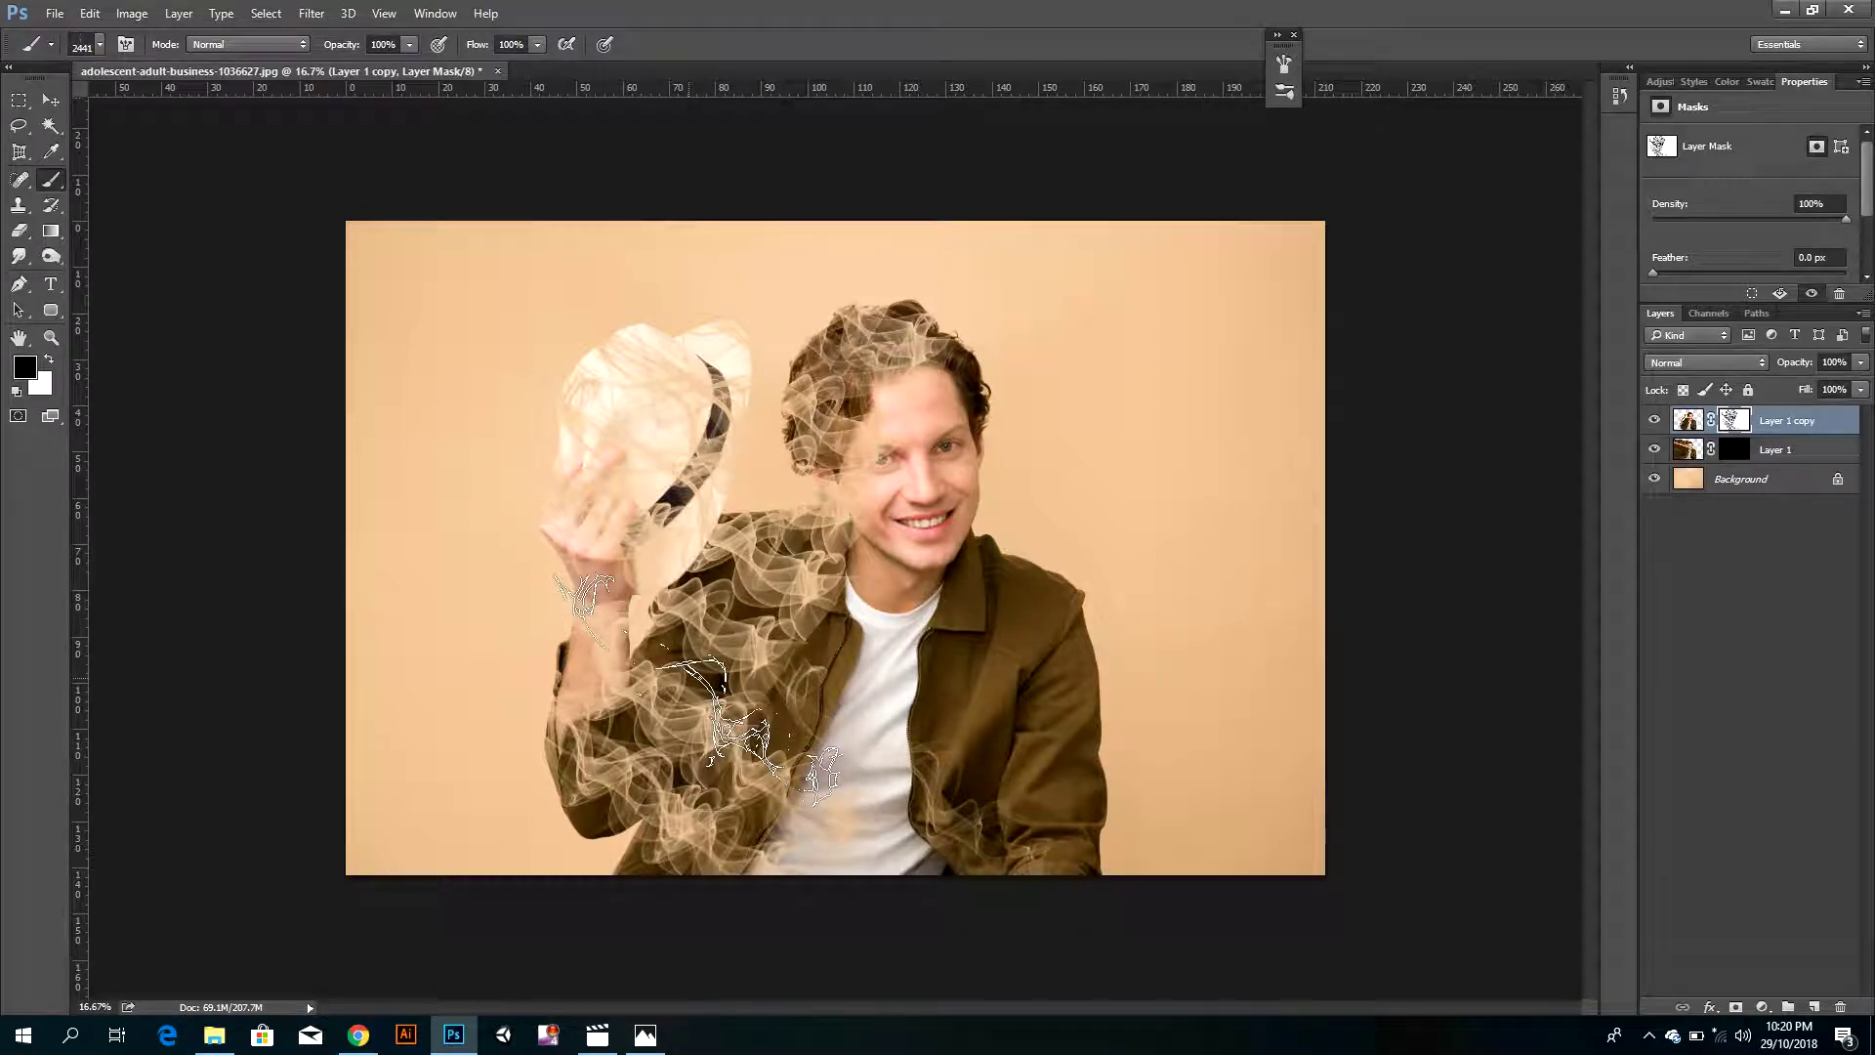
{"action": "key", "text": "ctrl+alt+z"}
- Add more black dispersion stamps to Layer 1 copy's mask over the jacket's chest beside the shirt and the top of the hair
{"action": "left_click", "coordinate": [695, 689]}
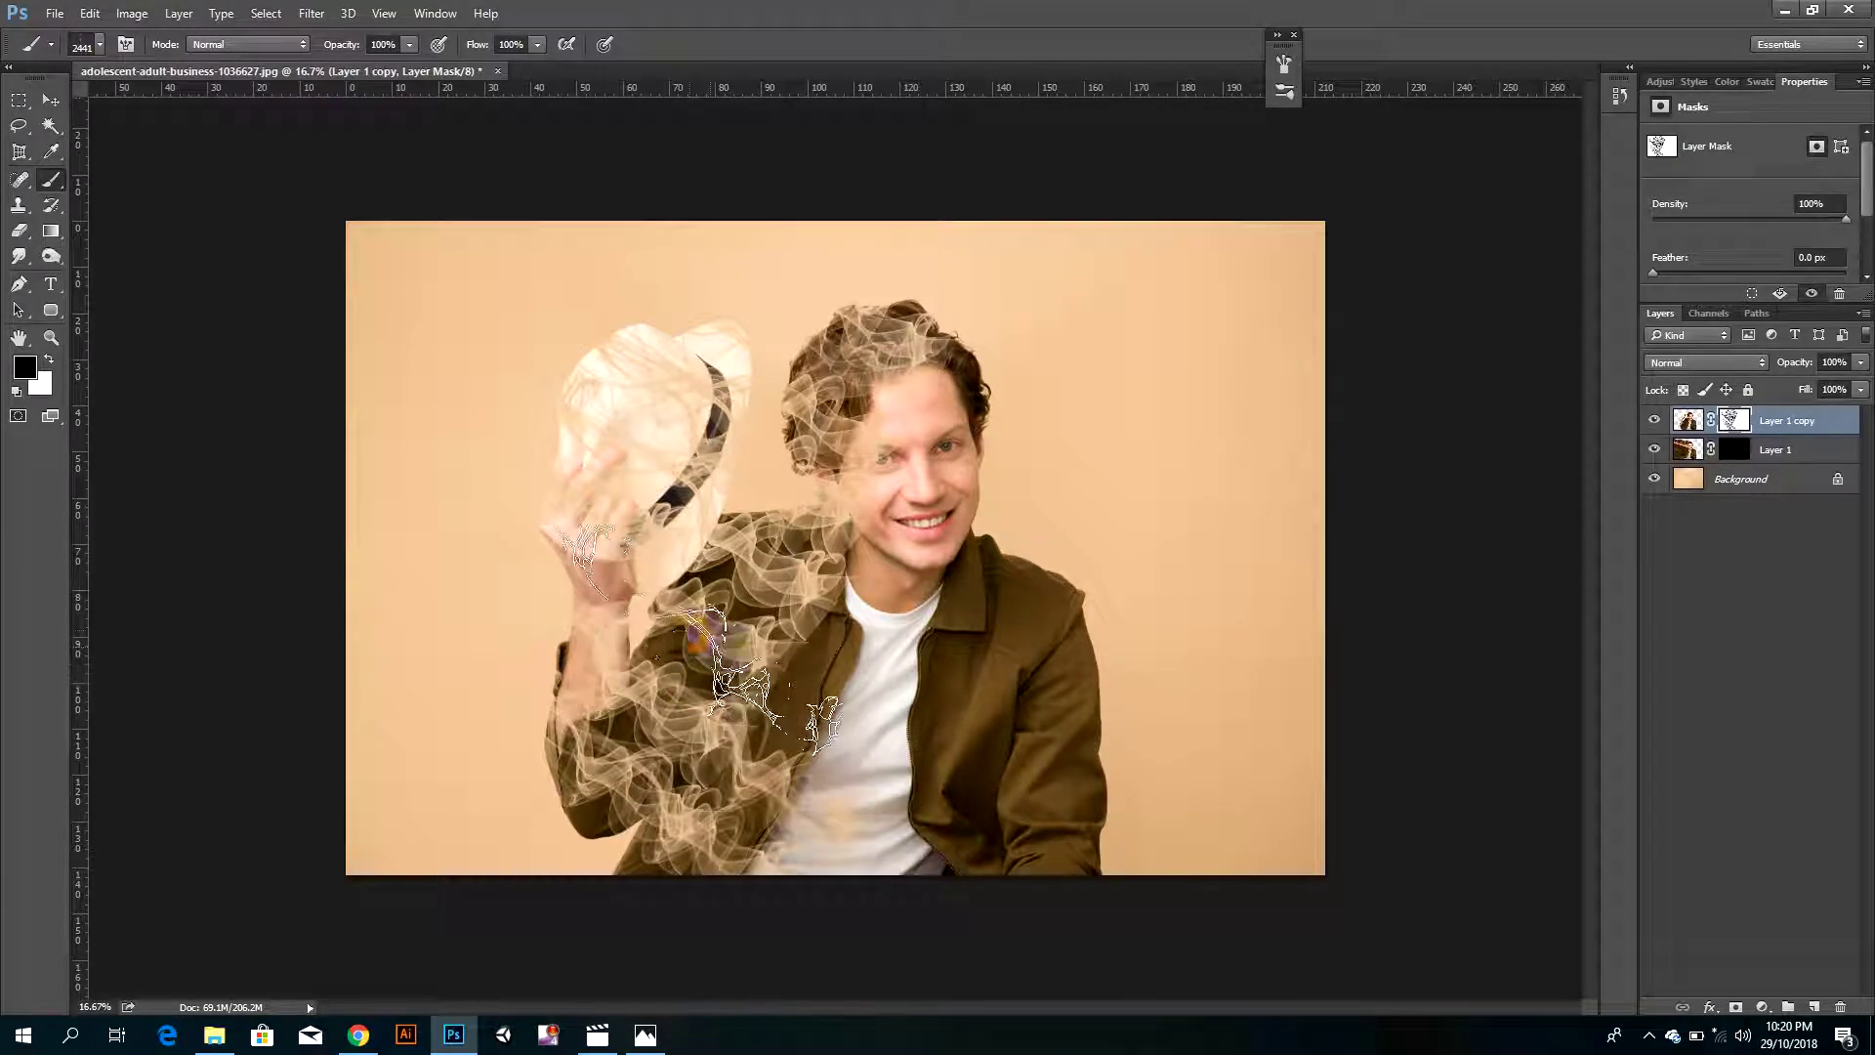
{"action": "left_click", "coordinate": [689, 633]}
{"action": "left_click", "coordinate": [872, 448]}
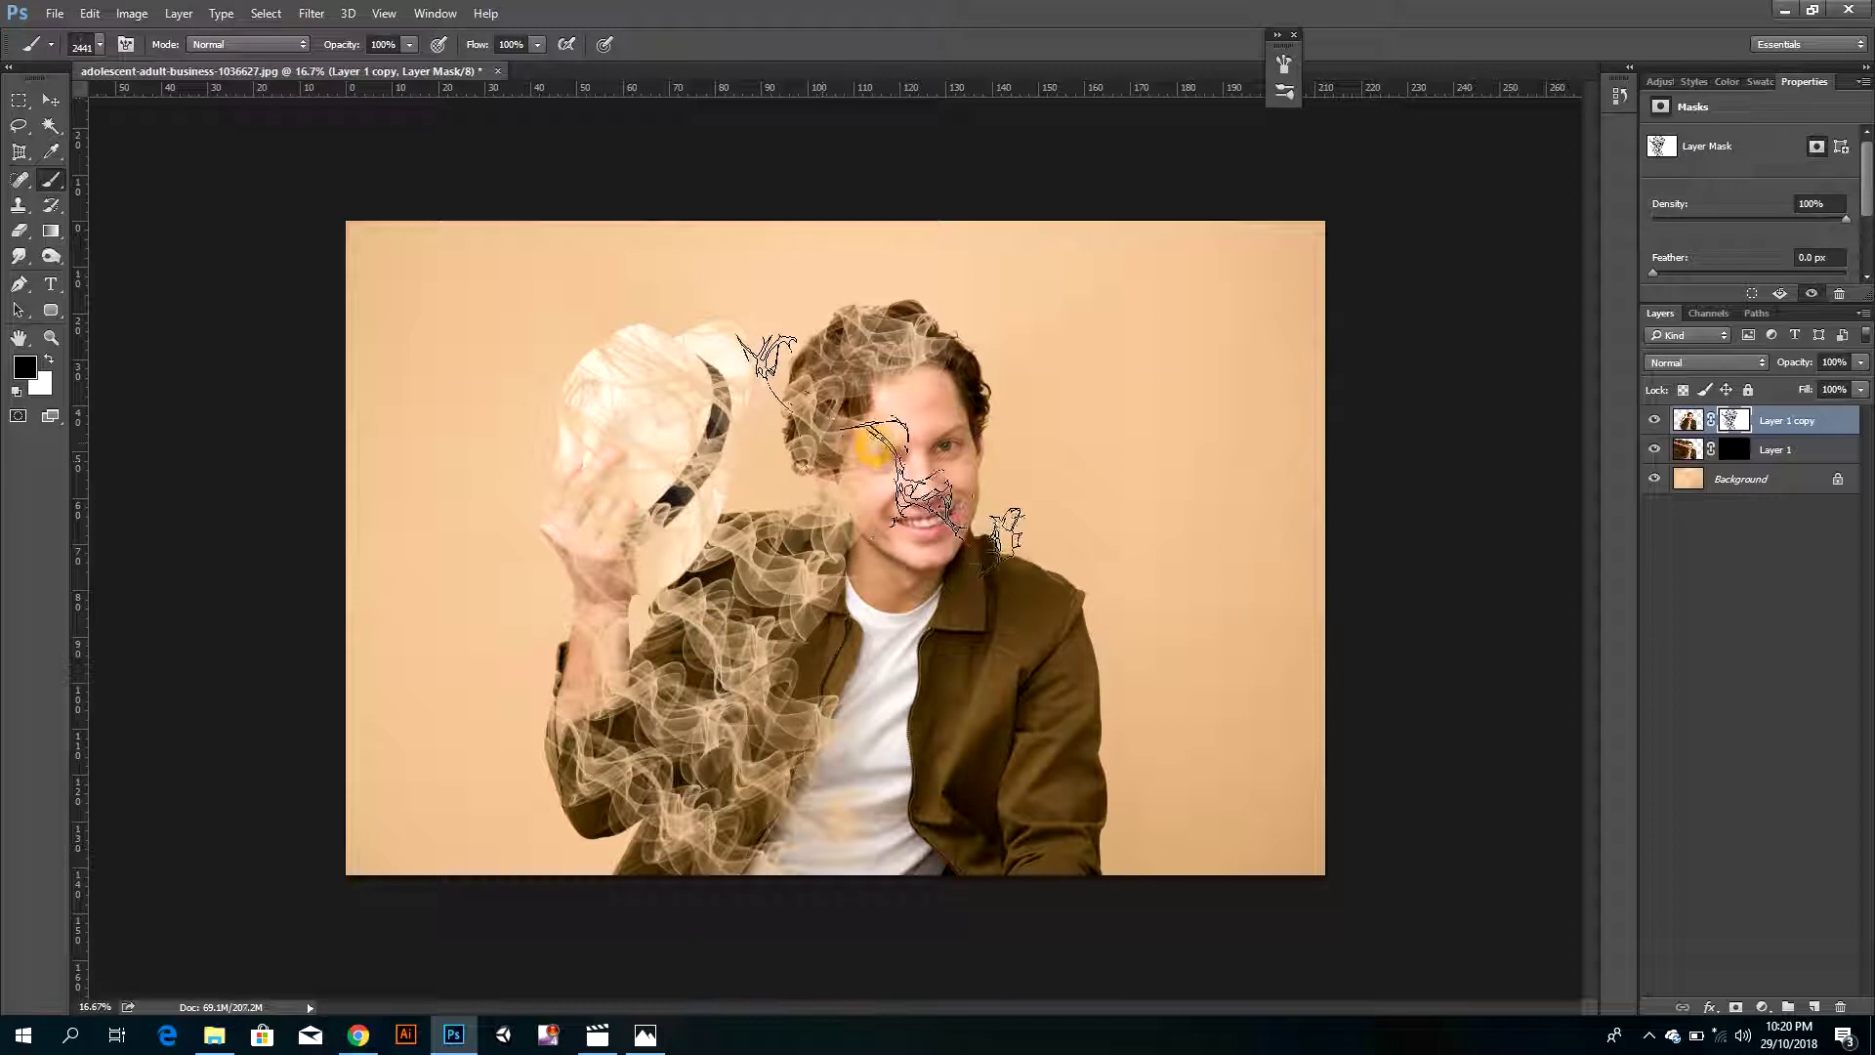
{"action": "left_click", "coordinate": [771, 327]}
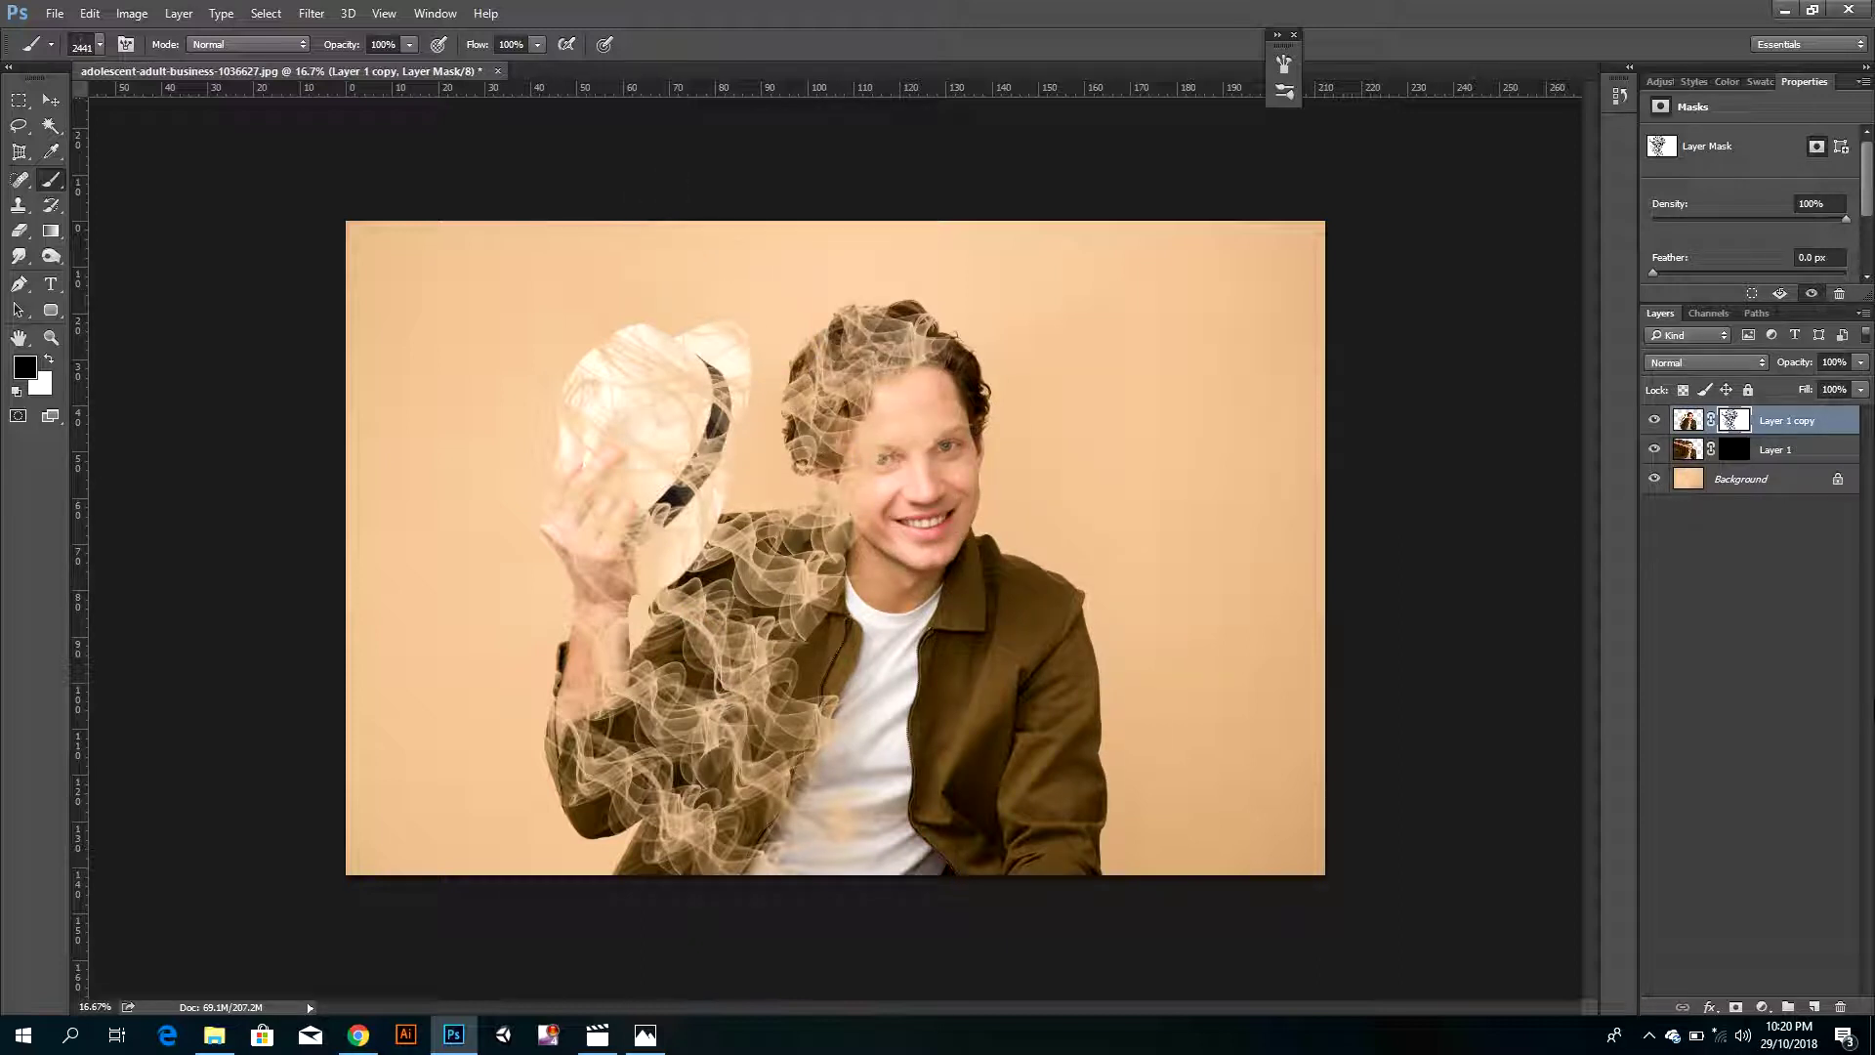
{"action": "left_click", "coordinate": [1008, 379]}
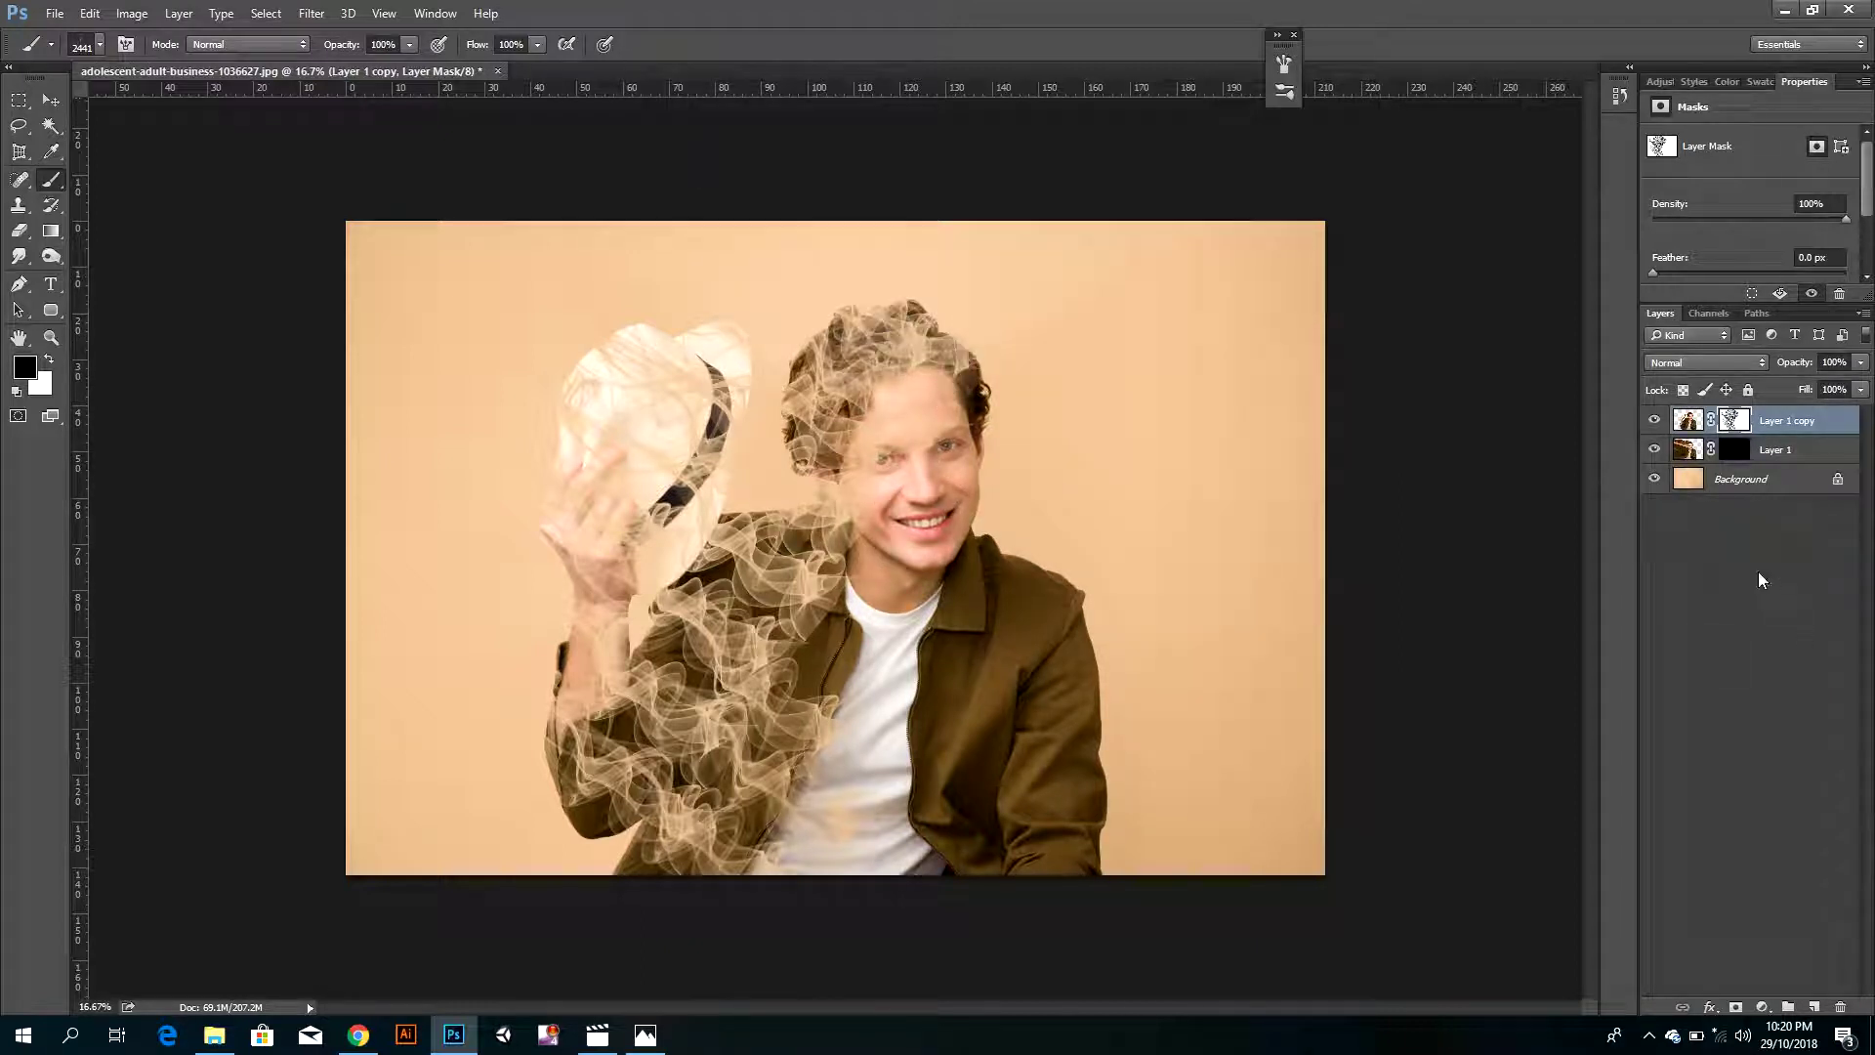
{"action": "left_click", "coordinate": [1736, 450]}
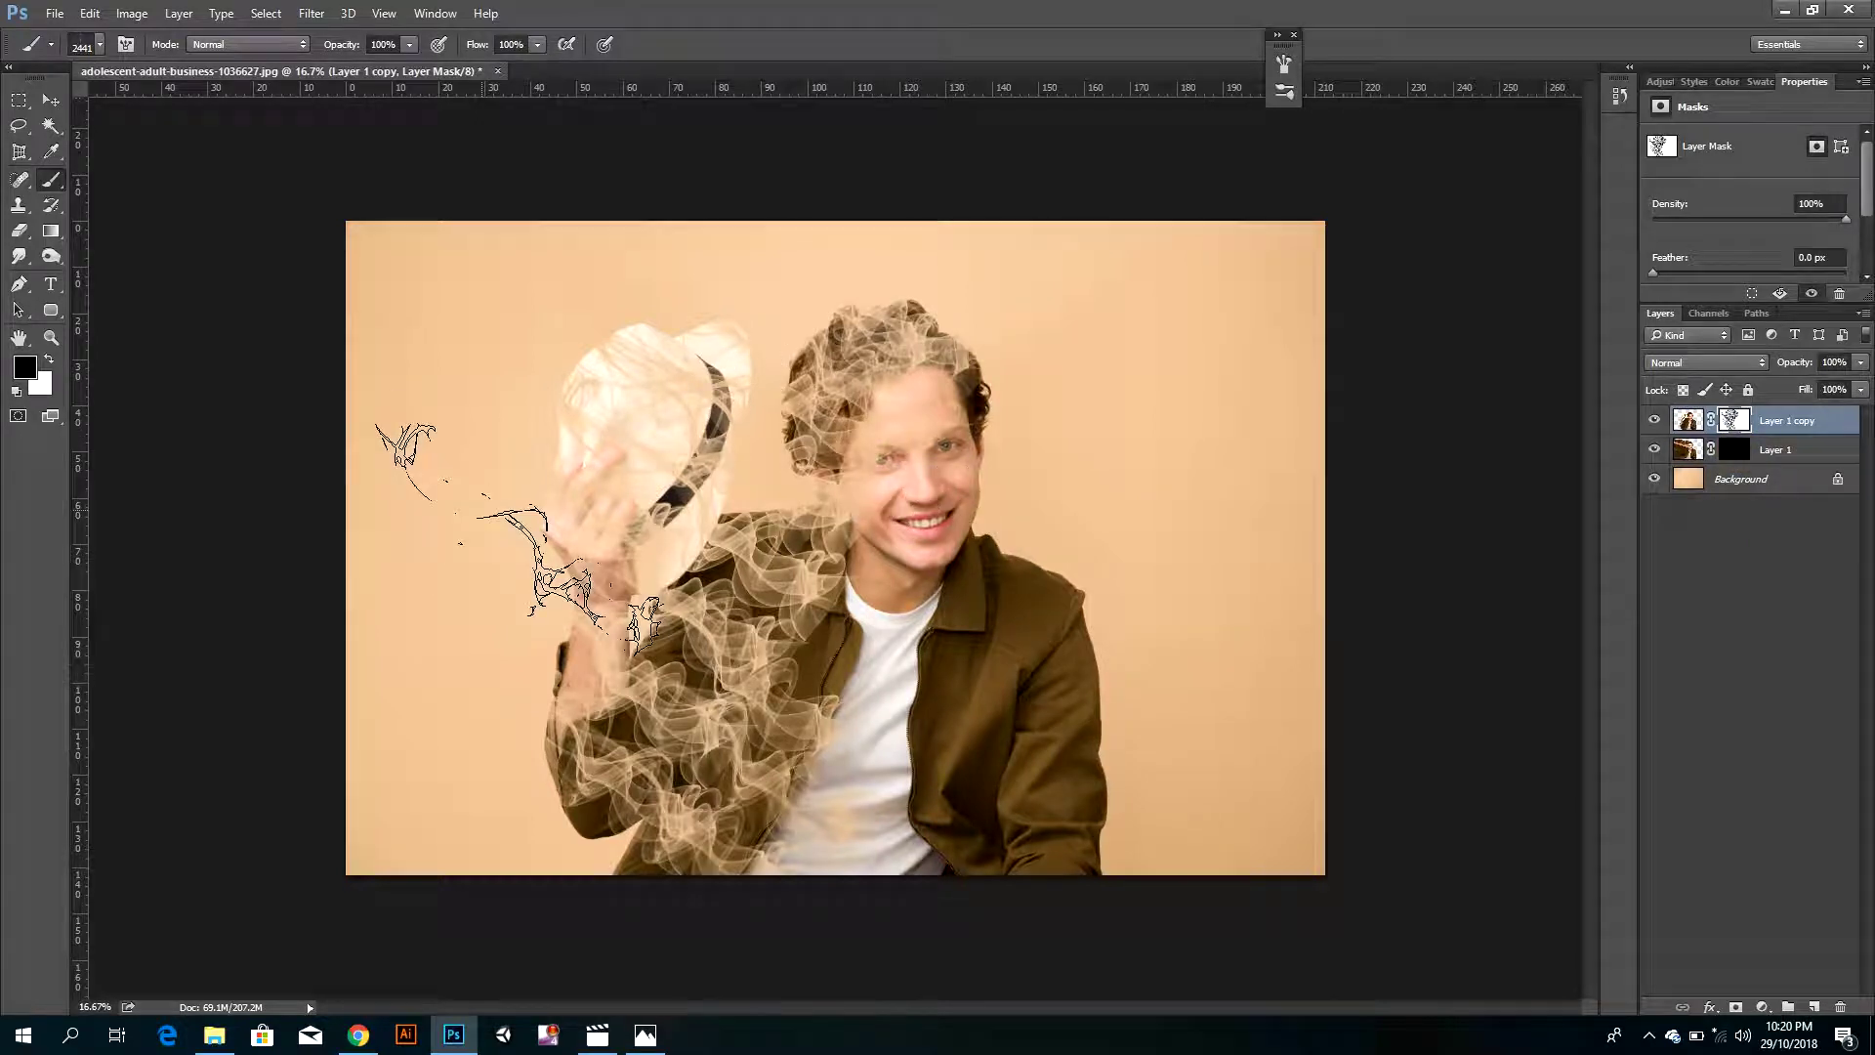
- Break up the hat, raised hand, sleeve edge and the hair nearest the hat with further black stamps on Layer 1 copy's mask
{"action": "left_click", "coordinate": [630, 412]}
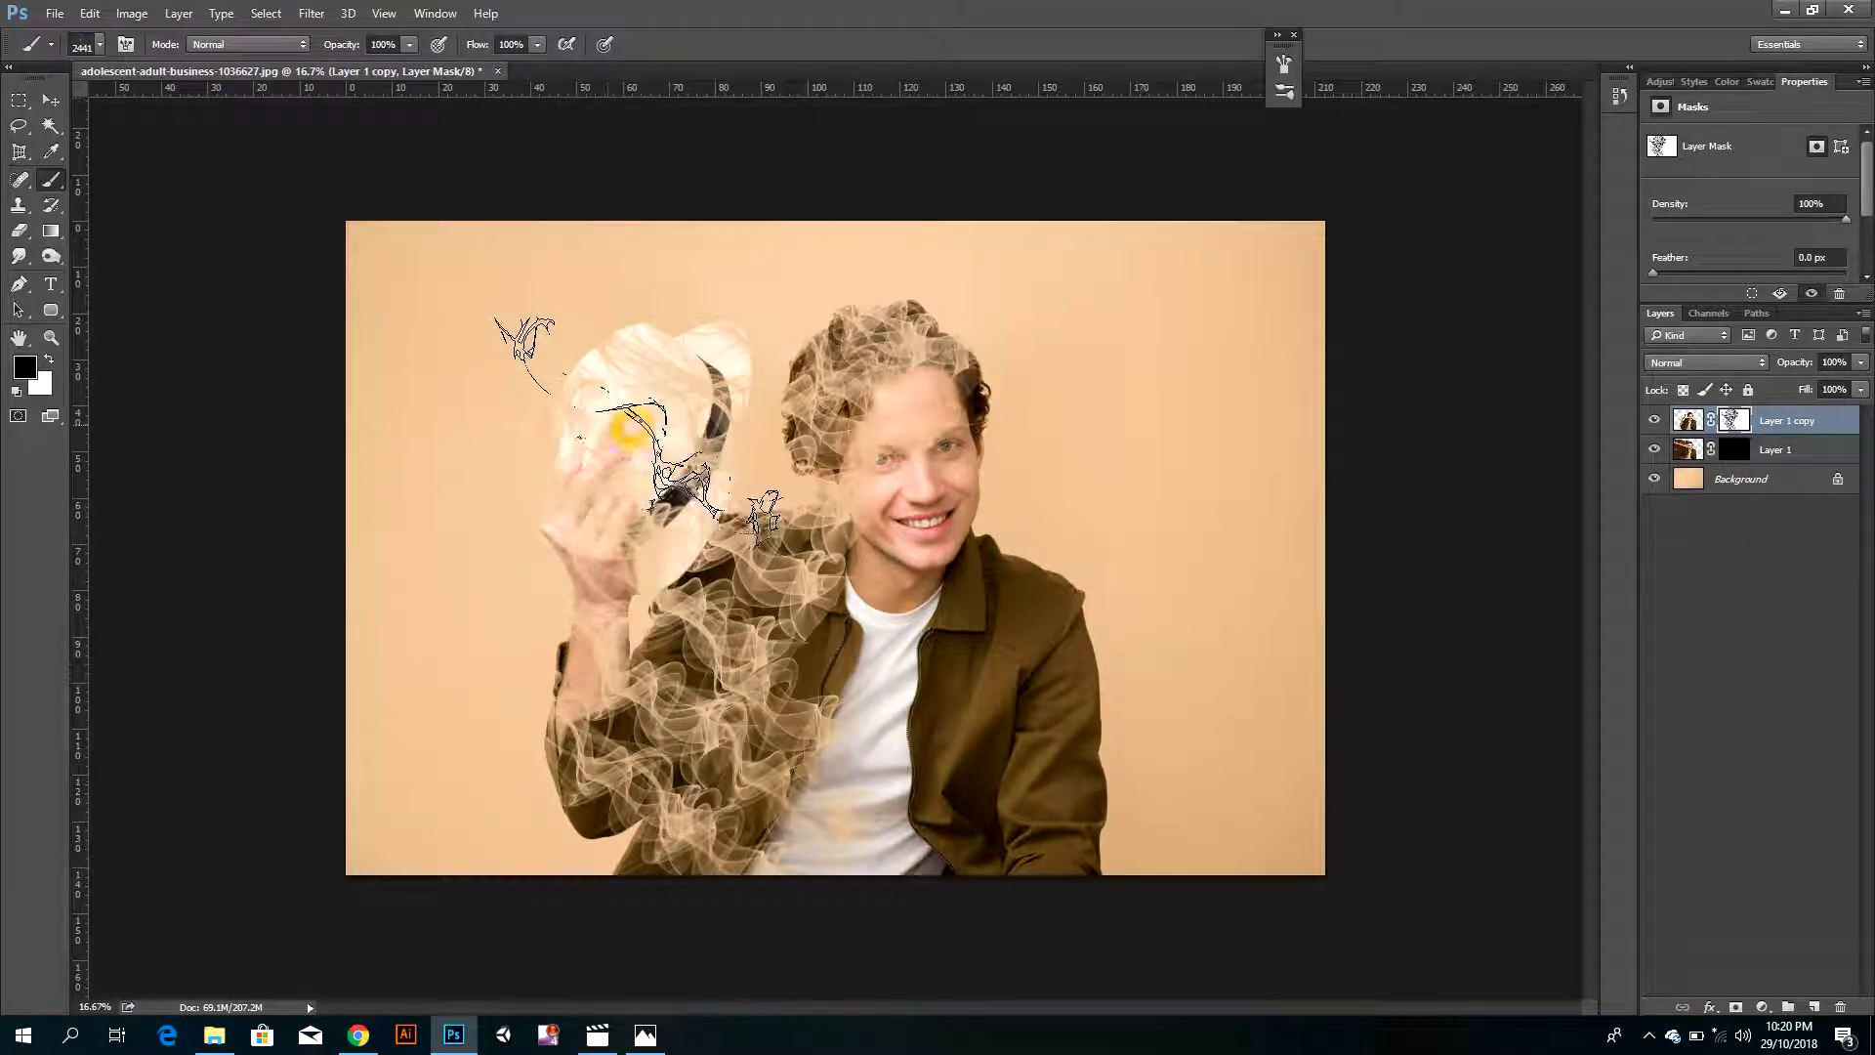
{"action": "left_click", "coordinate": [662, 317]}
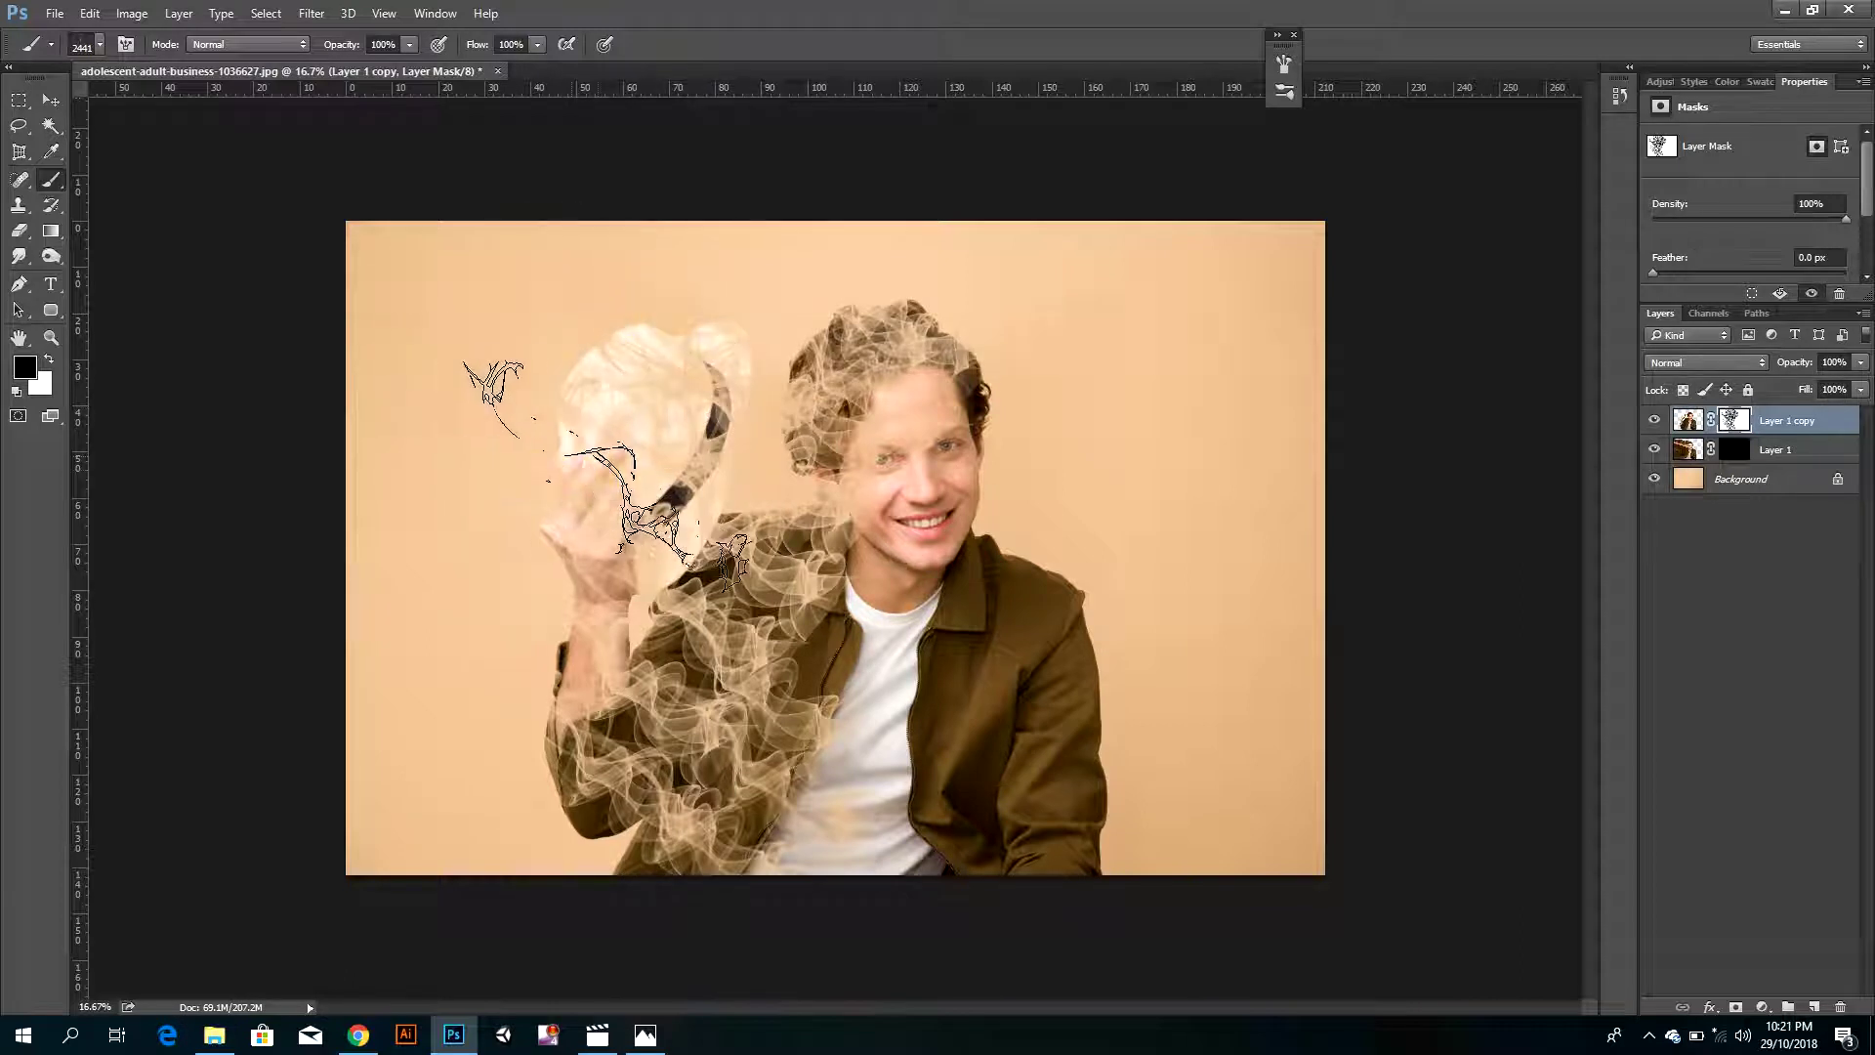
{"action": "left_click", "coordinate": [600, 470]}
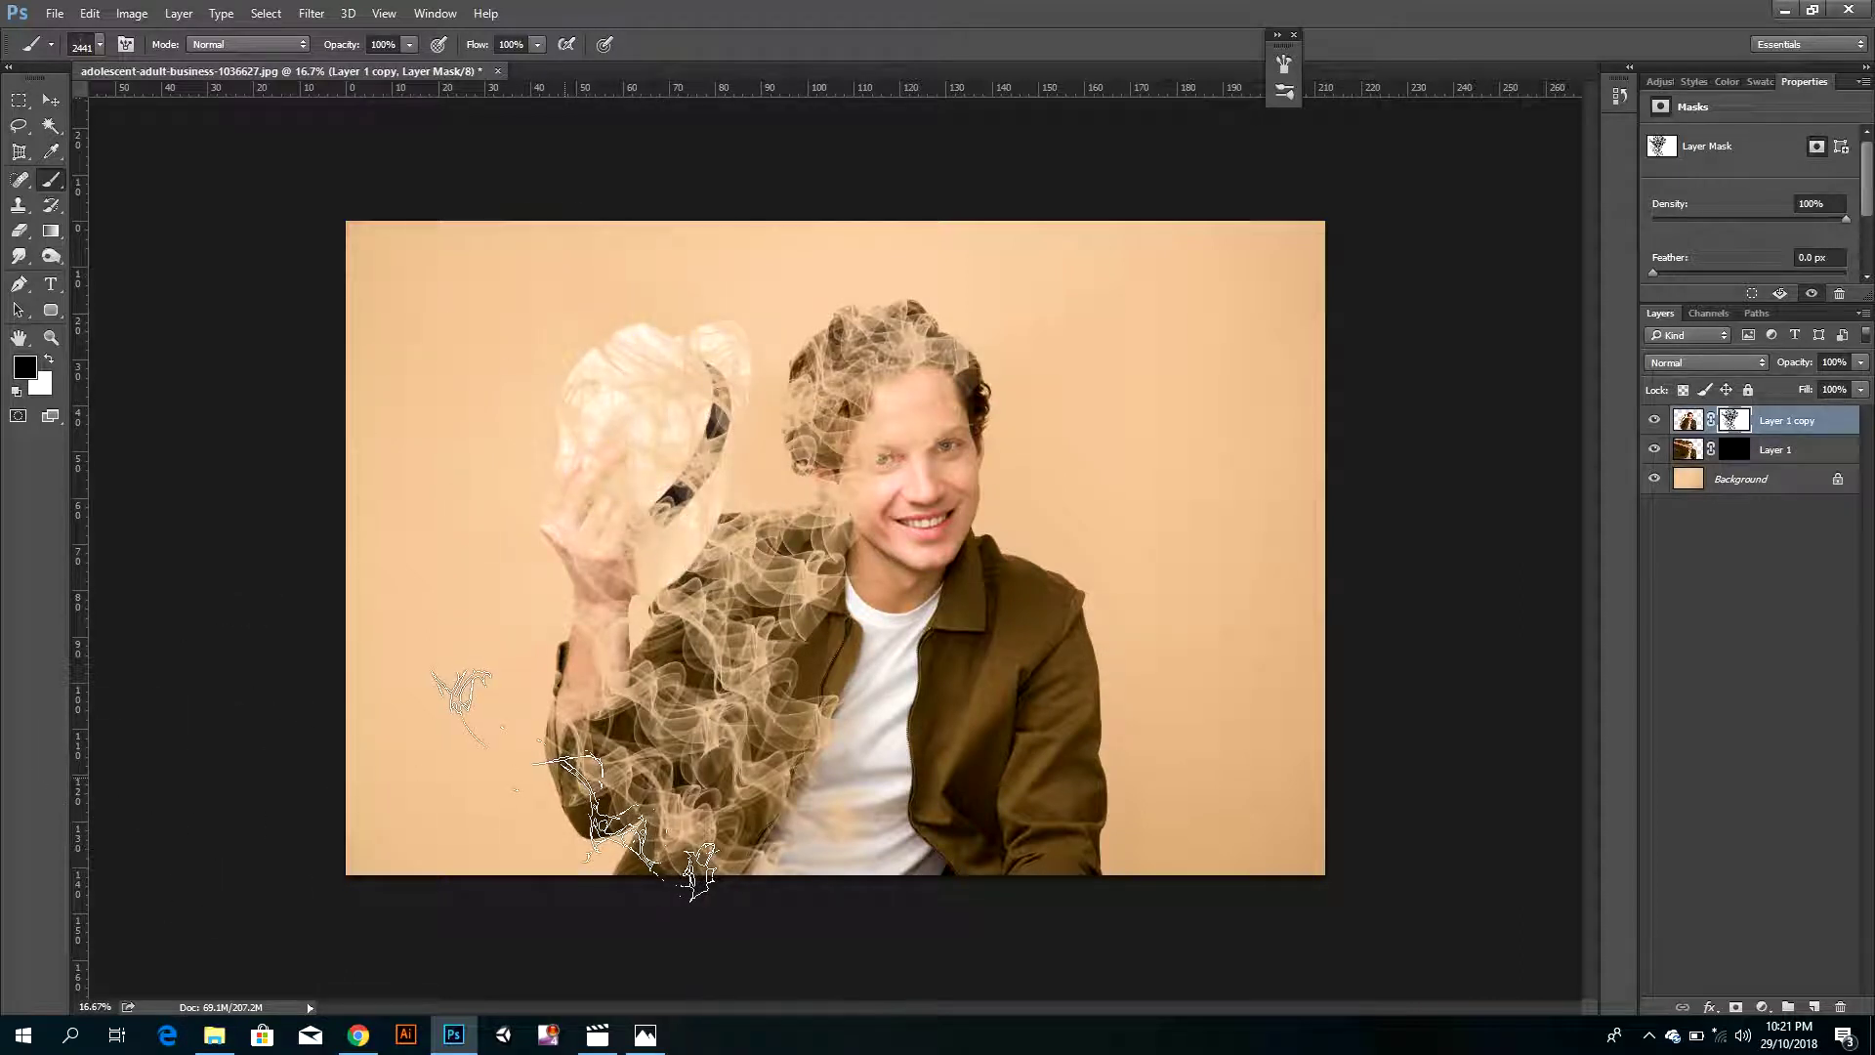
{"action": "left_click", "coordinate": [575, 785]}
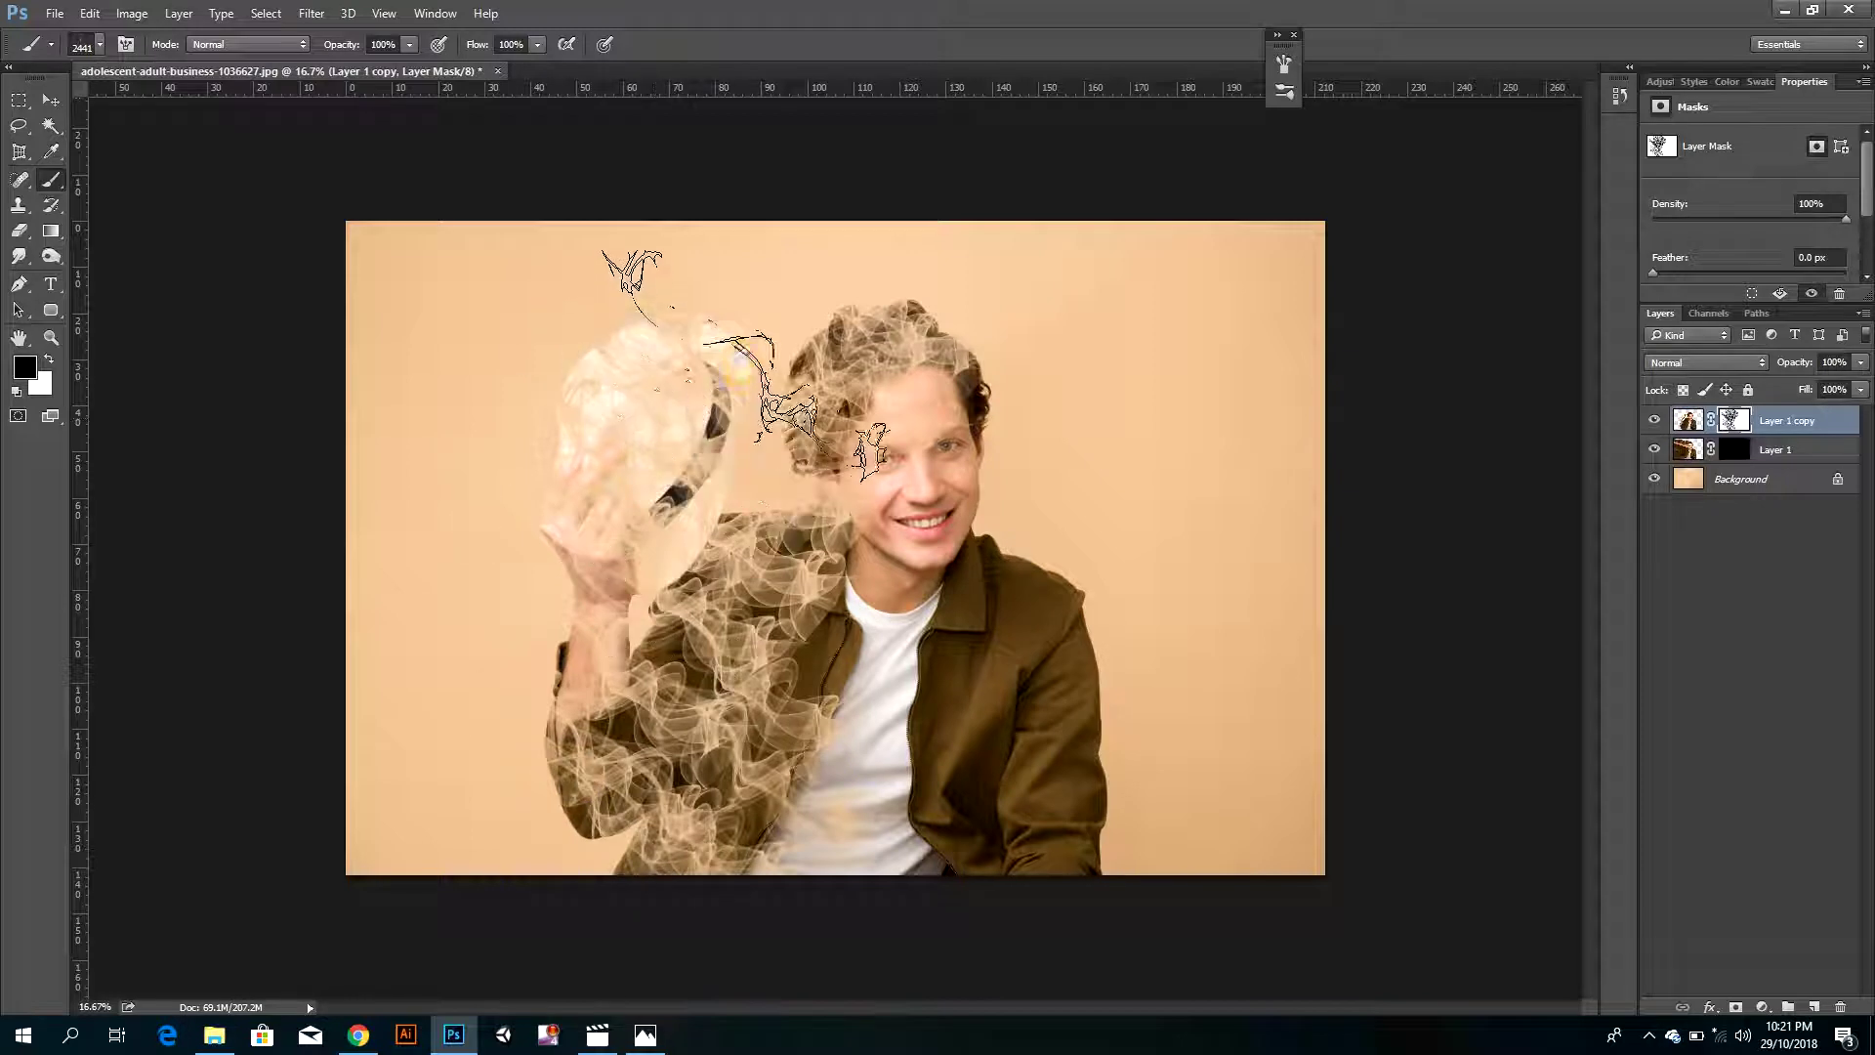
{"action": "left_click", "coordinate": [739, 371]}
{"action": "mouse_move", "coordinate": [739, 371]}
{"action": "left_mouse_down"}
{"action": "mouse_move", "coordinate": [828, 262]}
{"action": "mouse_move", "coordinate": [723, 314]}
{"action": "mouse_move", "coordinate": [679, 468]}
{"action": "mouse_move", "coordinate": [720, 473]}
{"action": "mouse_move", "coordinate": [677, 435]}
{"action": "mouse_move", "coordinate": [734, 409]}
{"action": "left_mouse_up"}
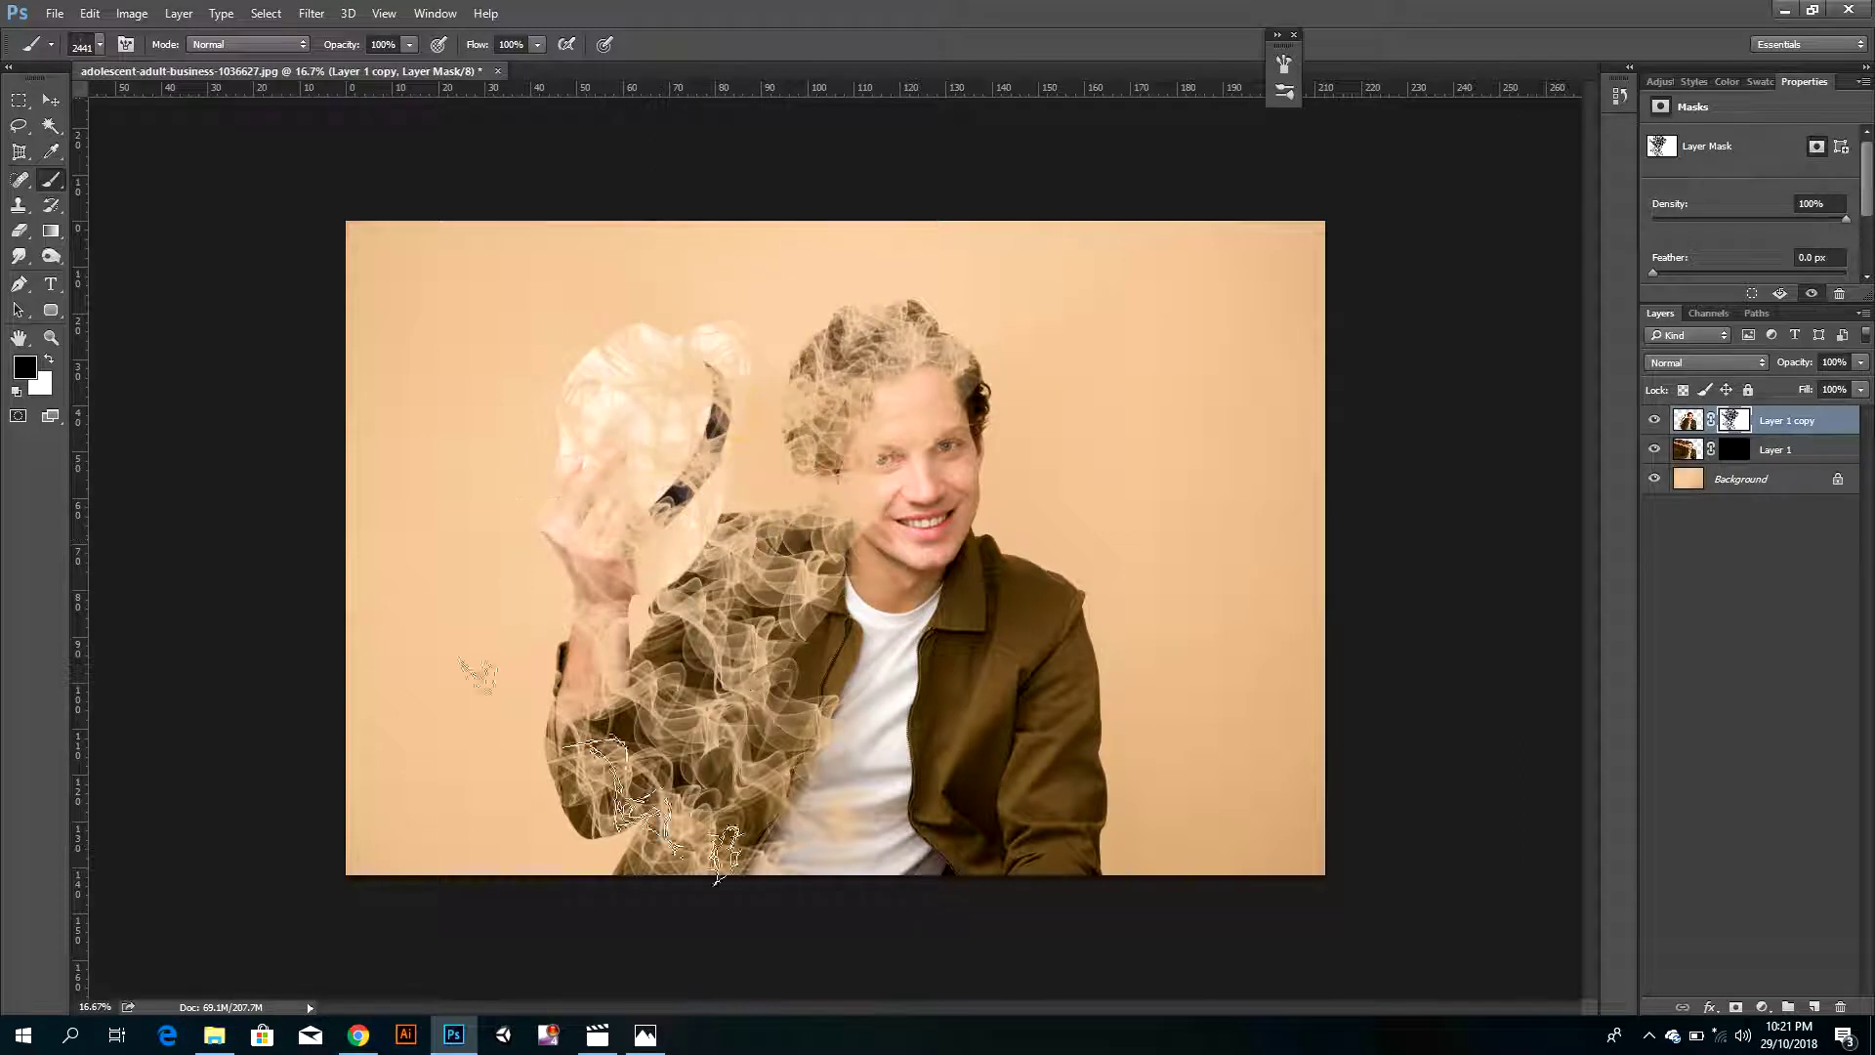
{"action": "left_click", "coordinate": [490, 606]}
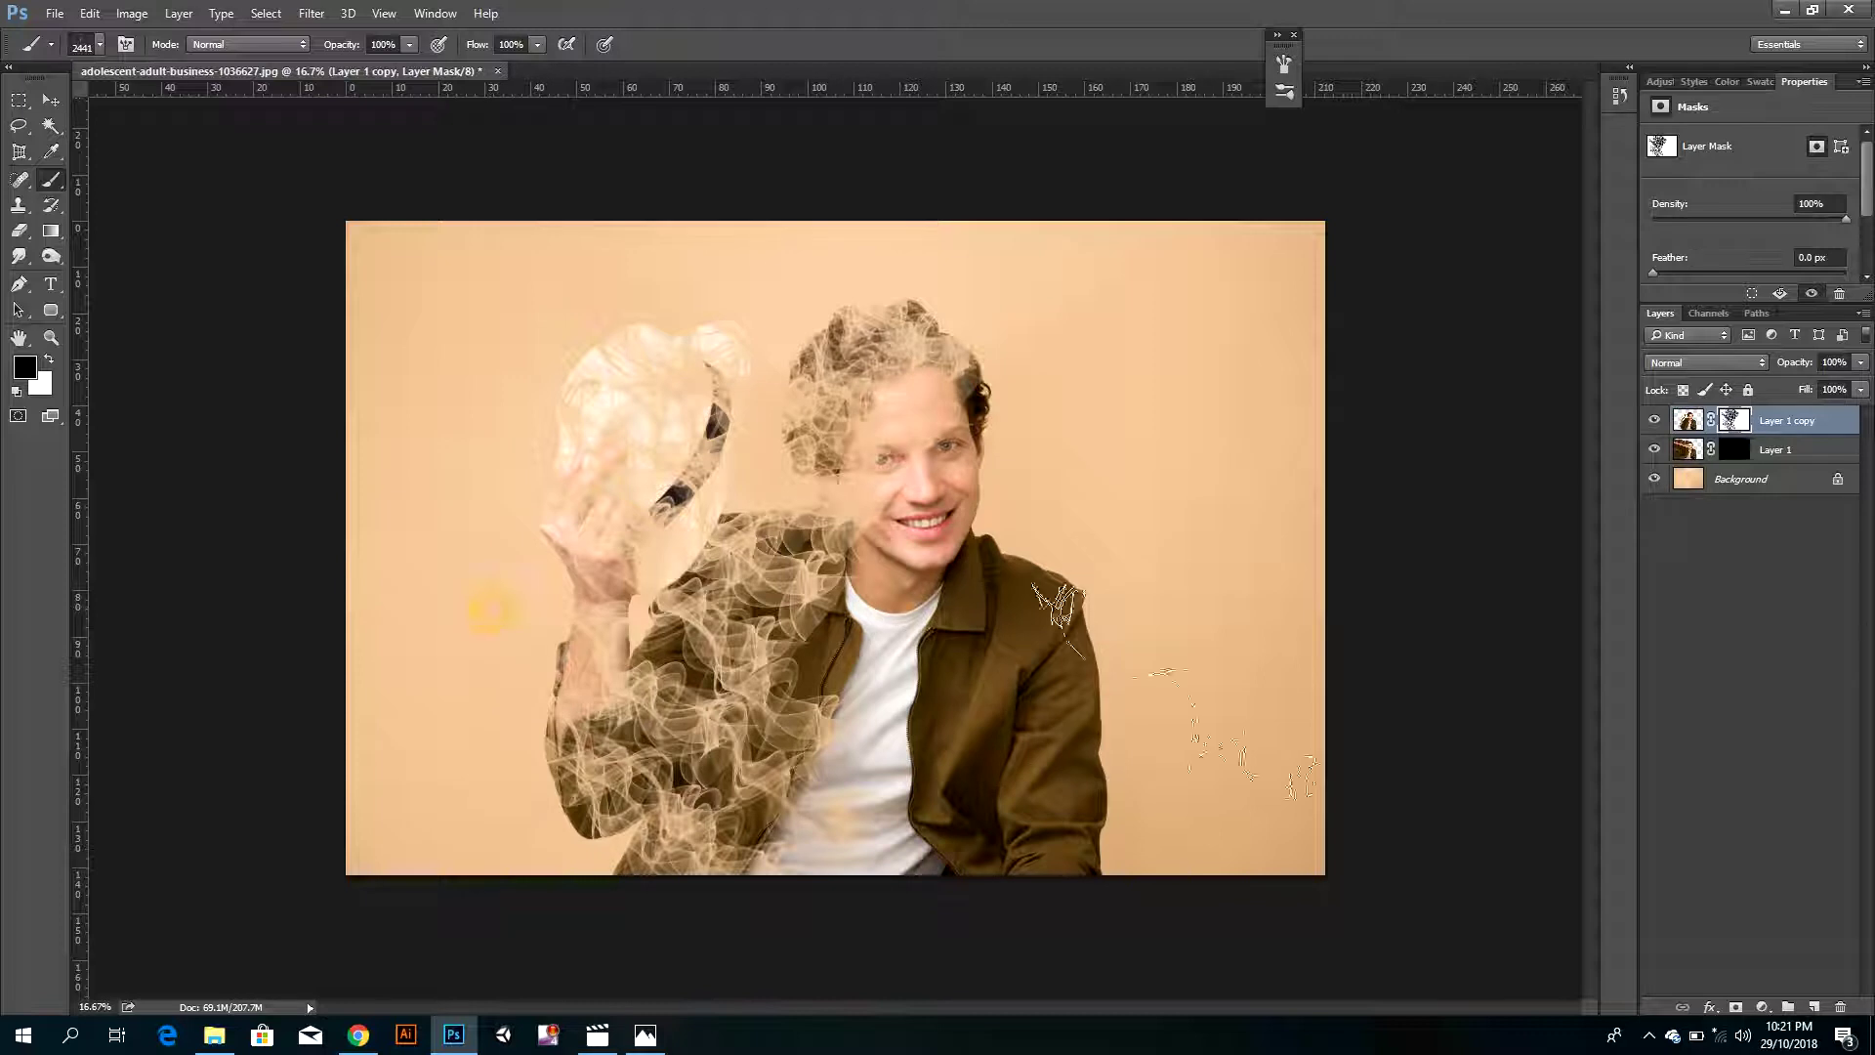
- Select Layer 1's mask, switch the foreground colour to white, and stamp dispersion wisps between the hair, hat and raised hand
{"action": "left_click", "coordinate": [1731, 451]}
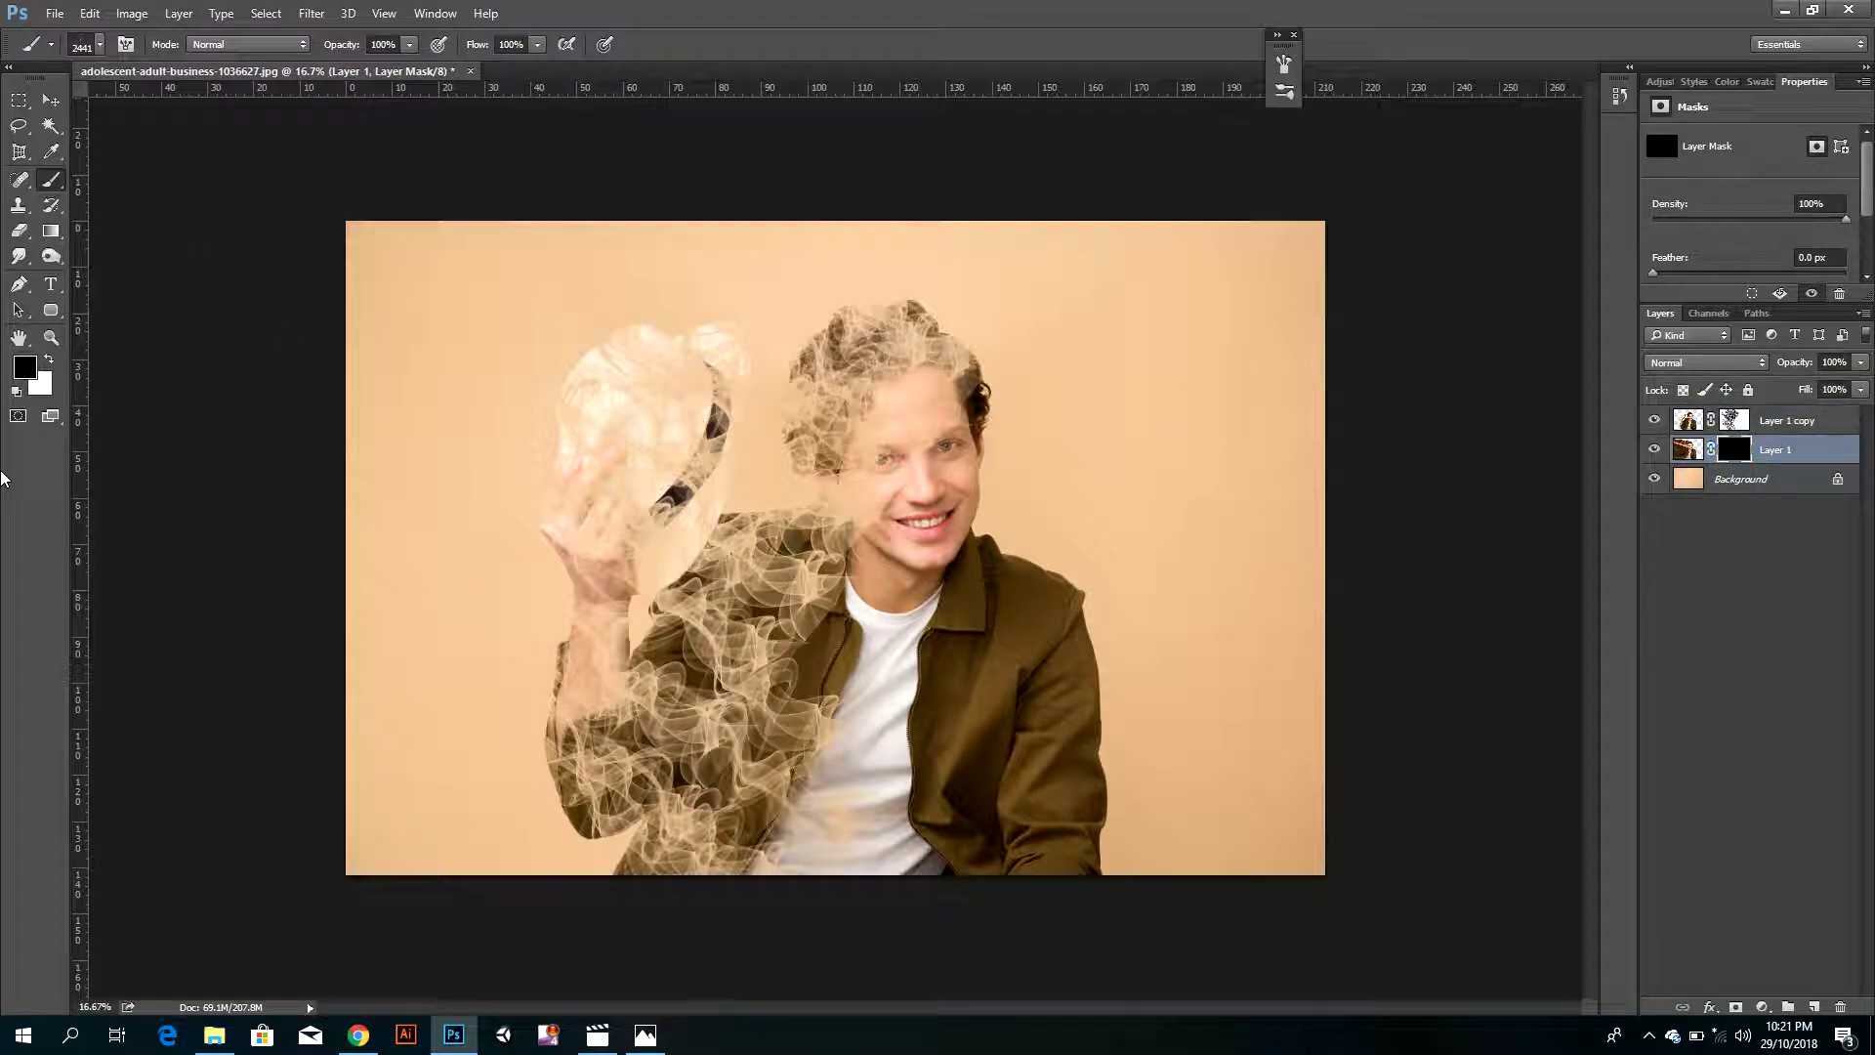
{"action": "left_click", "coordinate": [52, 363]}
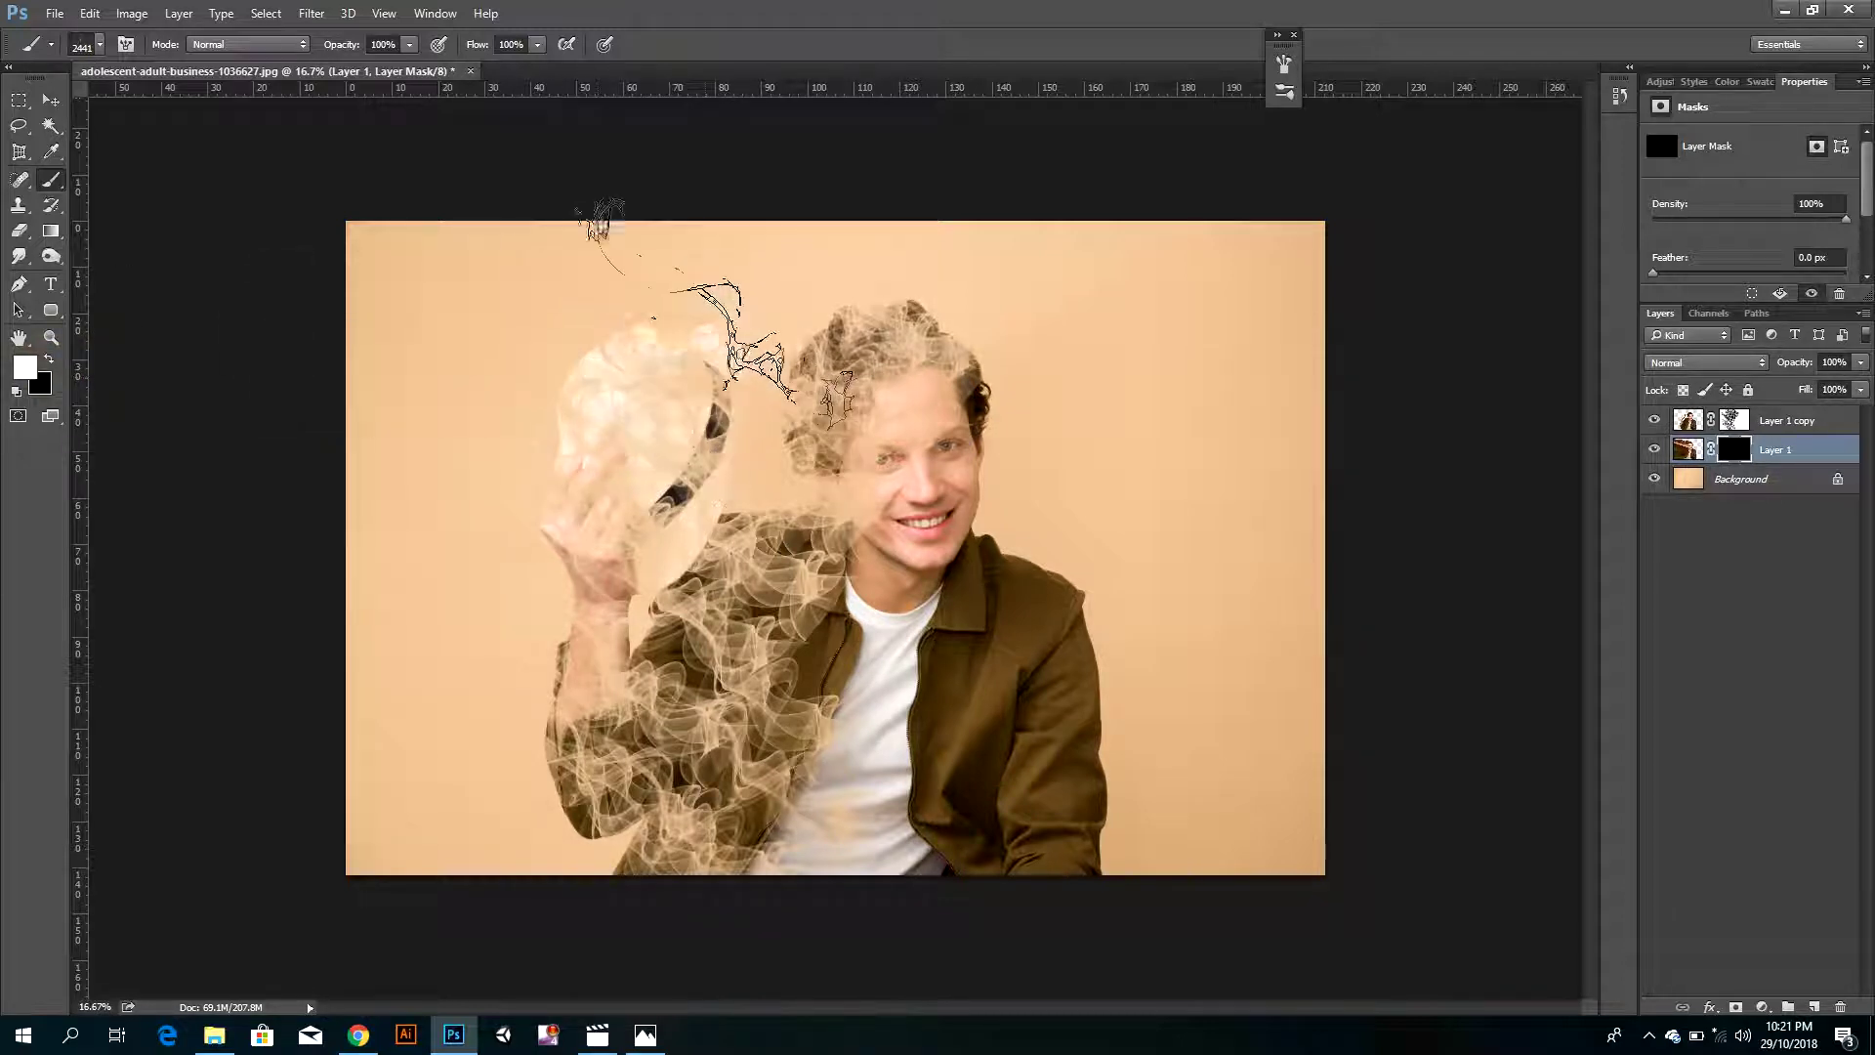
{"action": "left_click", "coordinate": [671, 297]}
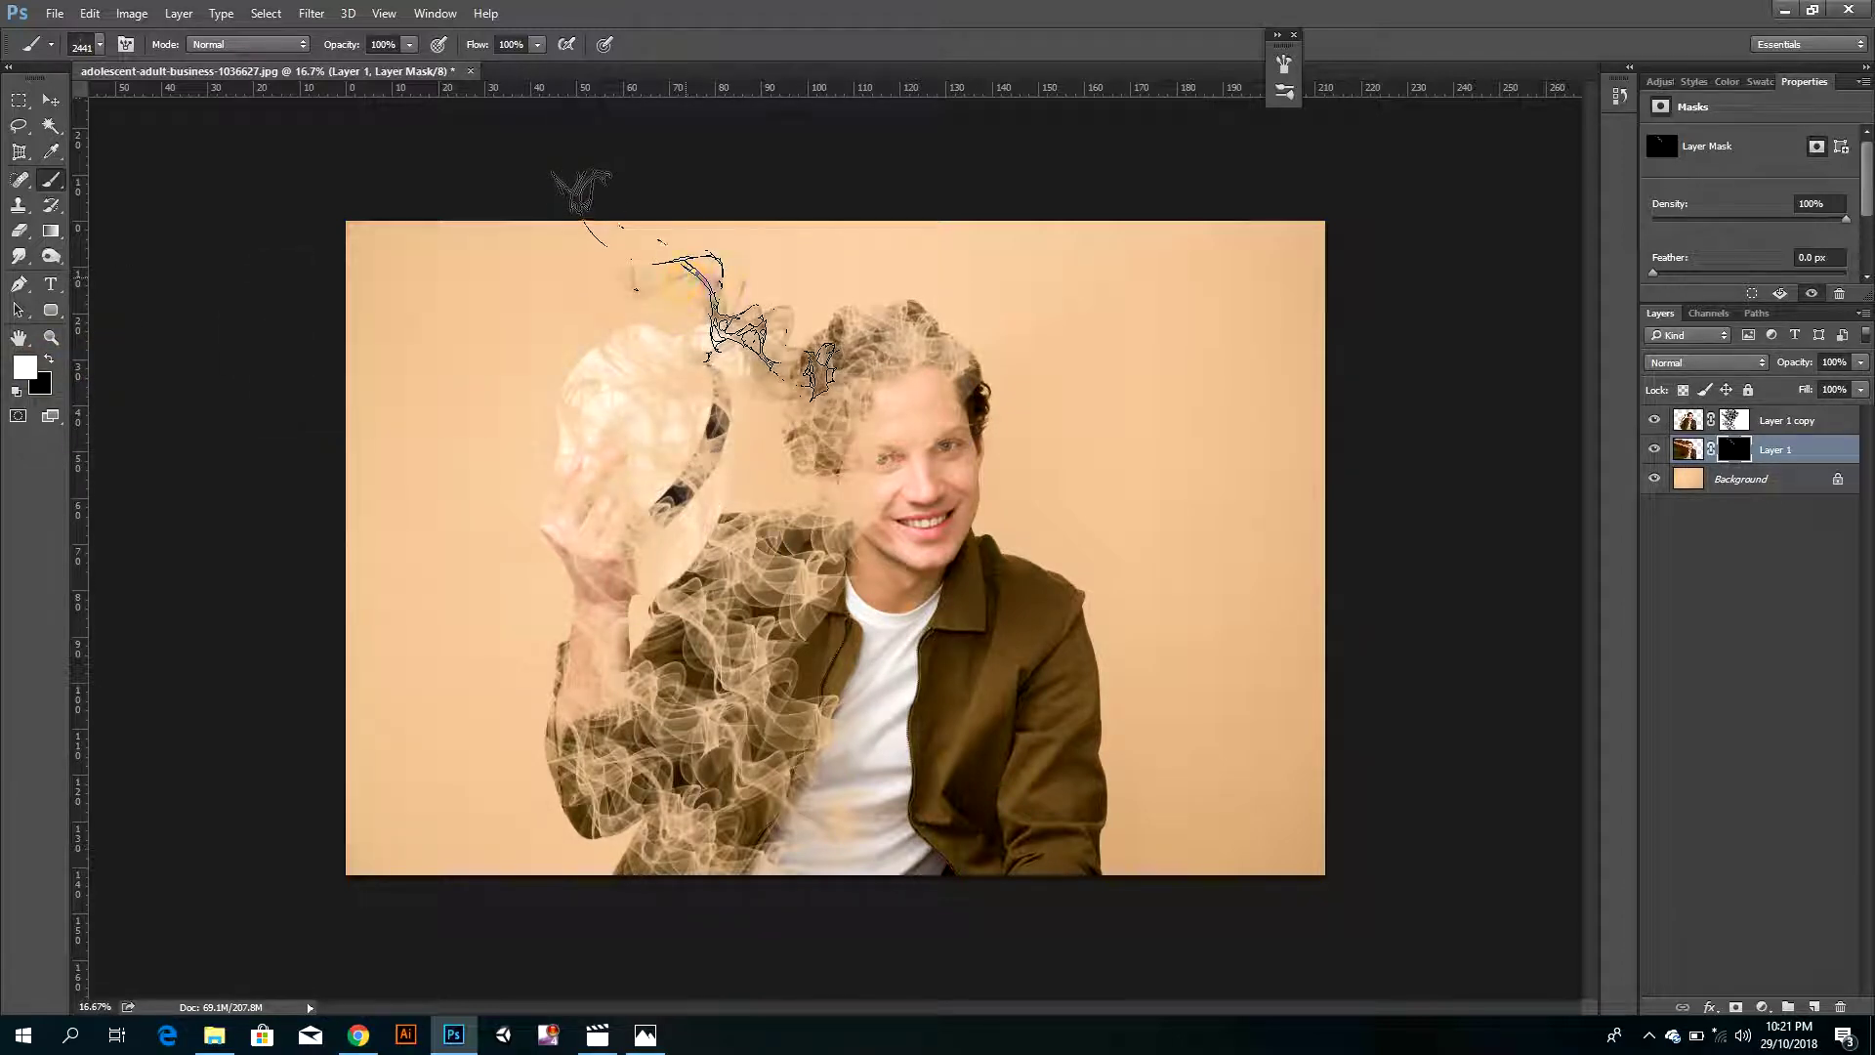
{"action": "left_click", "coordinate": [615, 347]}
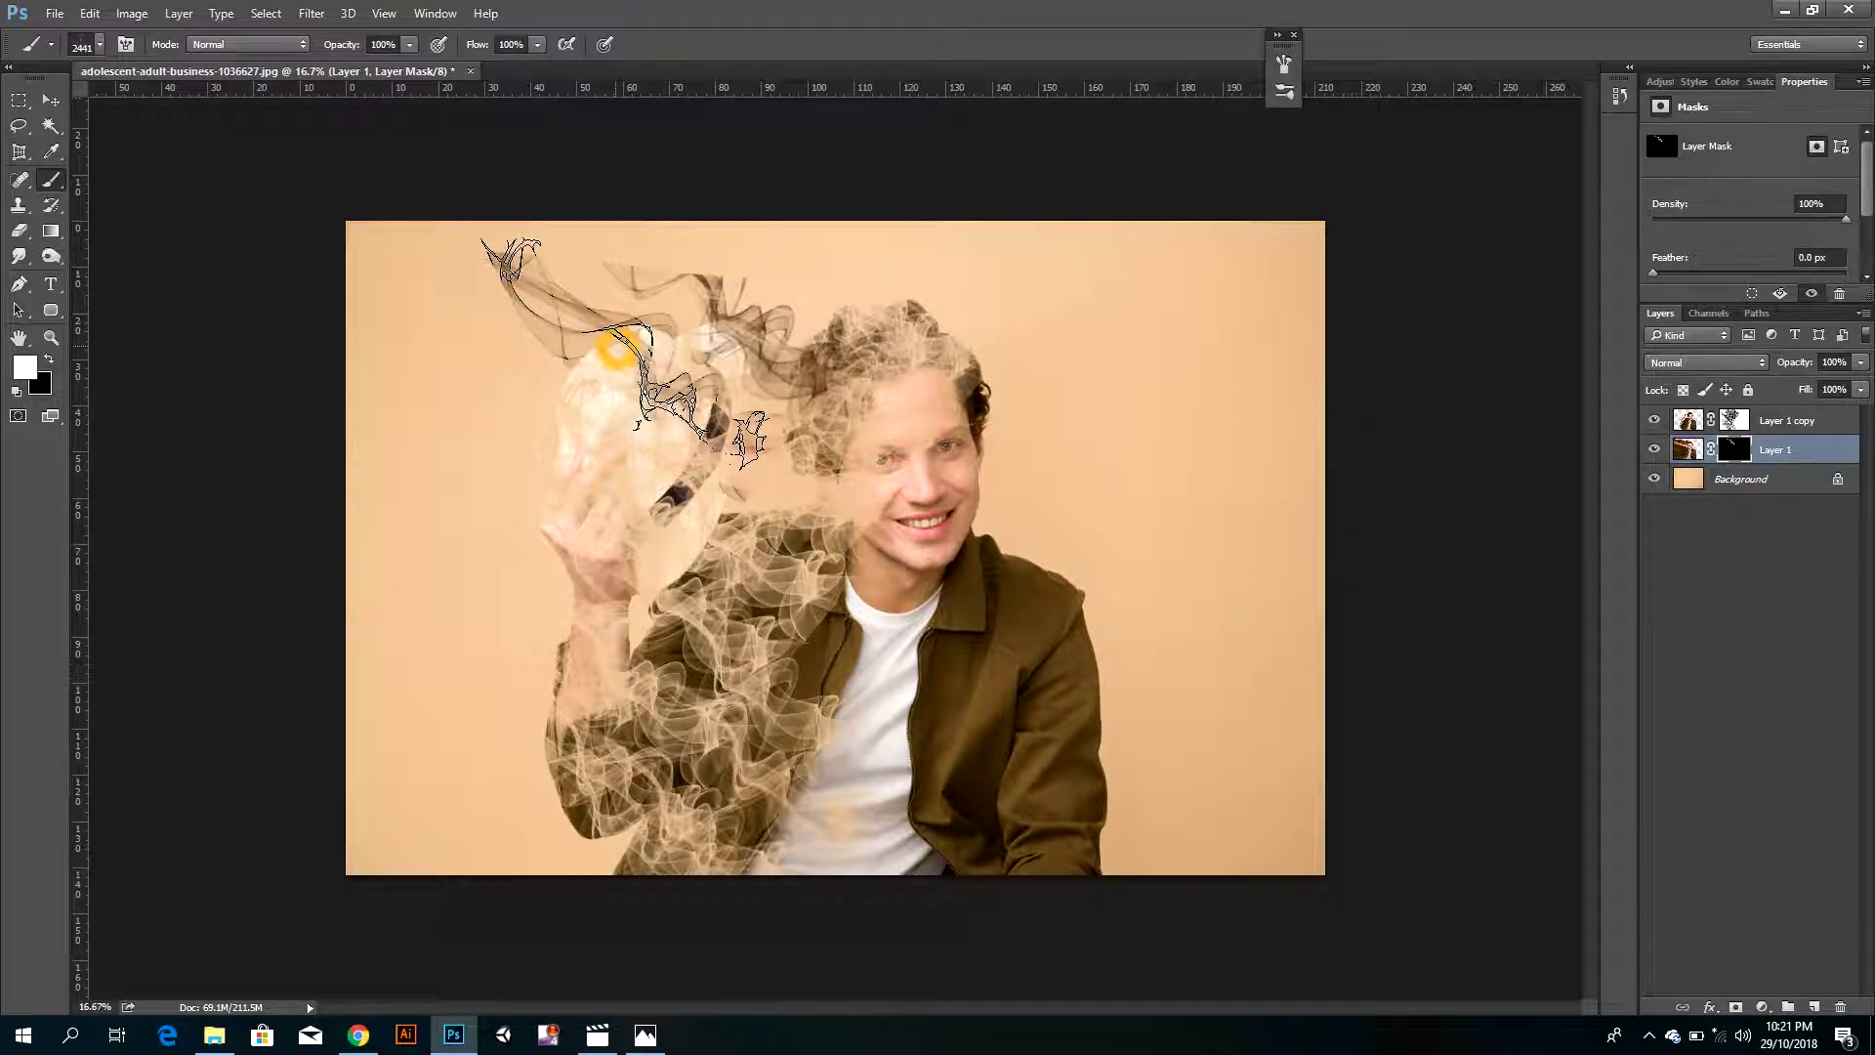
{"action": "left_click", "coordinate": [590, 440]}
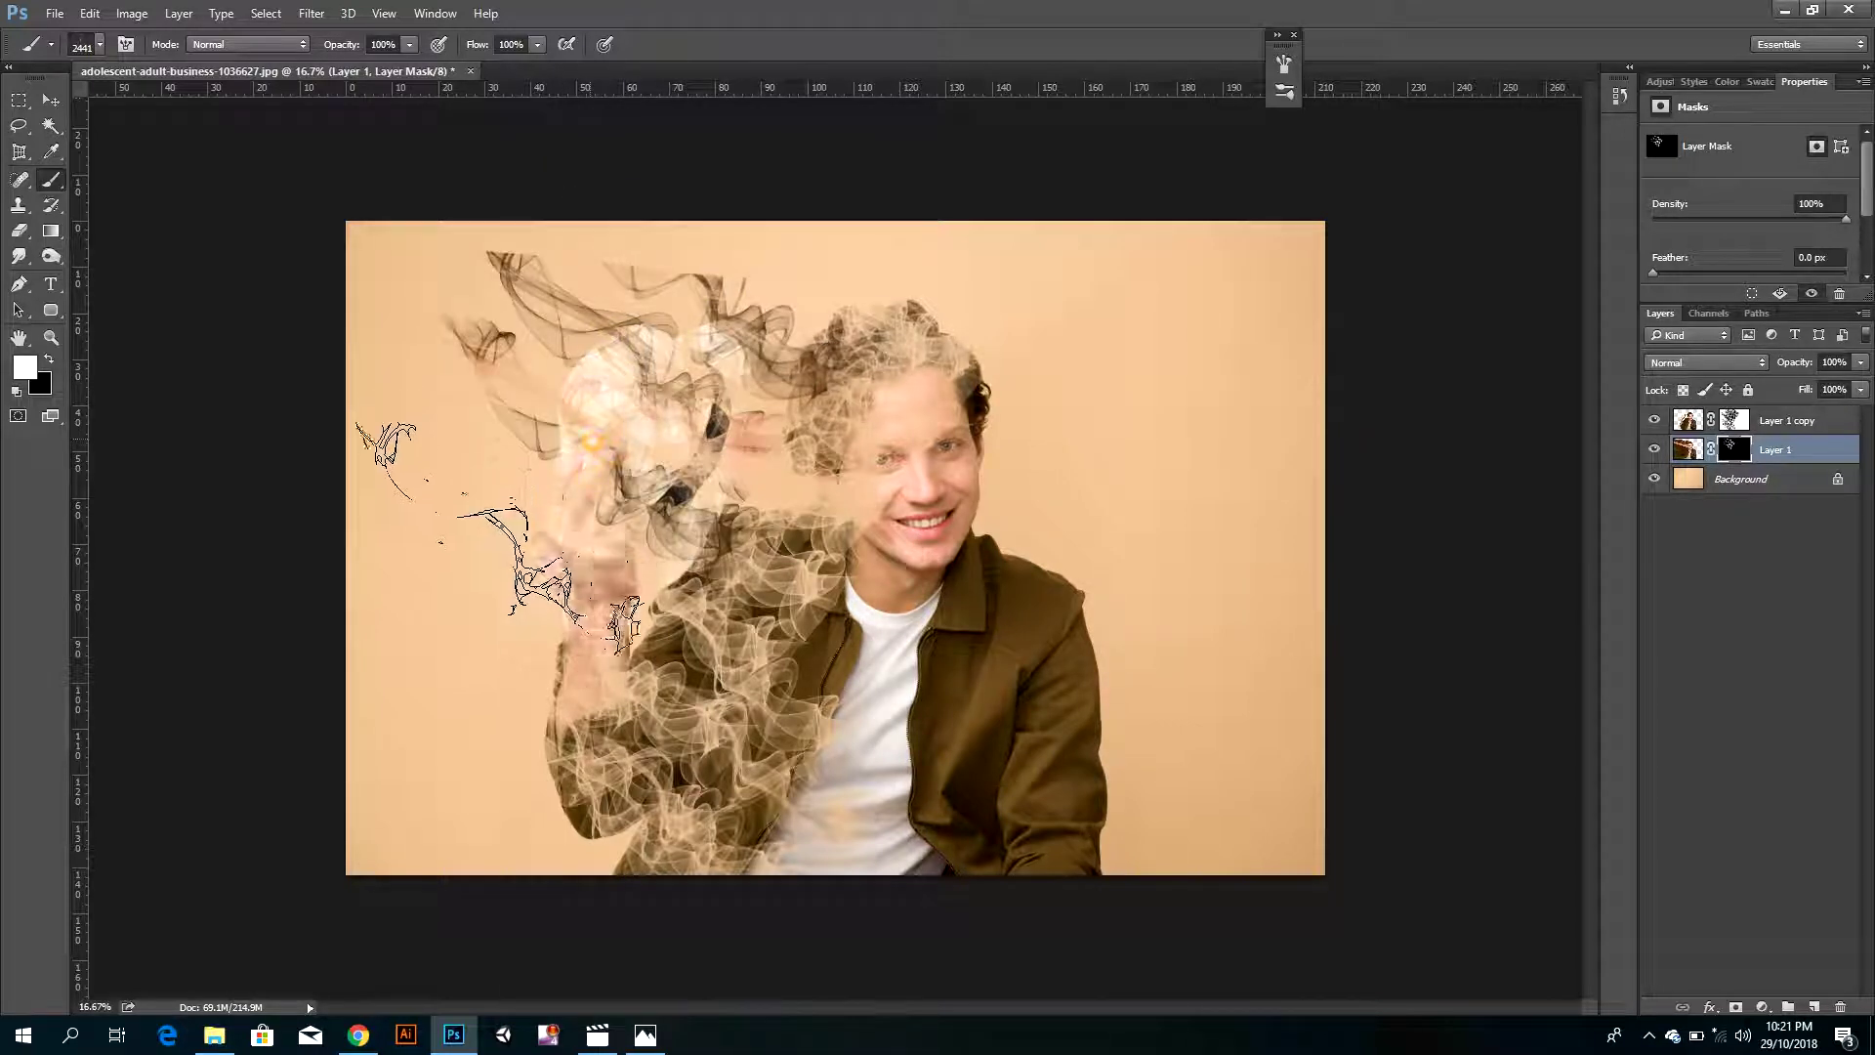
{"action": "left_click", "coordinate": [528, 515]}
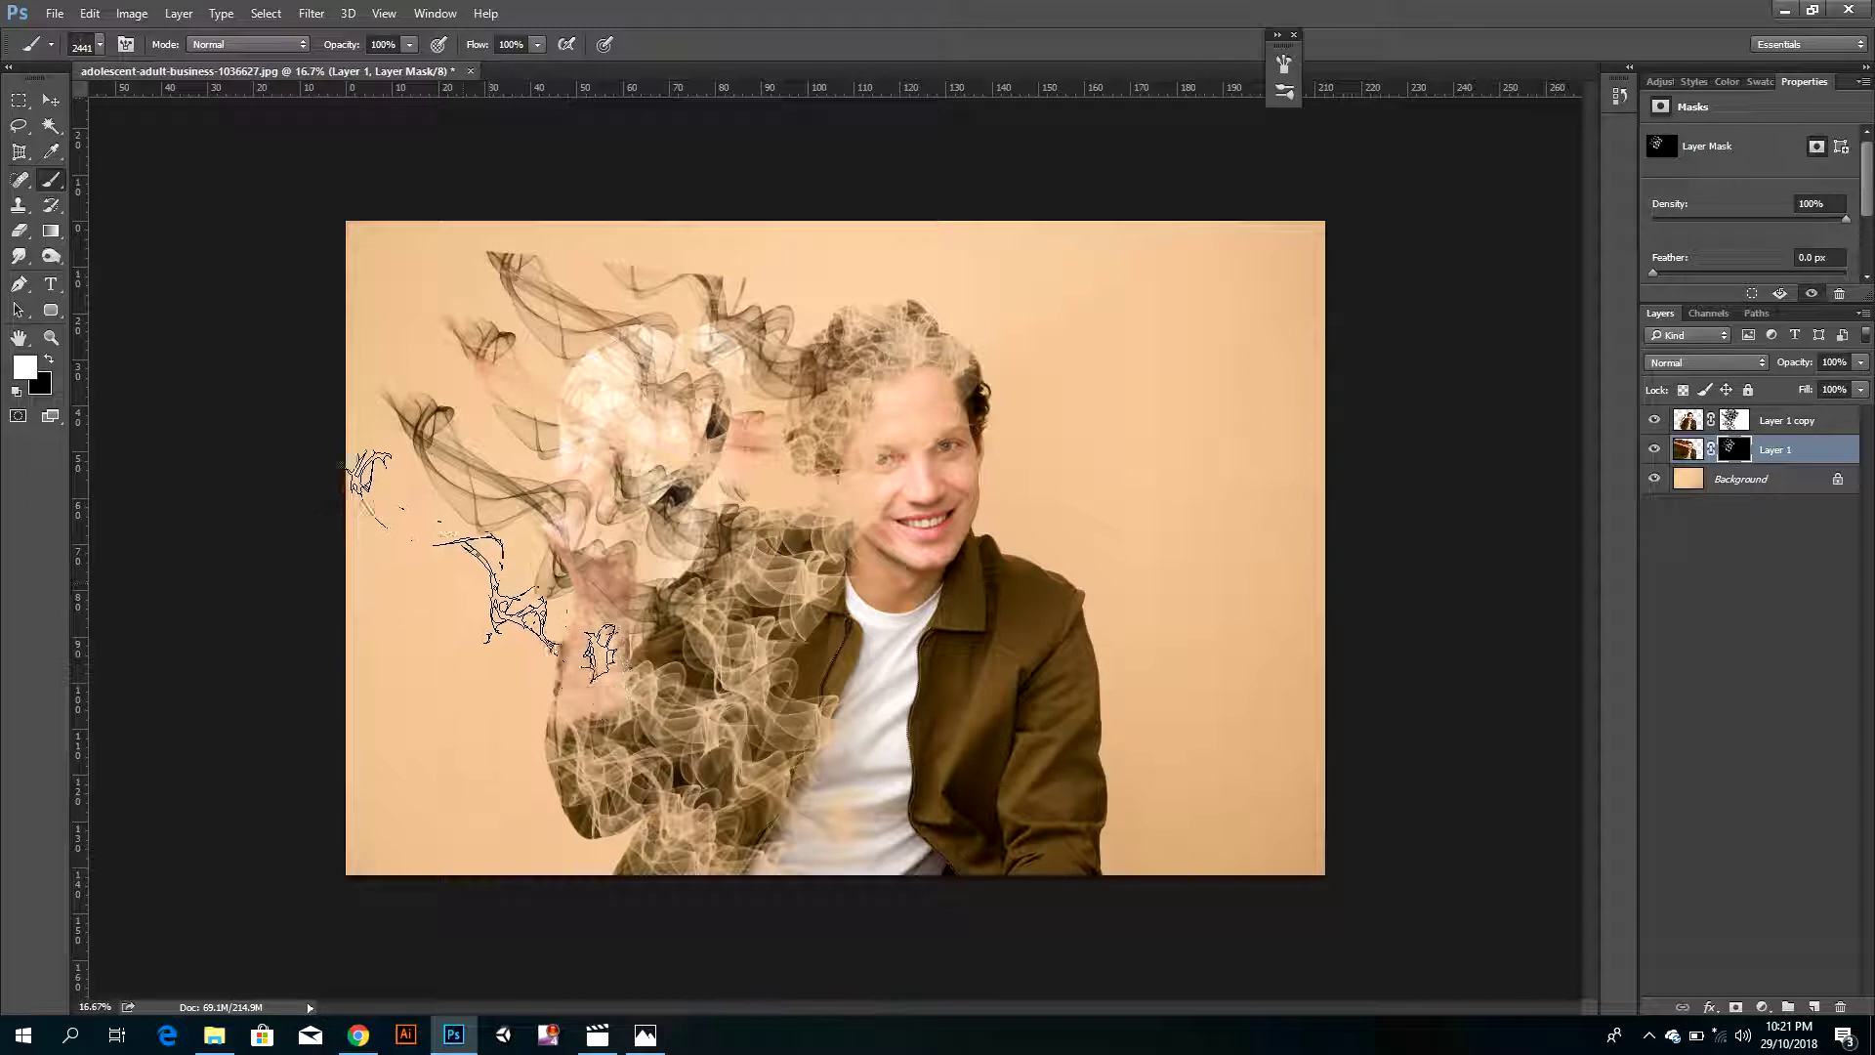
- Stamp white dispersion wisps on Layer 1's mask down the photo's left side, from the upper corner to the lower sleeve
{"action": "left_click", "coordinate": [380, 325]}
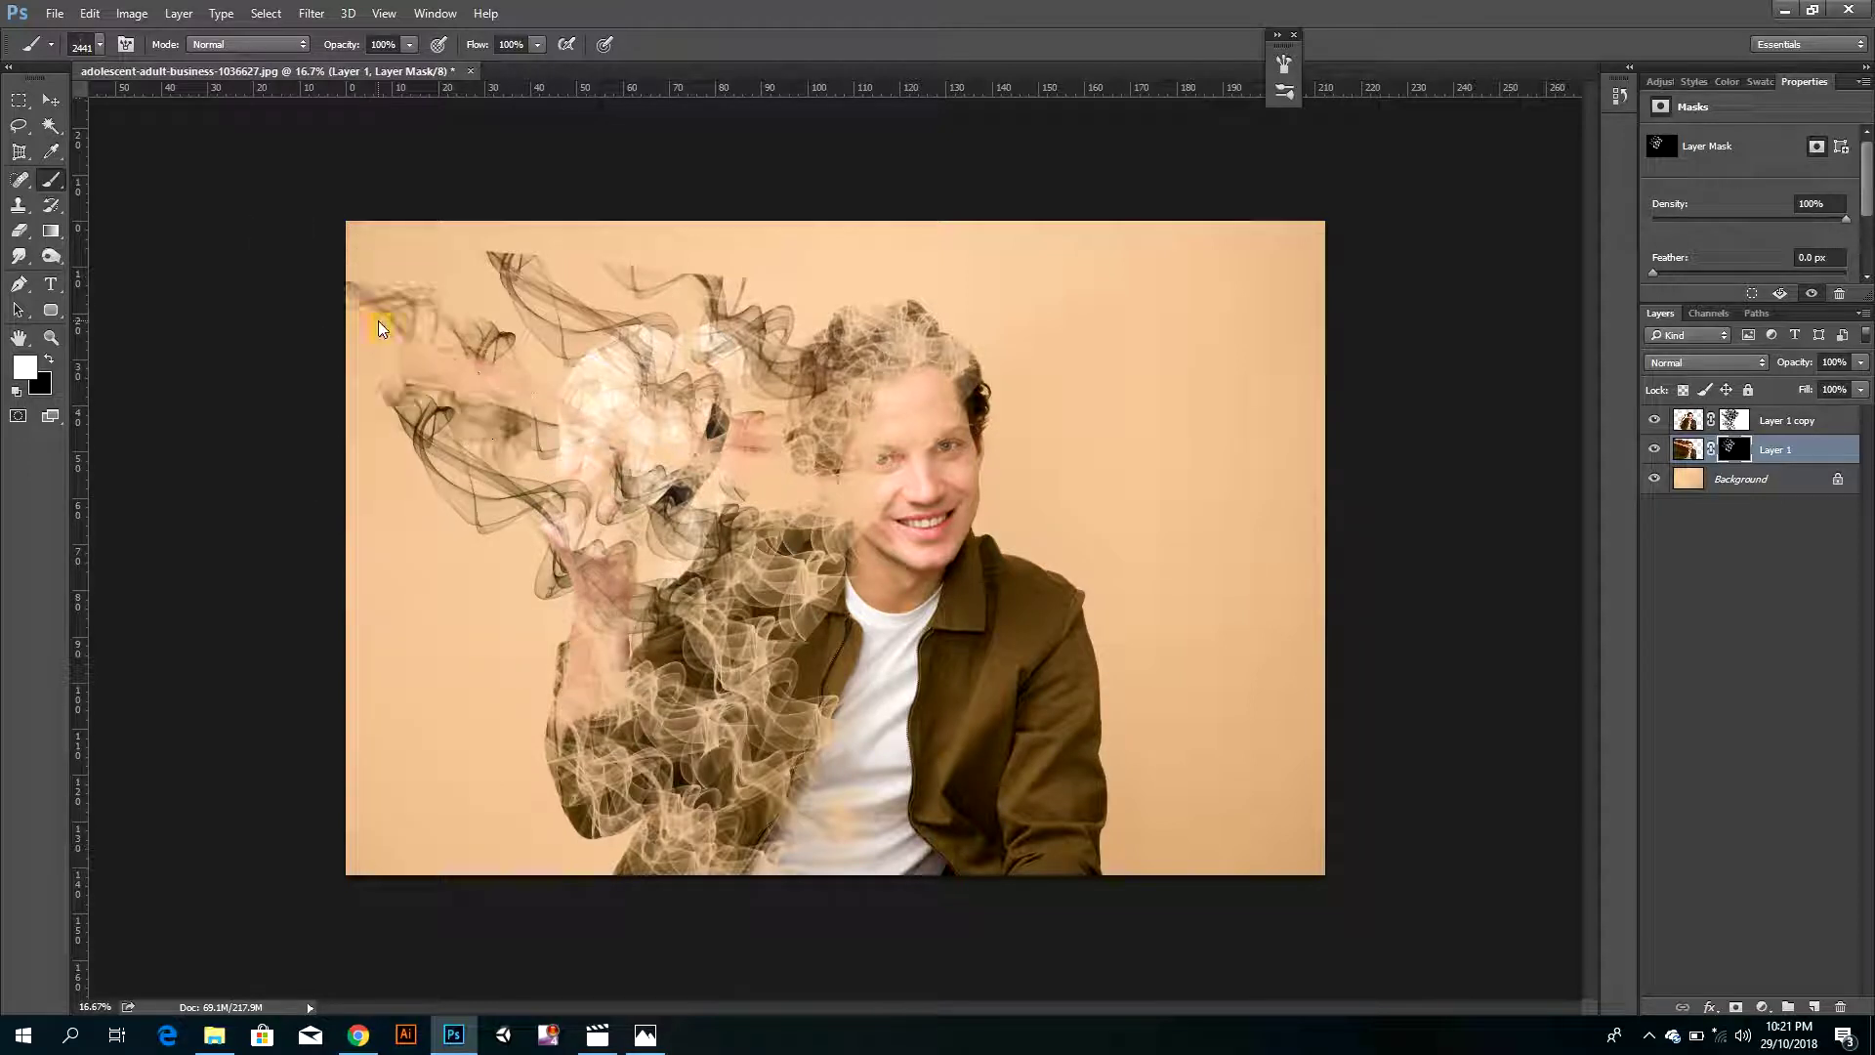
{"action": "left_click", "coordinate": [439, 293]}
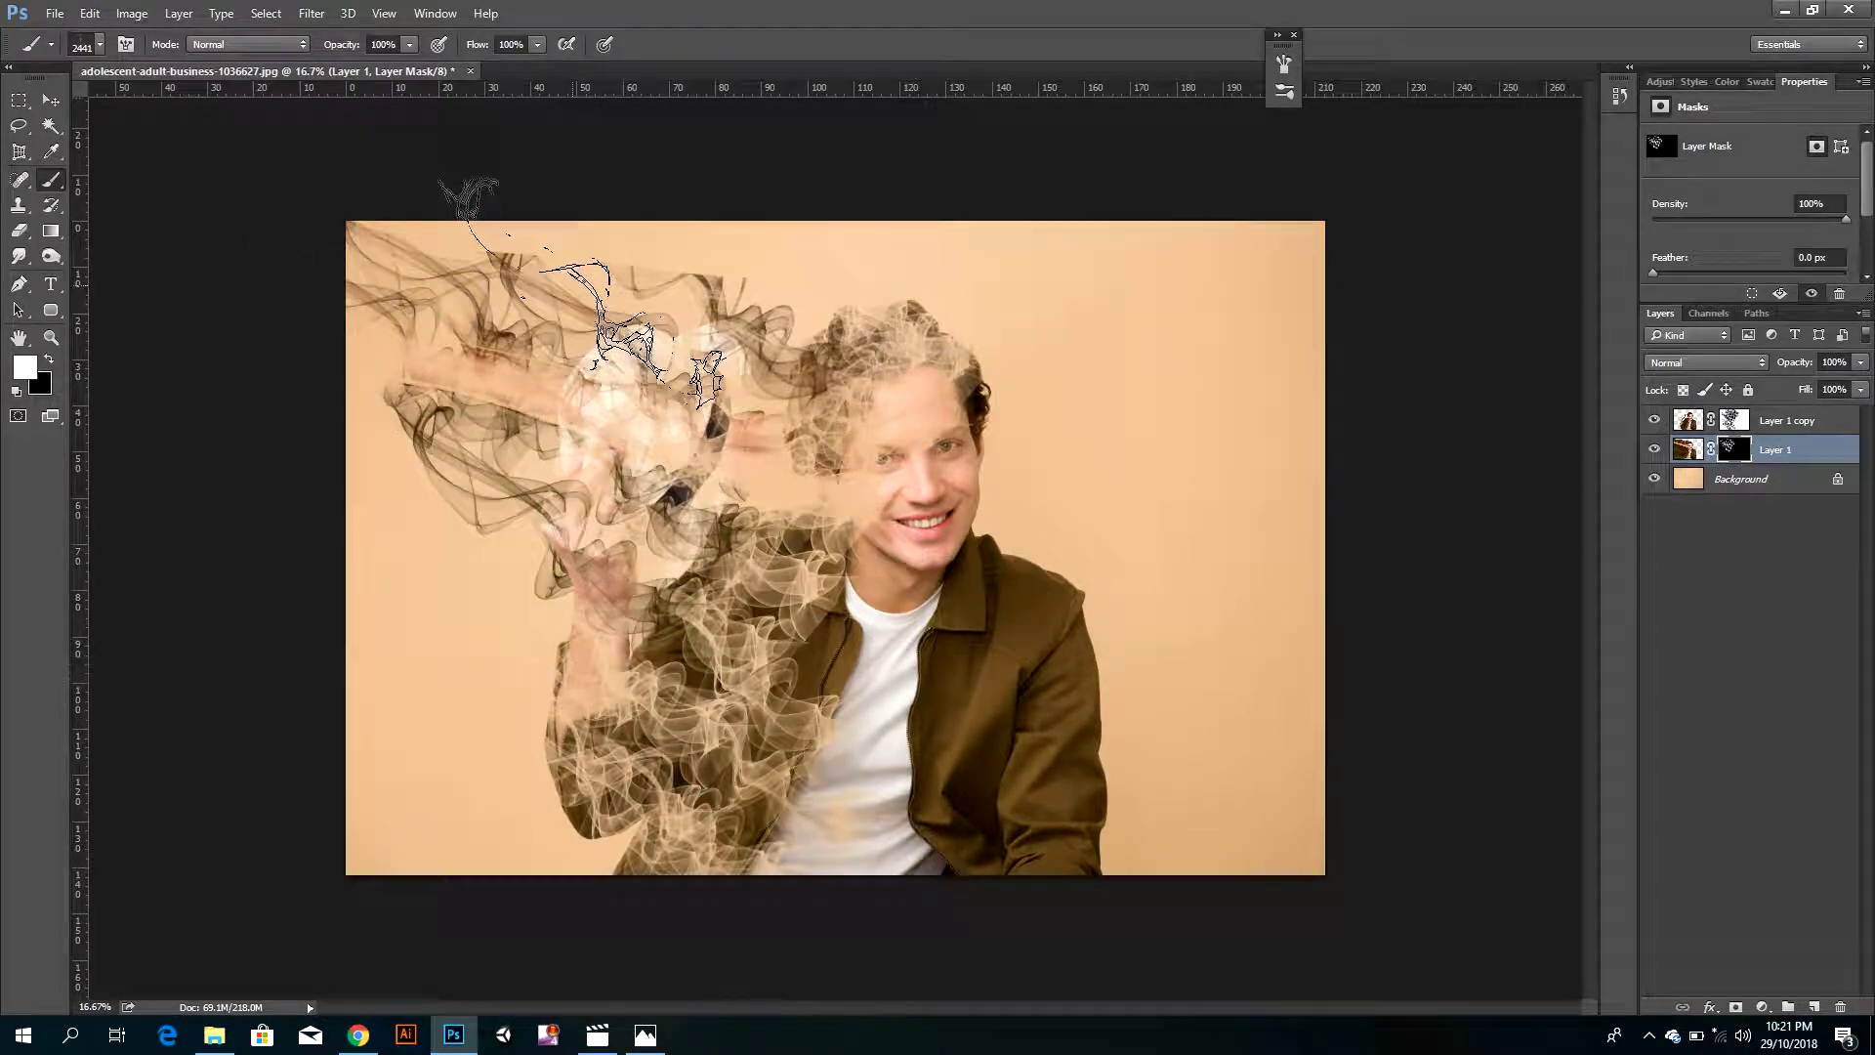
{"action": "left_click", "coordinate": [420, 516]}
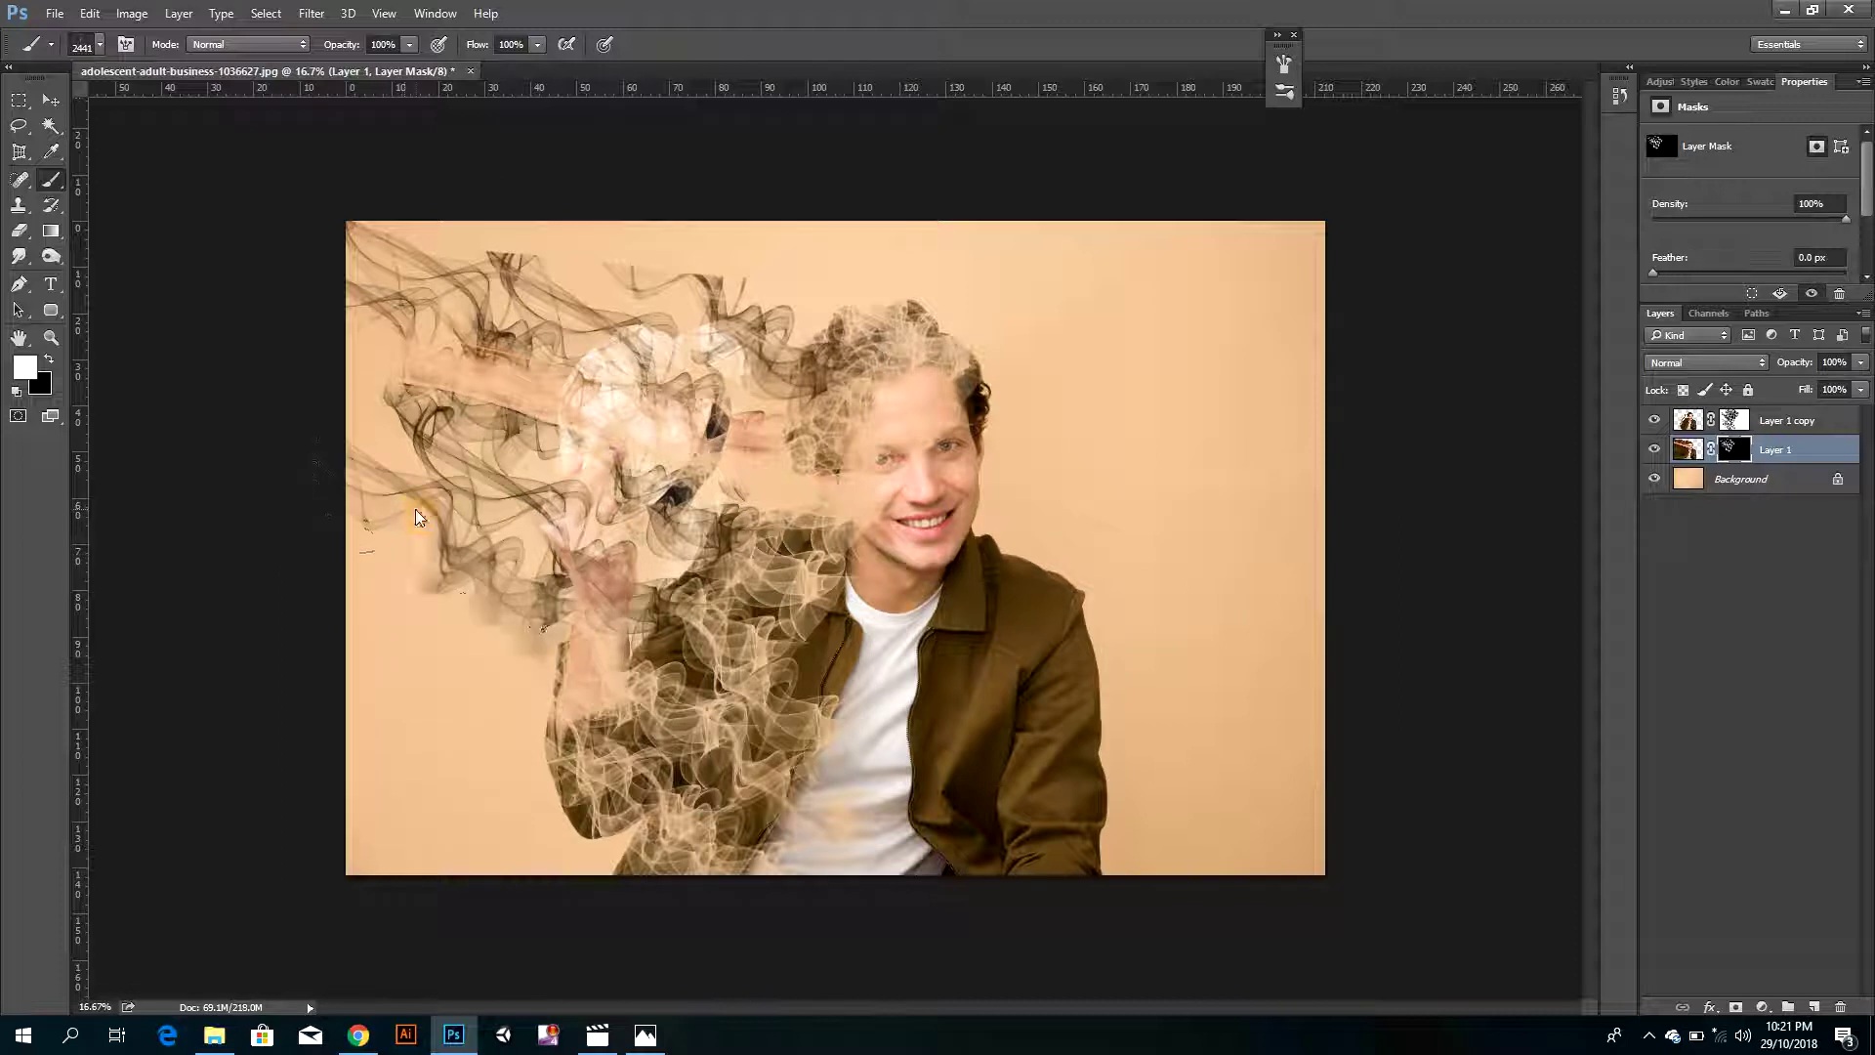
{"action": "left_click", "coordinate": [428, 635]}
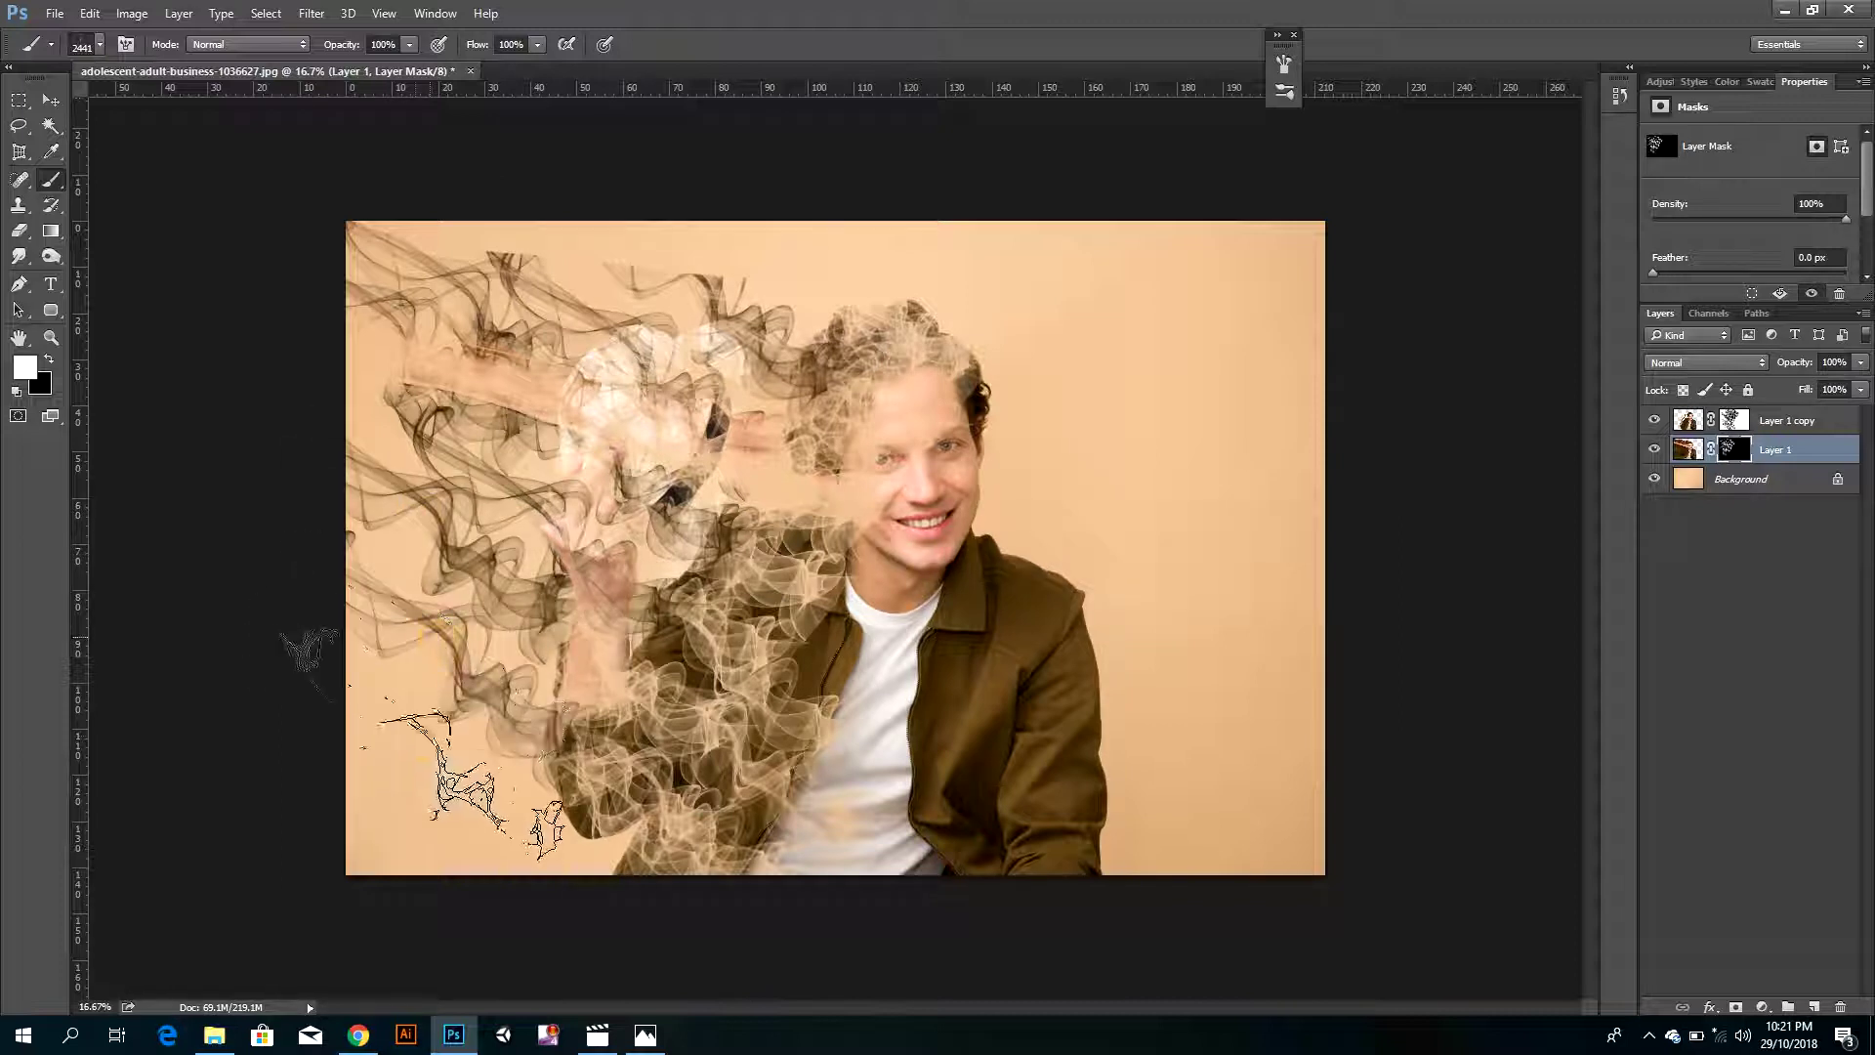
{"action": "left_click", "coordinate": [416, 734]}
{"action": "left_click", "coordinate": [389, 800]}
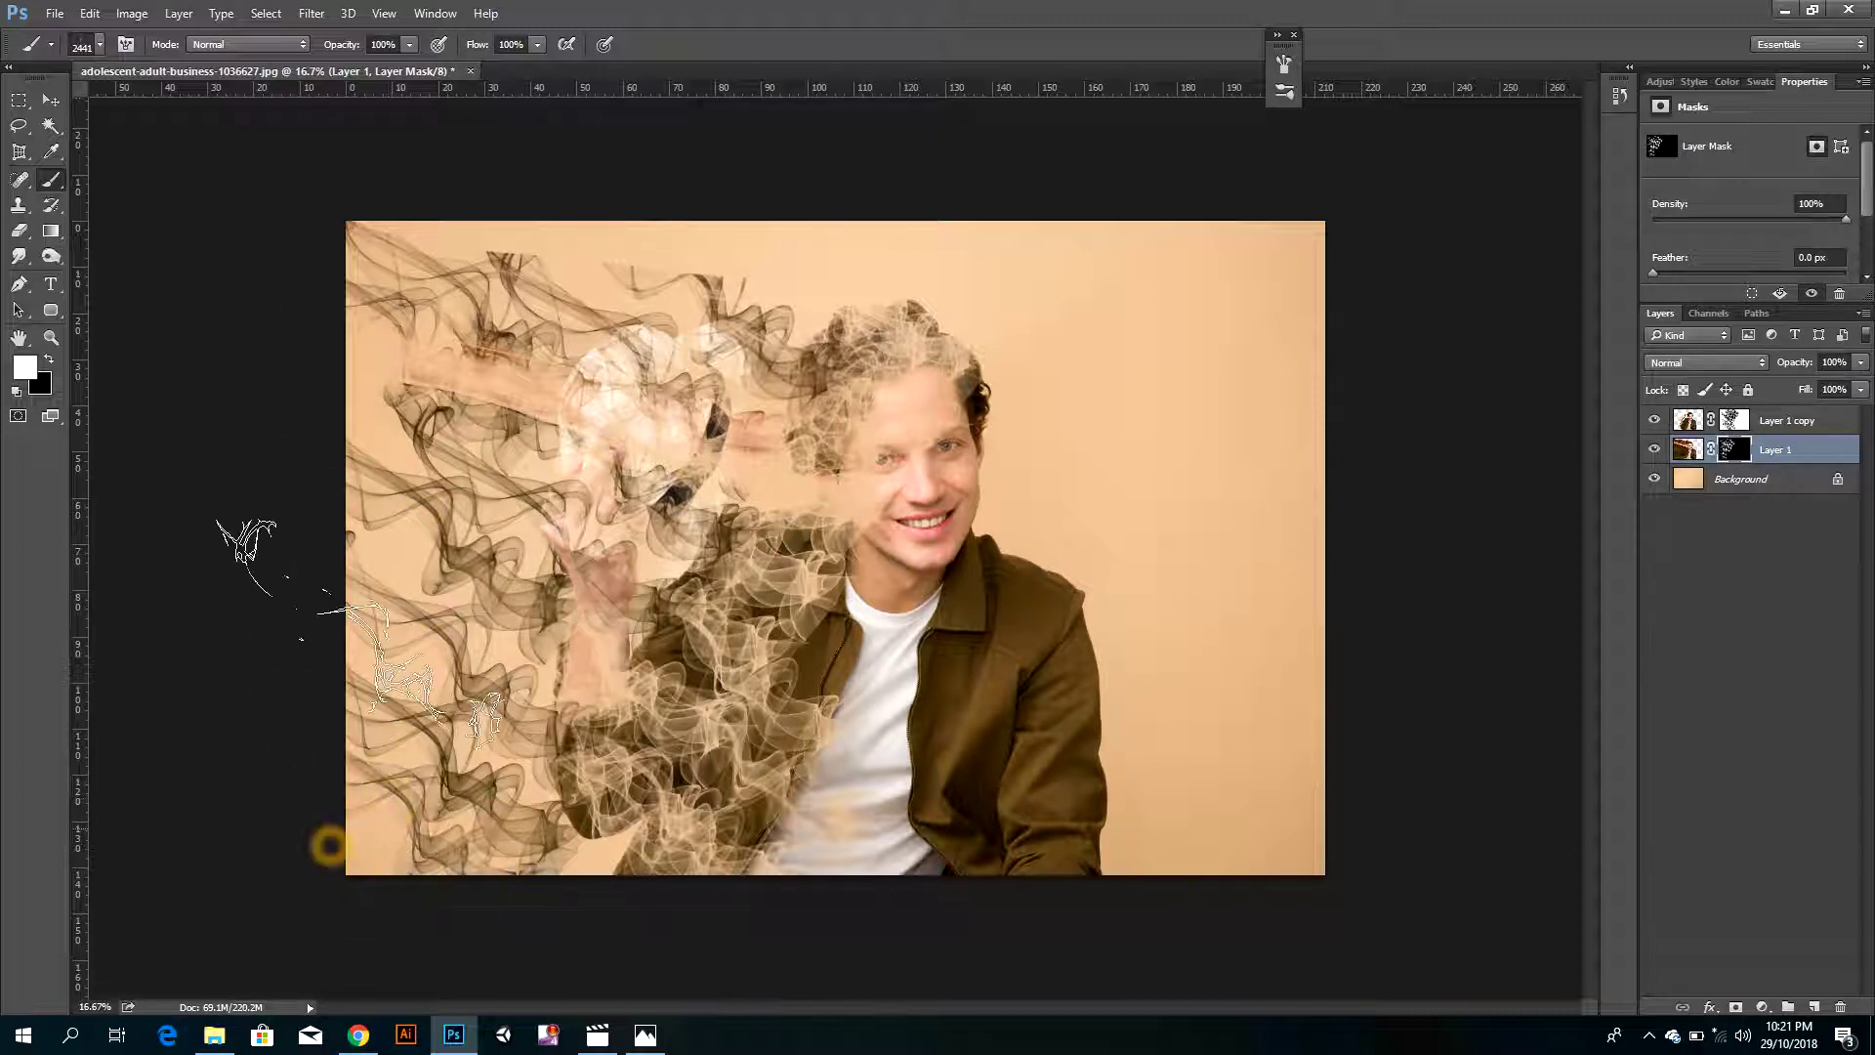
- Thicken the wisps in the photo's upper-left corner with more white stamps on Layer 1's mask
{"action": "left_click", "coordinate": [274, 330]}
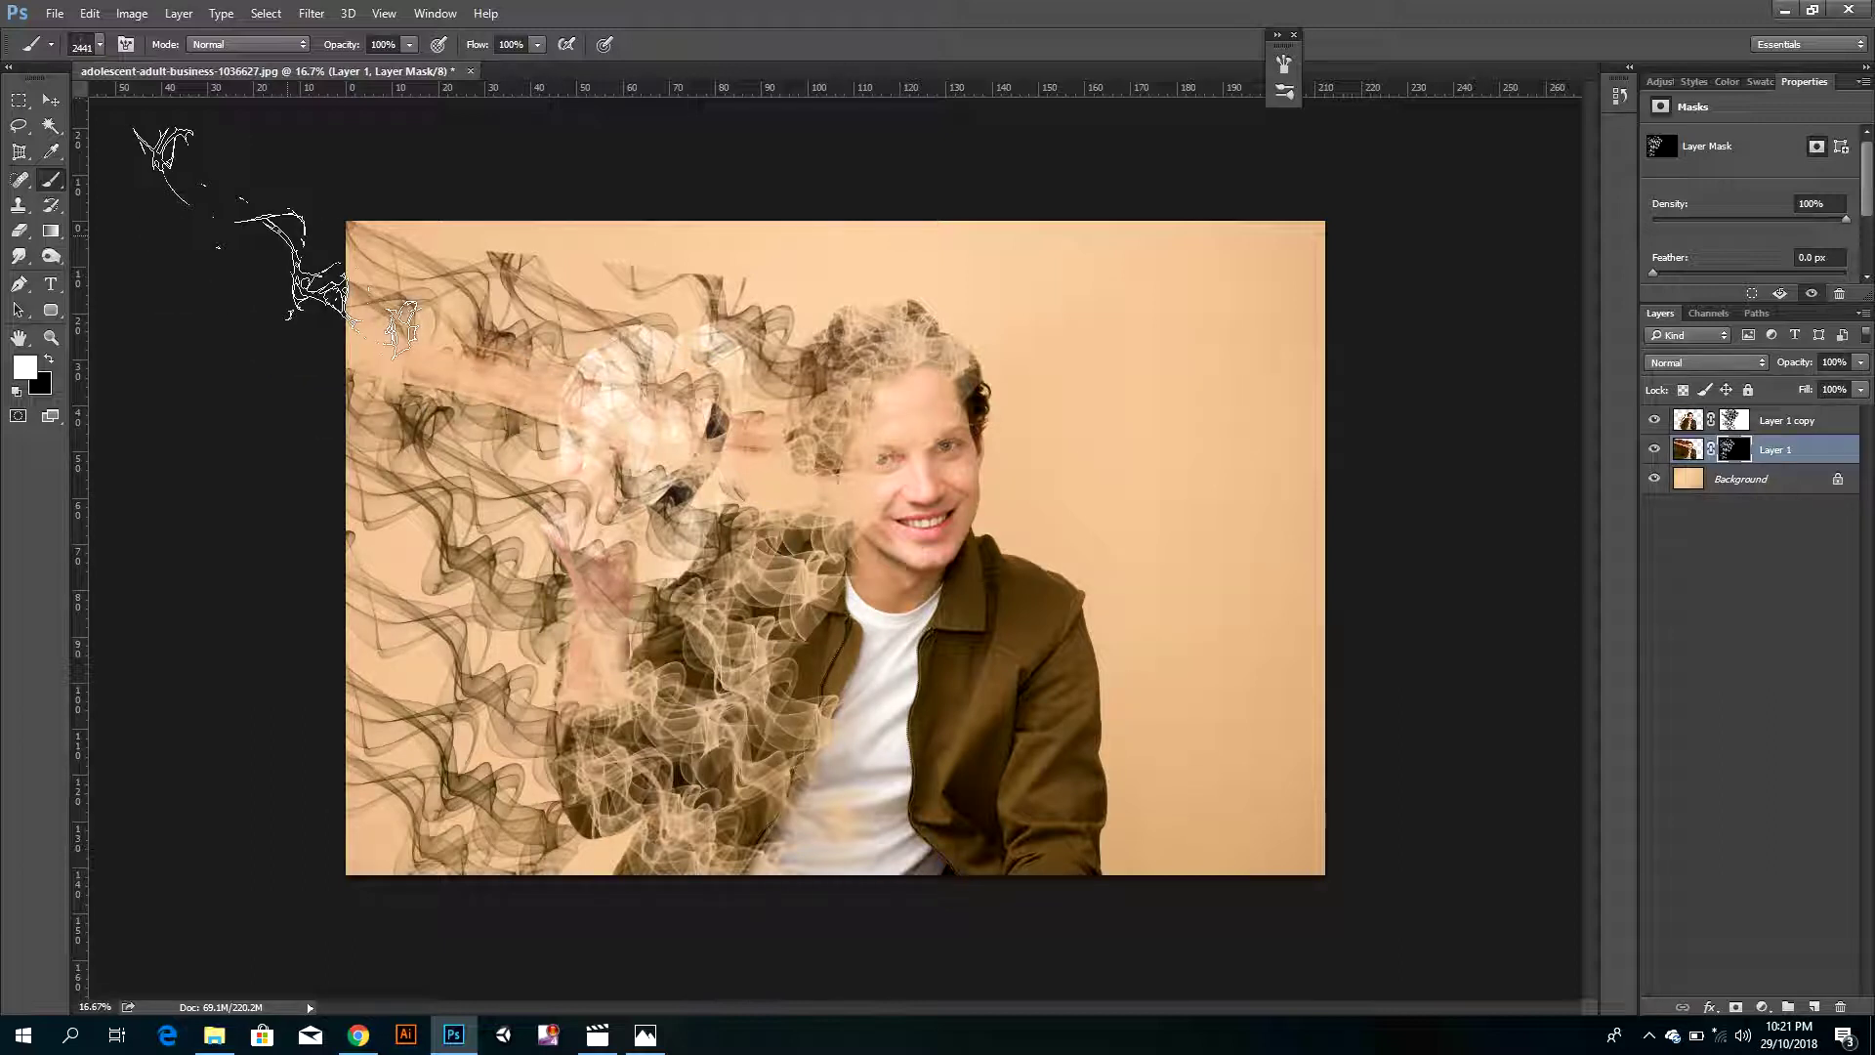
{"action": "left_click", "coordinate": [263, 247]}
{"action": "left_click", "coordinate": [325, 210]}
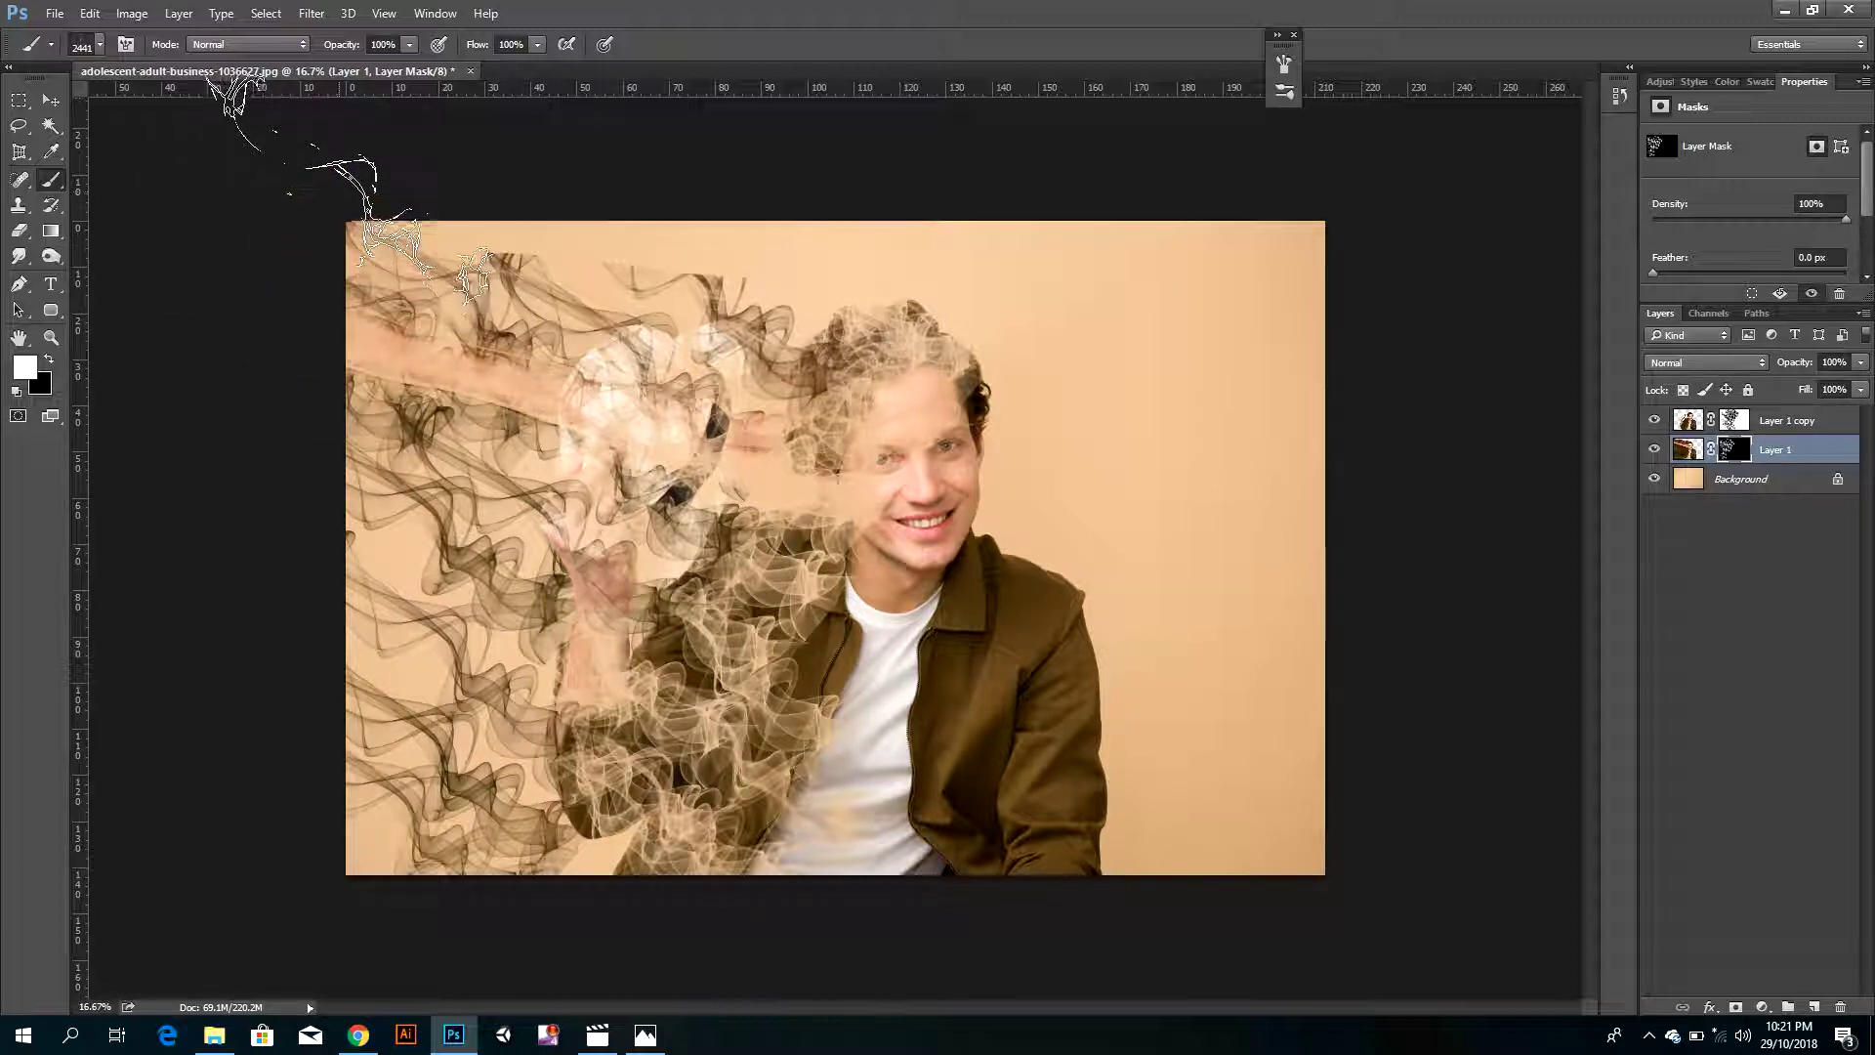
{"action": "left_click", "coordinate": [339, 181]}
{"action": "left_click", "coordinate": [262, 260]}
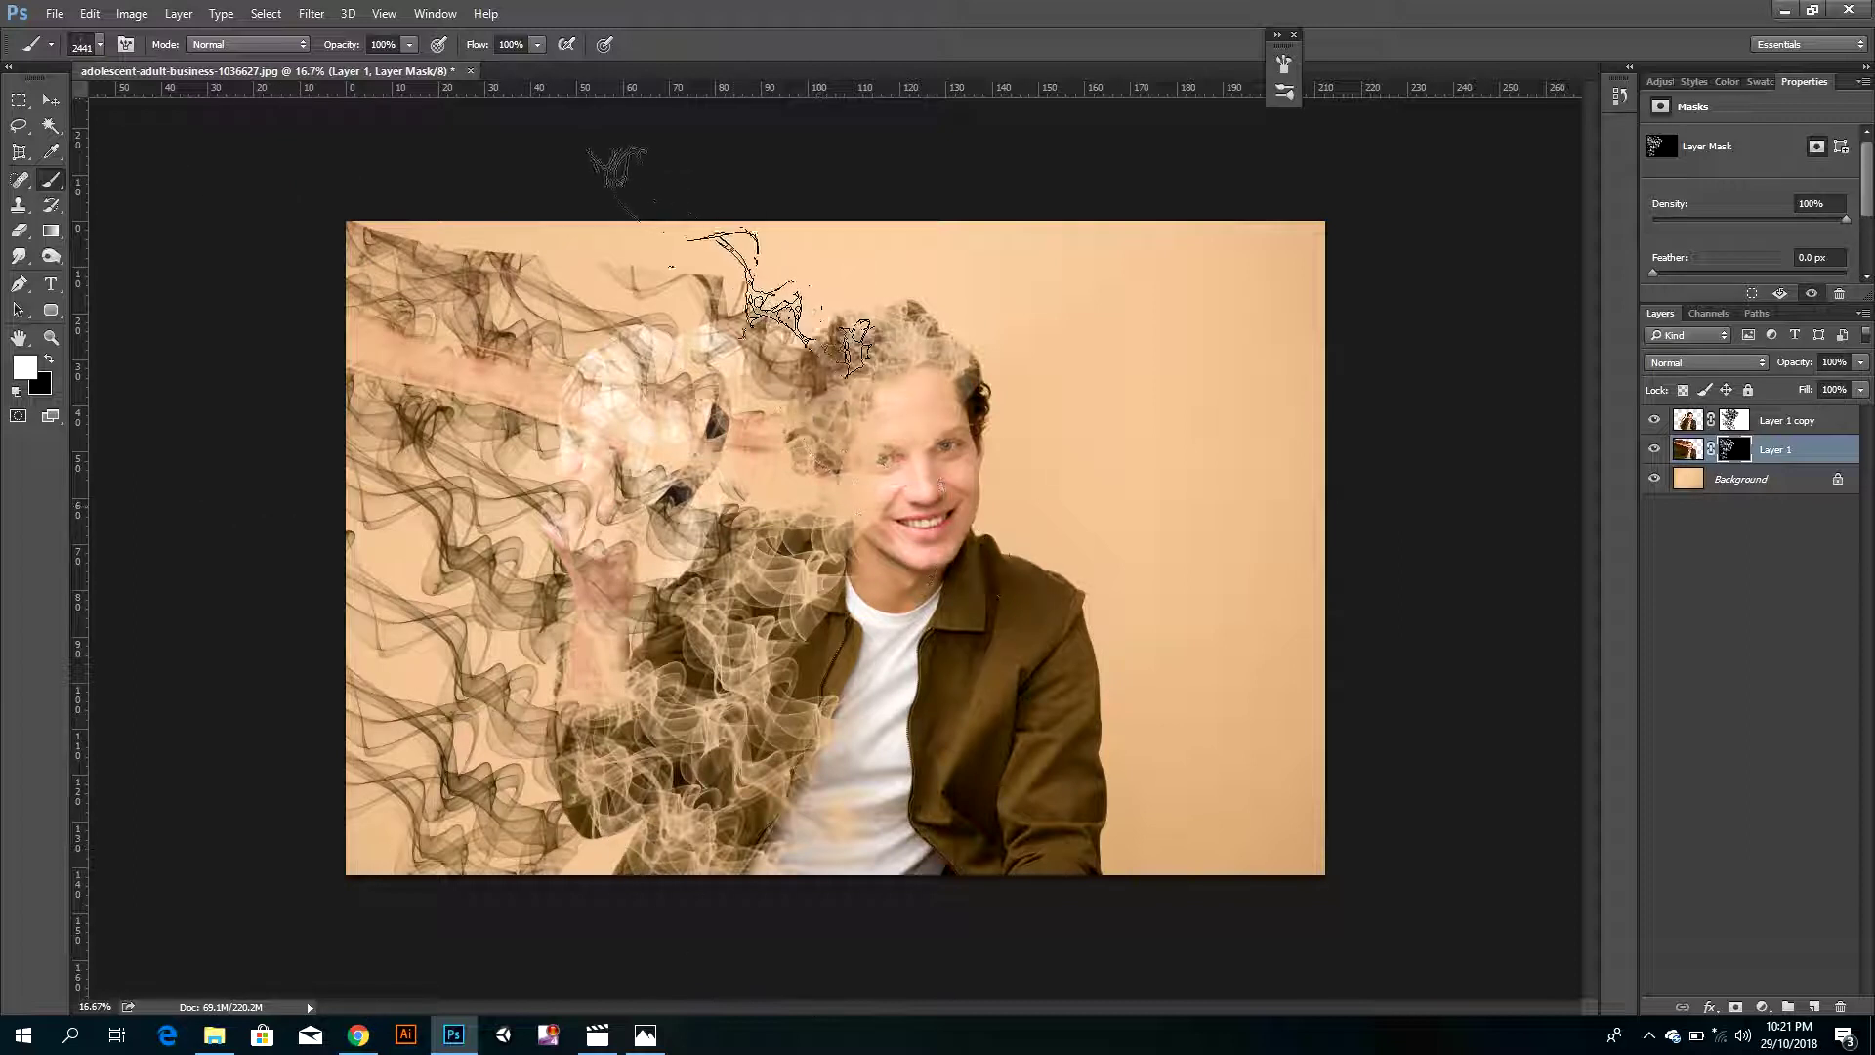
- Stamp white dispersion wisps on Layer 1's mask above the hair and near the photo's lower-left edge
{"action": "left_click", "coordinate": [729, 256]}
{"action": "left_click", "coordinate": [837, 226]}
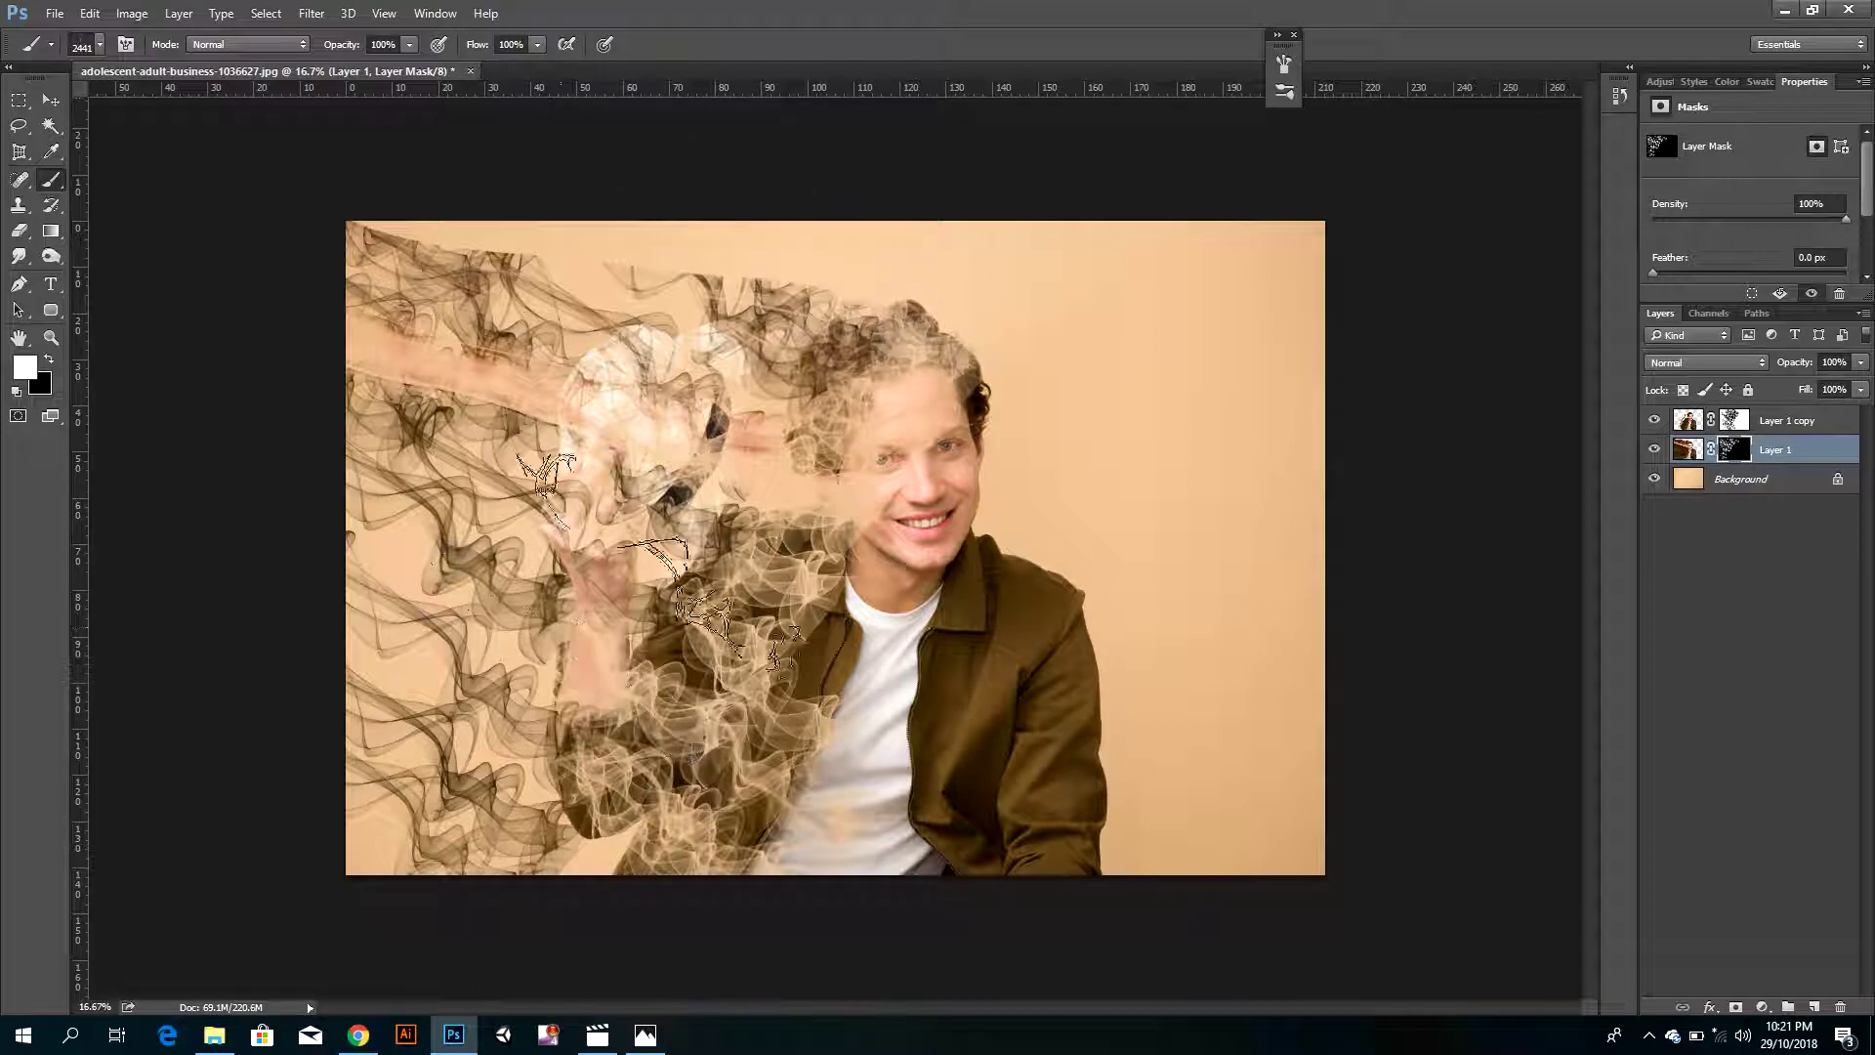
{"action": "left_click", "coordinate": [293, 775]}
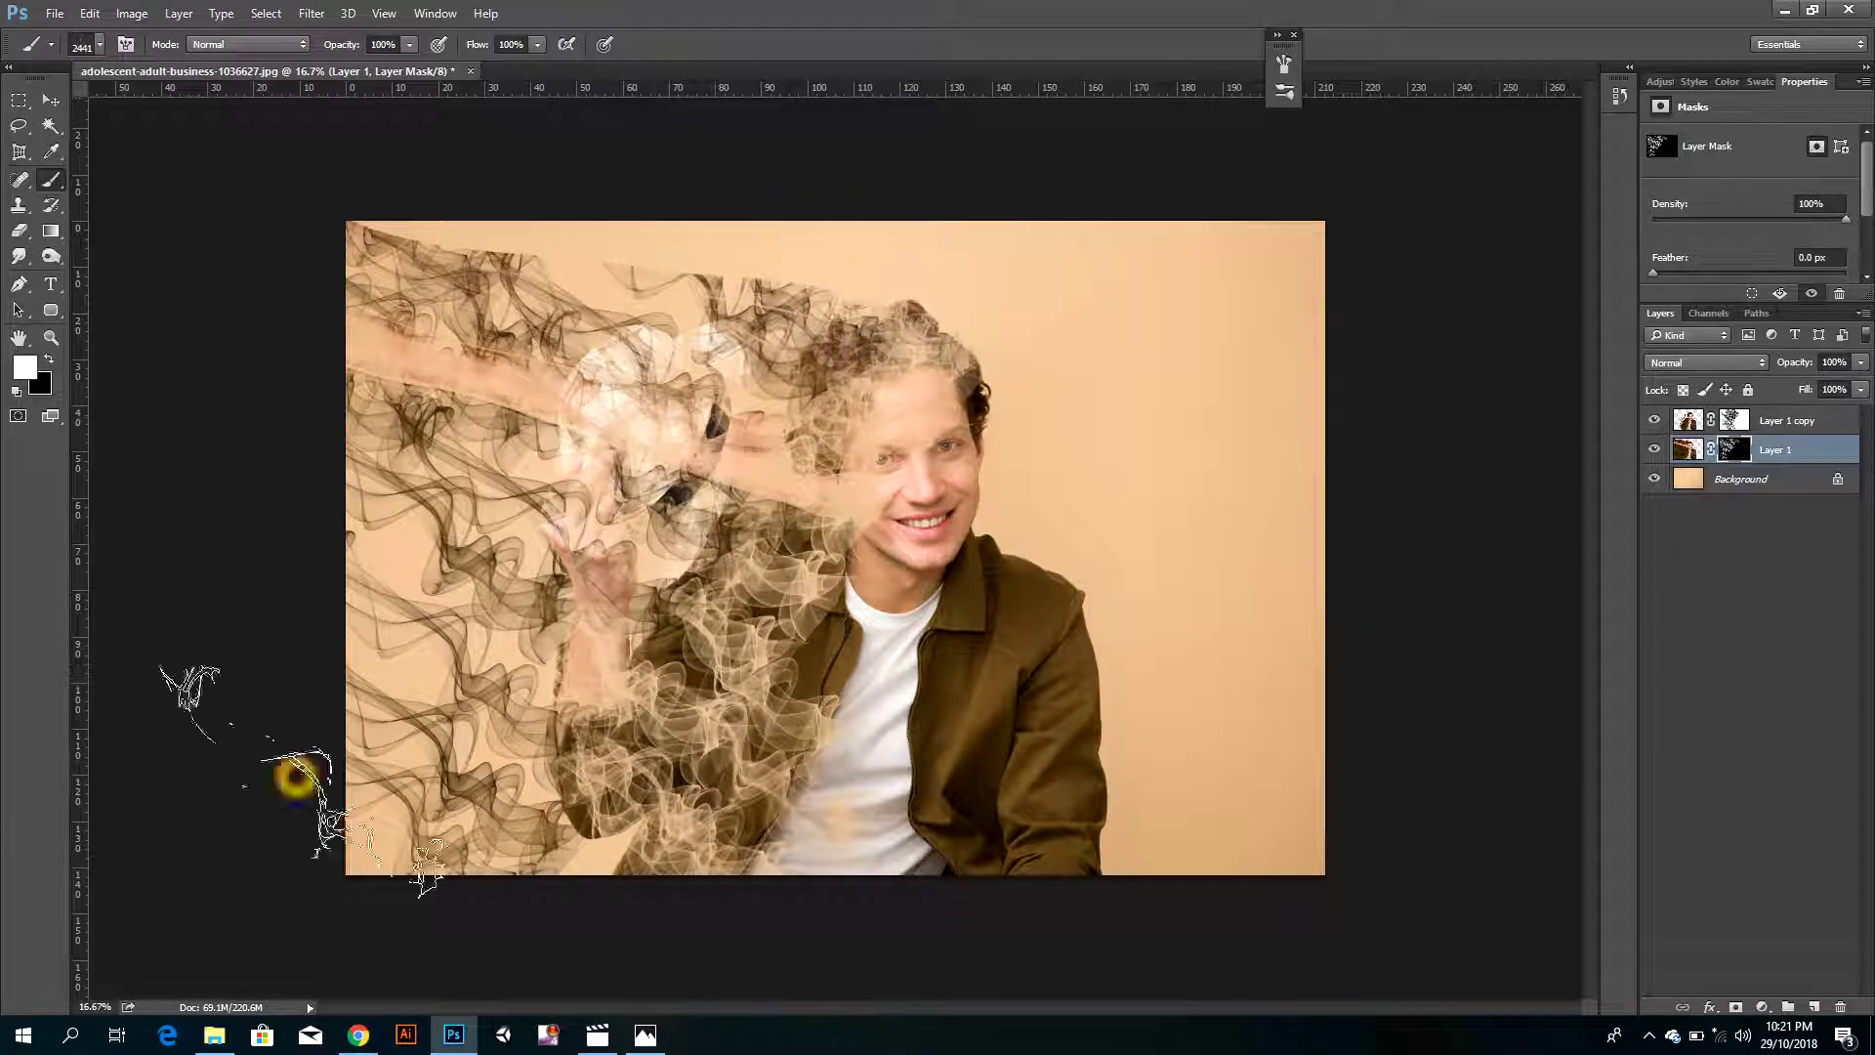
- Stamp white dispersion wisps on Layer 1's mask around the cheek and jaw and at the photo's lower-left corner
{"action": "left_click", "coordinate": [872, 496]}
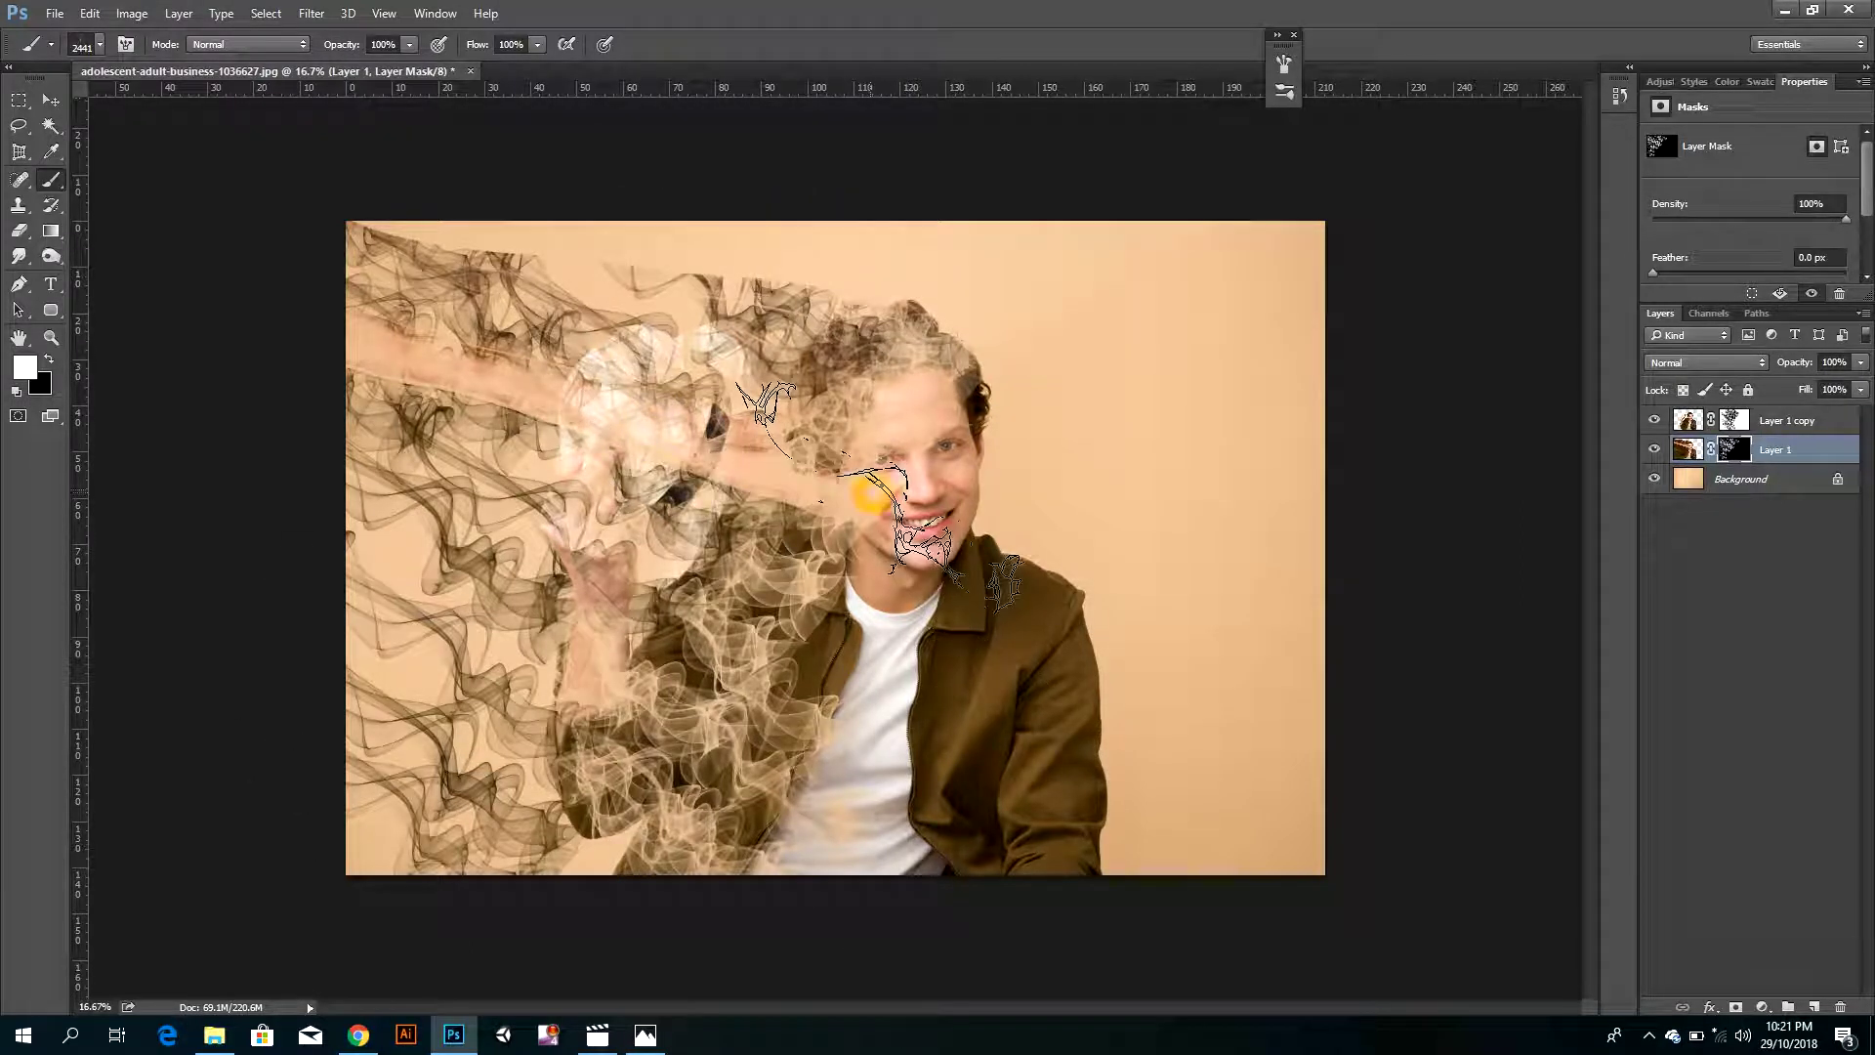
{"action": "left_click", "coordinate": [861, 553]}
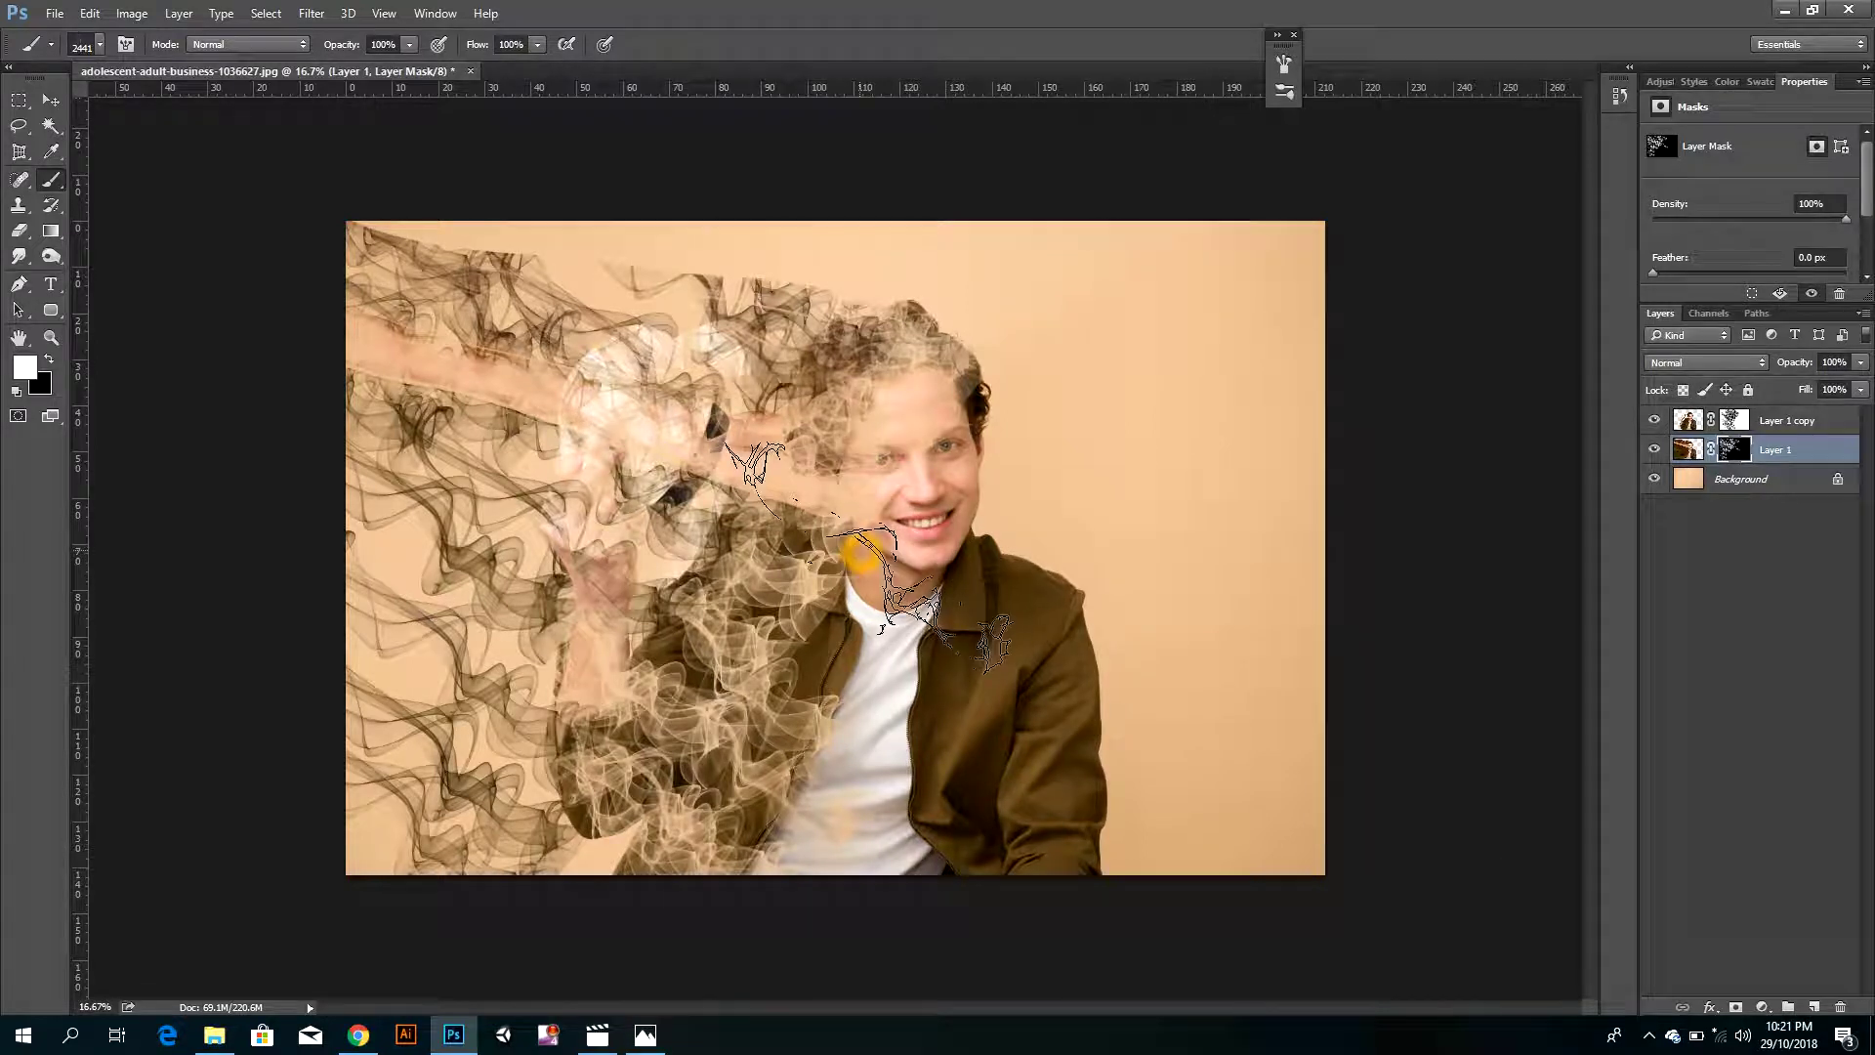
{"action": "left_click", "coordinate": [887, 522]}
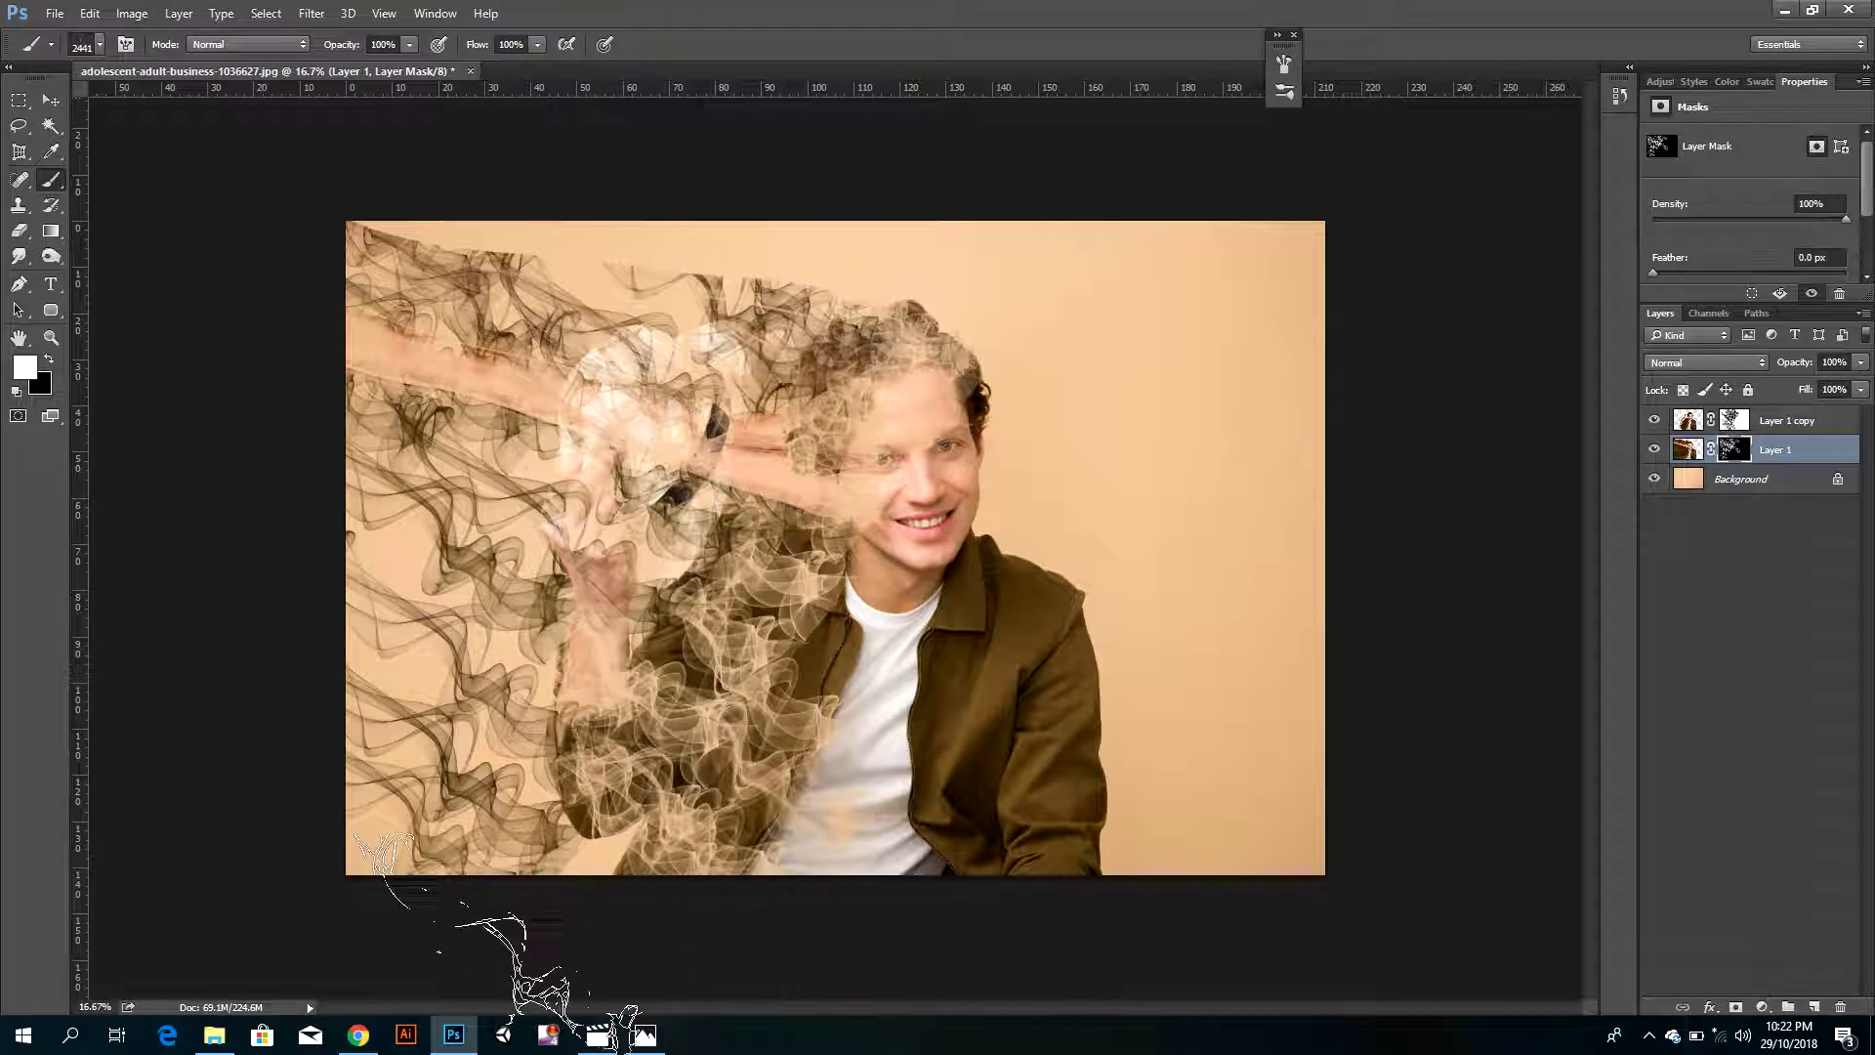
{"action": "left_click", "coordinate": [355, 827]}
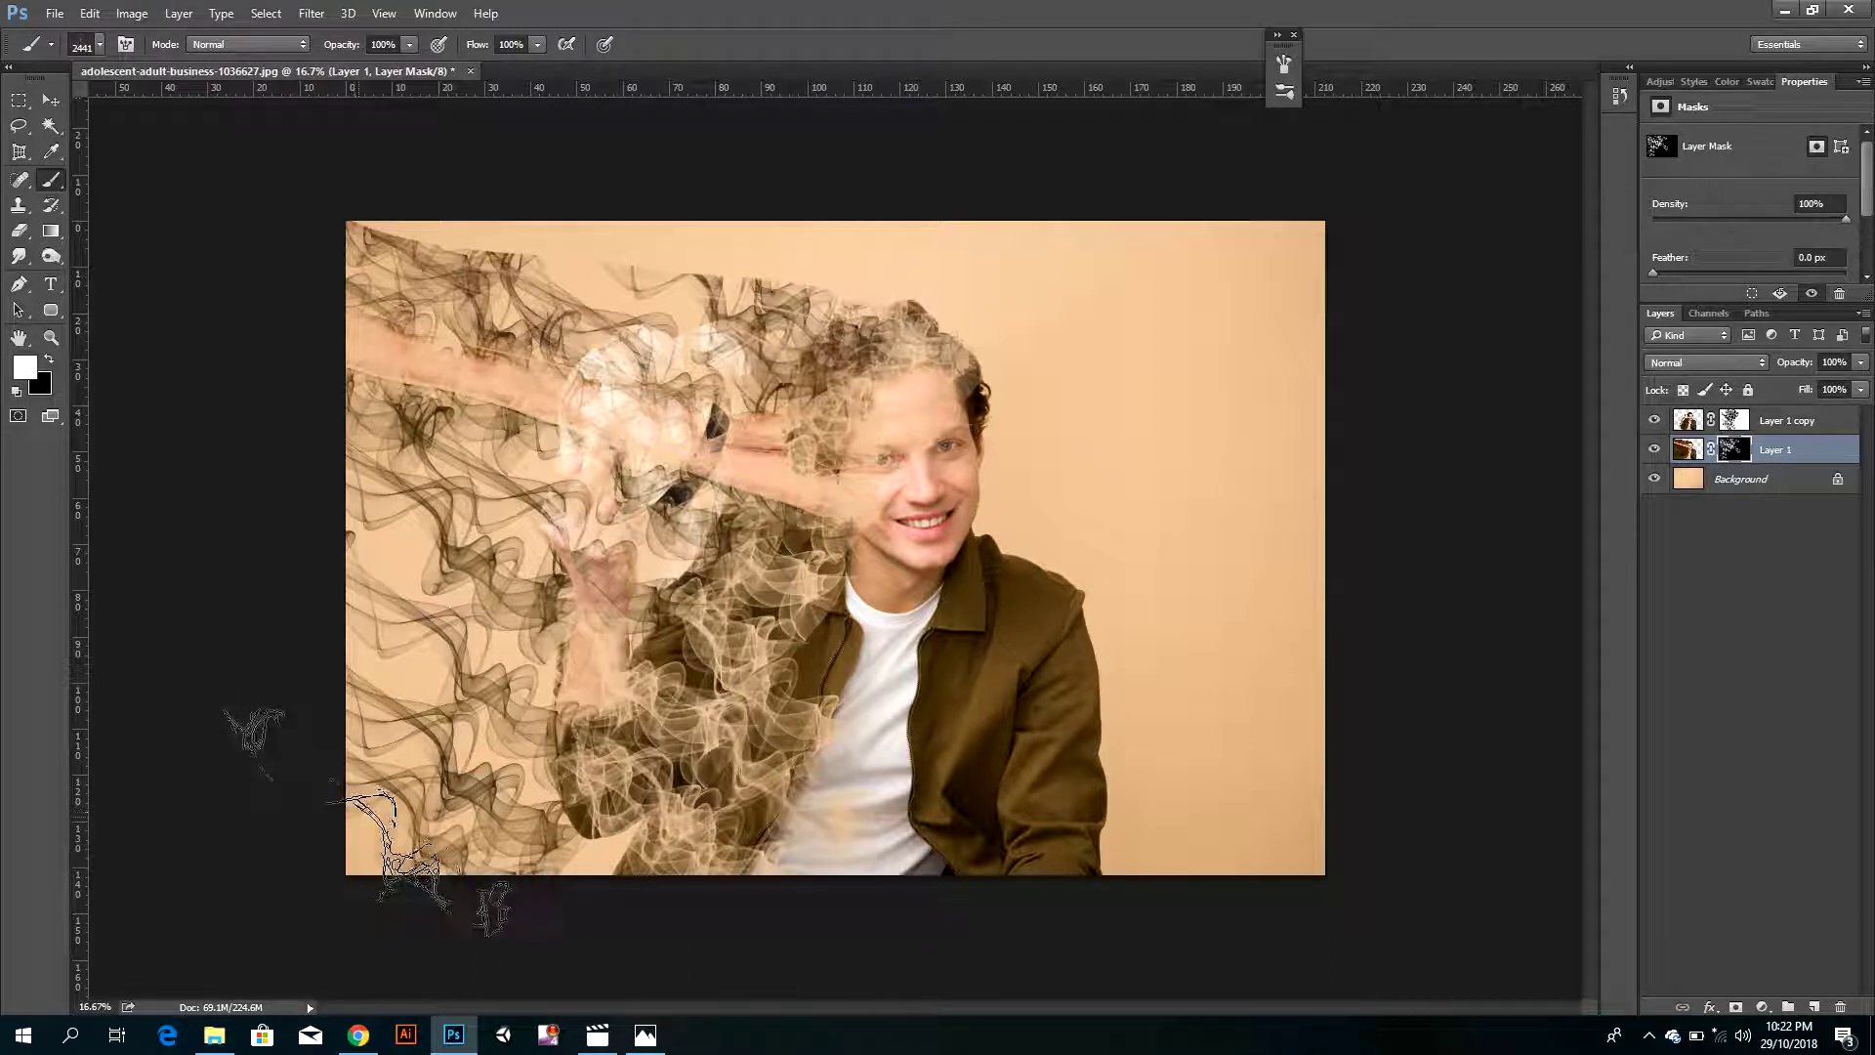
- Make Layer 1 copy's mask active and switch the foreground colour to black
{"action": "left_click", "coordinate": [1737, 440]}
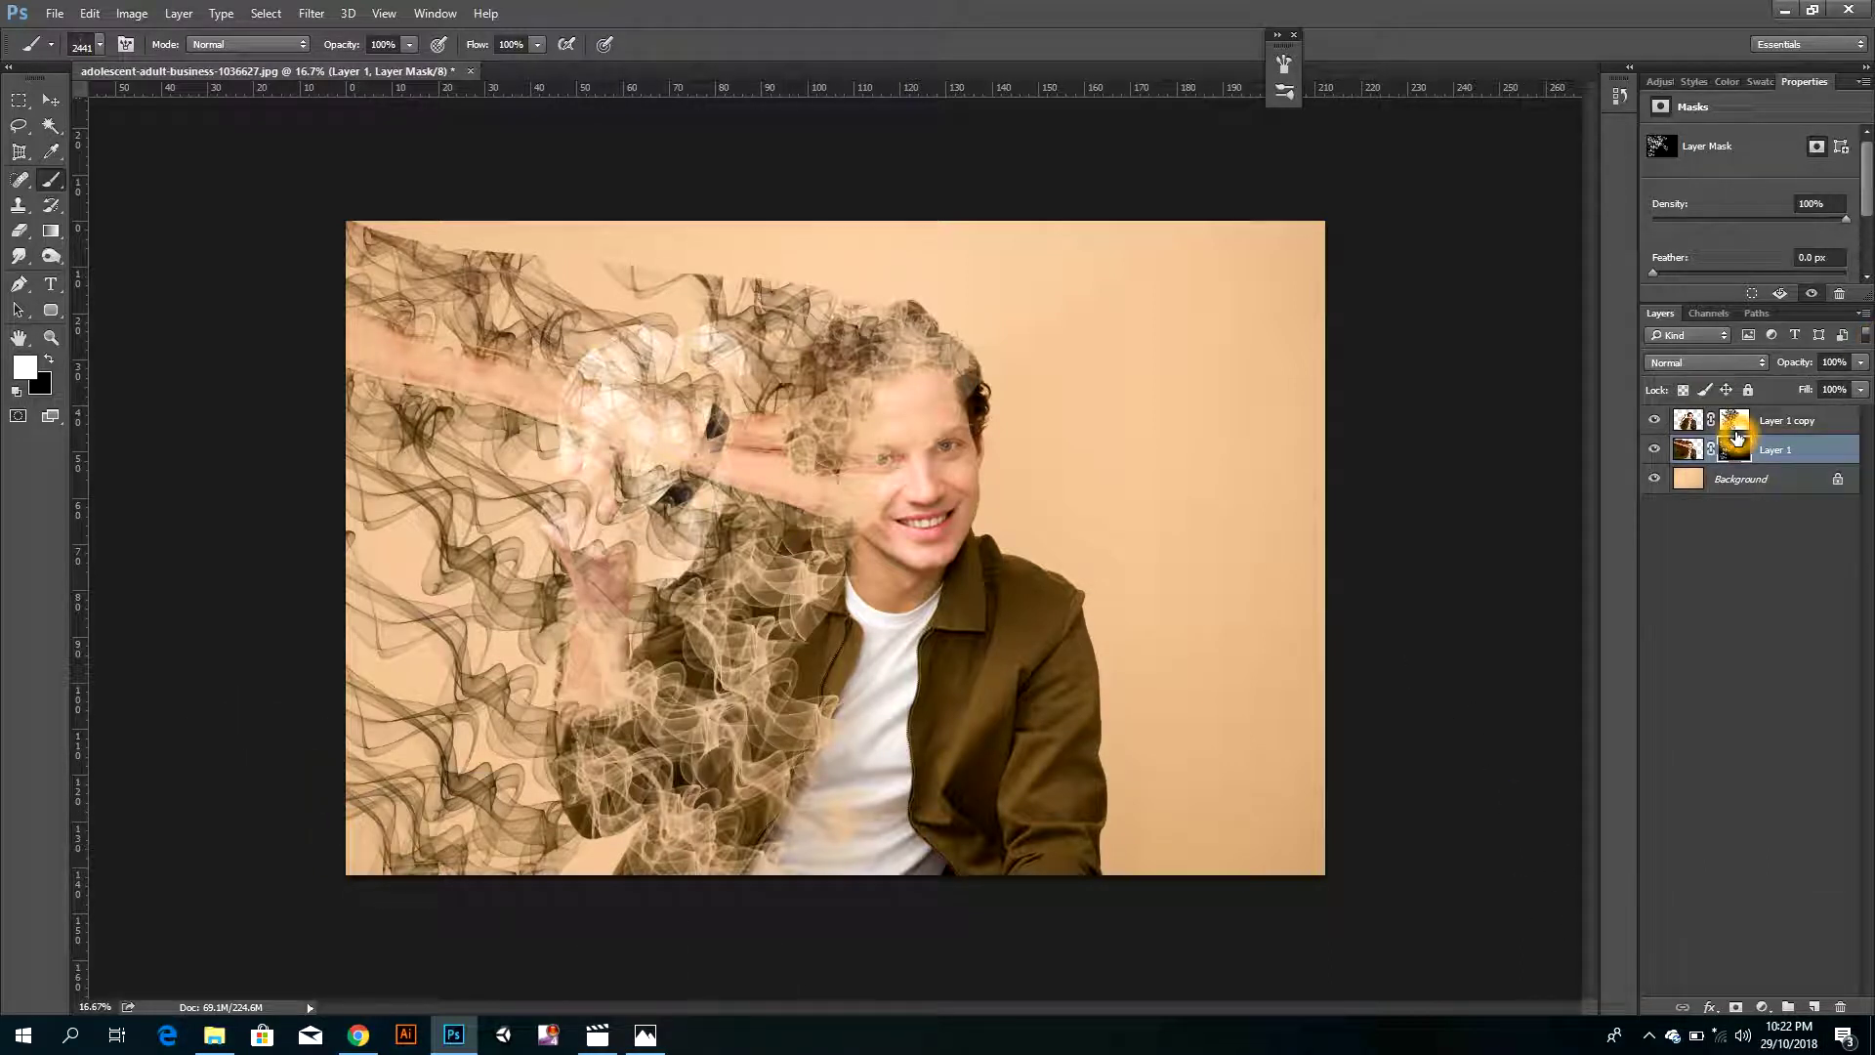
{"action": "left_click", "coordinate": [1736, 423]}
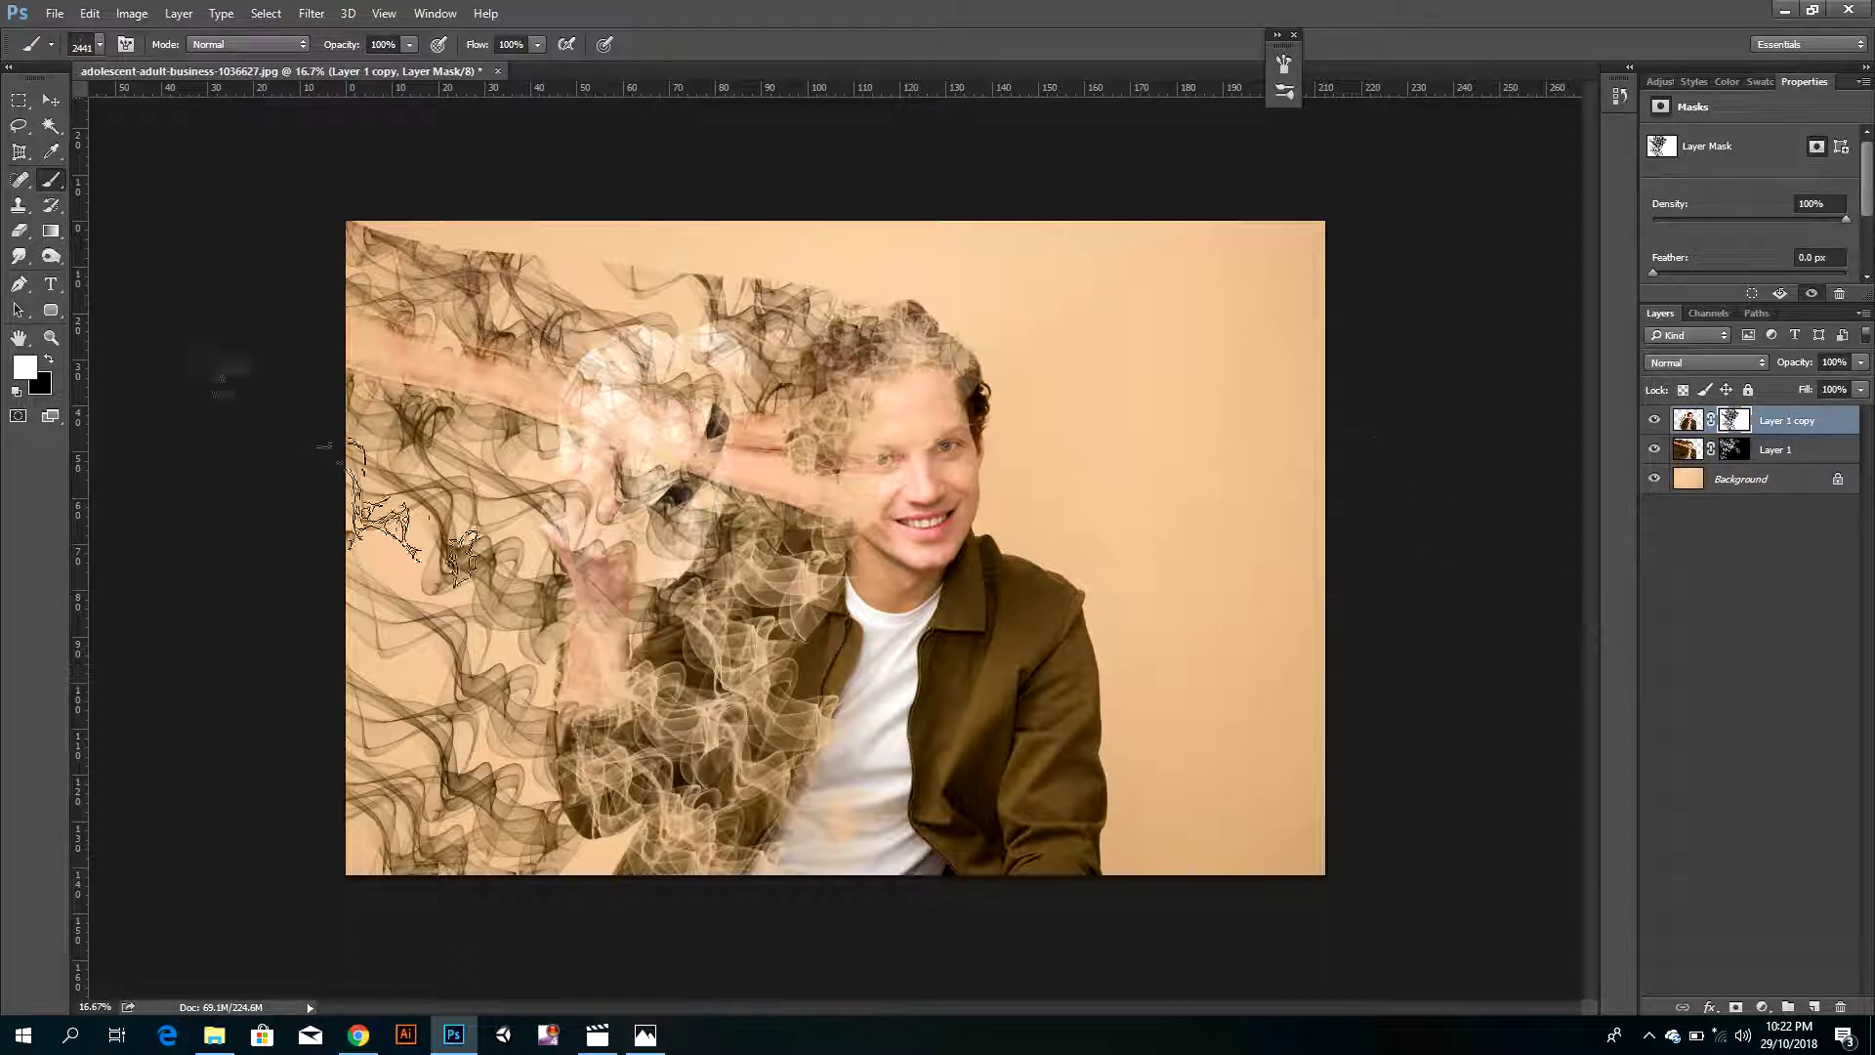
{"action": "left_click", "coordinate": [48, 363]}
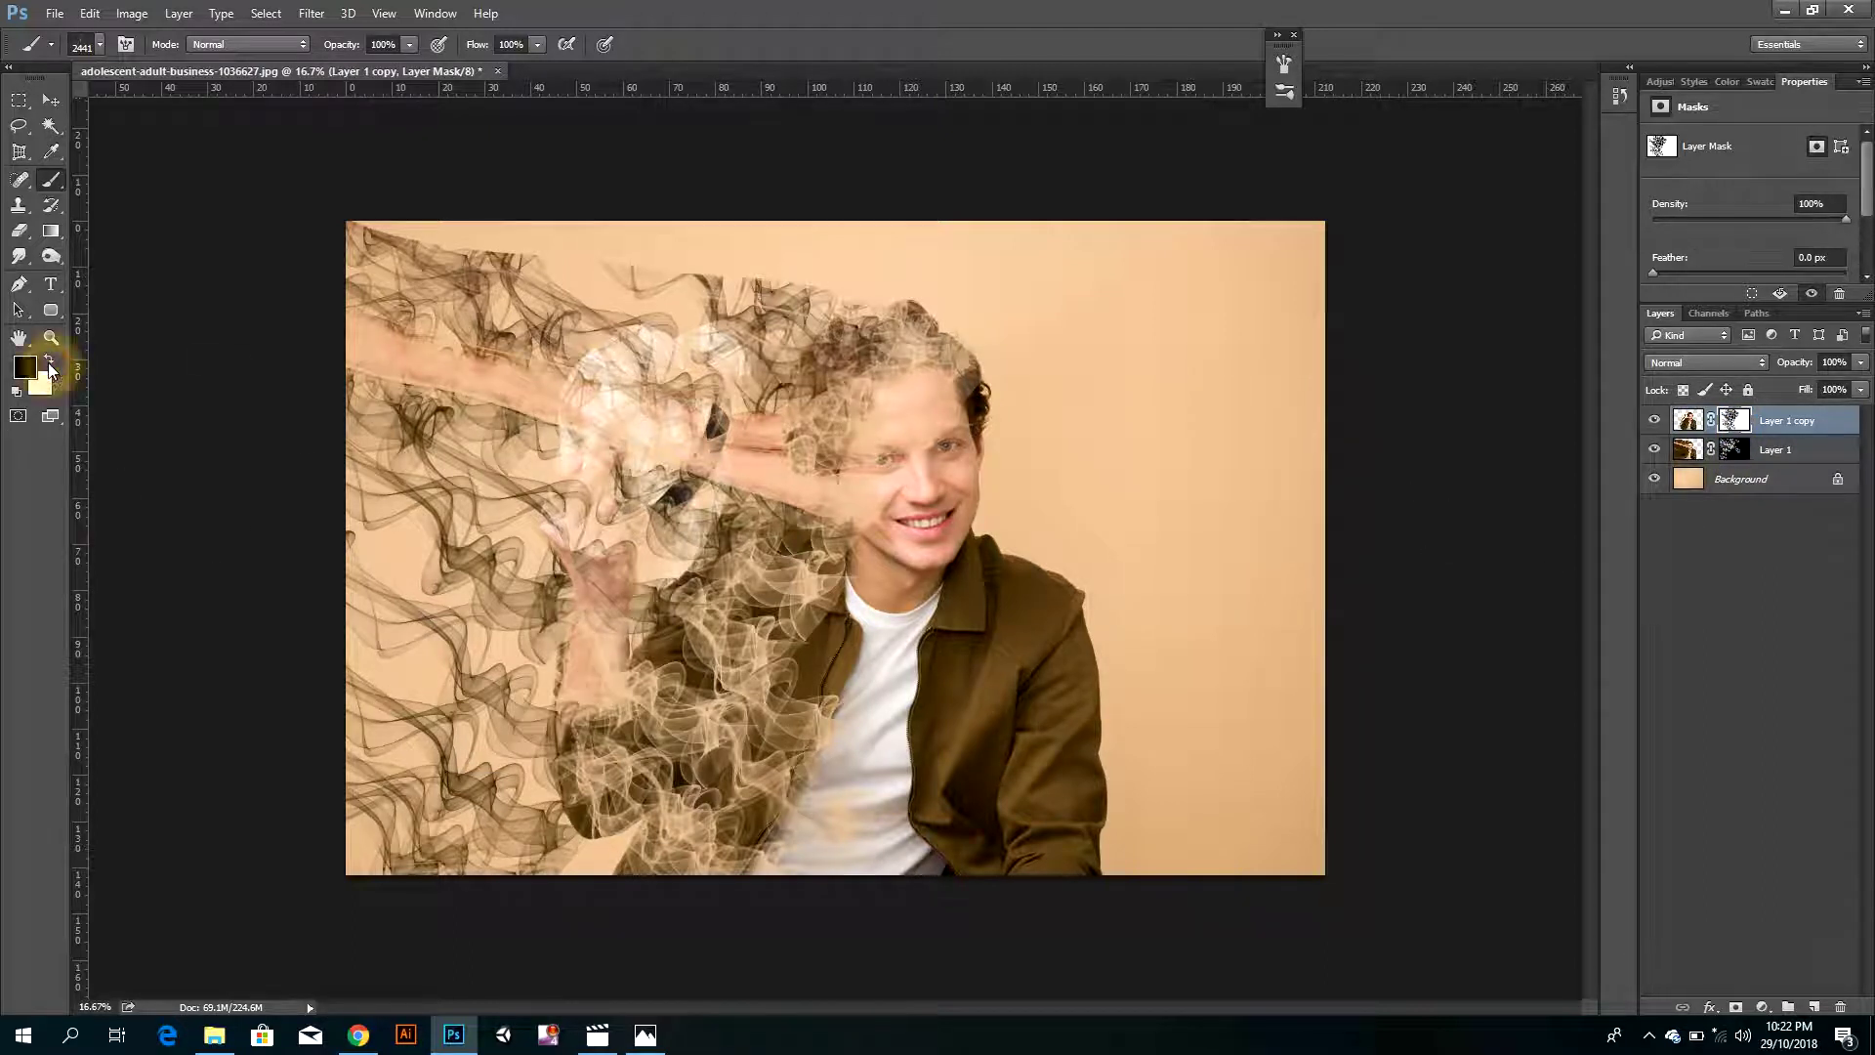
- Choose the 43 px speckled brush tip and enlarge it to 444 px
{"action": "left_click", "coordinate": [1277, 35]}
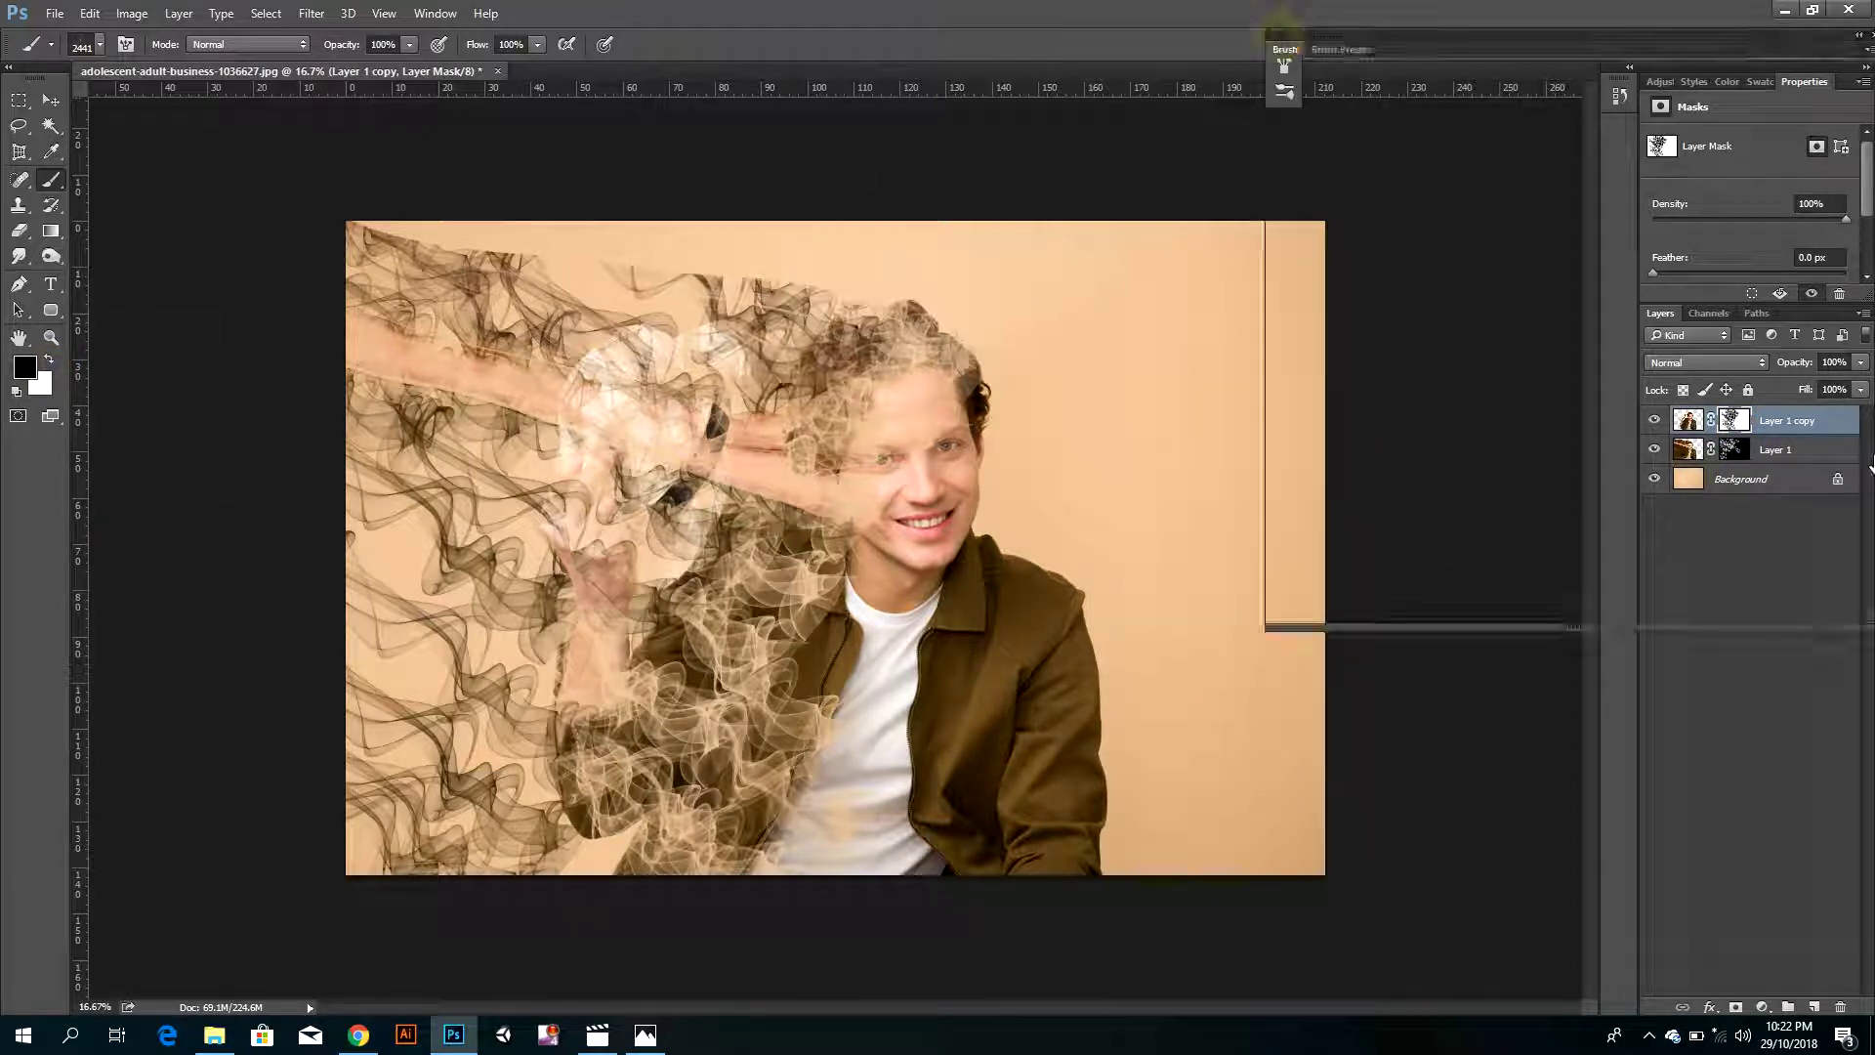
{"action": "left_click", "coordinate": [1804, 481]}
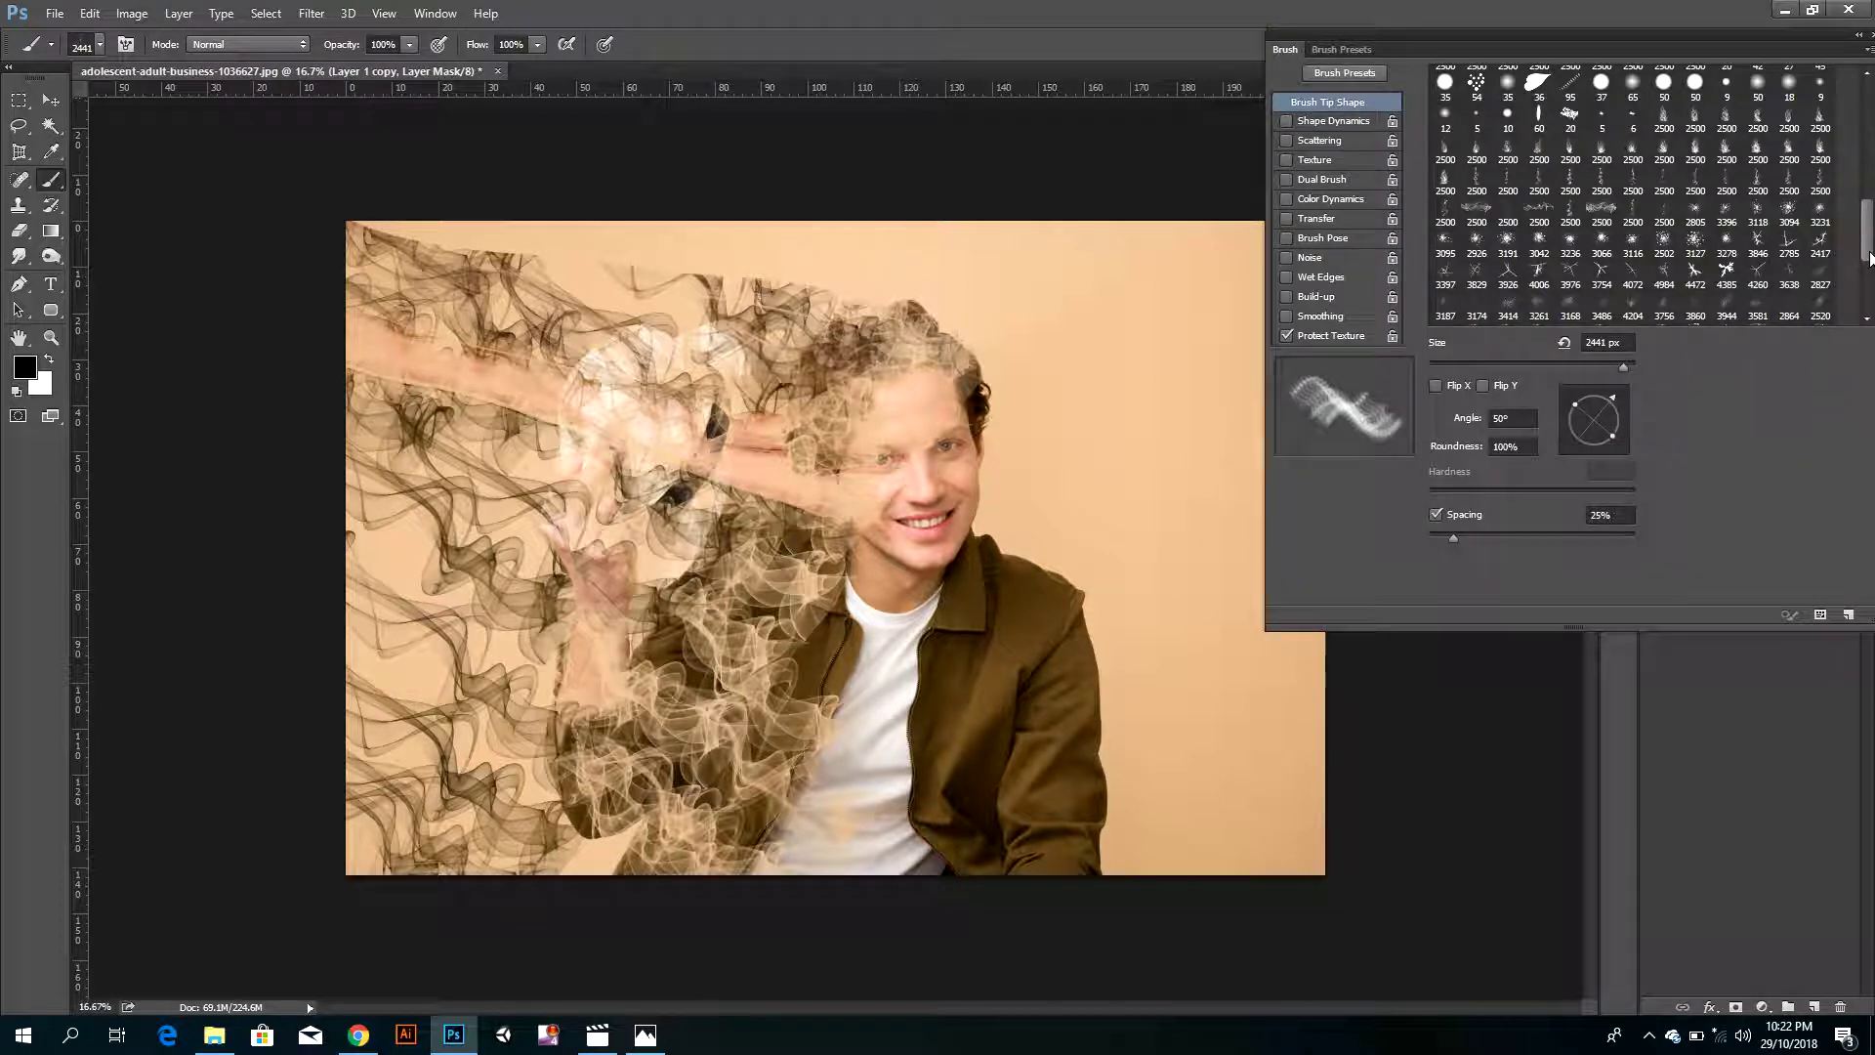
{"action": "left_click", "coordinate": [1867, 253]}
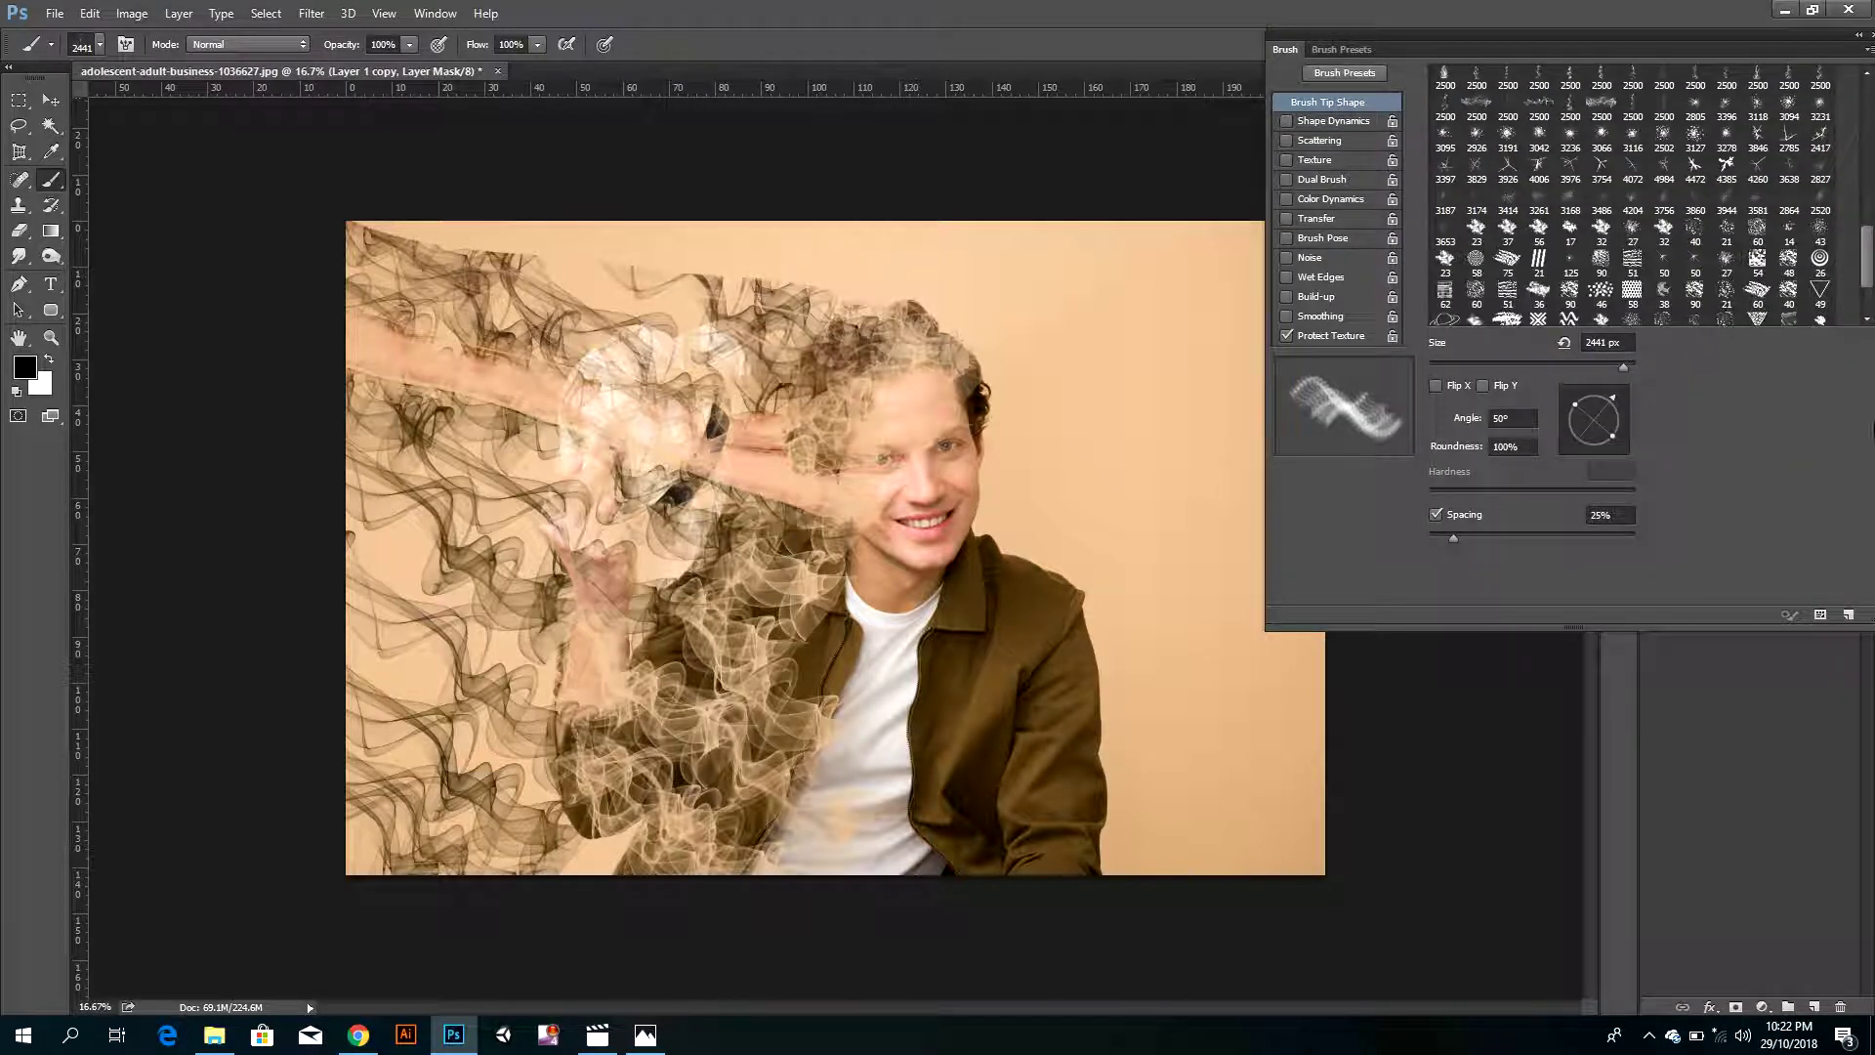
{"action": "left_click", "coordinate": [1820, 232]}
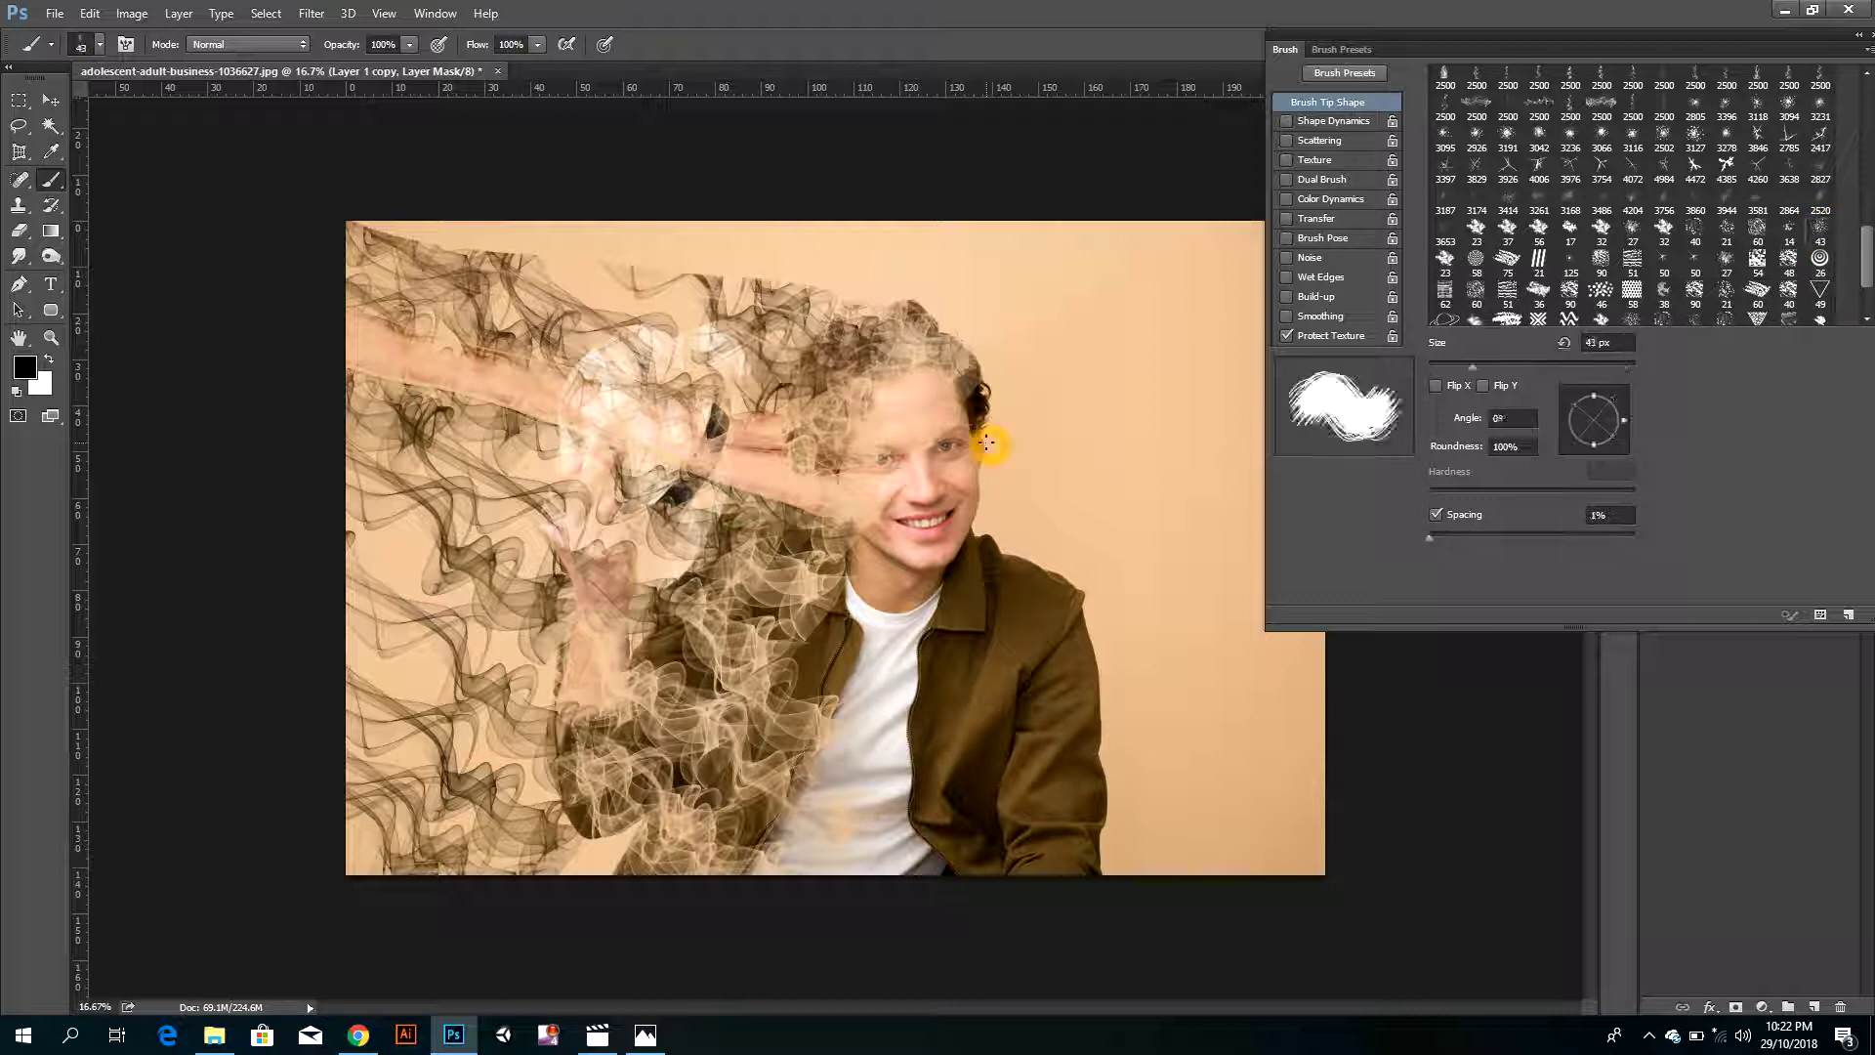
{"action": "left_click", "coordinate": [1590, 363]}
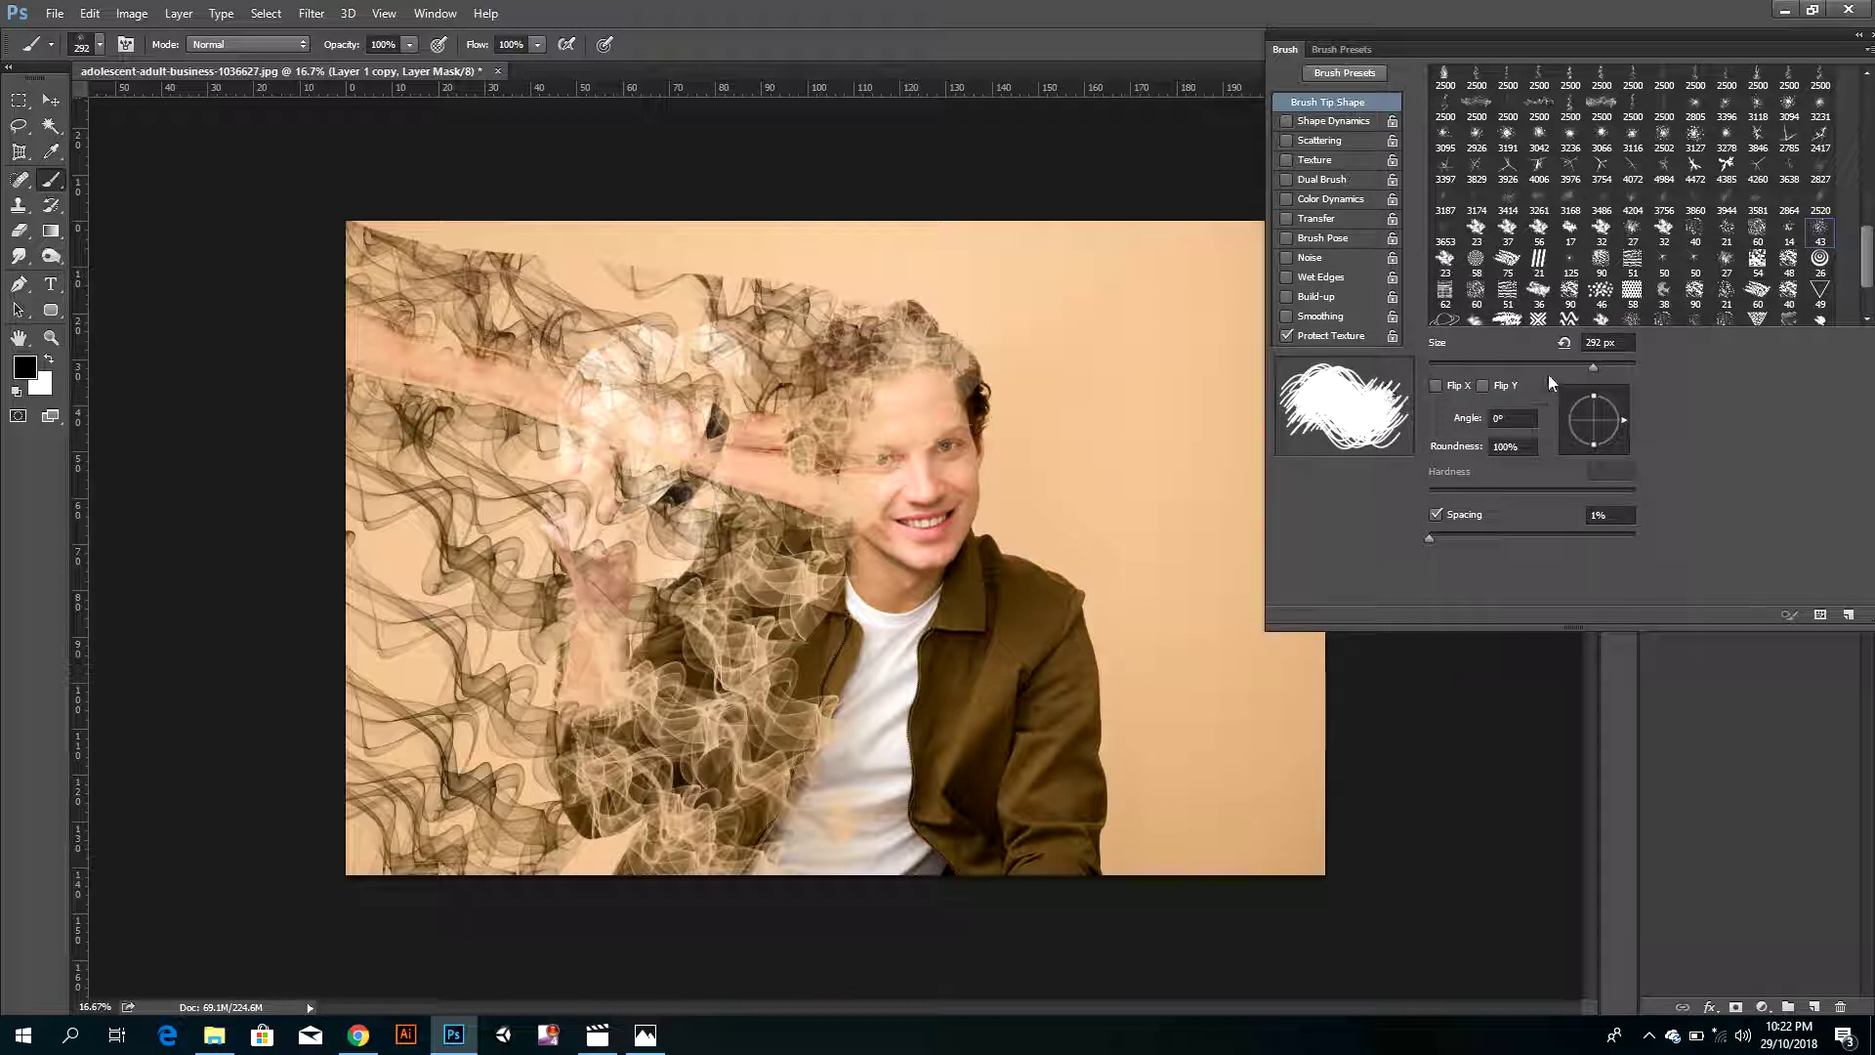
{"action": "left_click", "coordinate": [1609, 365]}
{"action": "mouse_move", "coordinate": [920, 435]}
{"action": "left_mouse_down"}
{"action": "mouse_move", "coordinate": [890, 419]}
{"action": "mouse_move", "coordinate": [858, 494]}
{"action": "mouse_move", "coordinate": [840, 467]}
{"action": "left_mouse_up"}
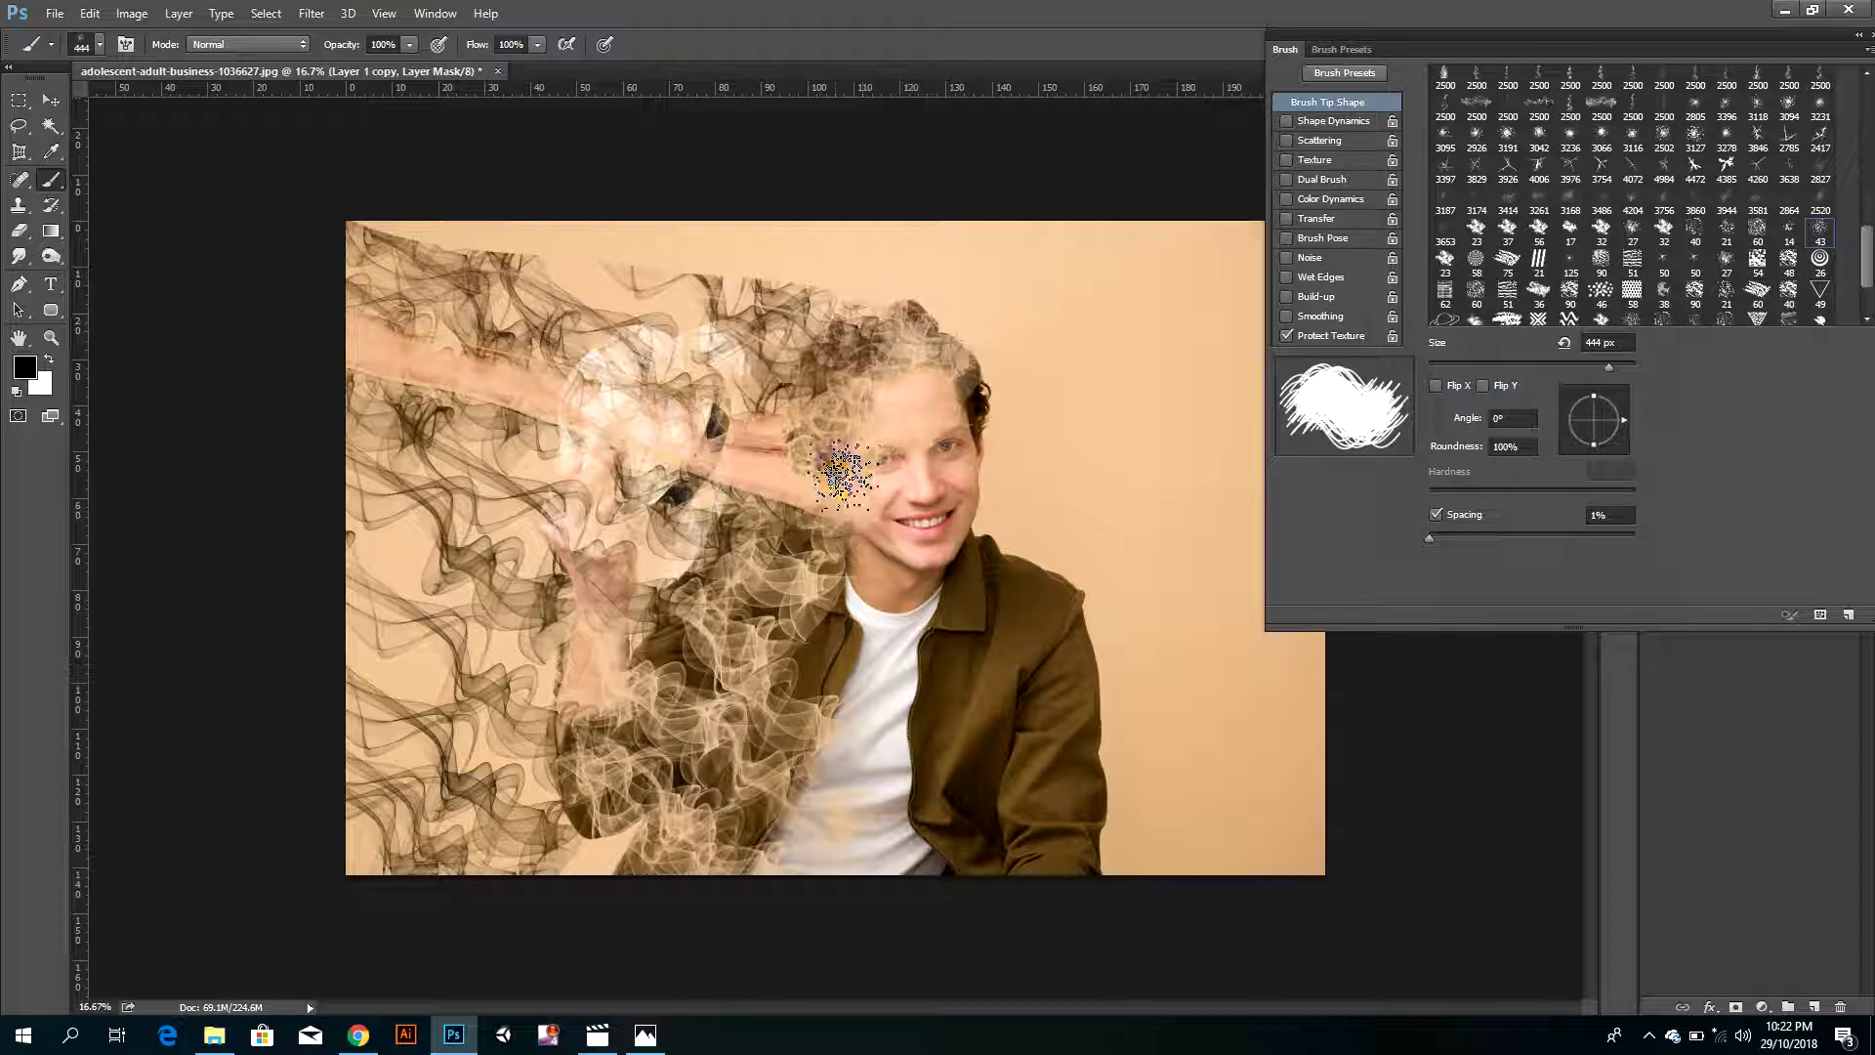
{"action": "left_click", "coordinate": [1861, 41]}
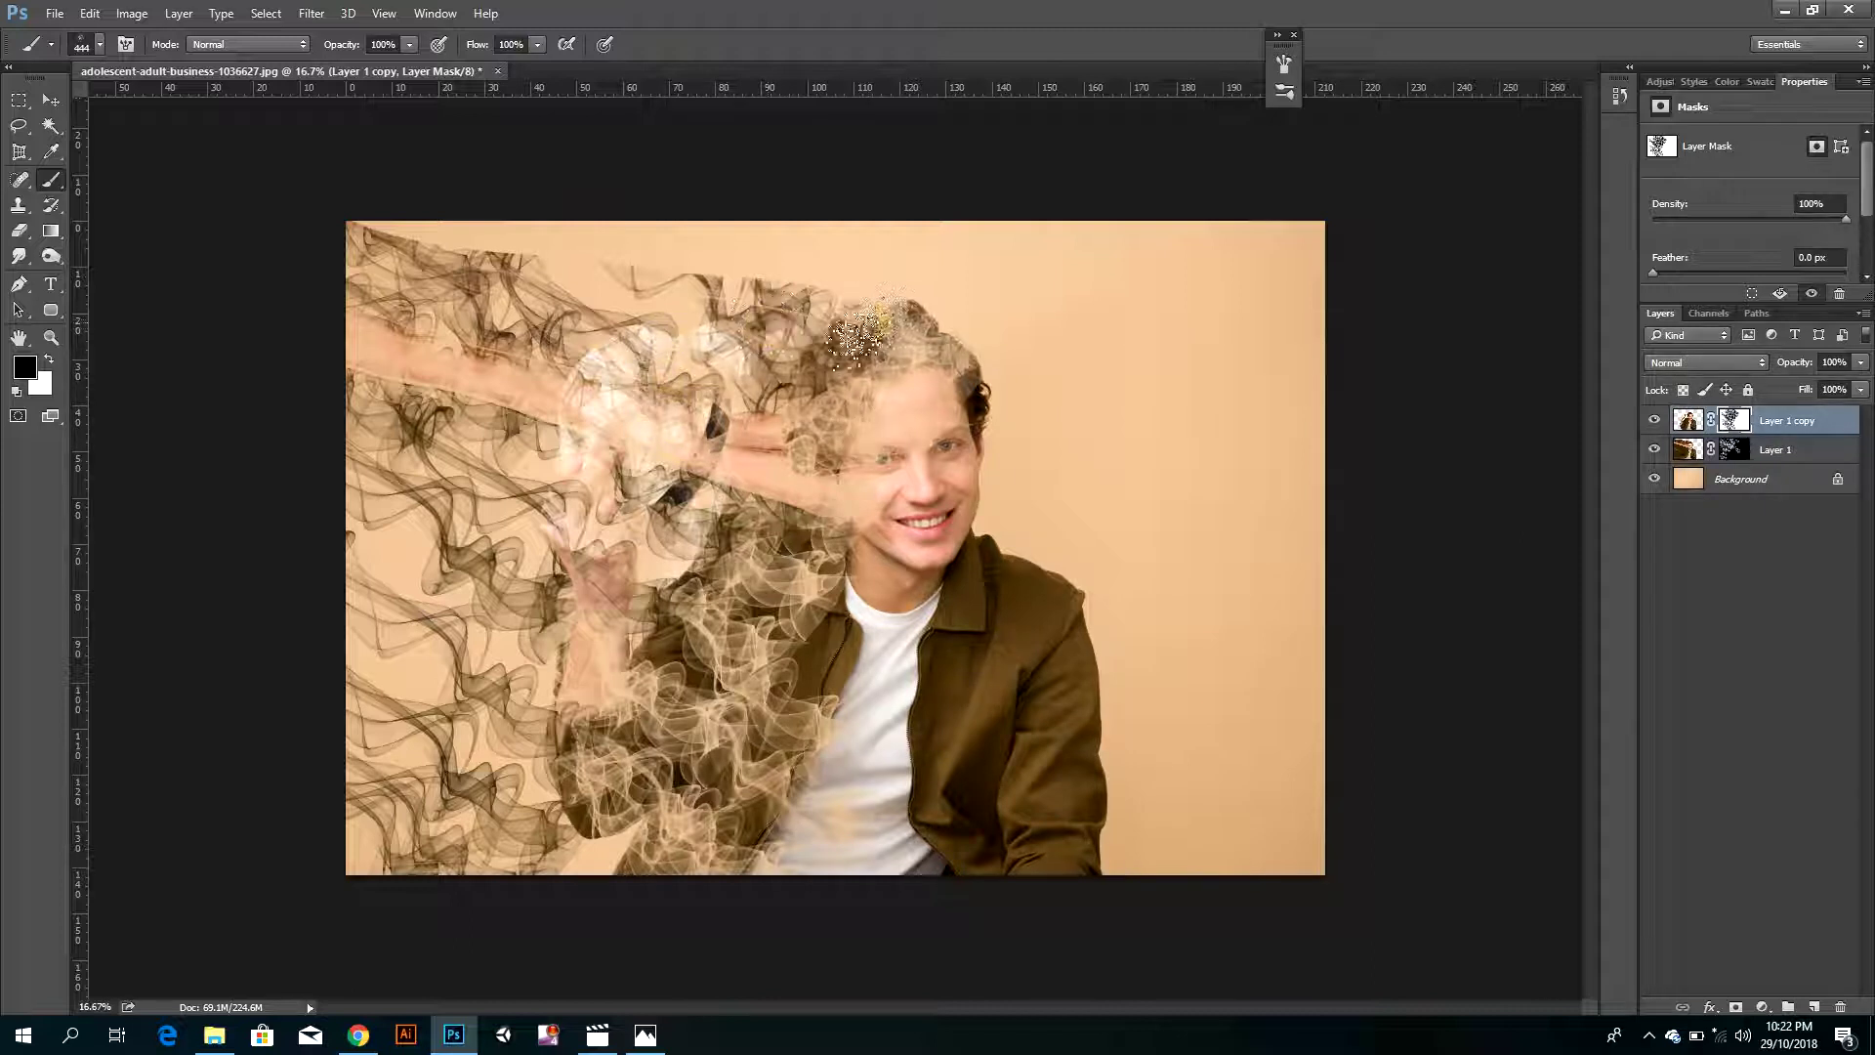
- Dab black speckles on Layer 1 copy's mask from the dispersing hair down past the forearm to the jacket sleeve
{"action": "left_click", "coordinate": [901, 315]}
{"action": "left_click", "coordinate": [811, 405]}
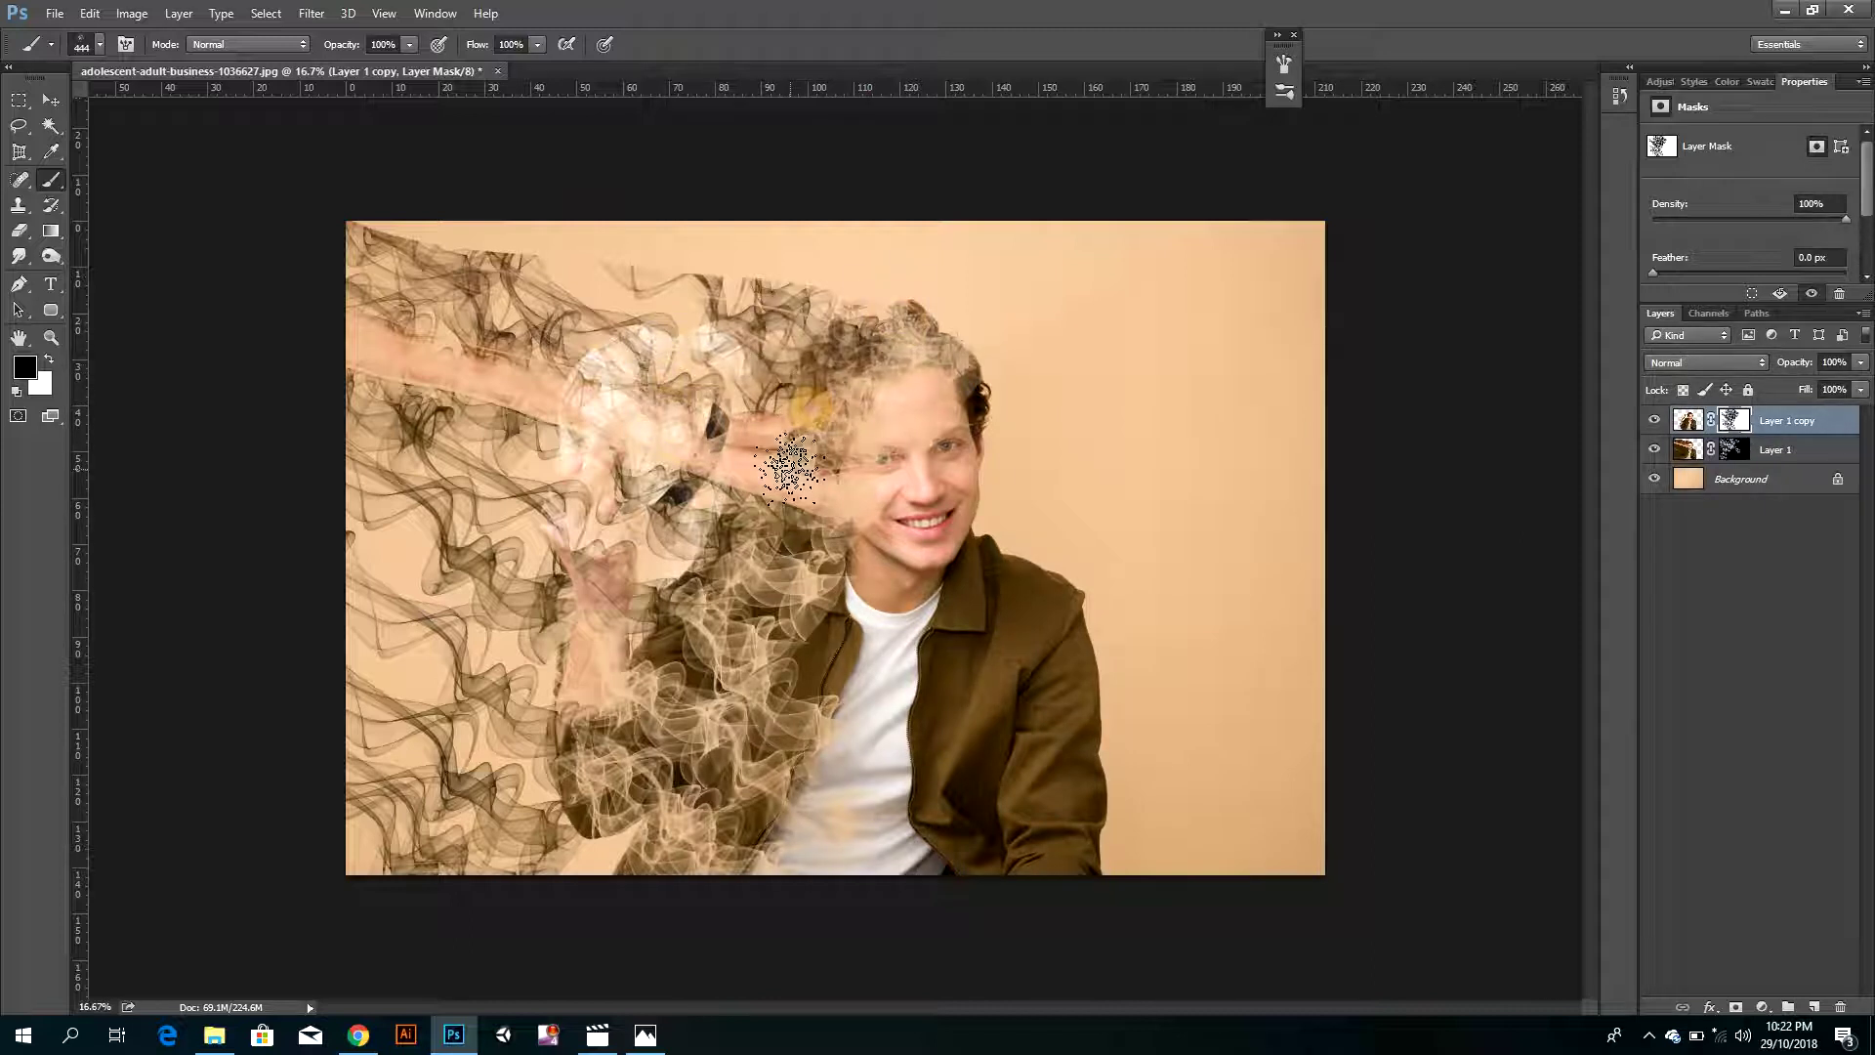
{"action": "left_click", "coordinate": [793, 469]}
{"action": "left_click", "coordinate": [726, 563]}
{"action": "left_click", "coordinate": [692, 668]}
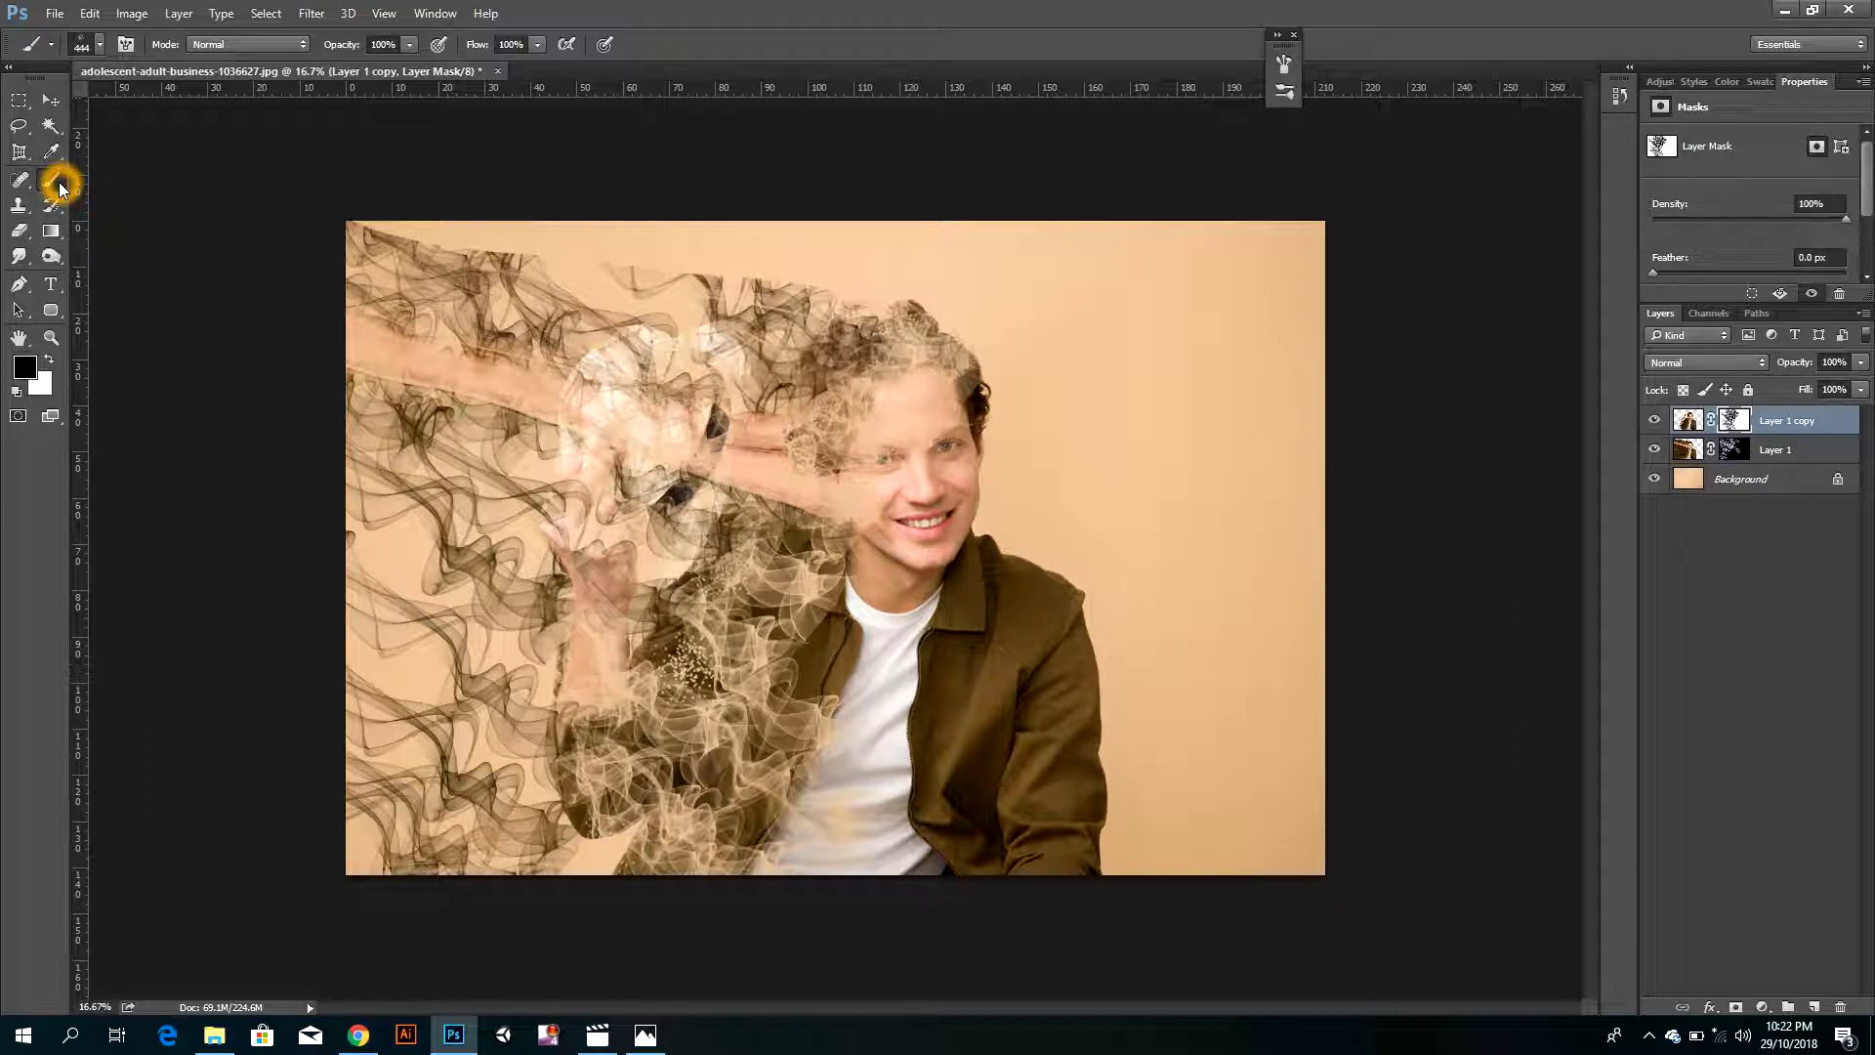
- Switch to a soft round 444 px brush and paint white on Layer 1 copy's mask to restore the face and hair
{"action": "left_click", "coordinate": [102, 46]}
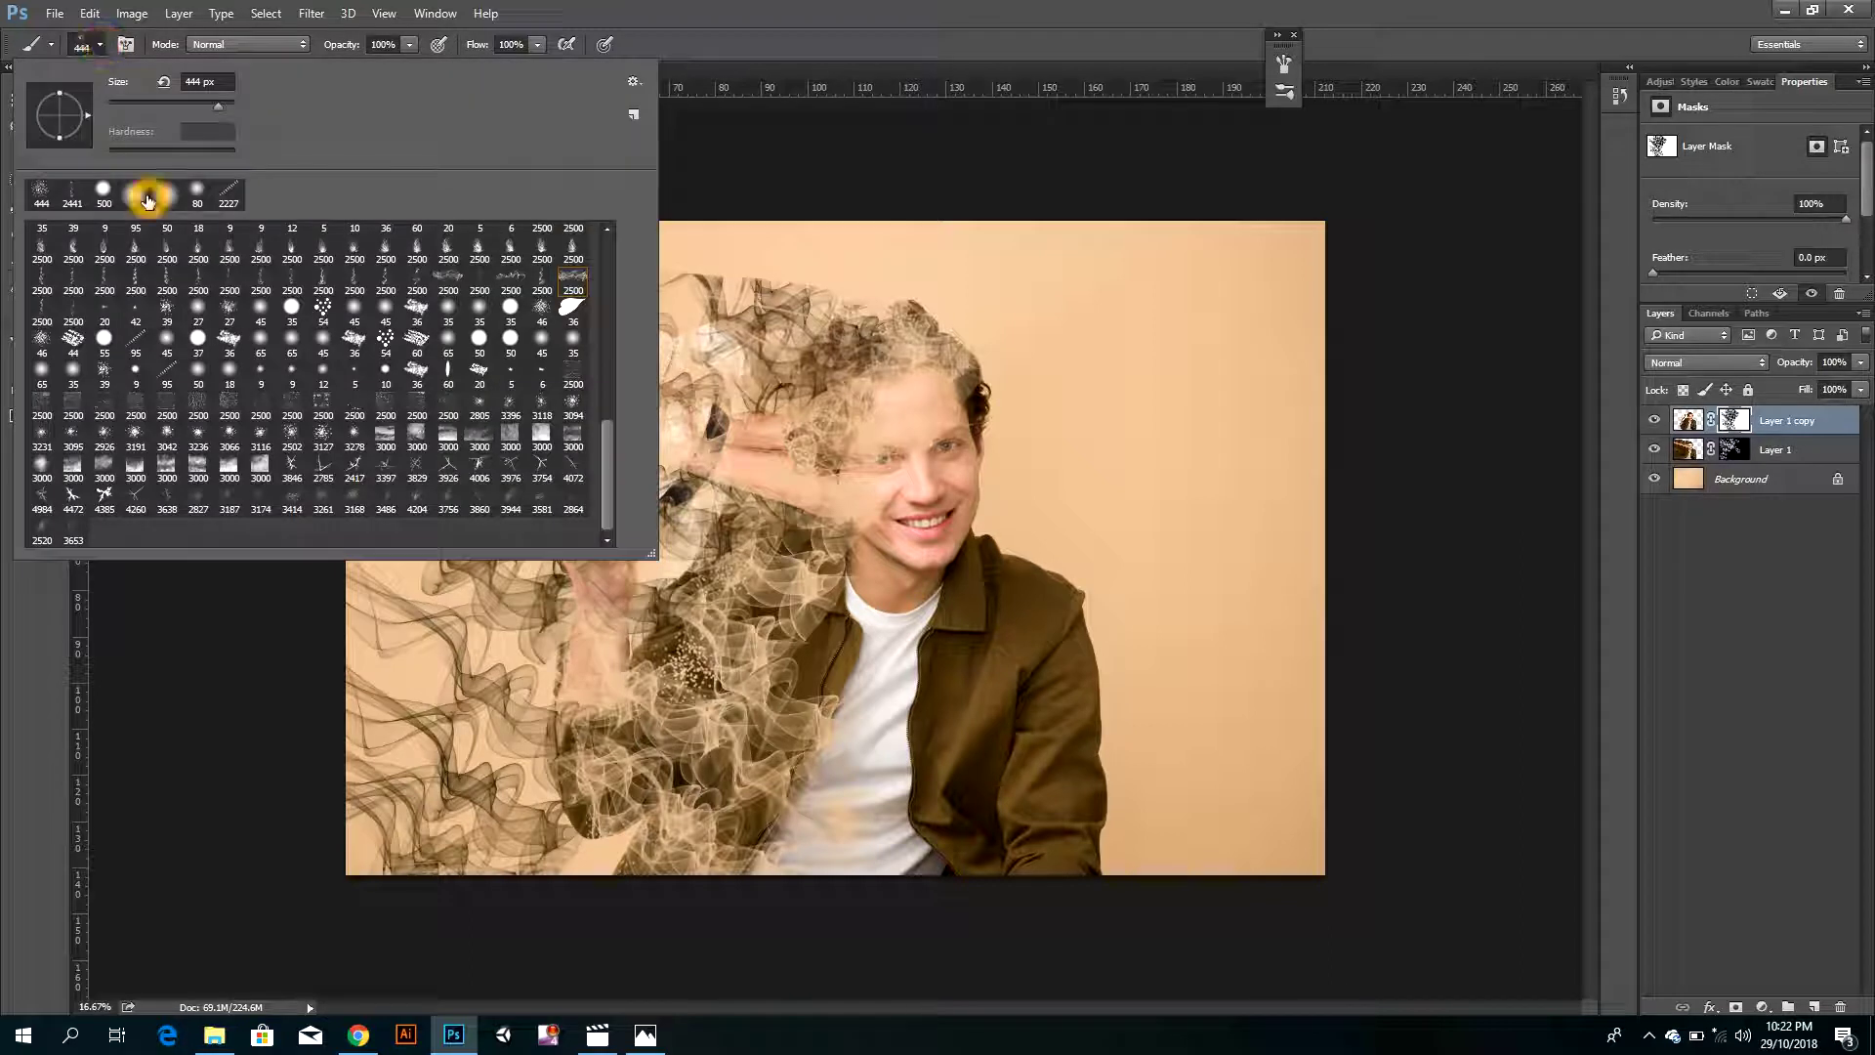
{"action": "left_click", "coordinate": [129, 203]}
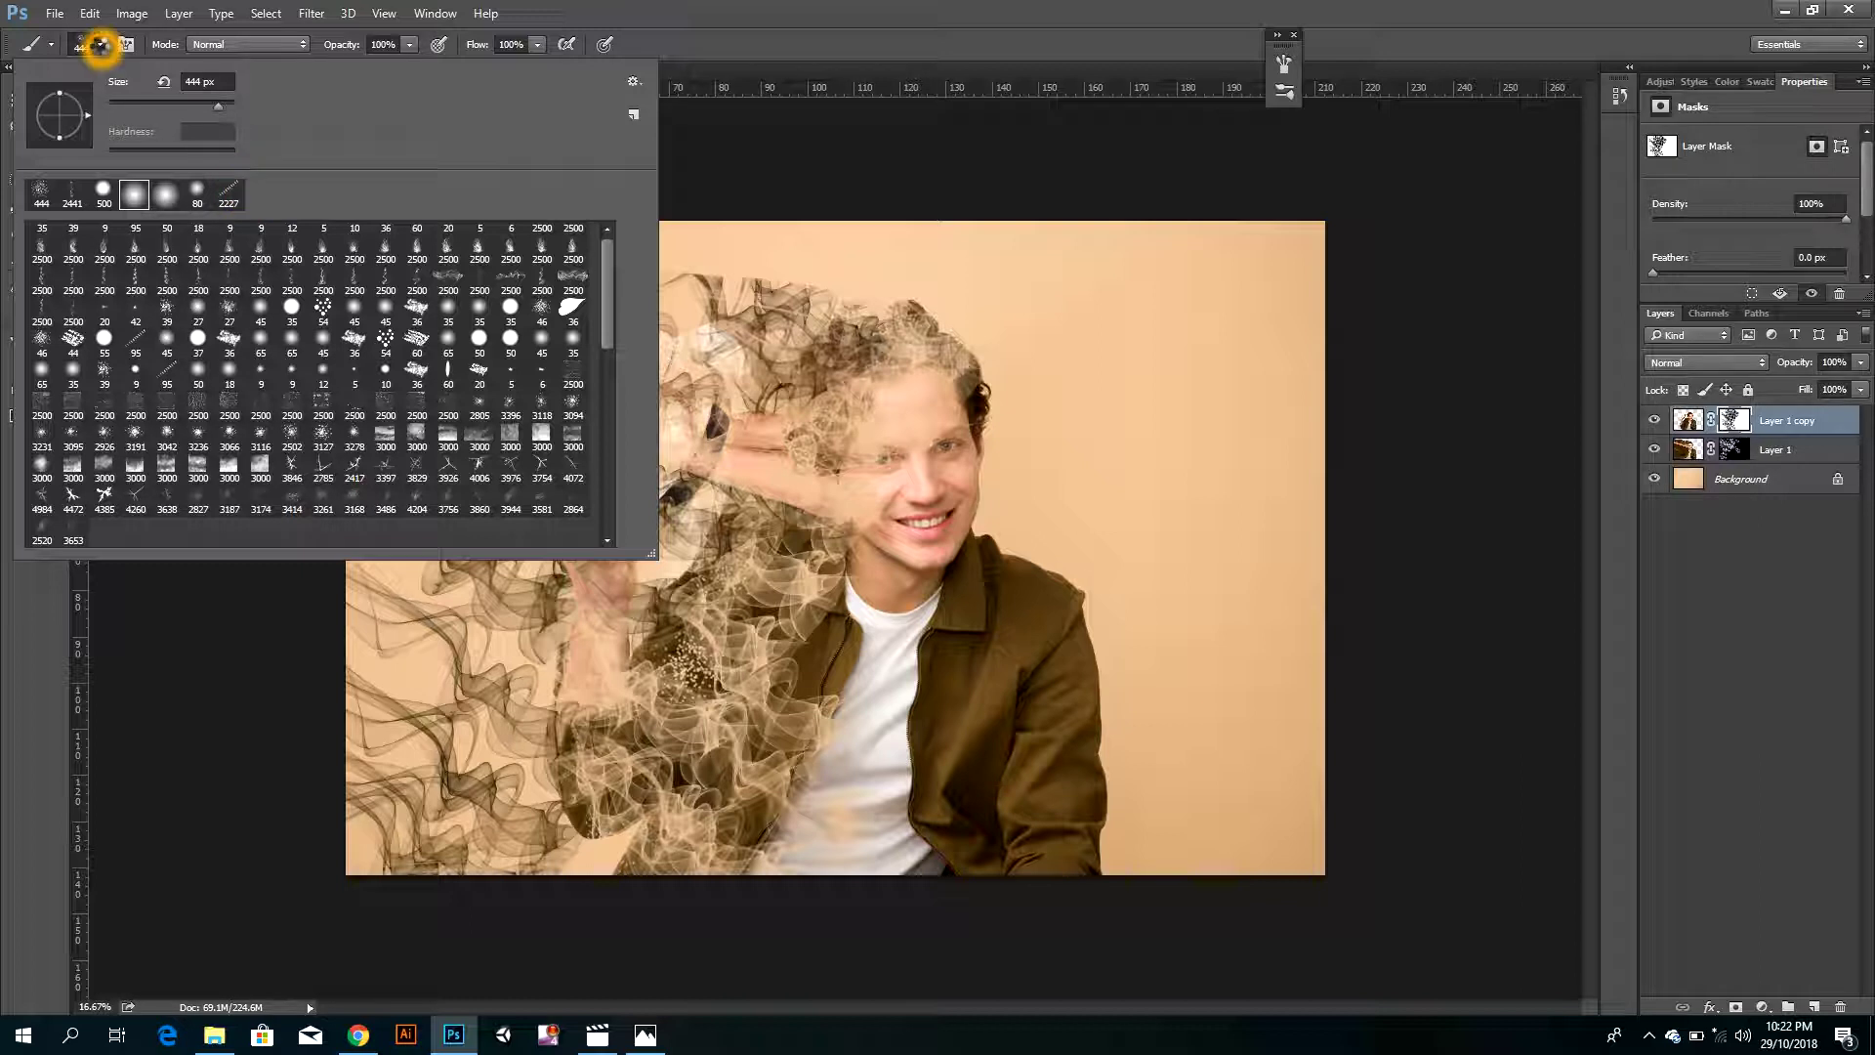
{"action": "left_click", "coordinate": [100, 43]}
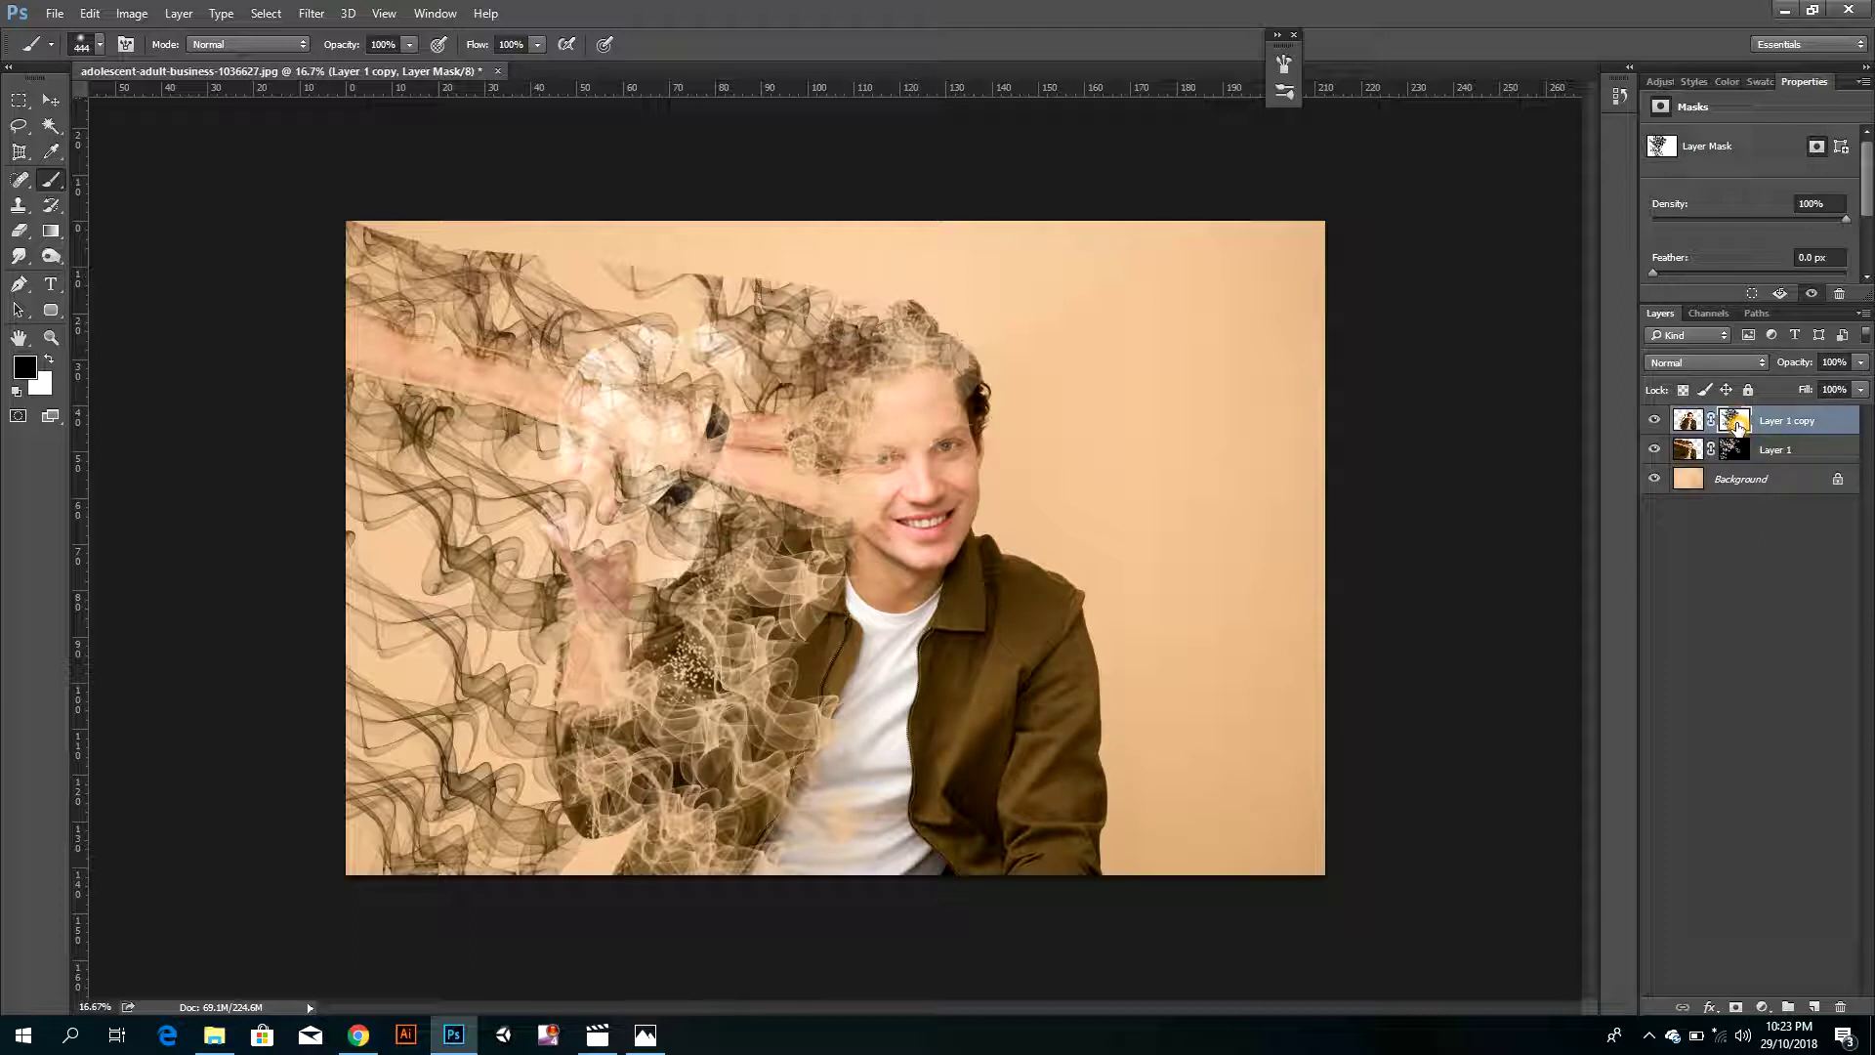
{"action": "mouse_move", "coordinate": [936, 433]}
{"action": "left_mouse_down"}
{"action": "mouse_move", "coordinate": [901, 445]}
{"action": "mouse_move", "coordinate": [928, 473]}
{"action": "left_mouse_up"}
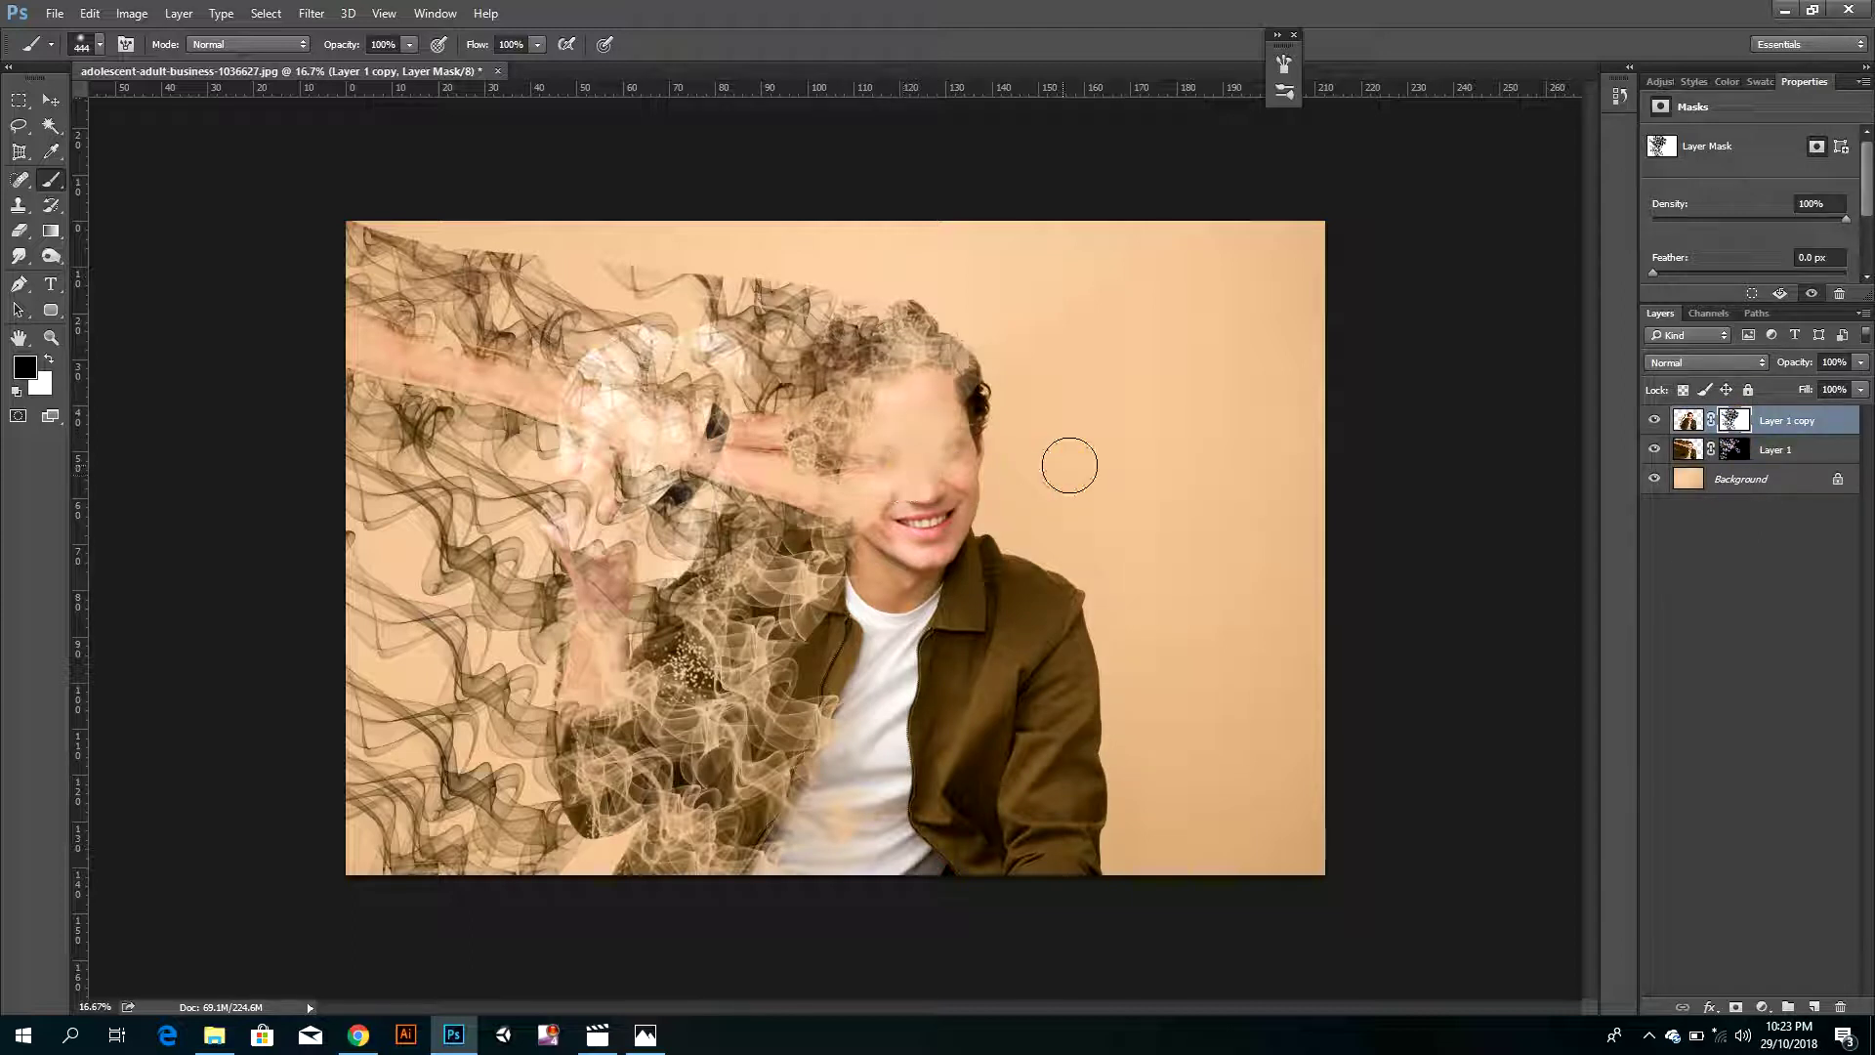
{"action": "key", "text": "ctrl+z"}
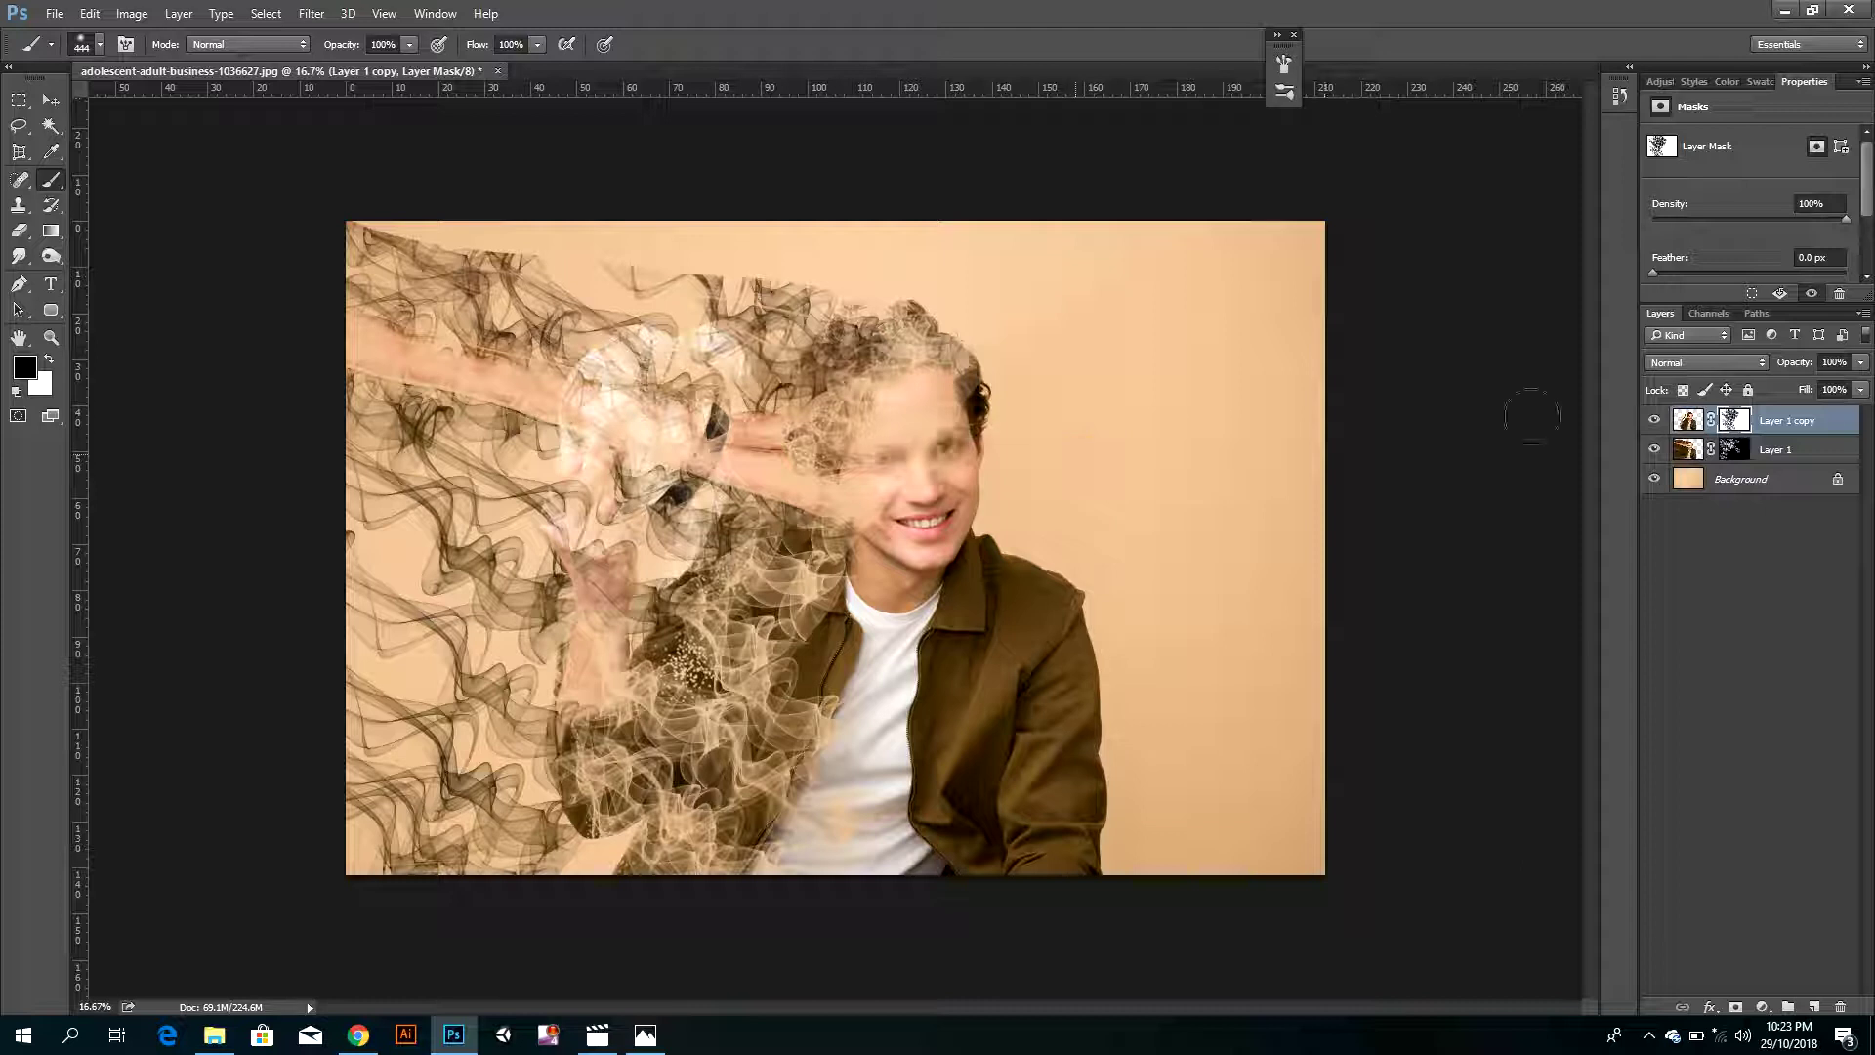
{"action": "left_click", "coordinate": [48, 359]}
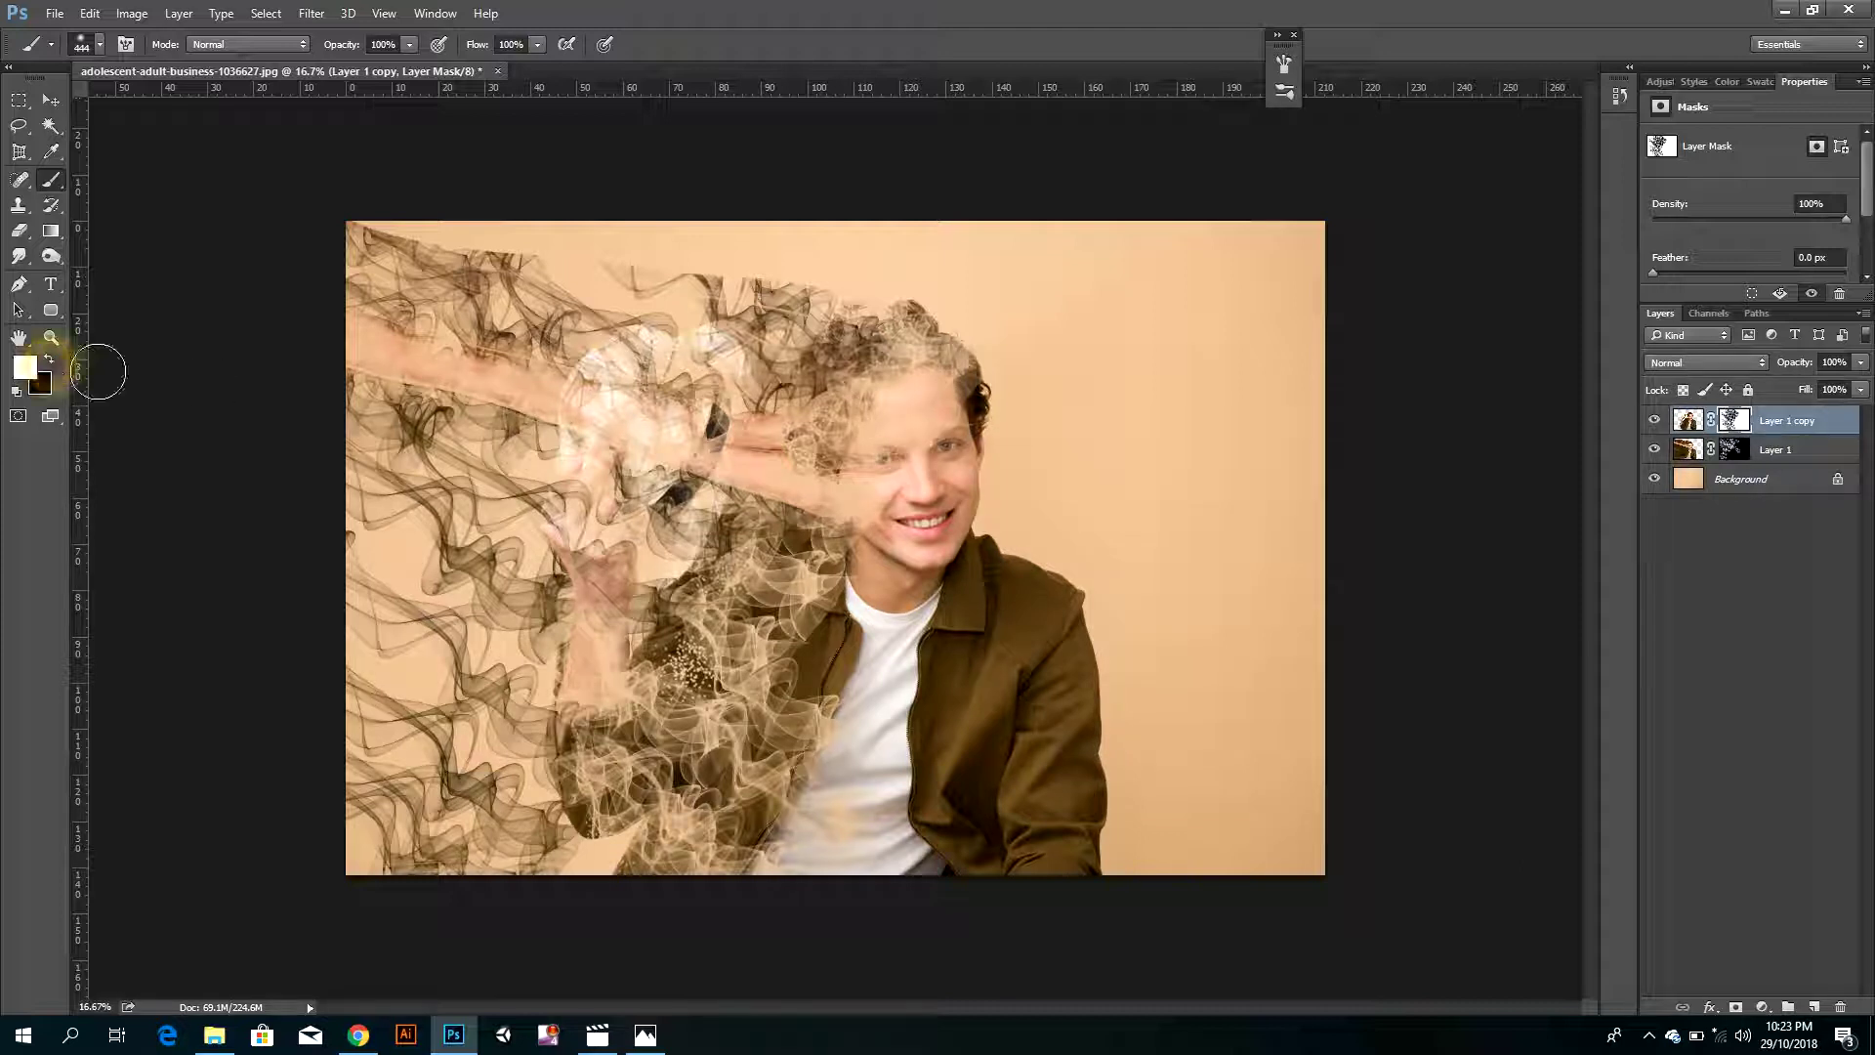
{"action": "mouse_move", "coordinate": [950, 369]}
{"action": "left_mouse_down"}
{"action": "mouse_move", "coordinate": [901, 525]}
{"action": "mouse_move", "coordinate": [918, 608]}
{"action": "left_mouse_up"}
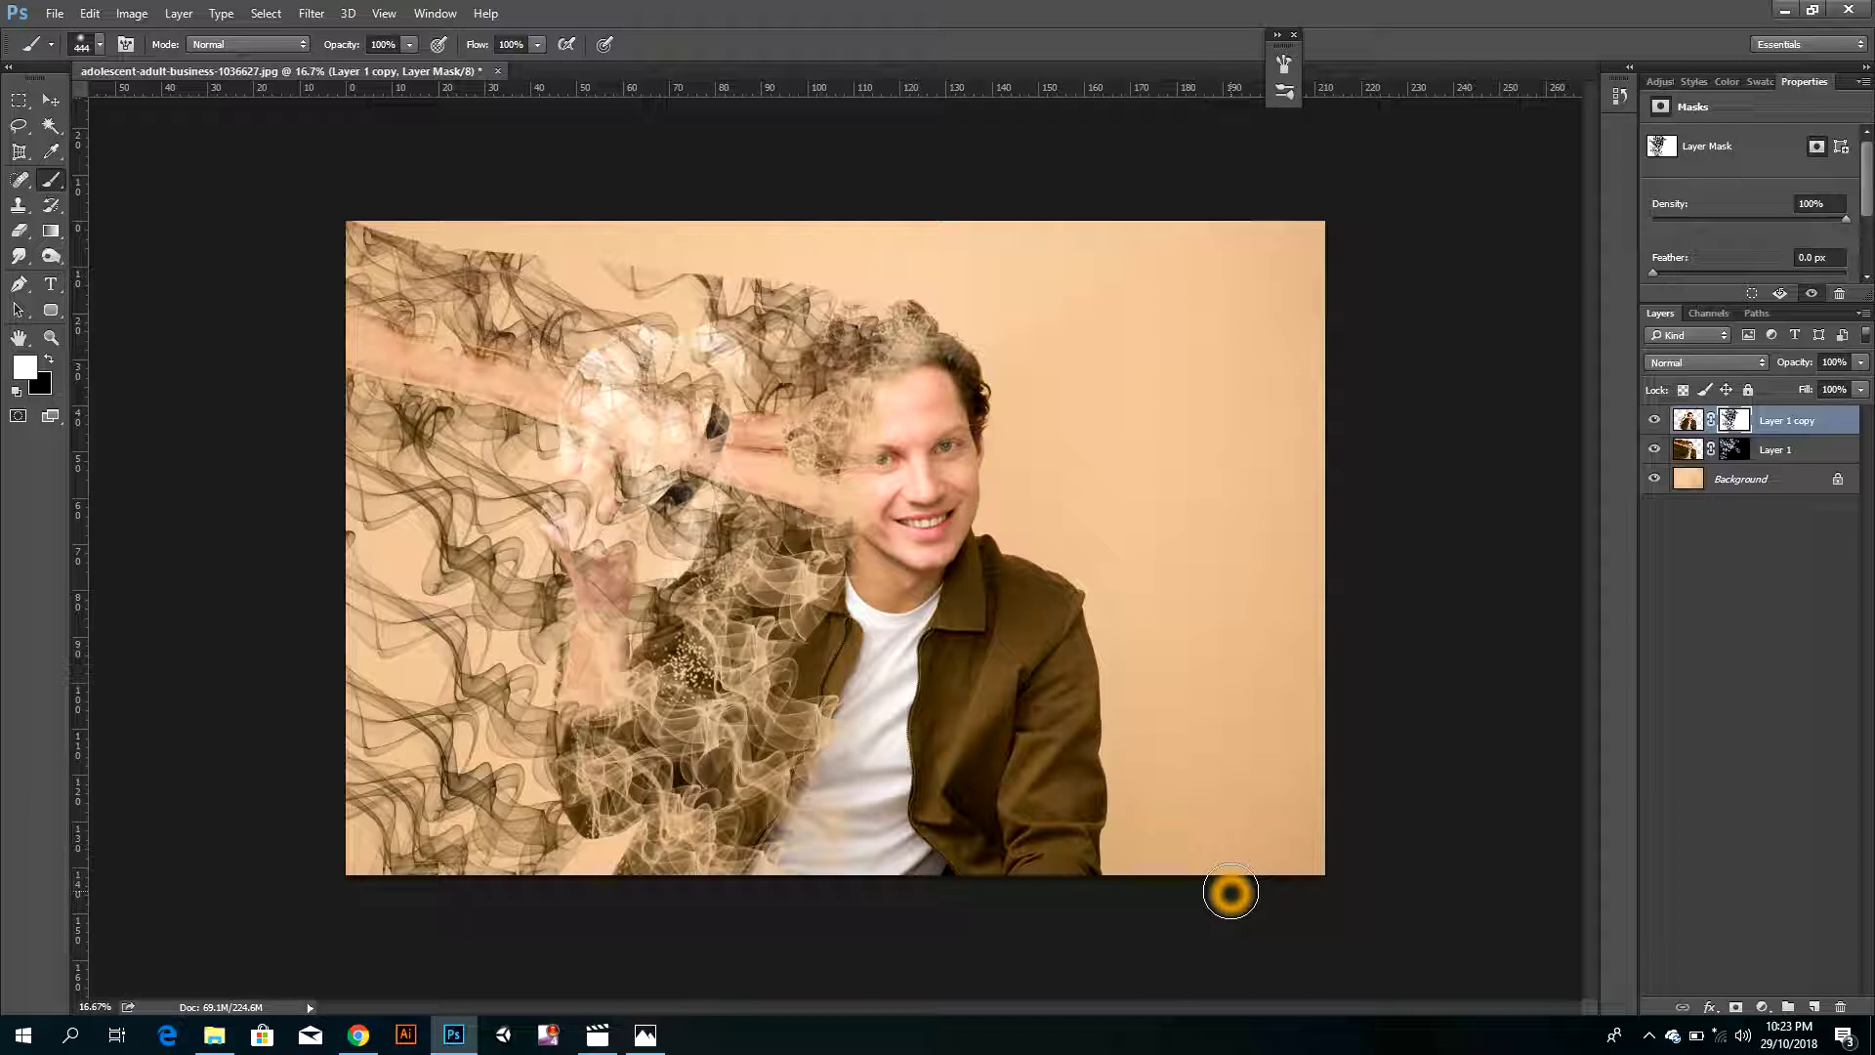
- Scale Layer 1 copy and Layer 1 together to about 108.7% from their lower-left corner
{"action": "left_click", "coordinate": [1776, 455], "text": "ctrl"}
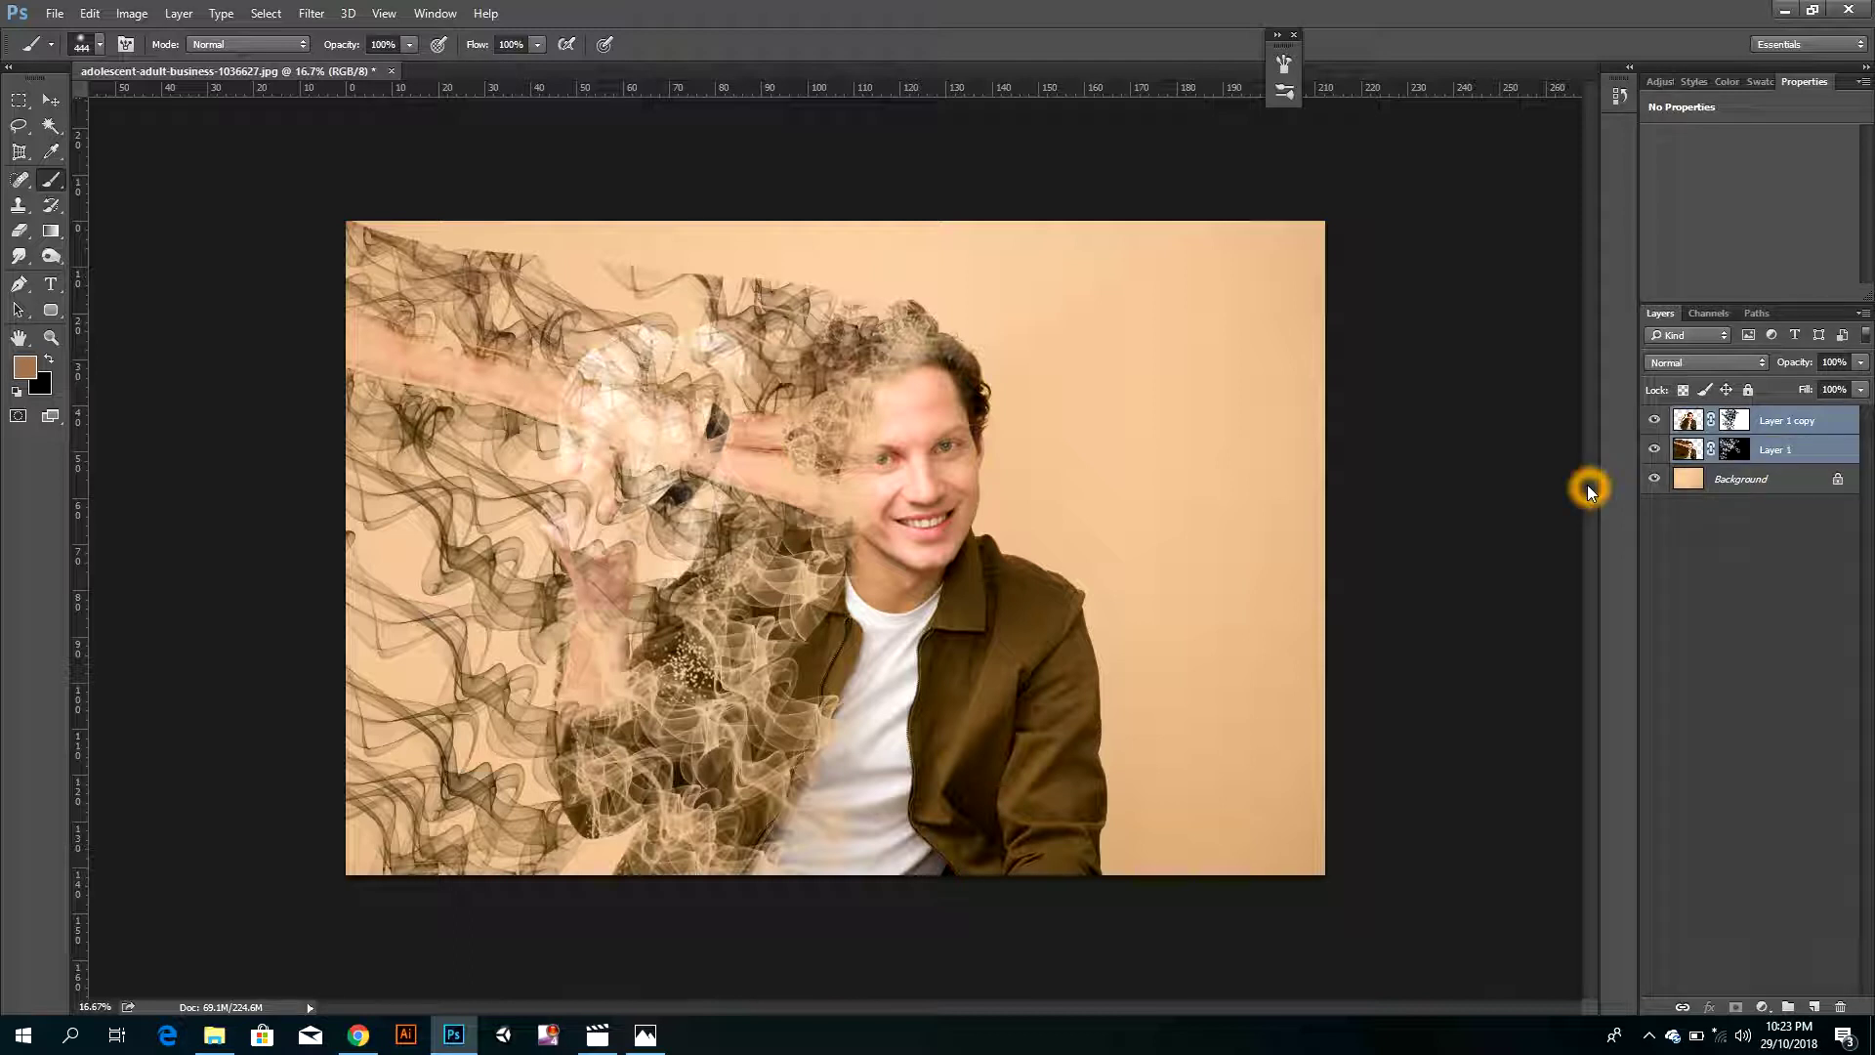
{"action": "key", "text": "ctrl+t"}
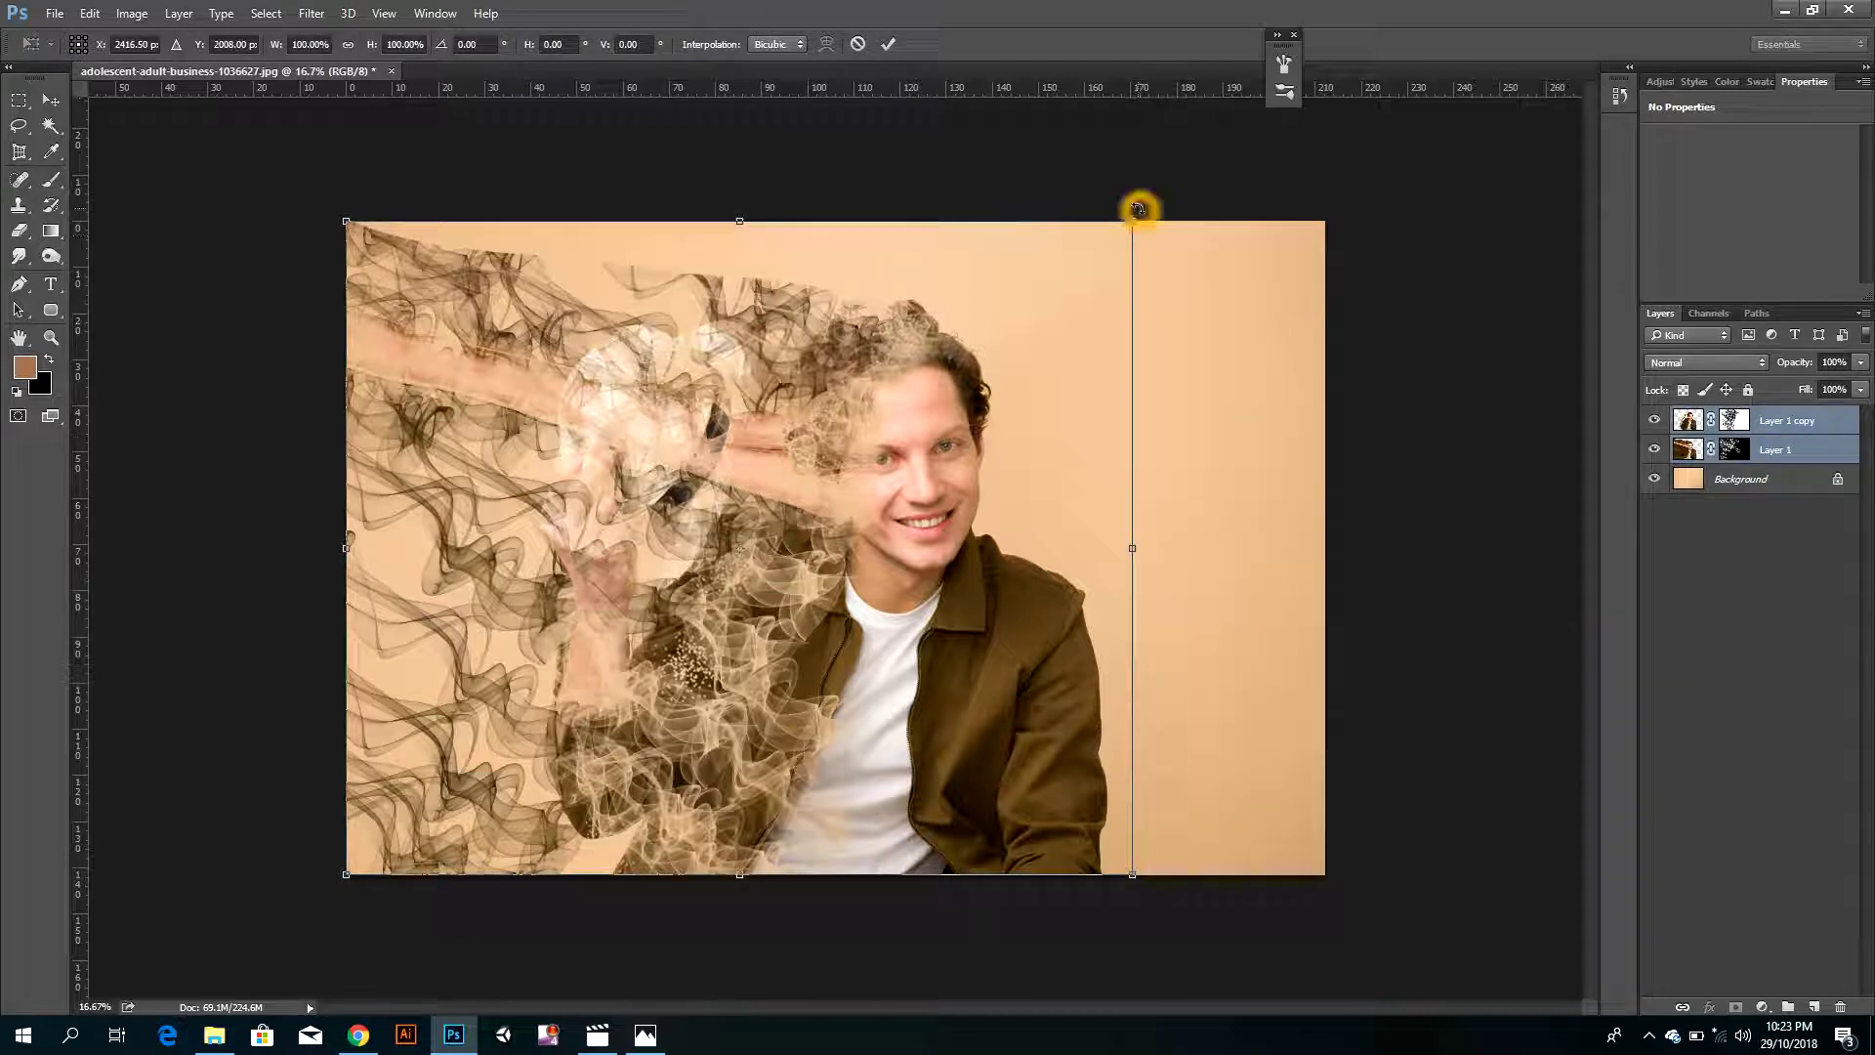
{"action": "left_click_drag", "start_coordinate": [1135, 215], "coordinate": [1209, 164]}
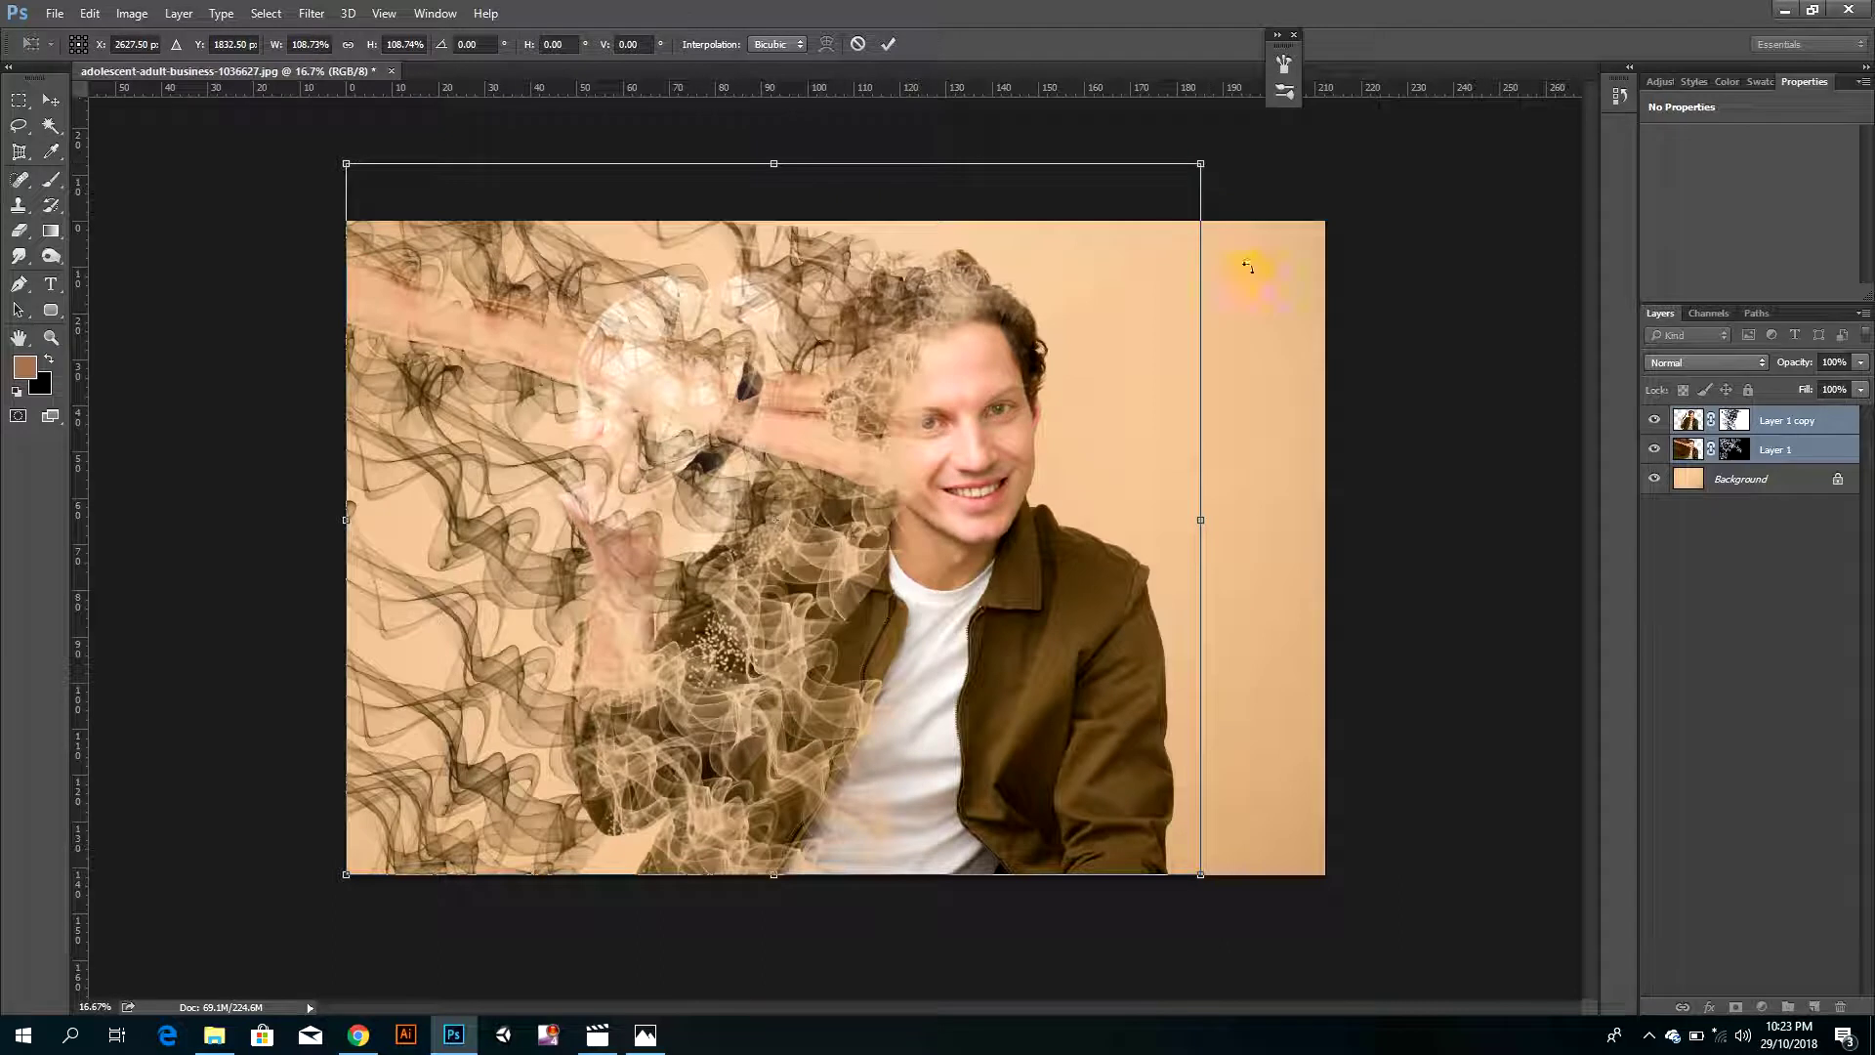
{"action": "left_click", "coordinate": [889, 45]}
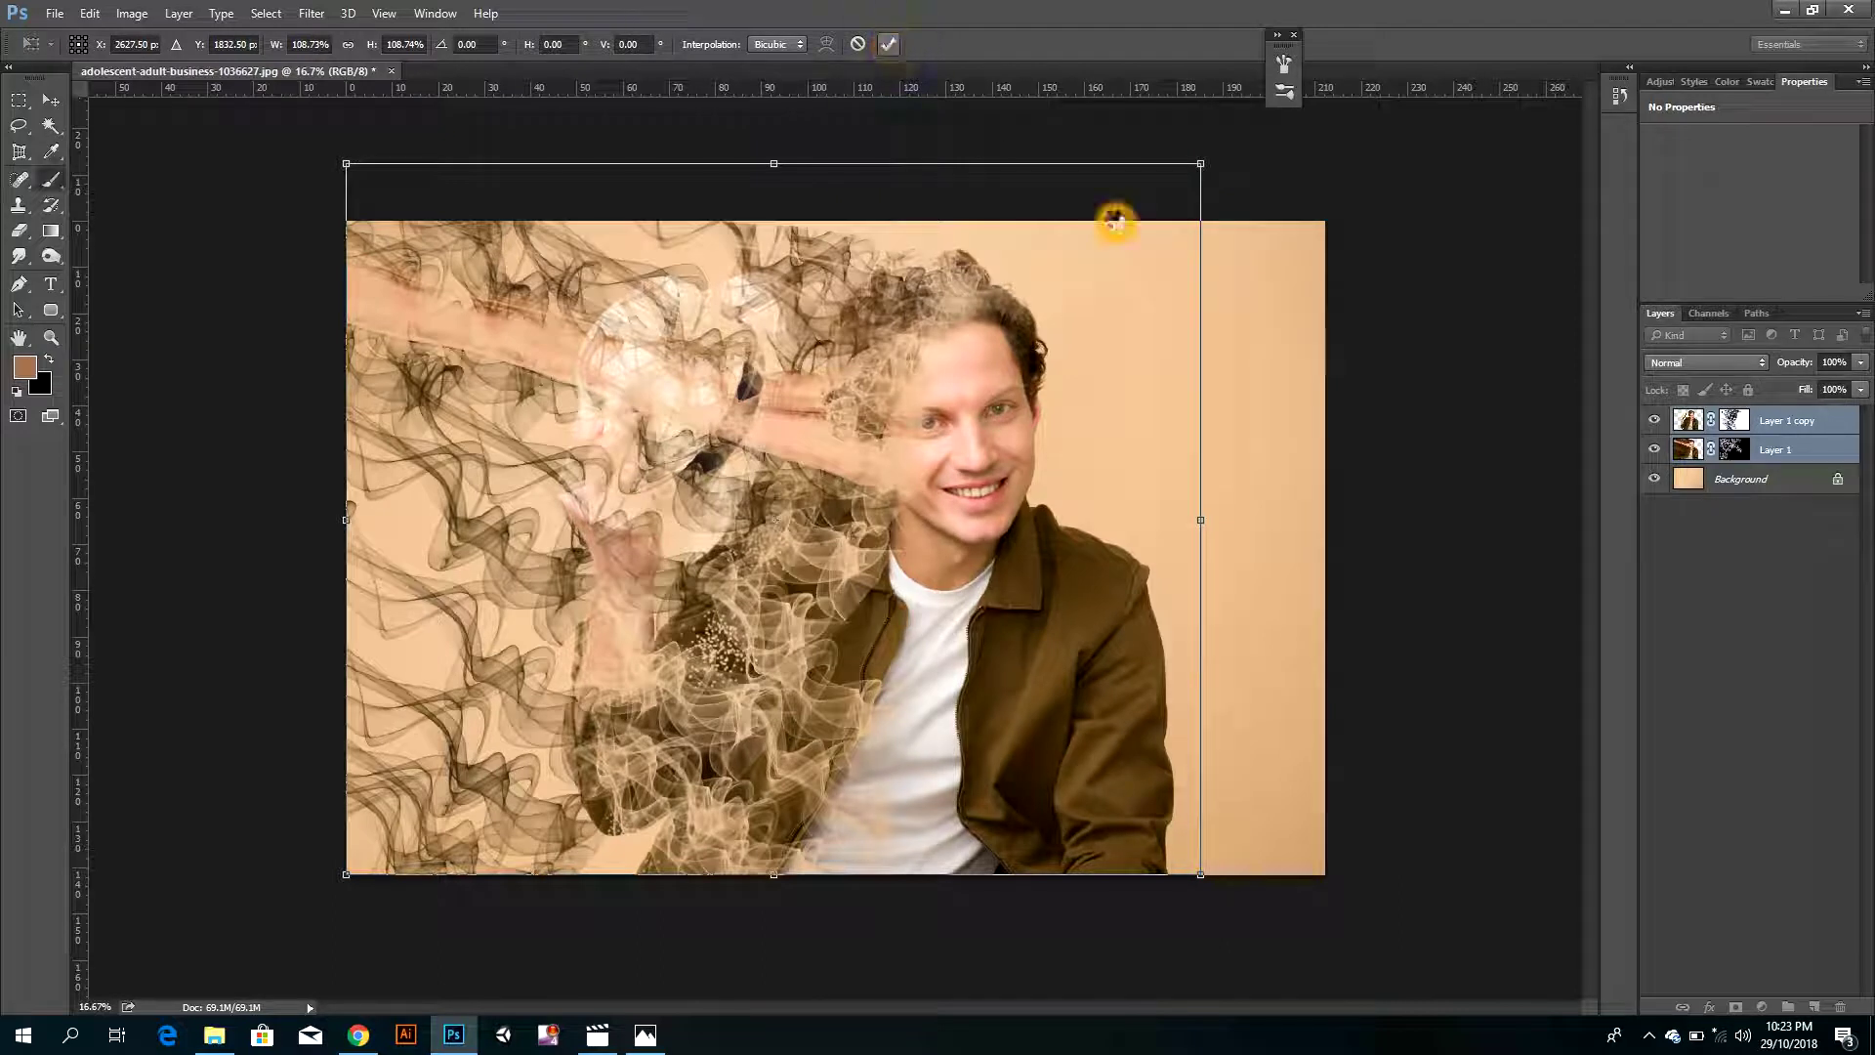
{"action": "double_click", "coordinate": [1115, 223]}
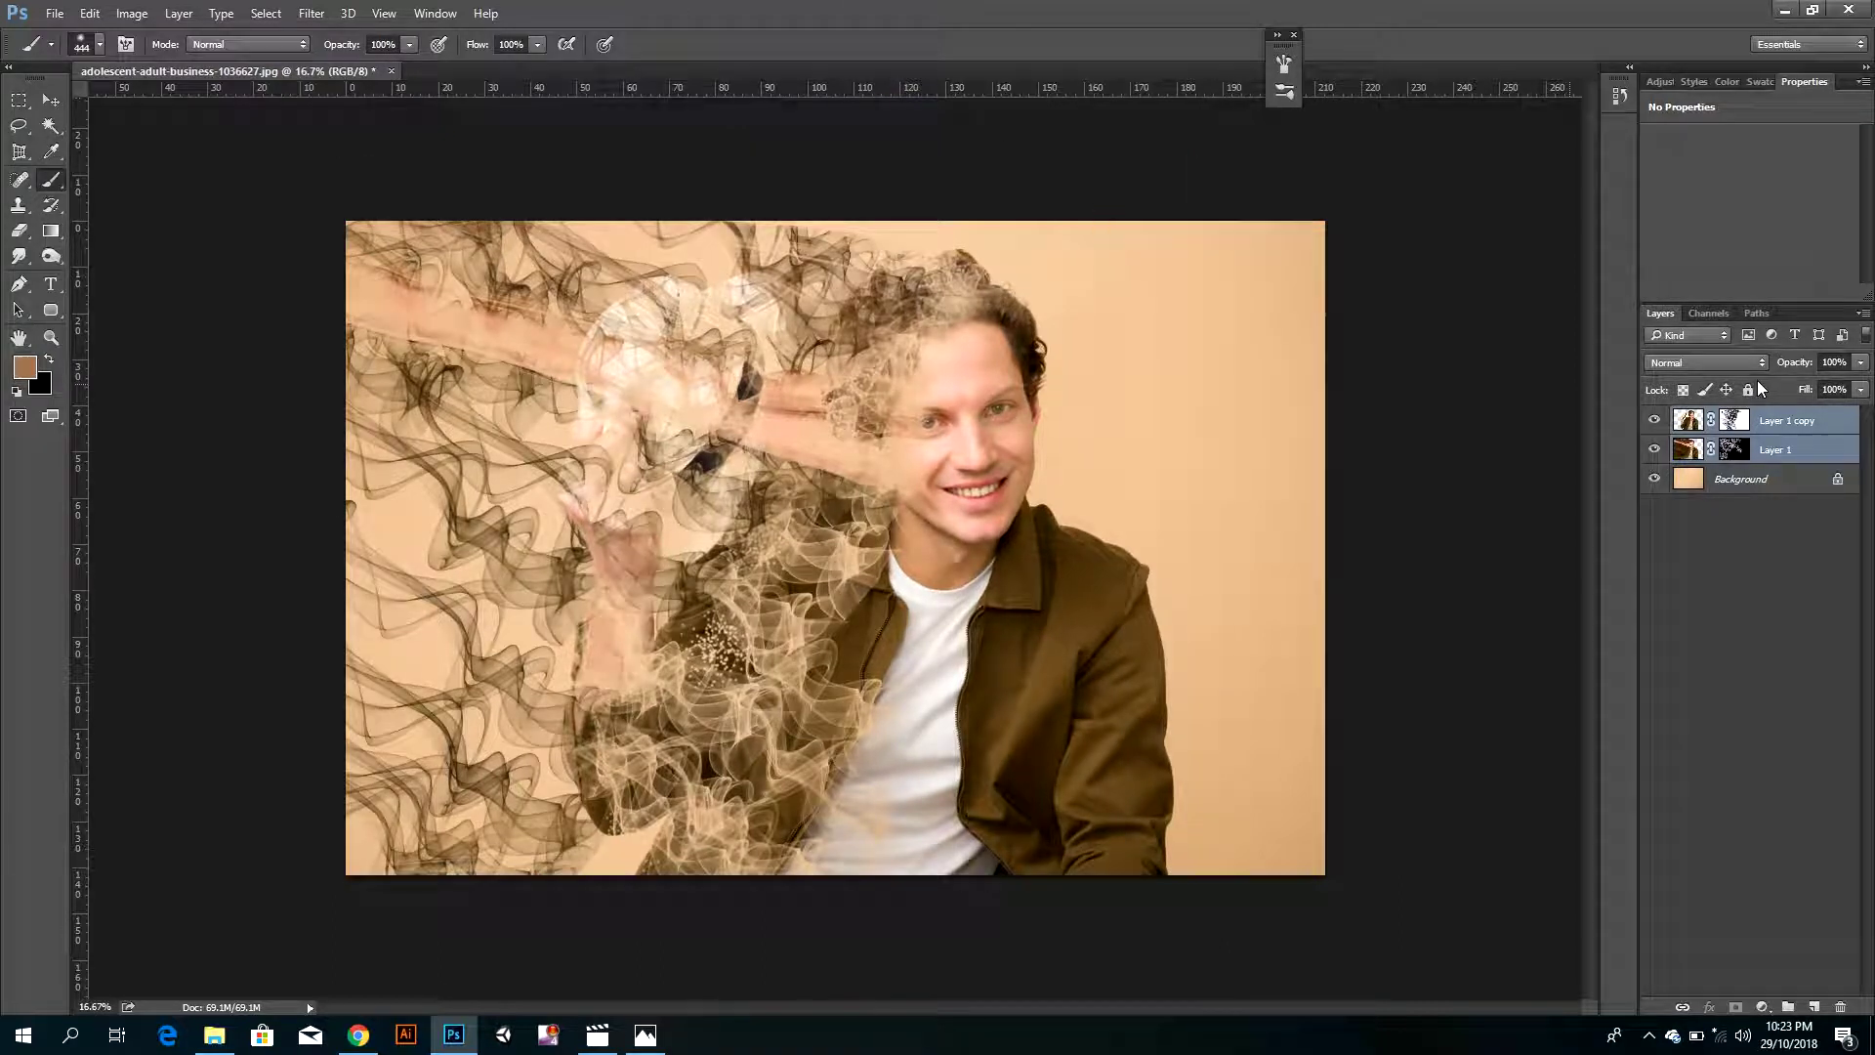
{"action": "left_click", "coordinate": [1763, 422]}
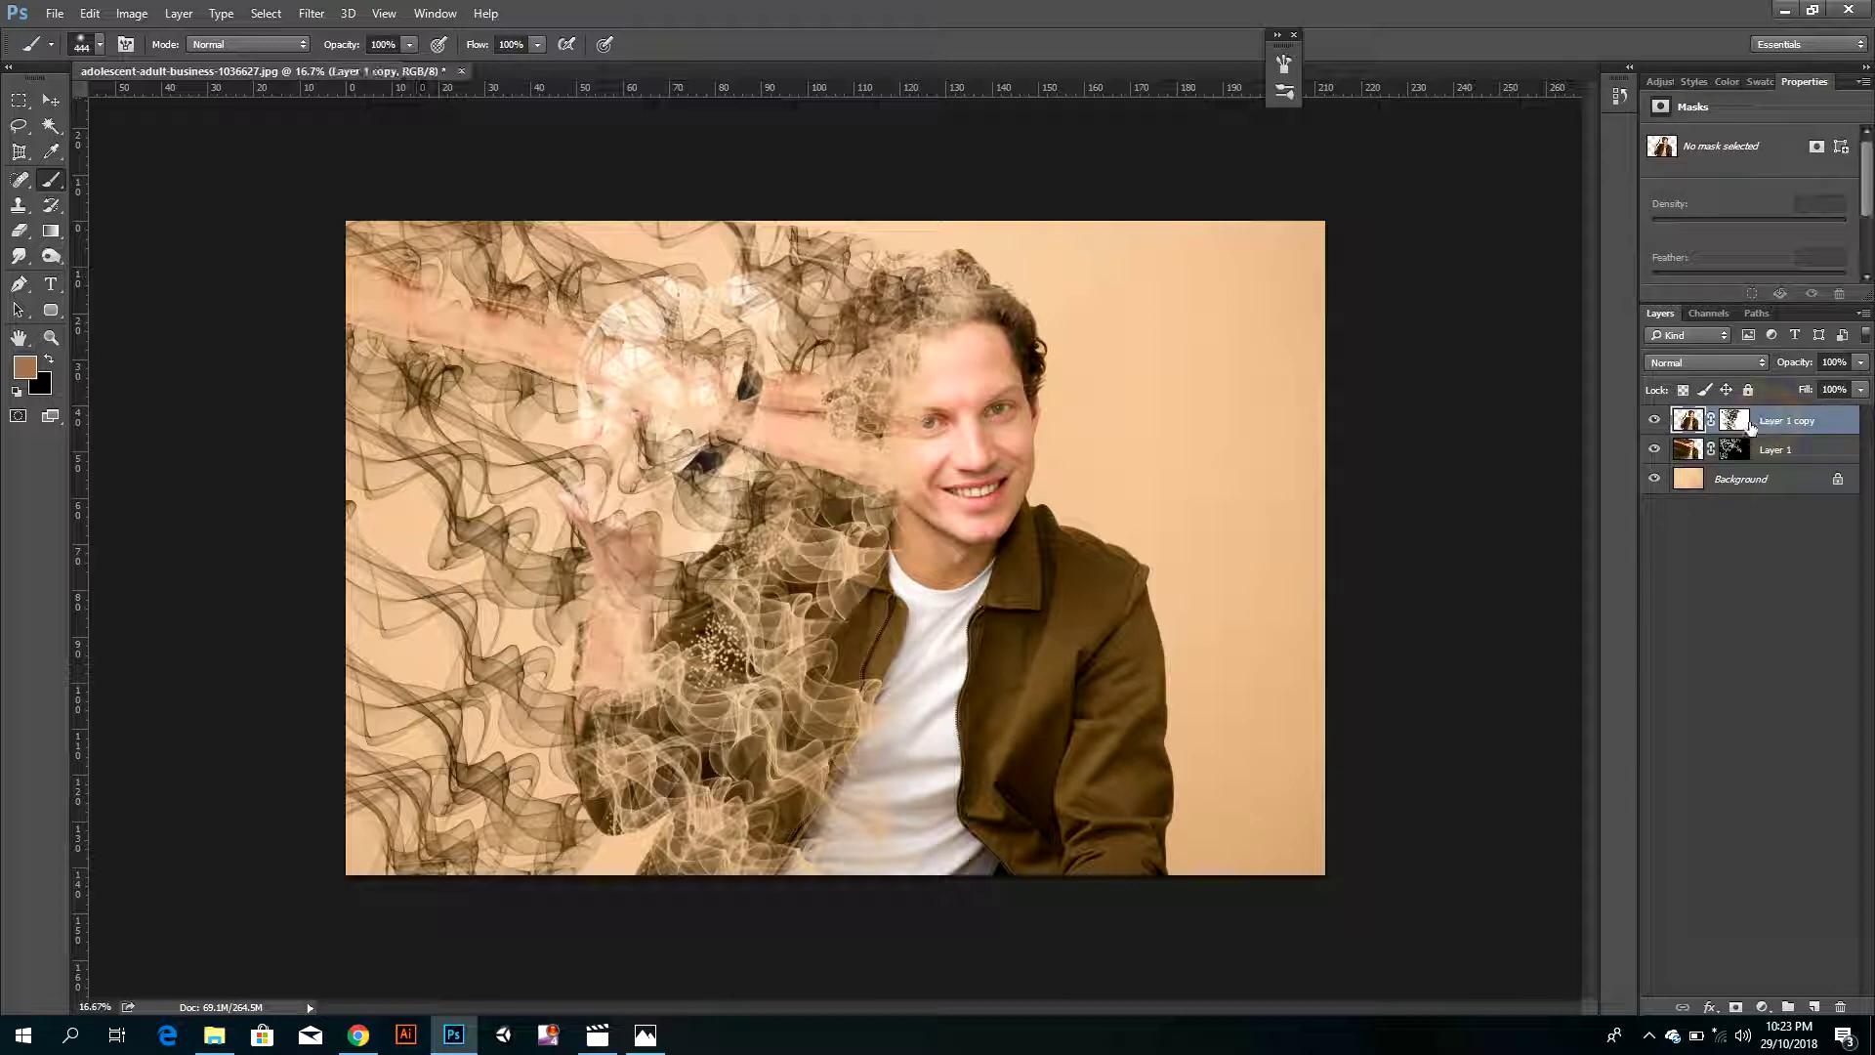
{"action": "left_click", "coordinate": [1734, 420]}
{"action": "key", "text": "d"}
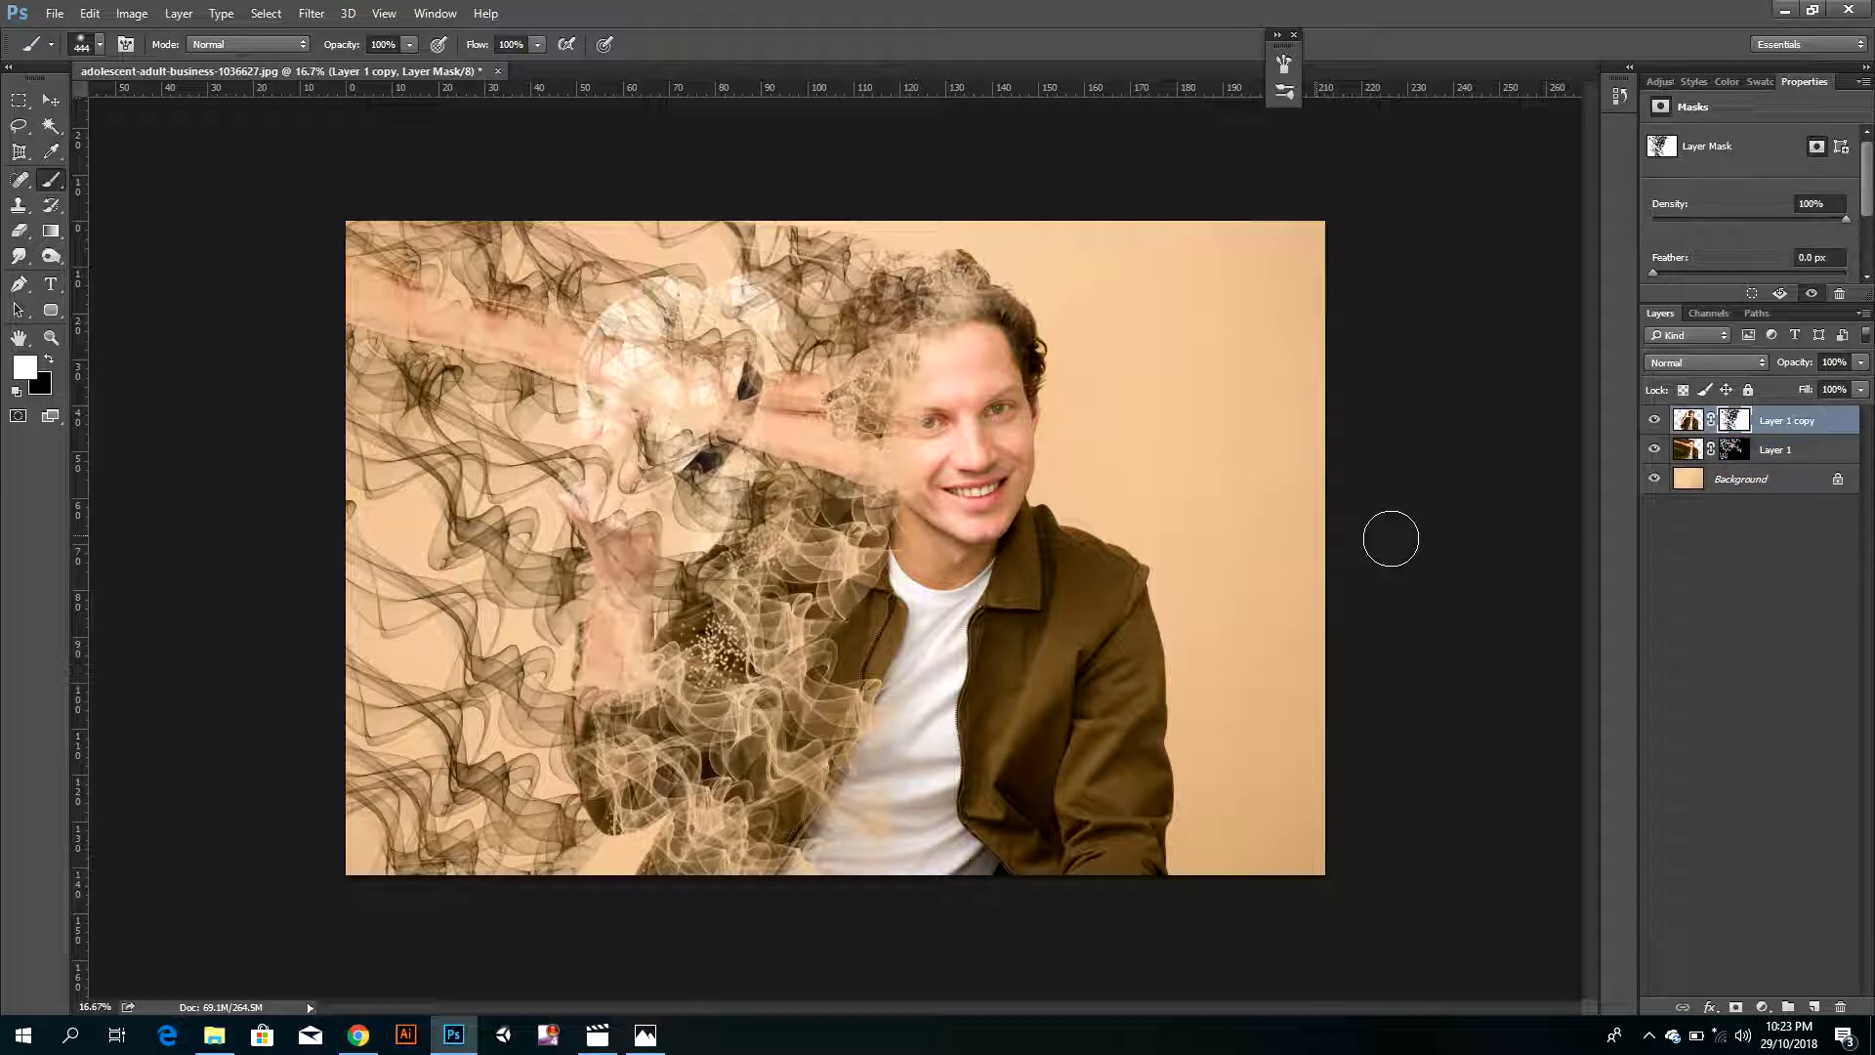
{"action": "left_click", "coordinate": [1774, 619]}
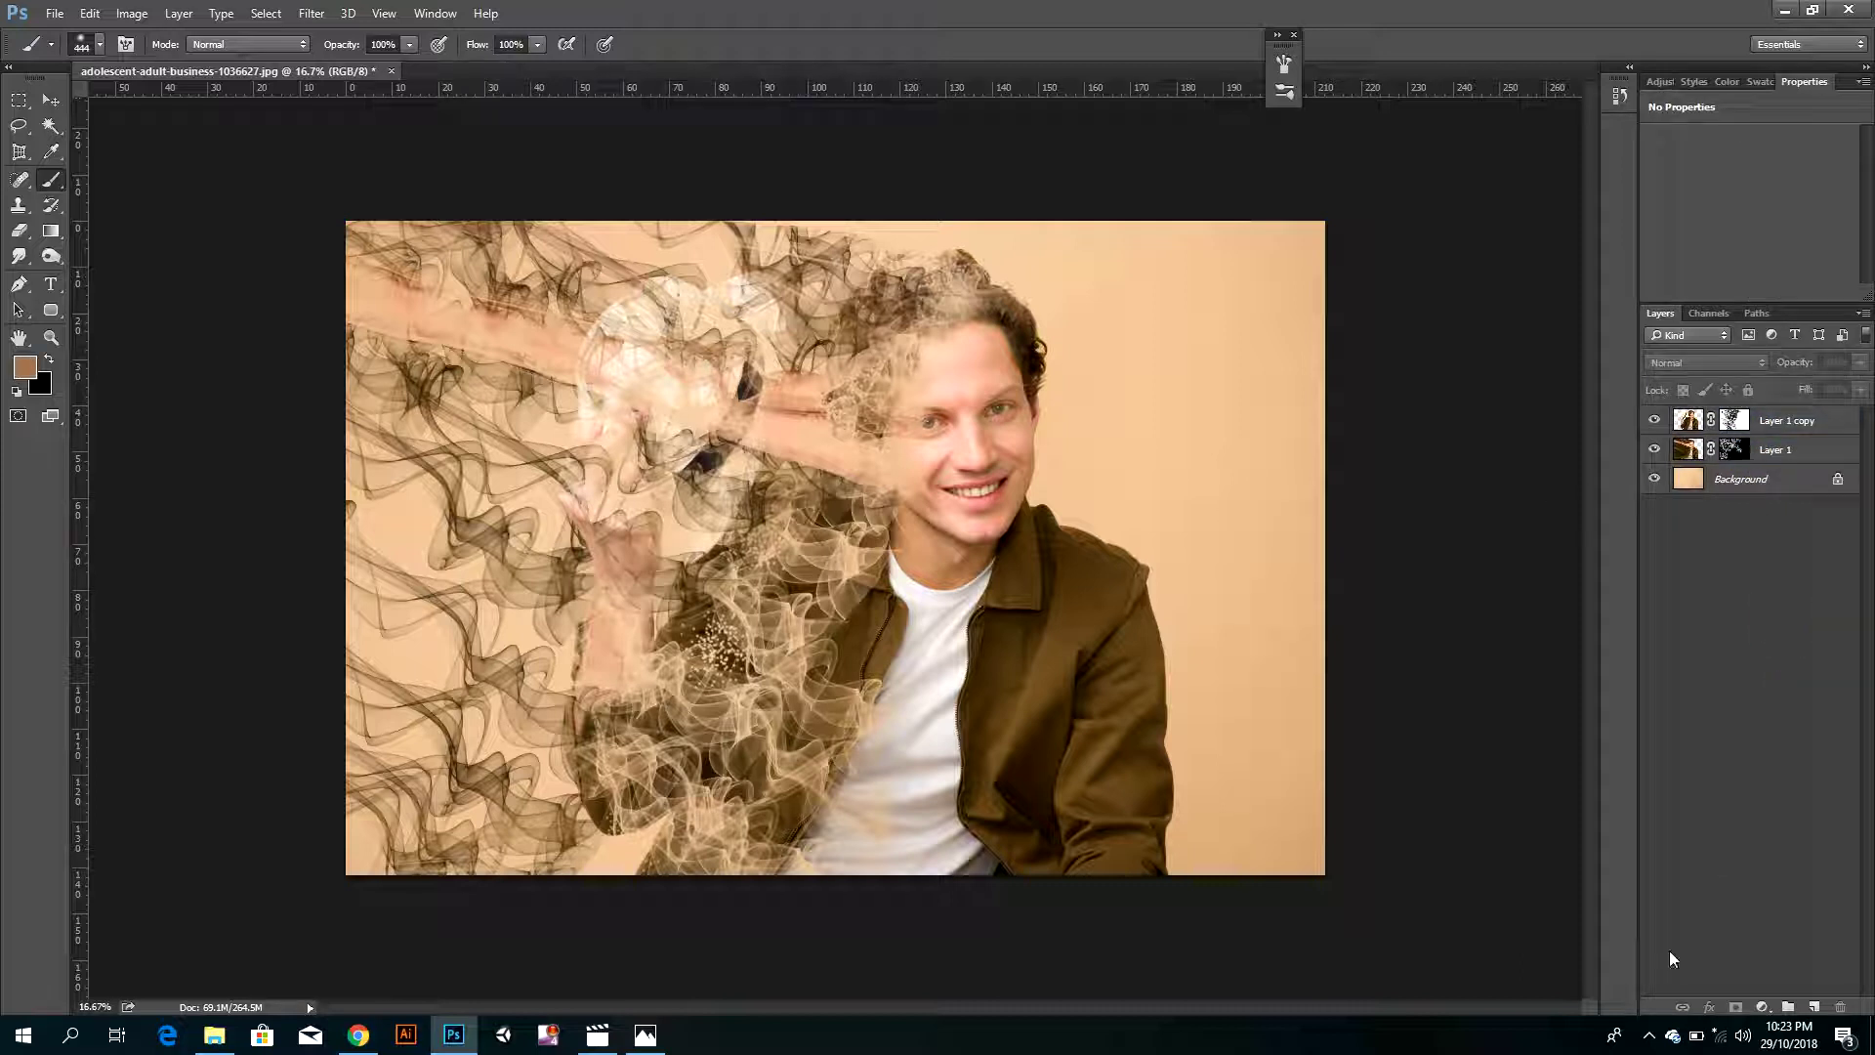
- Add a gradient fill layer above Layer 1 copy using the Black, White preset
{"action": "left_click", "coordinate": [1791, 420]}
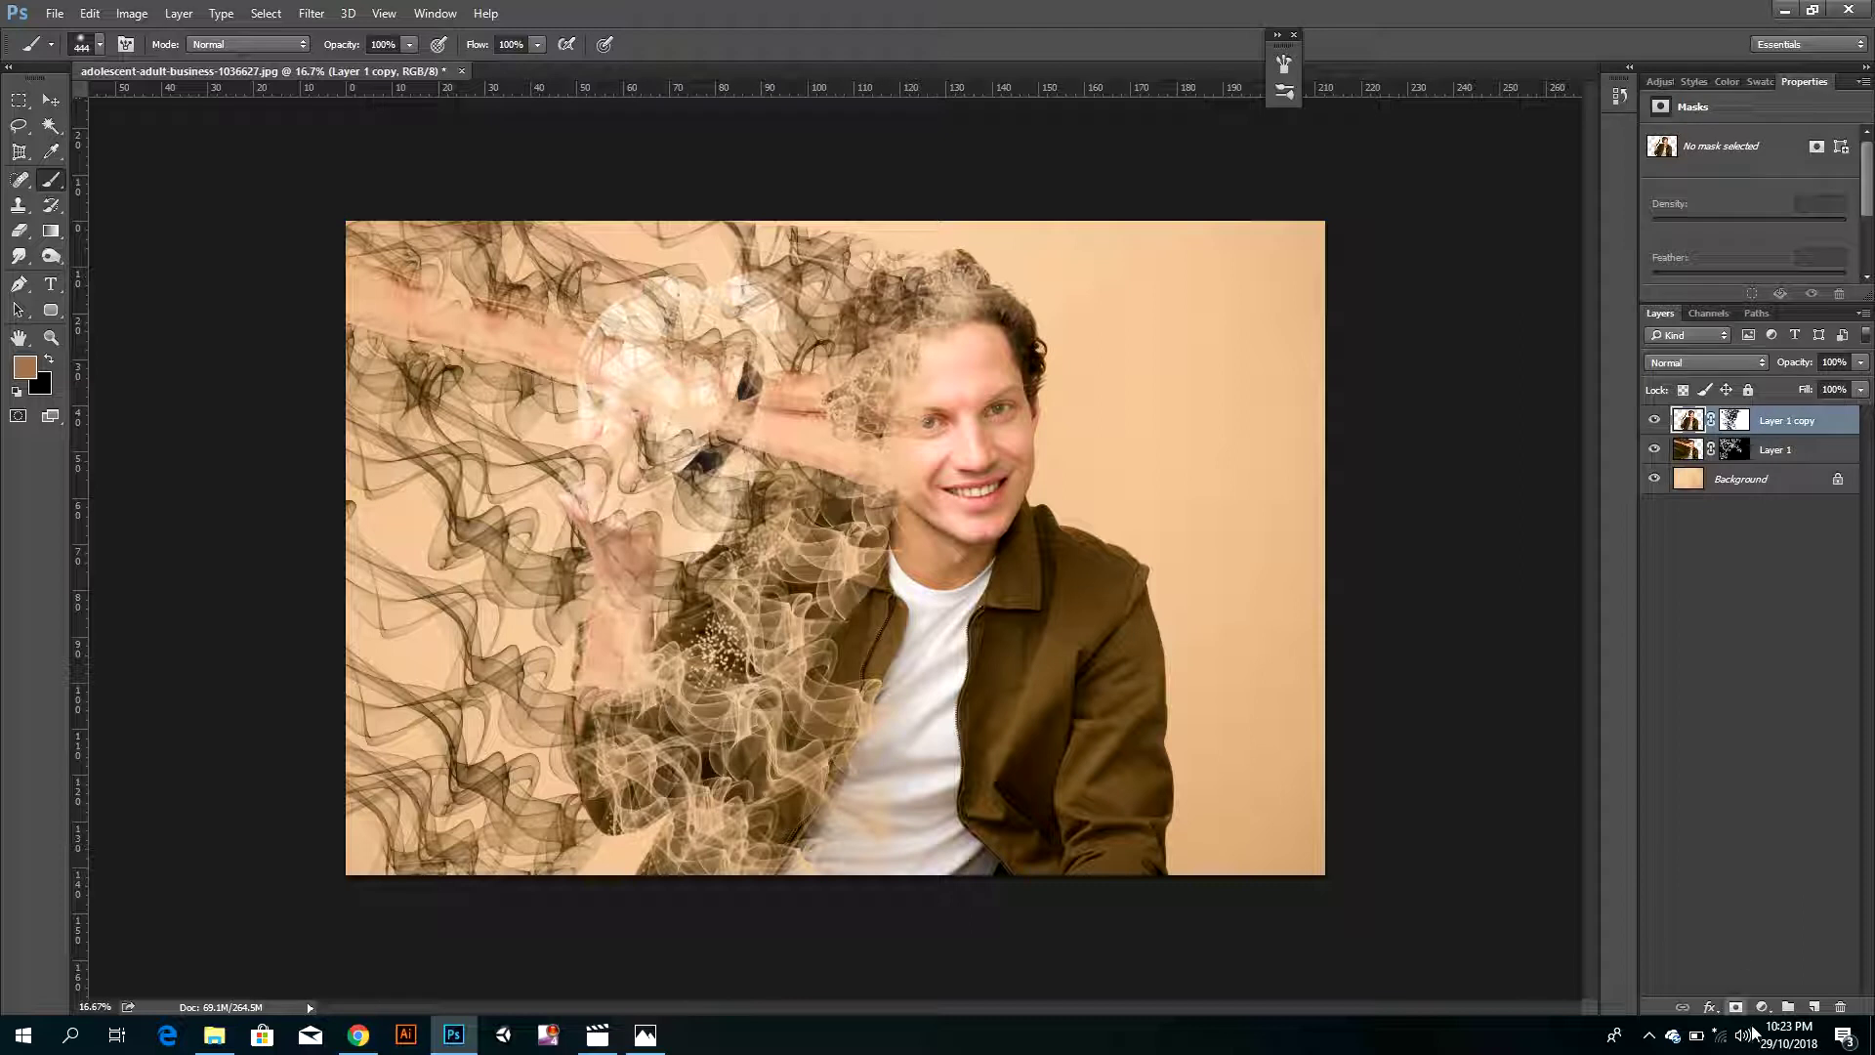
{"action": "left_click", "coordinate": [1762, 1007]}
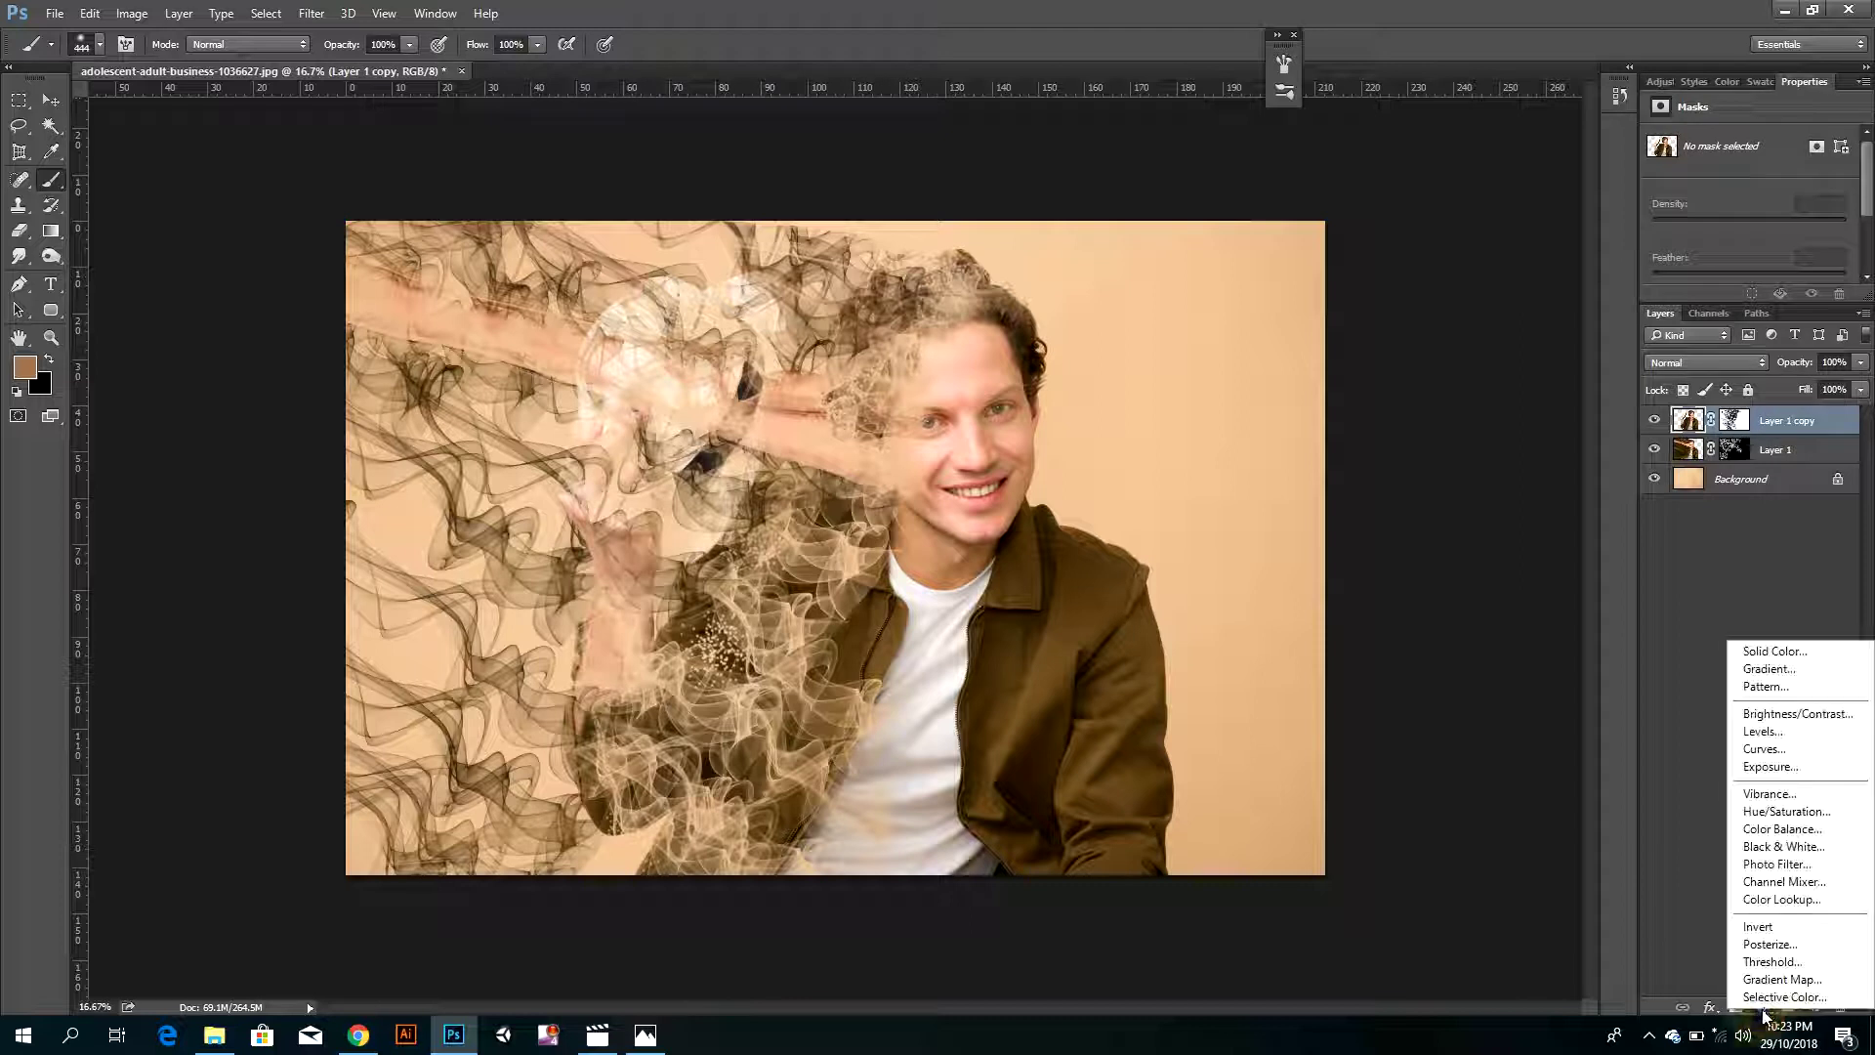
{"action": "left_click", "coordinate": [1807, 668]}
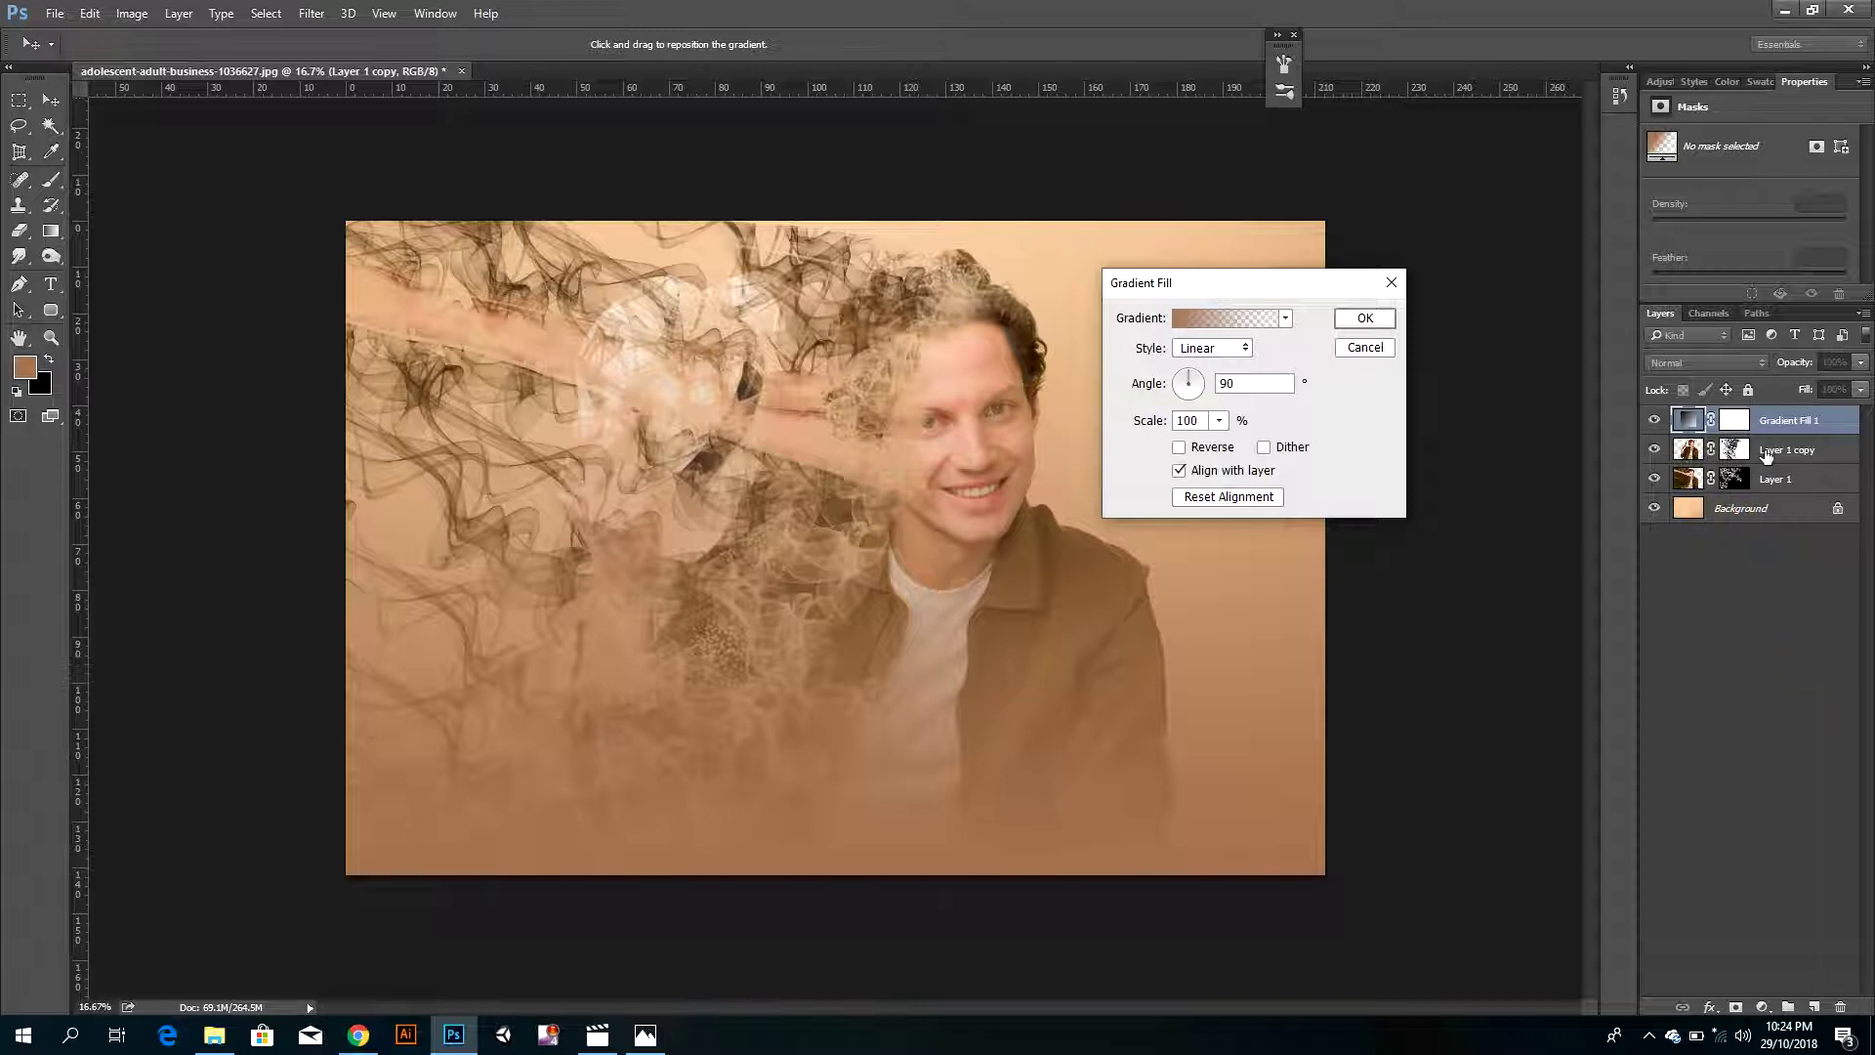
{"action": "left_click", "coordinate": [1287, 320]}
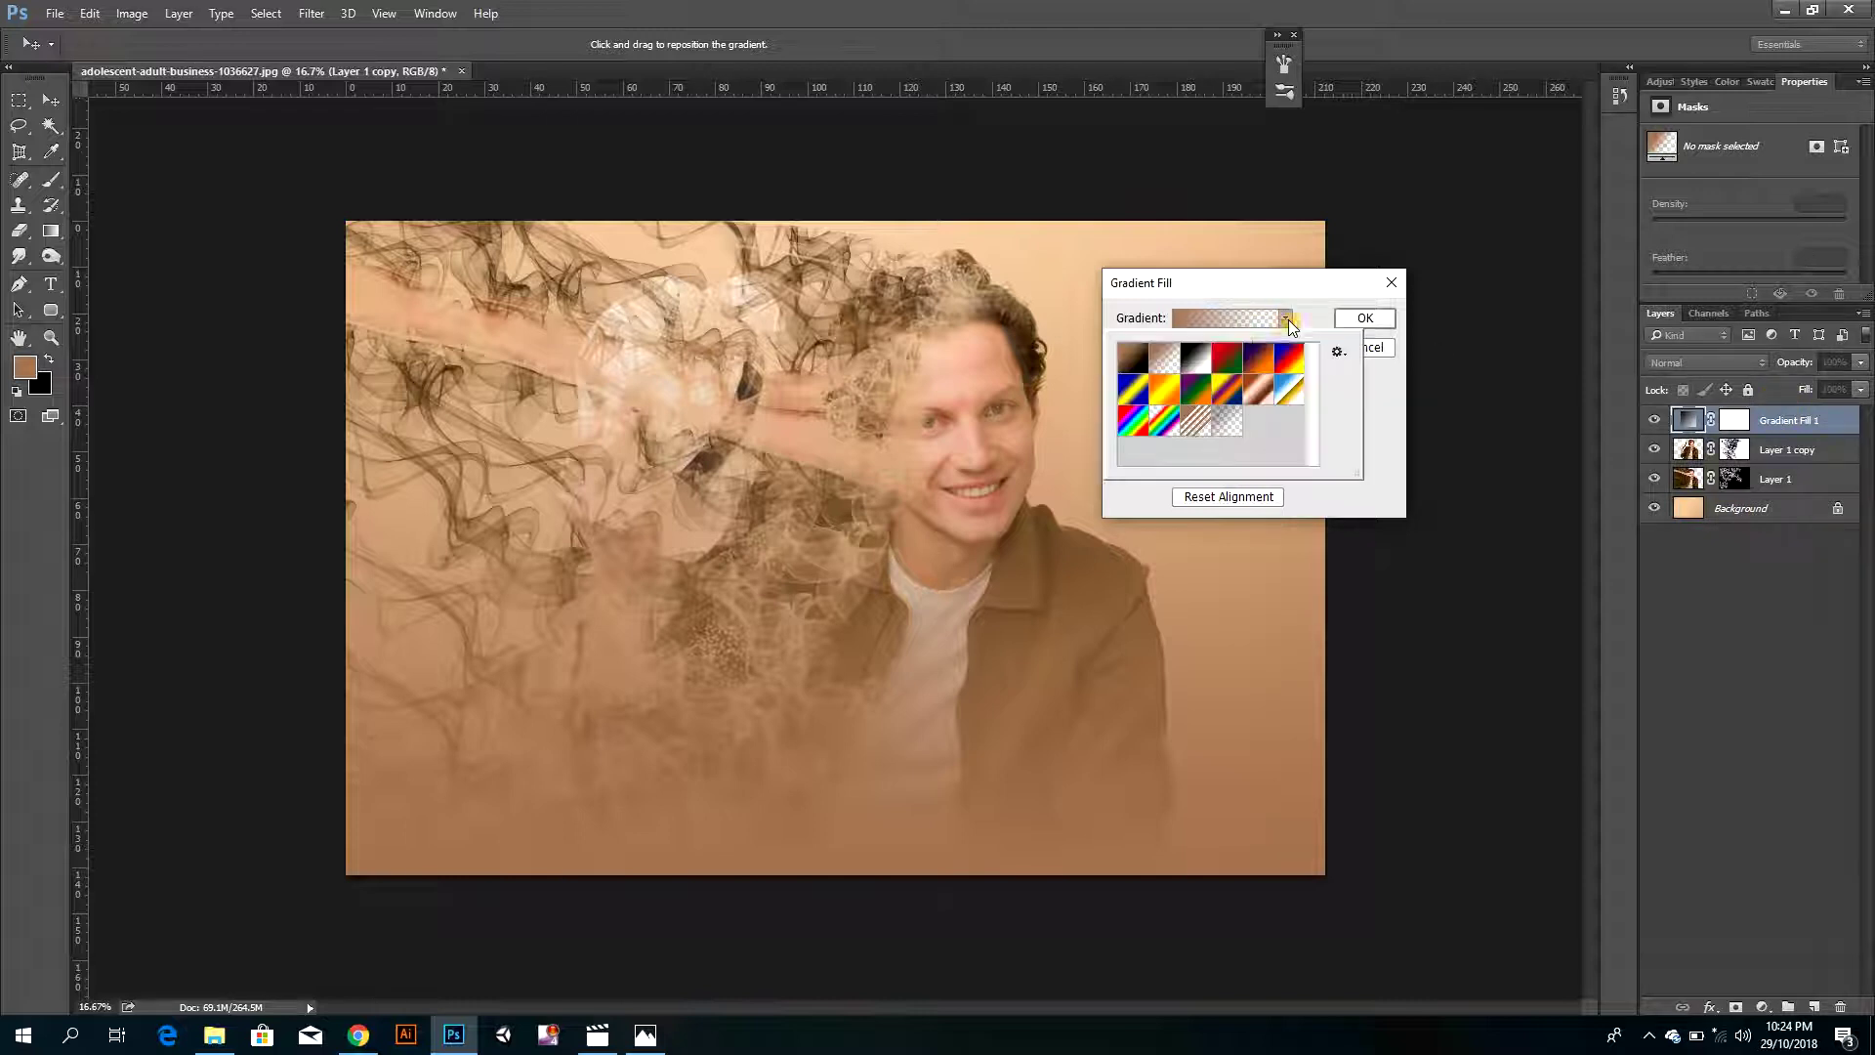
{"action": "left_click", "coordinate": [1199, 363]}
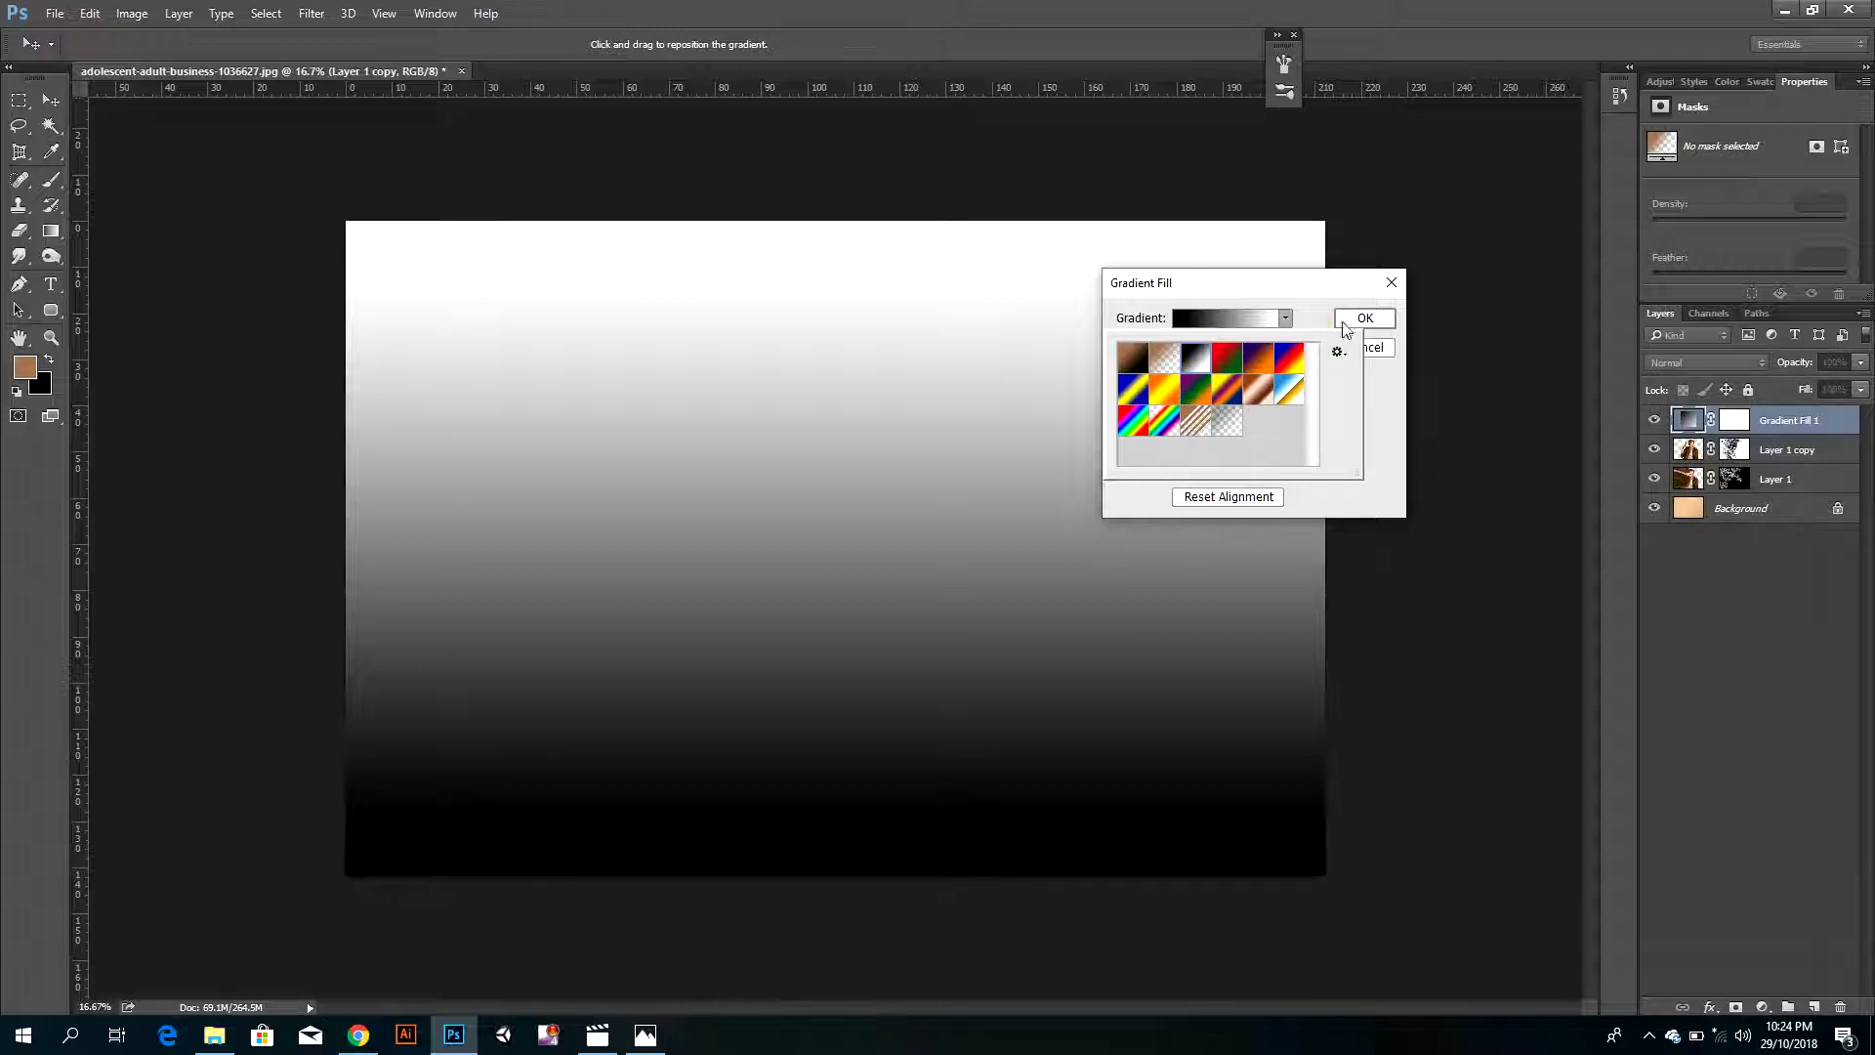
- Recolor the gradient's white end stop to mid gray #868585
{"action": "left_click", "coordinate": [1257, 317]}
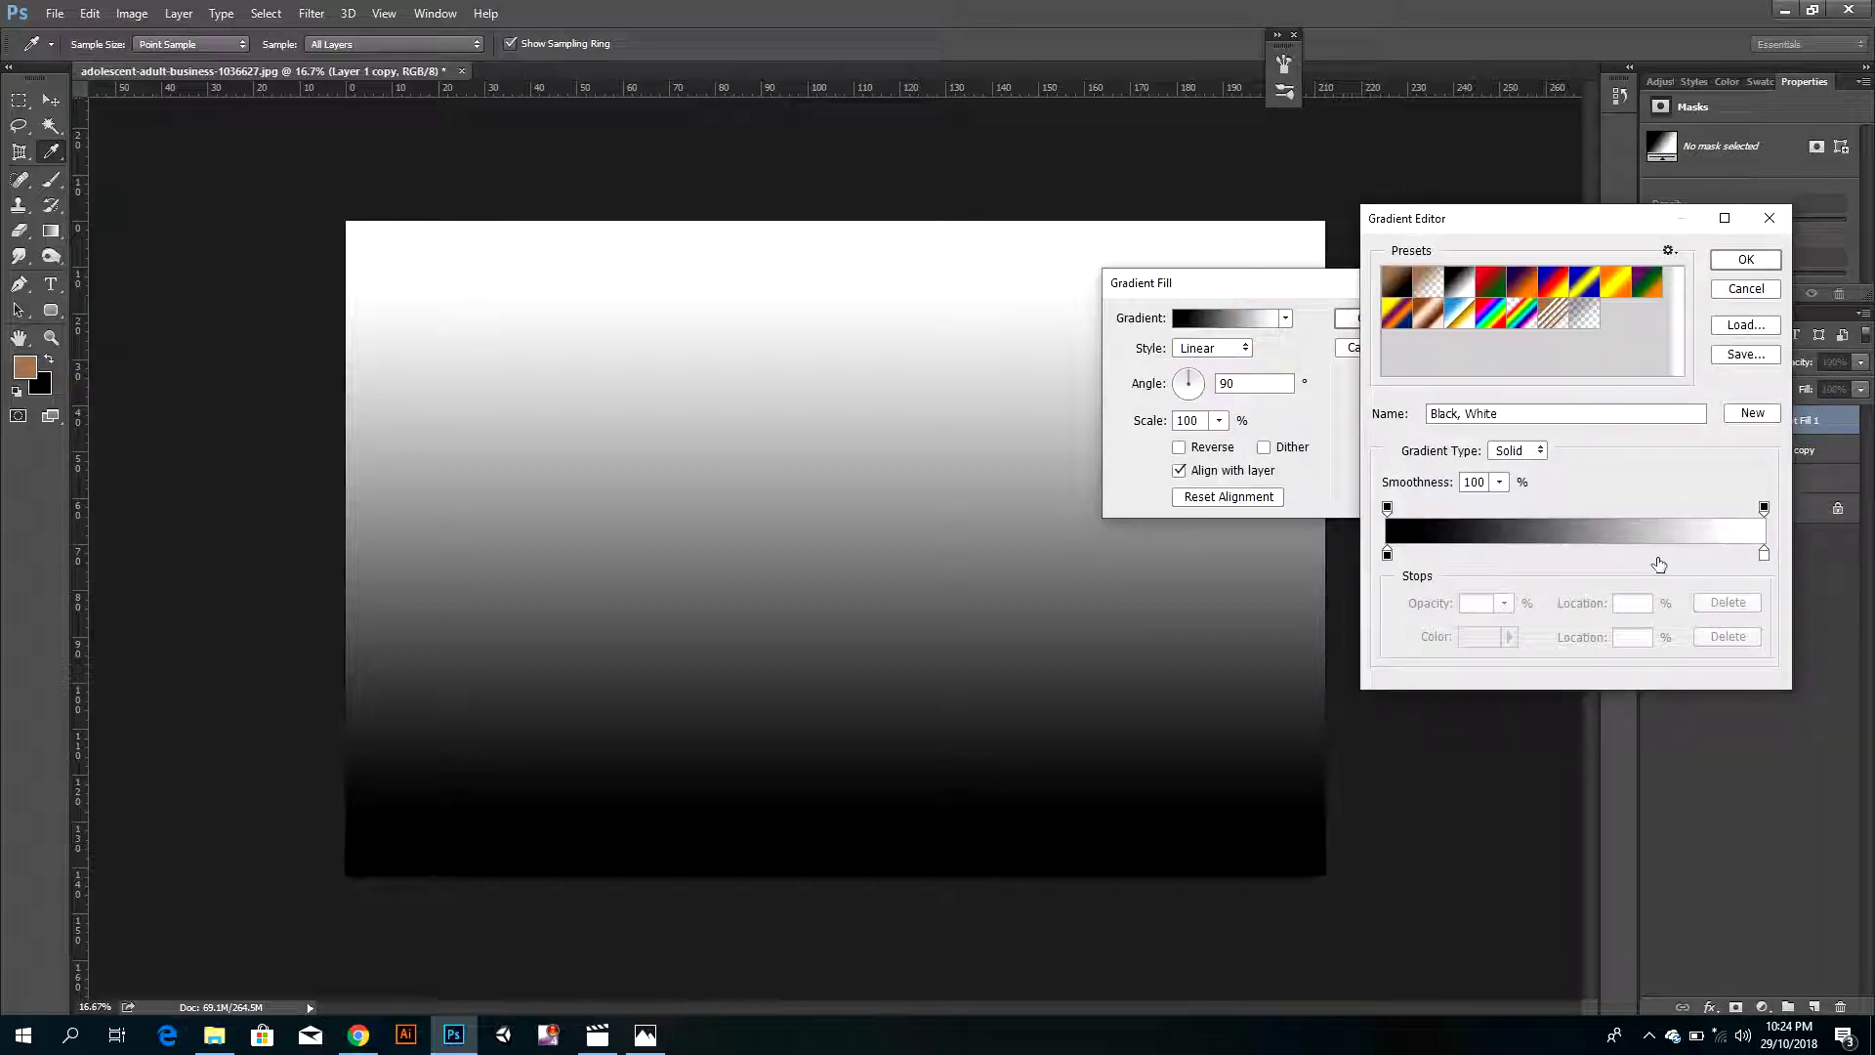
{"action": "left_click", "coordinate": [1763, 553]}
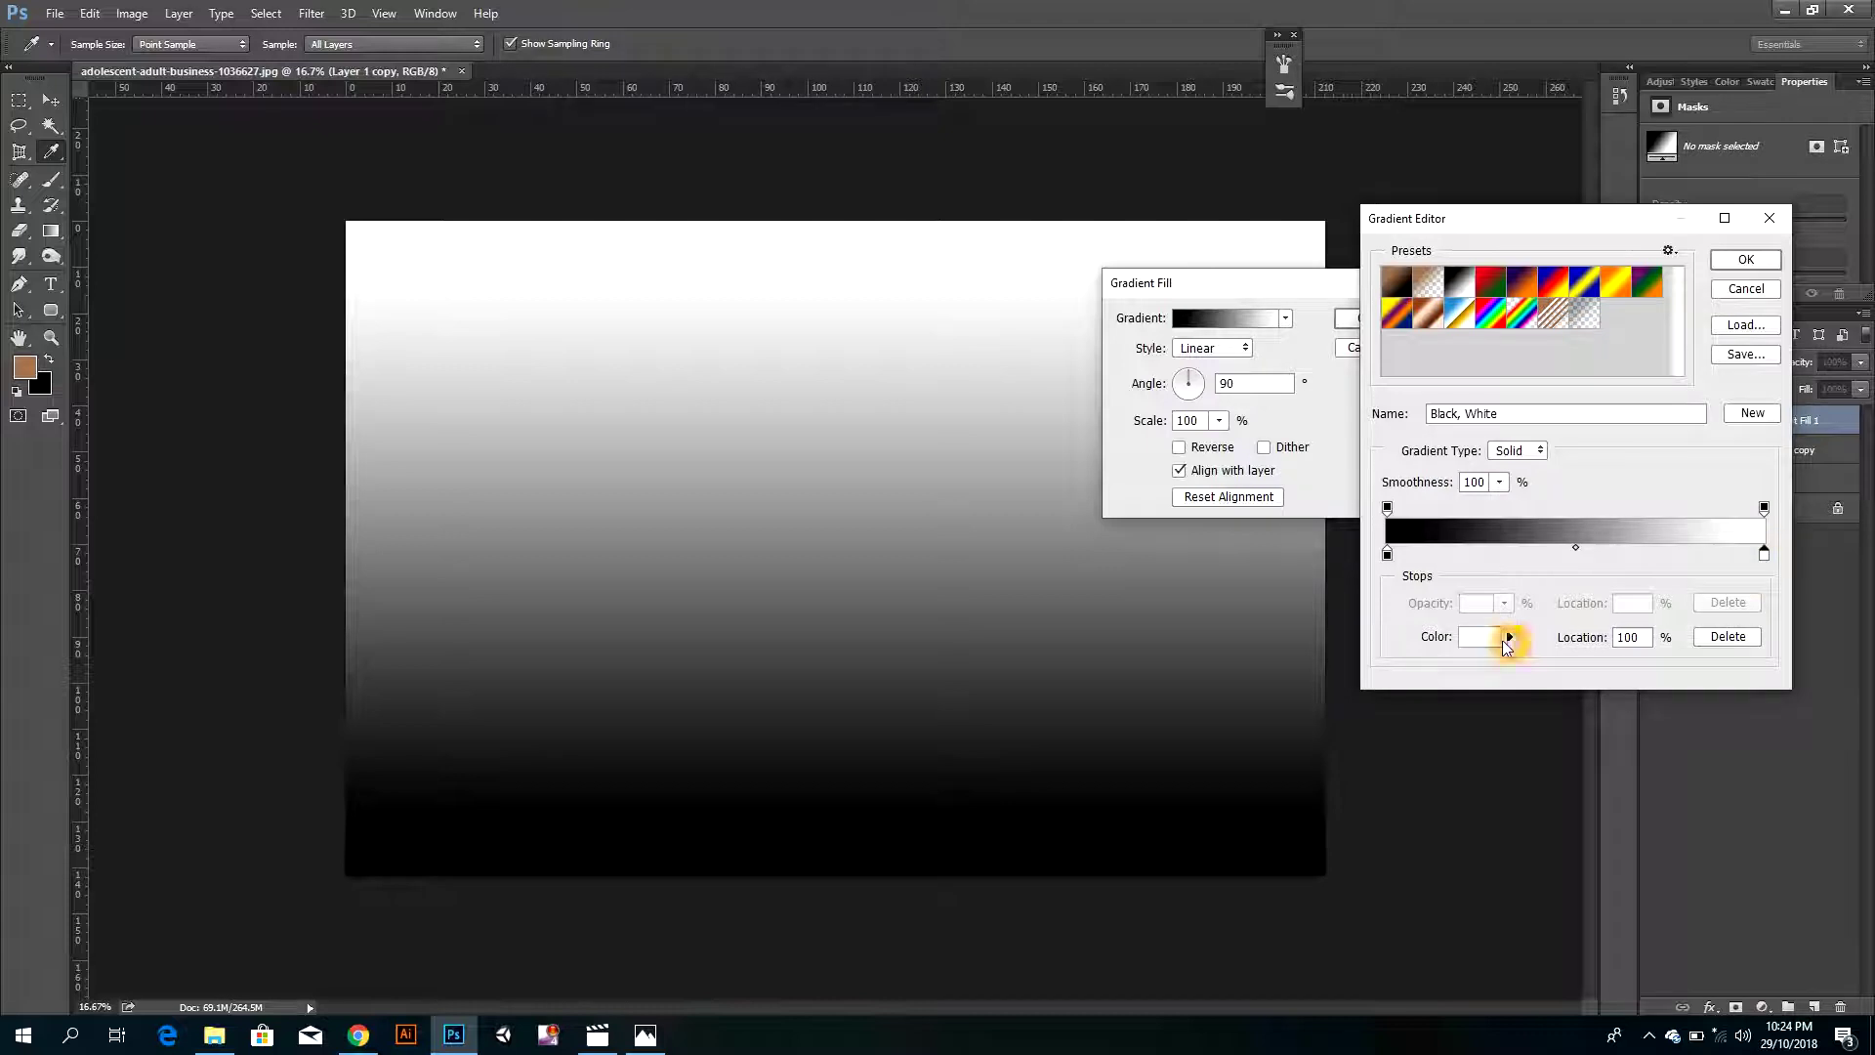
{"action": "left_click", "coordinate": [1488, 644]}
{"action": "left_click", "coordinate": [1276, 544]}
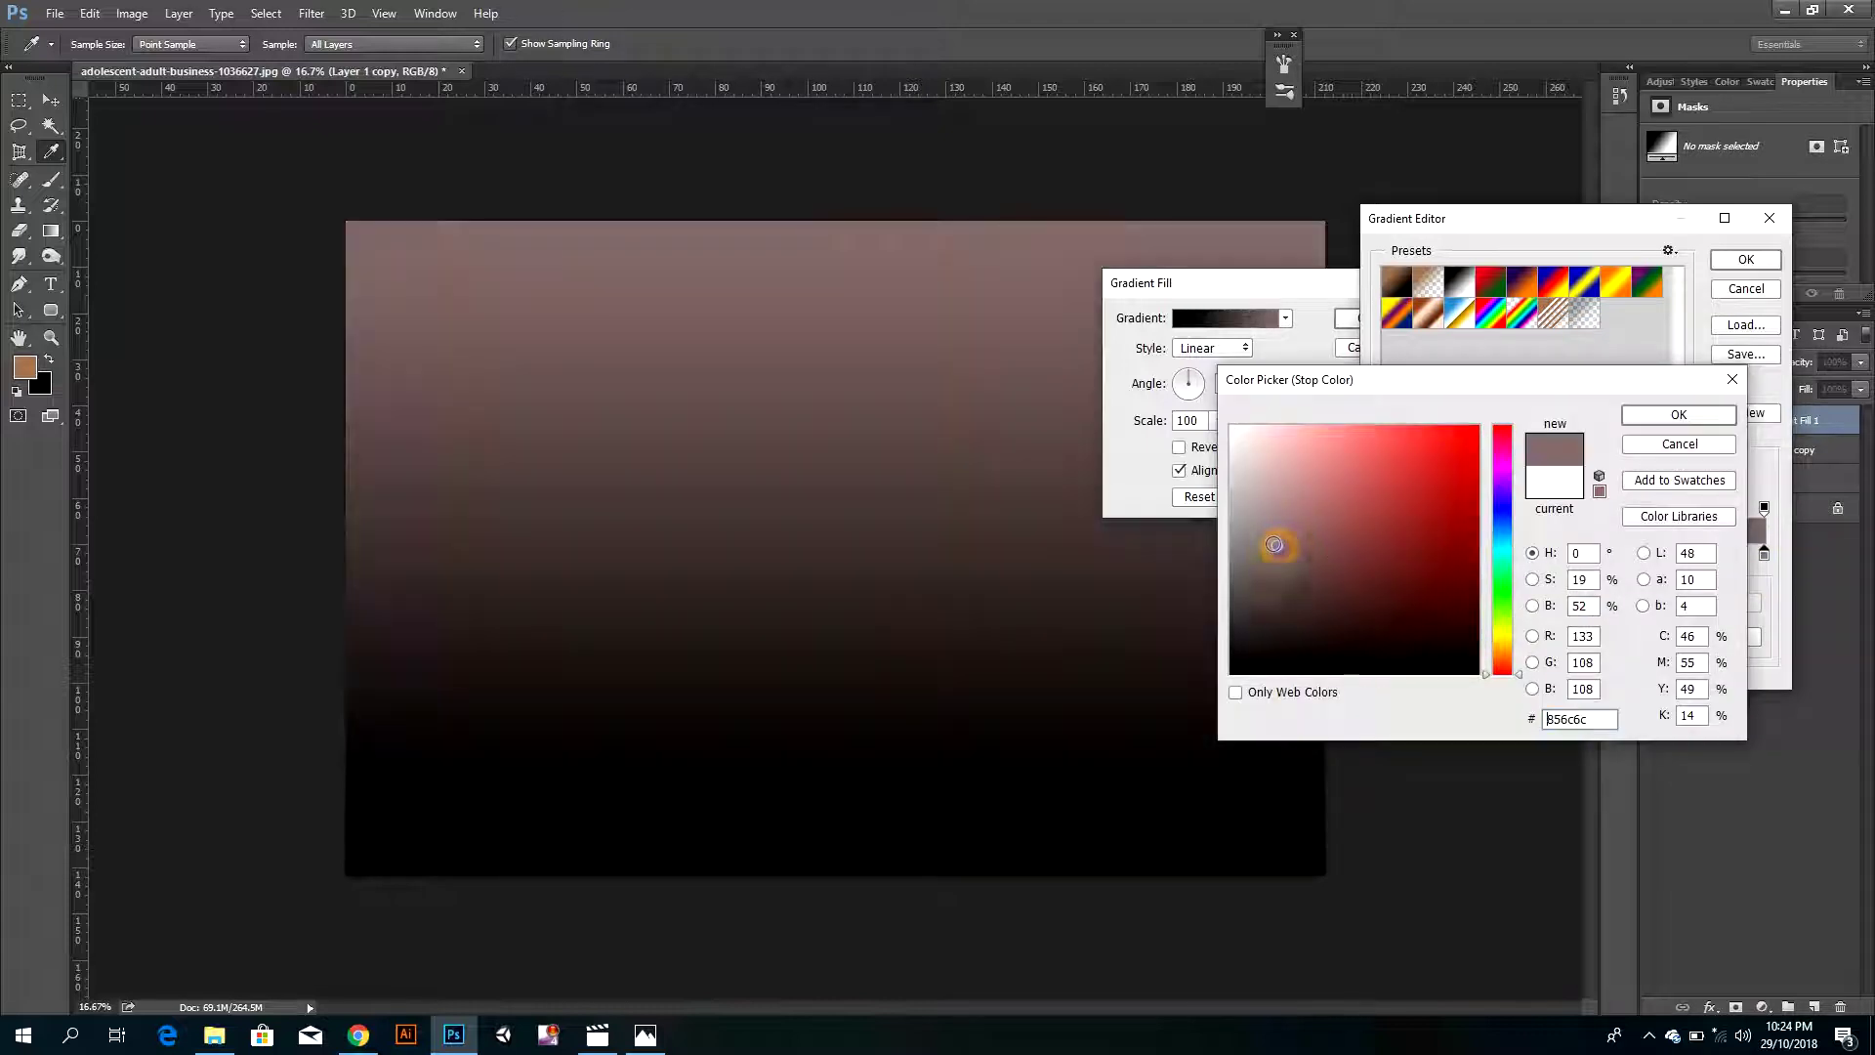
{"action": "left_click", "coordinate": [1246, 548]}
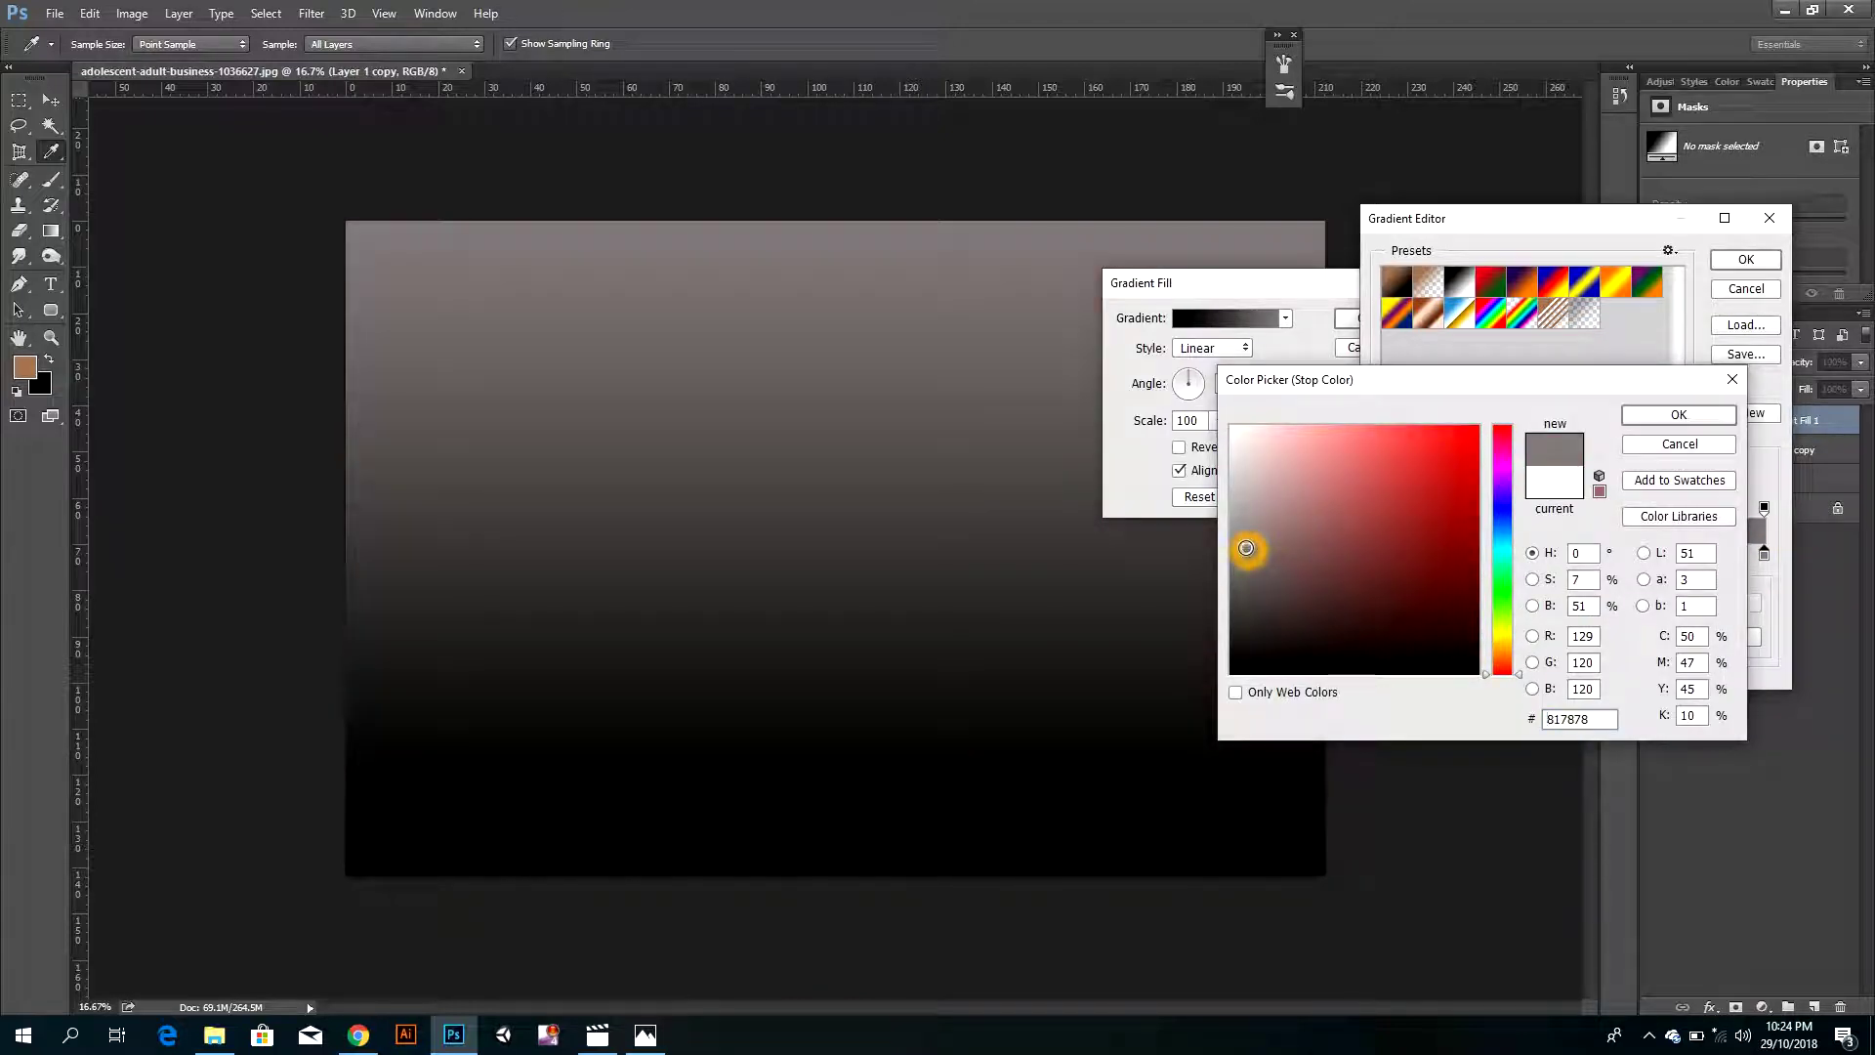
{"action": "left_click", "coordinate": [1239, 536]}
{"action": "left_click", "coordinate": [1240, 535]}
{"action": "left_click", "coordinate": [1231, 544]}
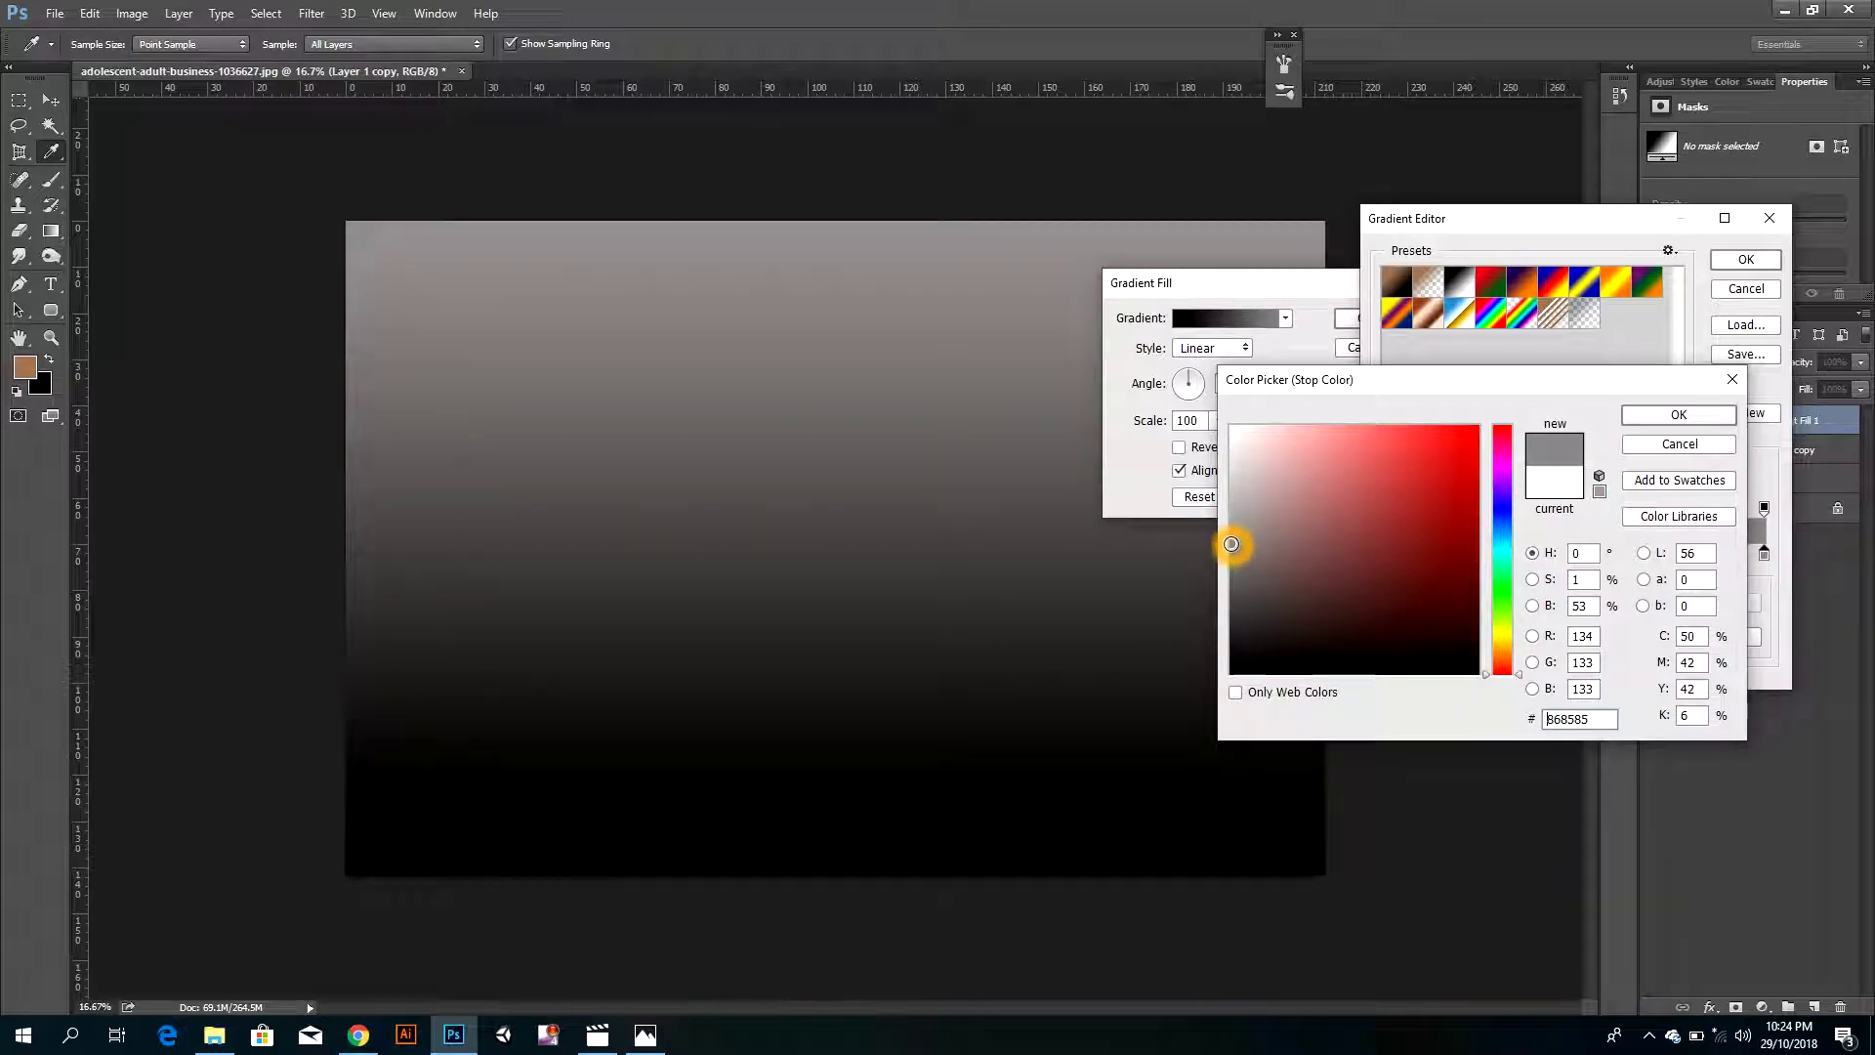
{"action": "left_click", "coordinate": [1678, 414]}
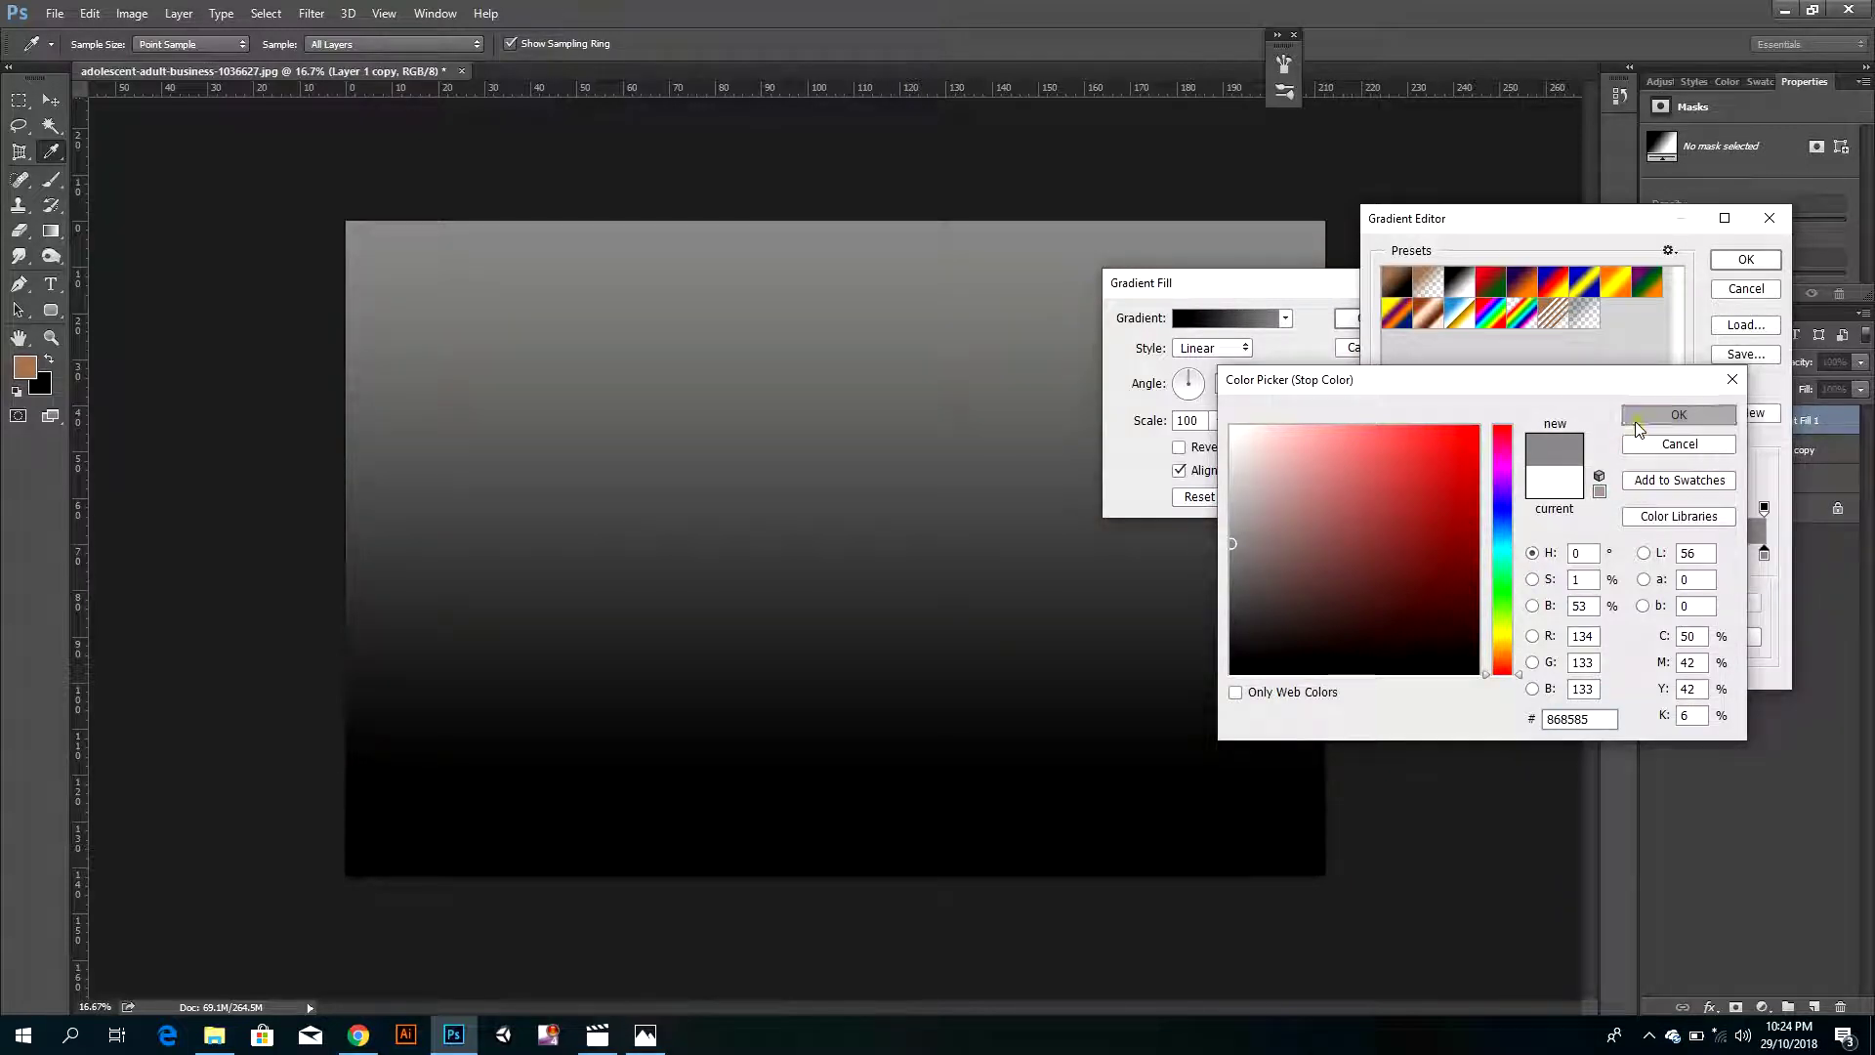
{"action": "key", "text": "Return"}
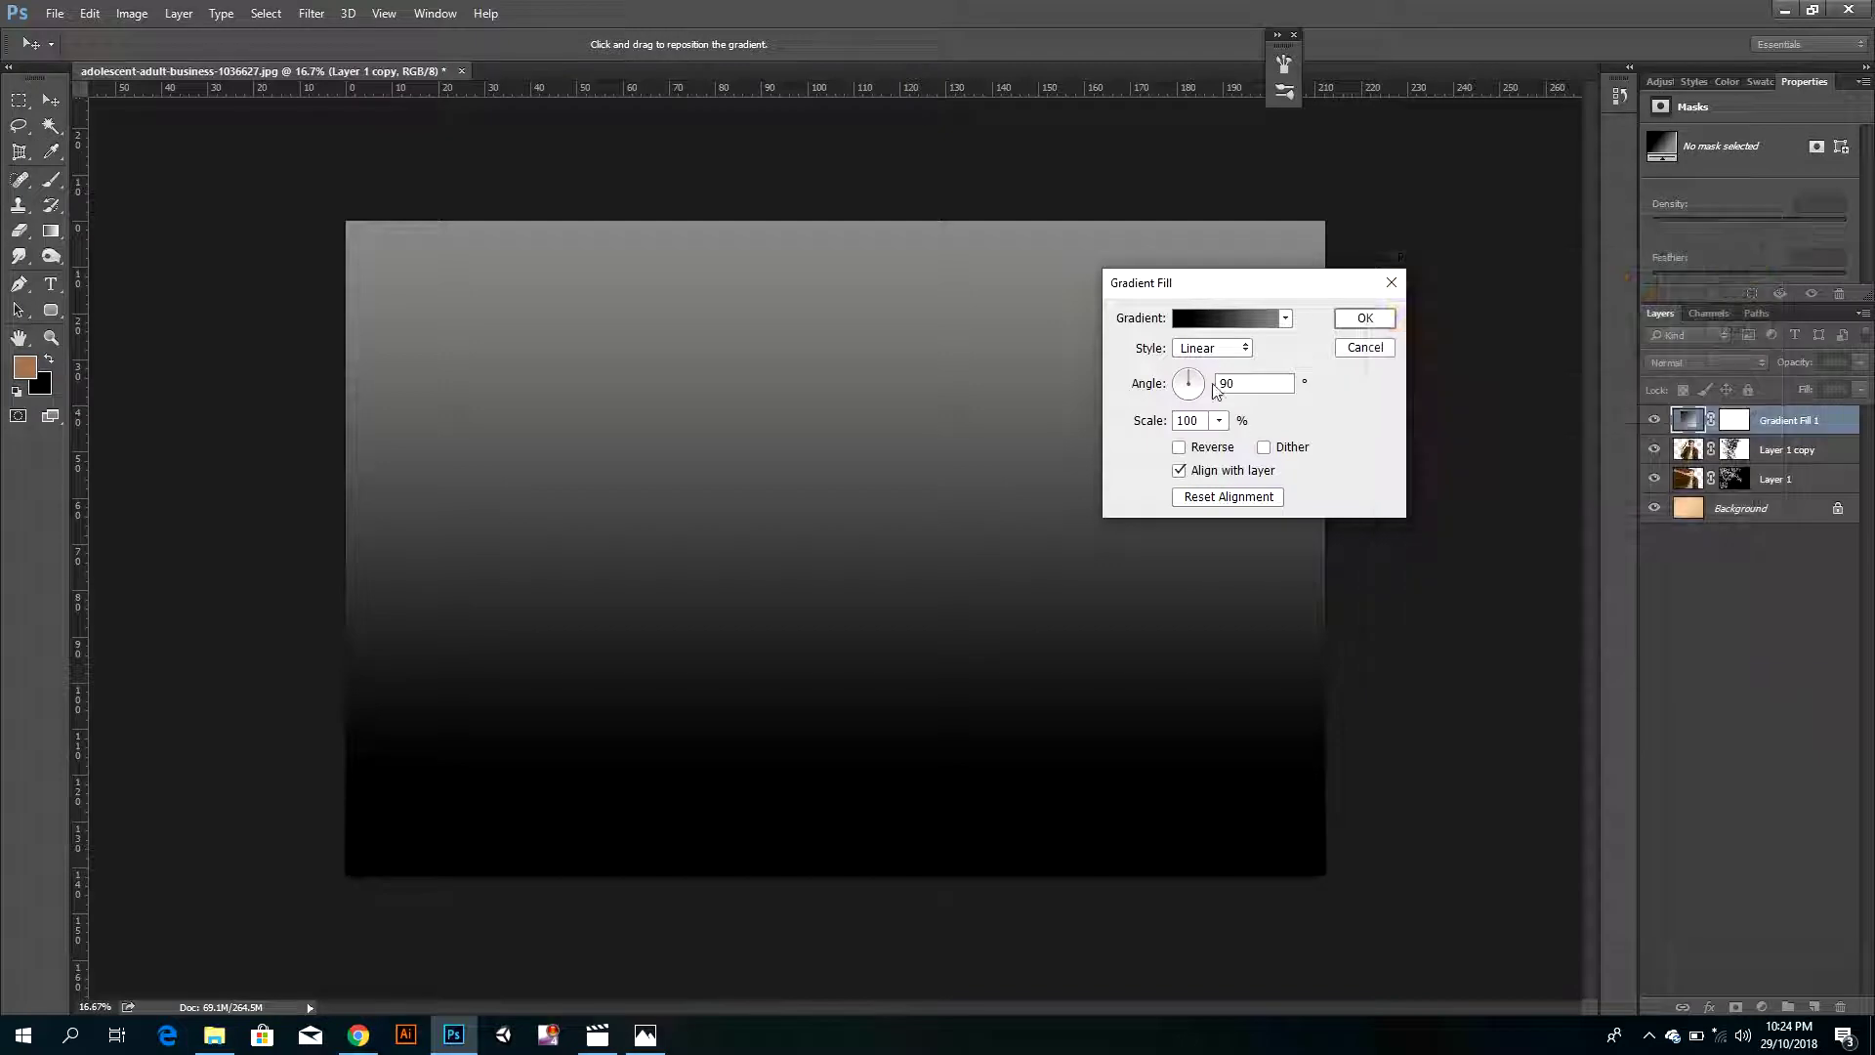
- Change the gradient fill's style to Radial and accept the fill
{"action": "left_click", "coordinate": [1211, 347]}
{"action": "left_click", "coordinate": [1202, 380]}
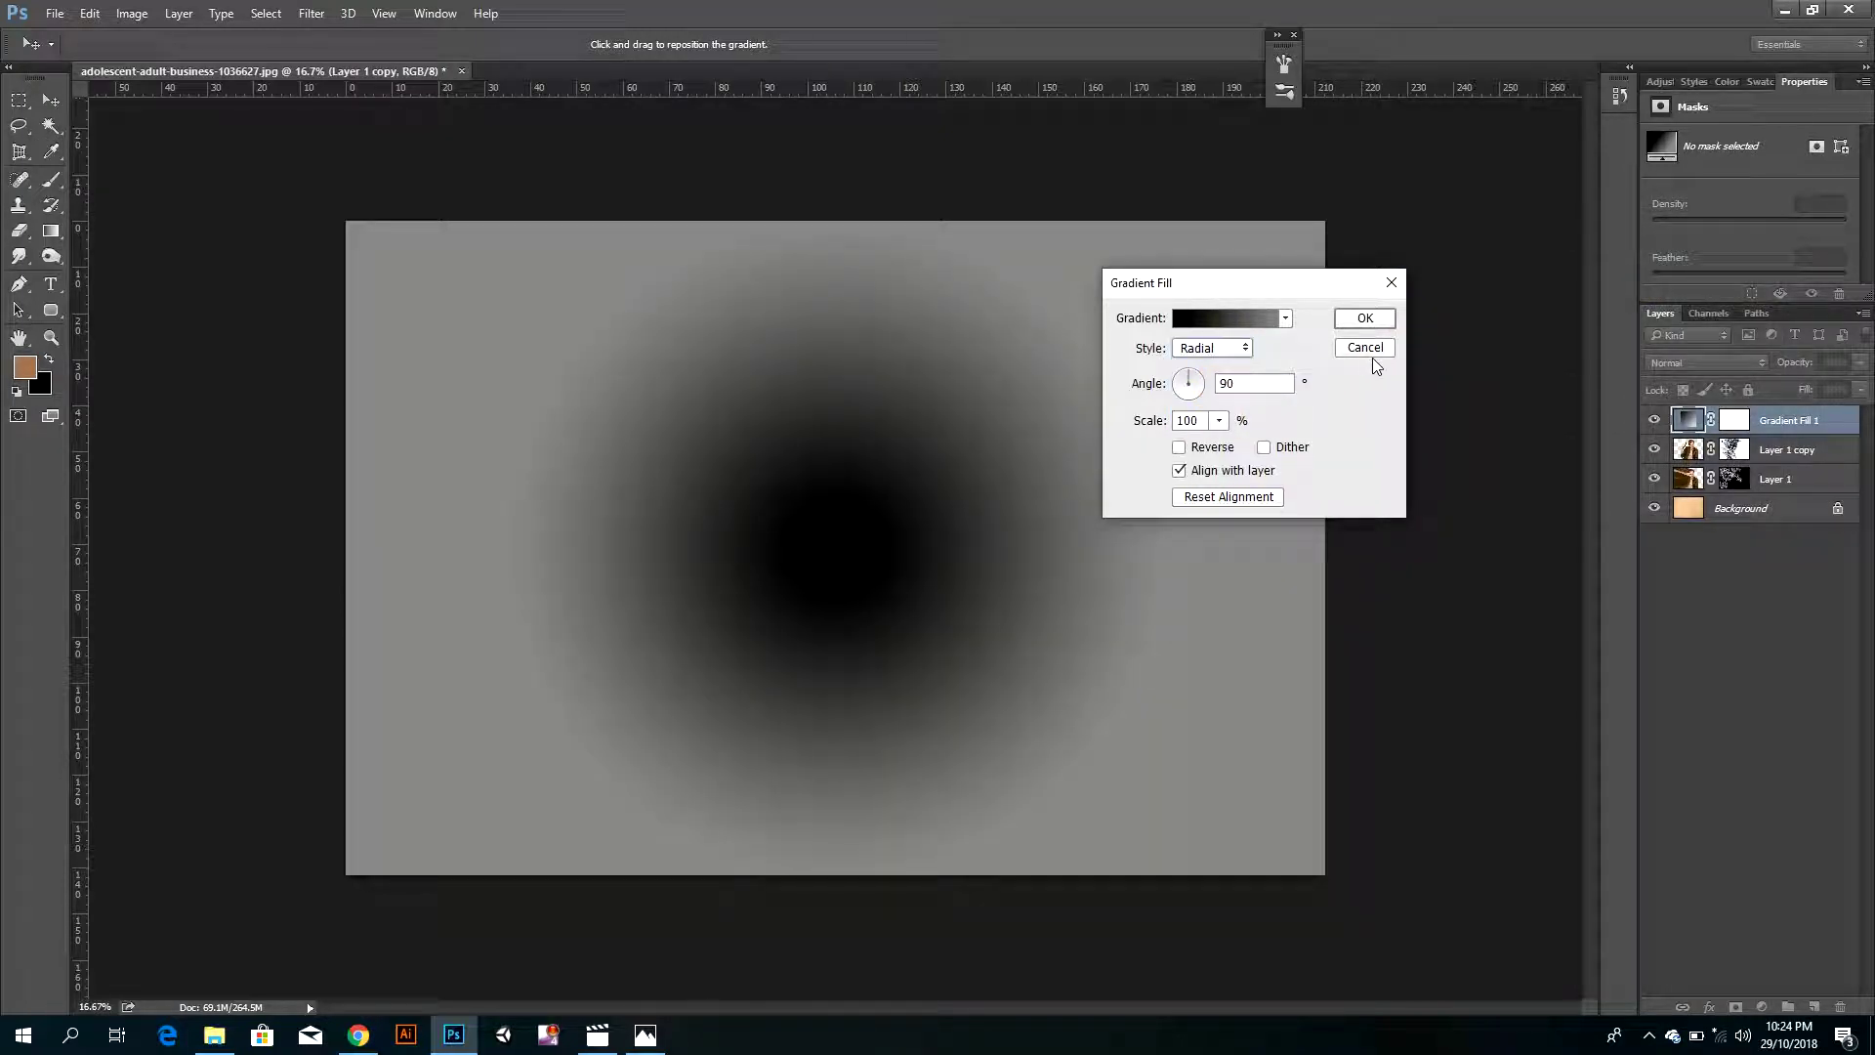
{"action": "left_click", "coordinate": [1357, 323]}
- Move Gradient Fill 1 directly above the Background layer and set its opacity to 95%
{"action": "left_click", "coordinate": [1772, 430]}
{"action": "left_click_drag", "start_coordinate": [1773, 429], "coordinate": [1757, 489]}
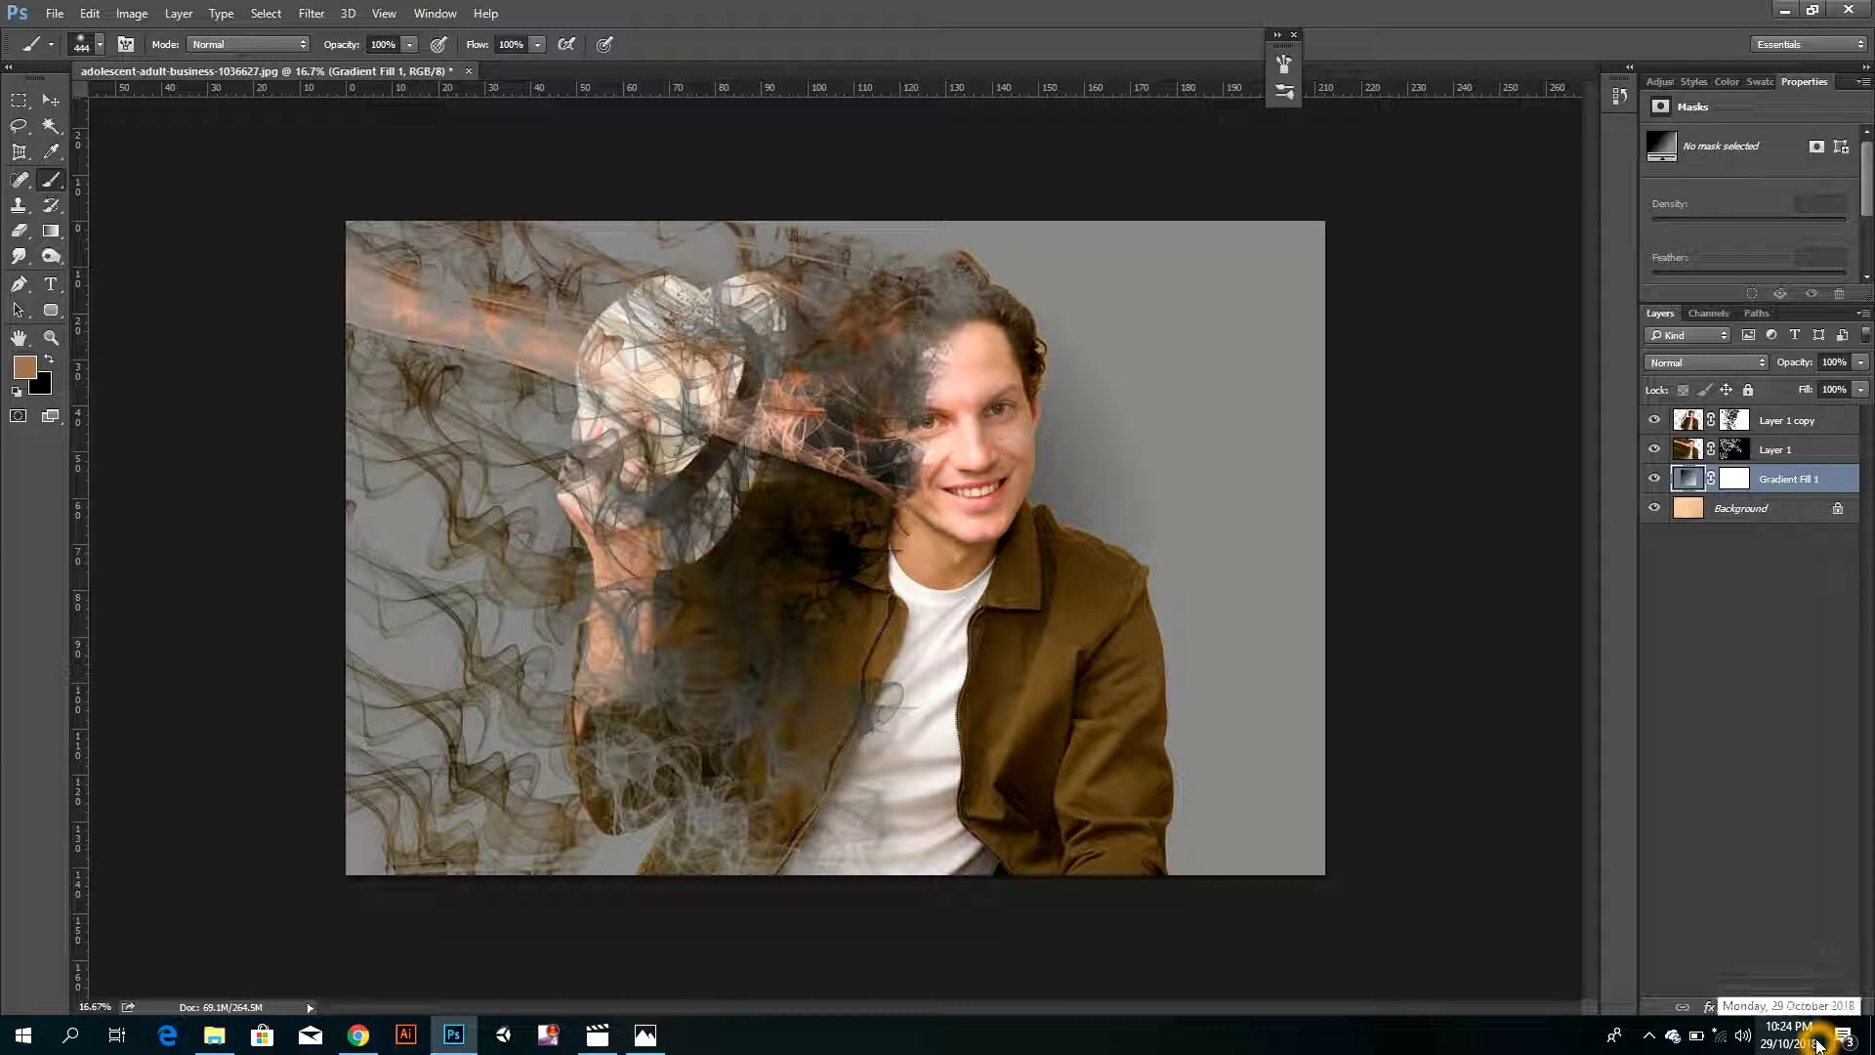
{"action": "left_click", "coordinate": [1861, 362]}
{"action": "left_click_drag", "start_coordinate": [1856, 383], "coordinate": [1857, 393]}
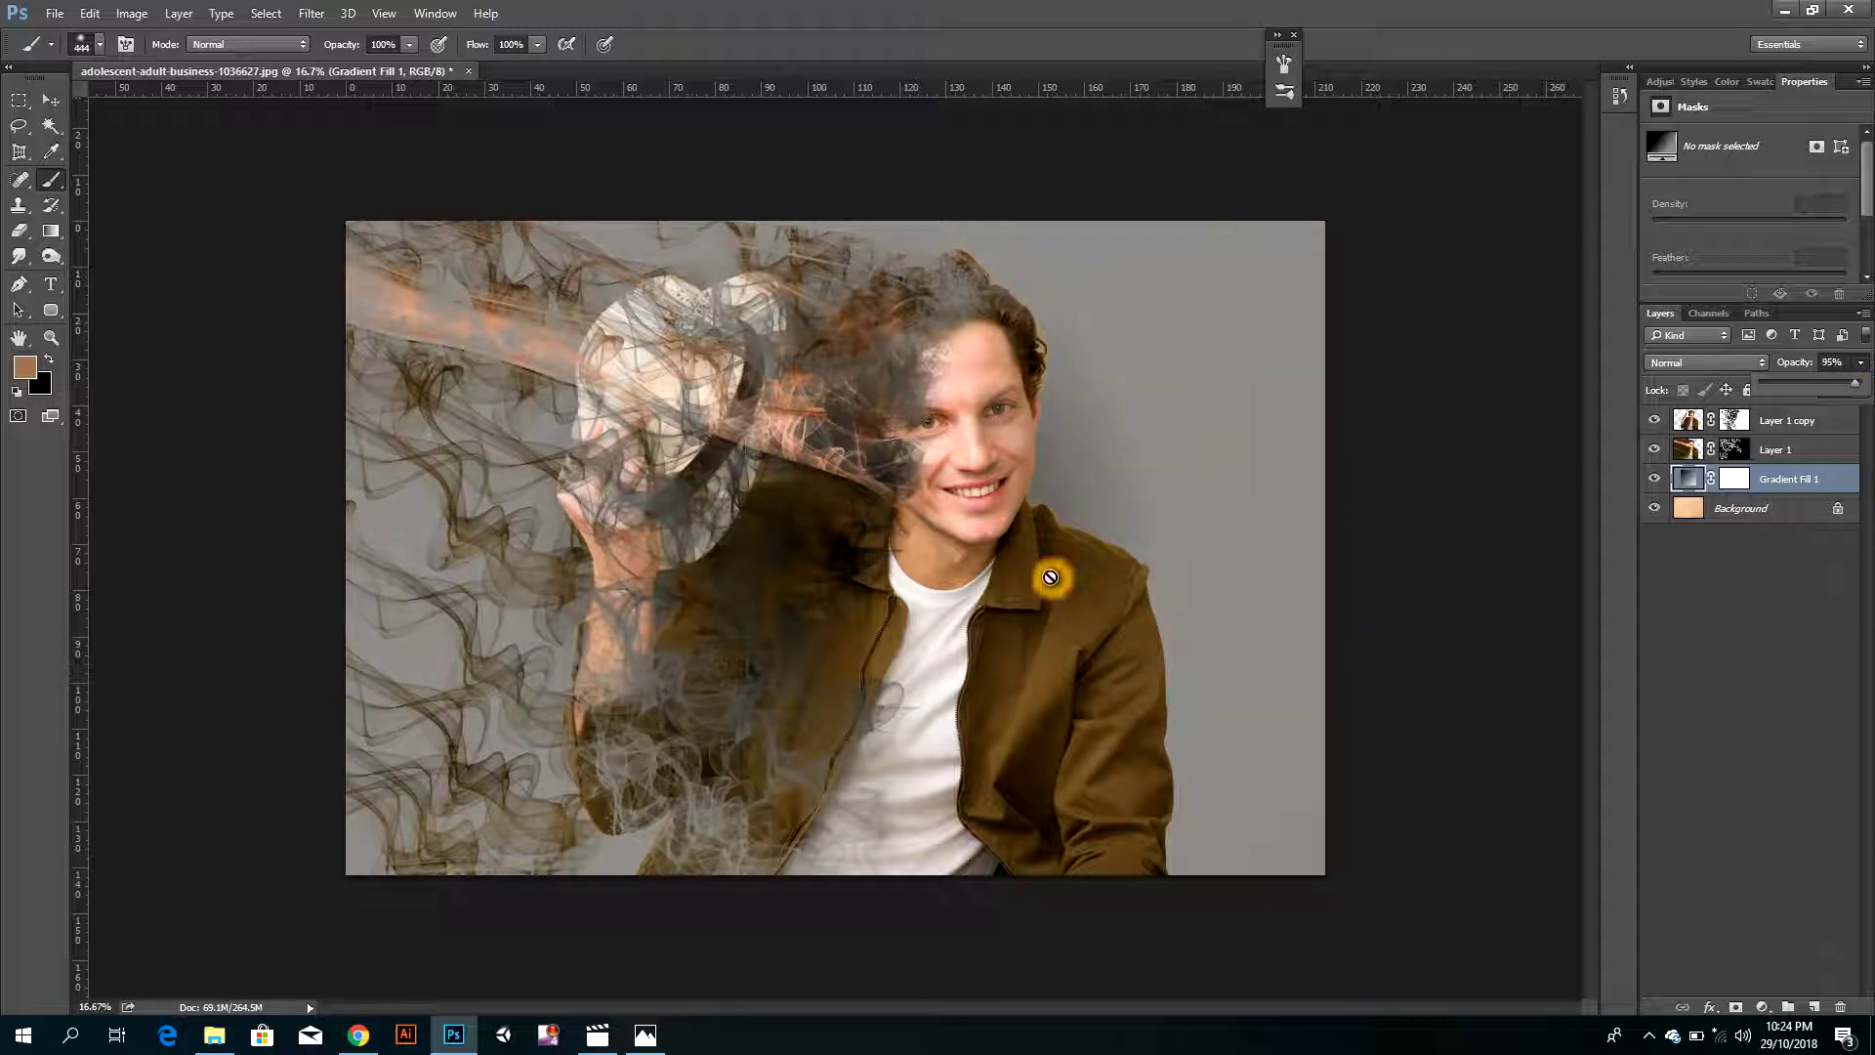
{"action": "scroll", "coordinate": [1053, 586], "scroll_direction": "down", "scroll_amount": 3}
{"action": "scroll", "coordinate": [1061, 723], "scroll_direction": "up", "scroll_amount": 2}
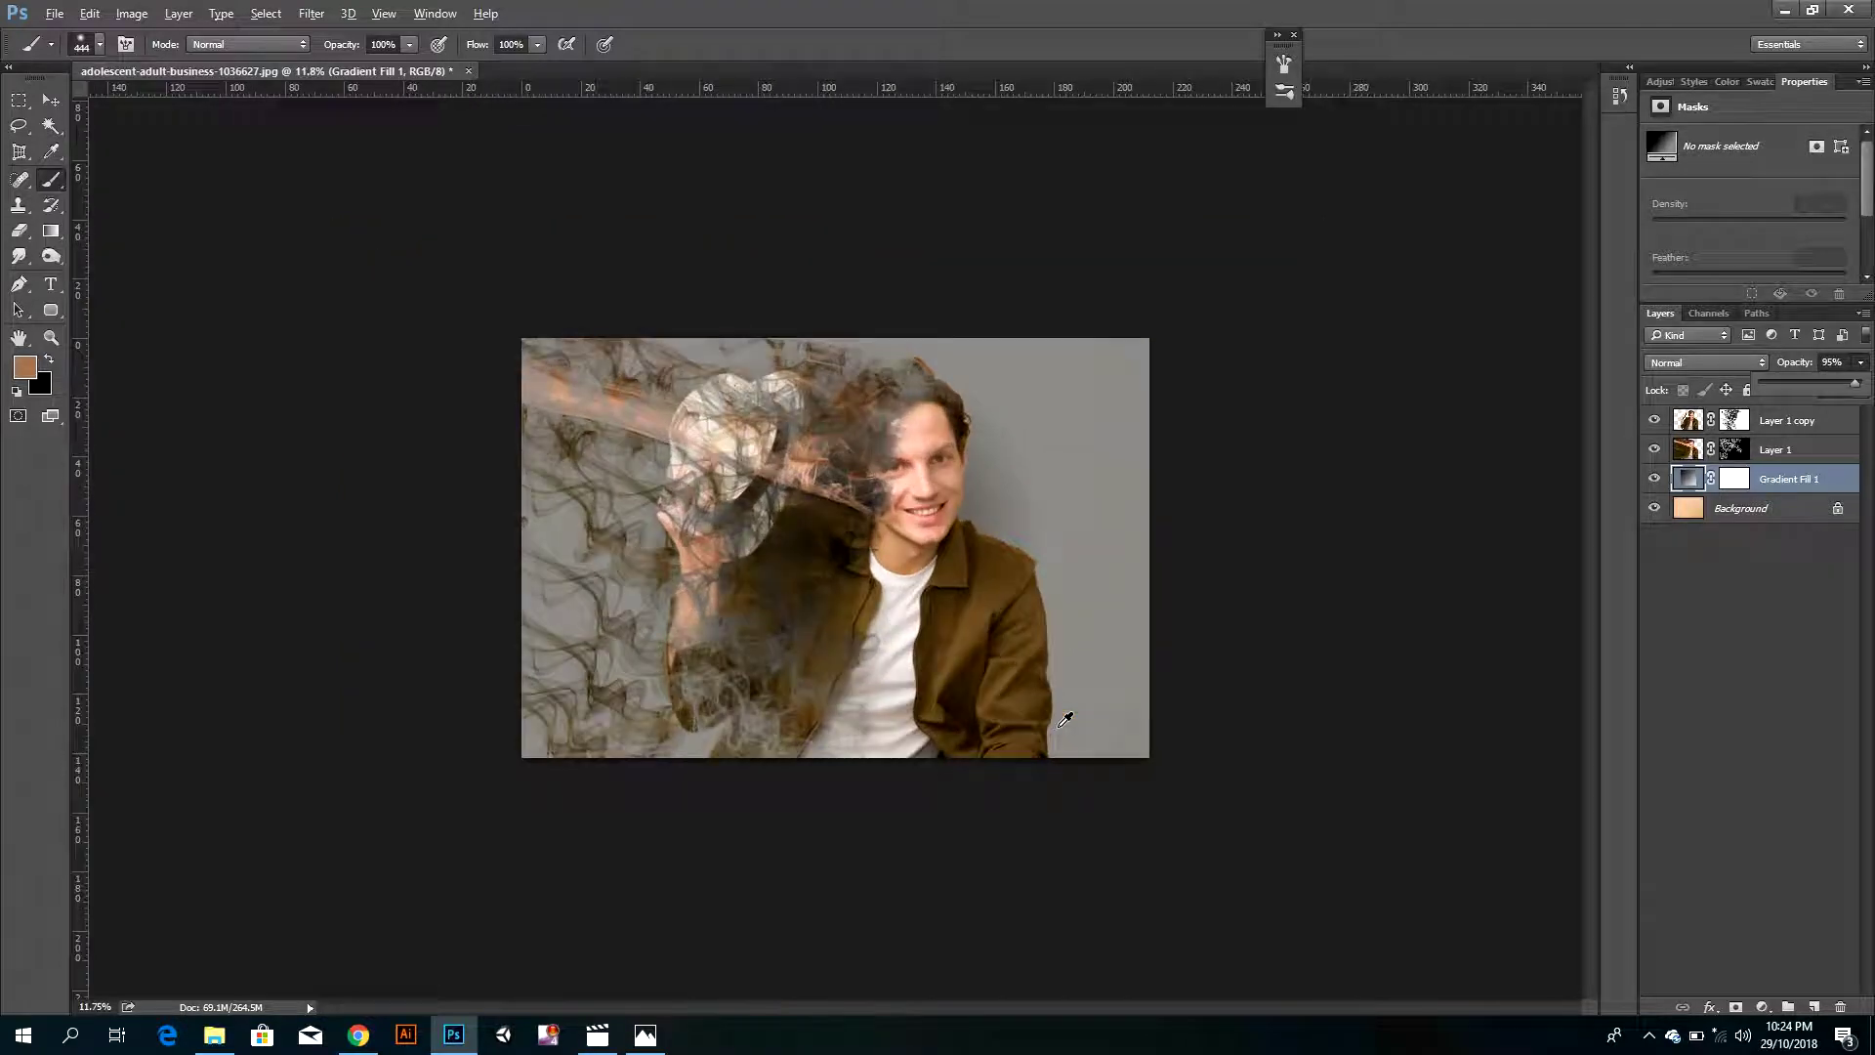
{"action": "scroll", "coordinate": [1064, 720], "scroll_direction": "up", "scroll_amount": 3}
{"action": "scroll", "coordinate": [1059, 723], "scroll_direction": "up", "scroll_amount": 1}
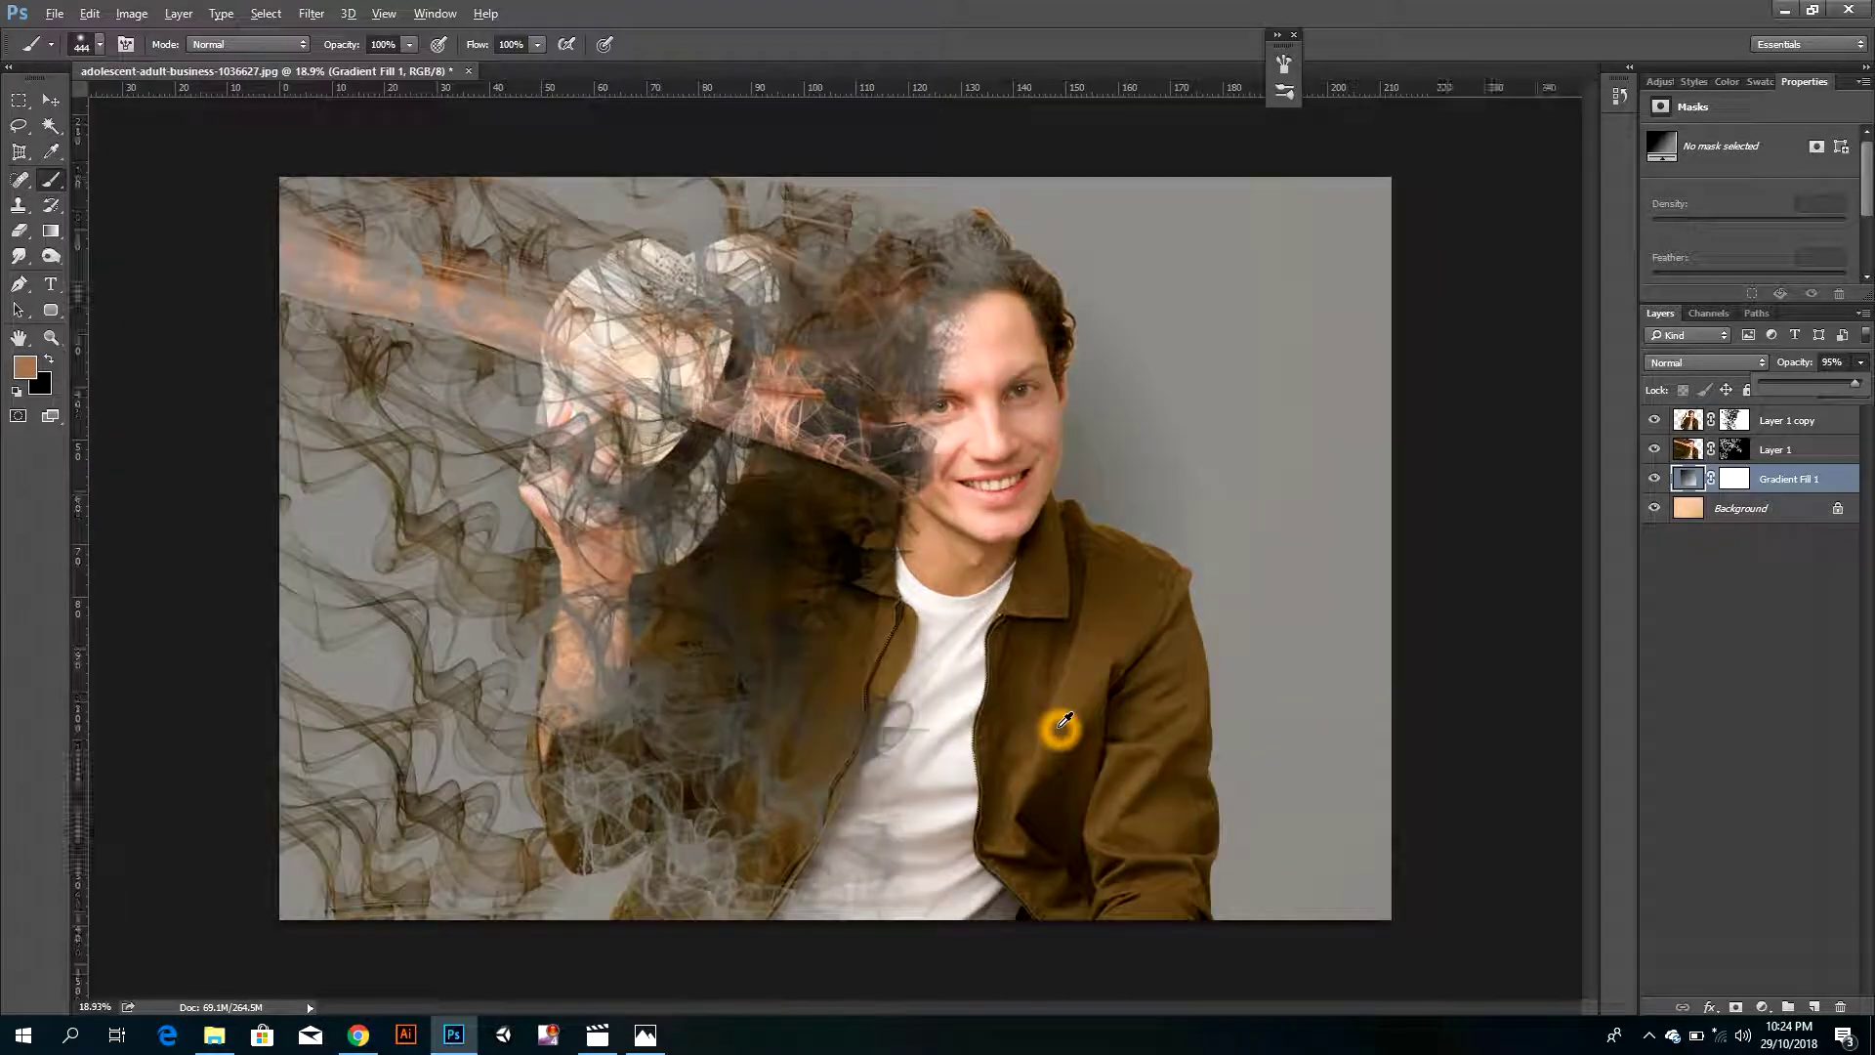
{"action": "scroll", "coordinate": [1057, 721], "scroll_direction": "down", "scroll_amount": 1}
{"action": "left_click", "coordinate": [962, 620]}
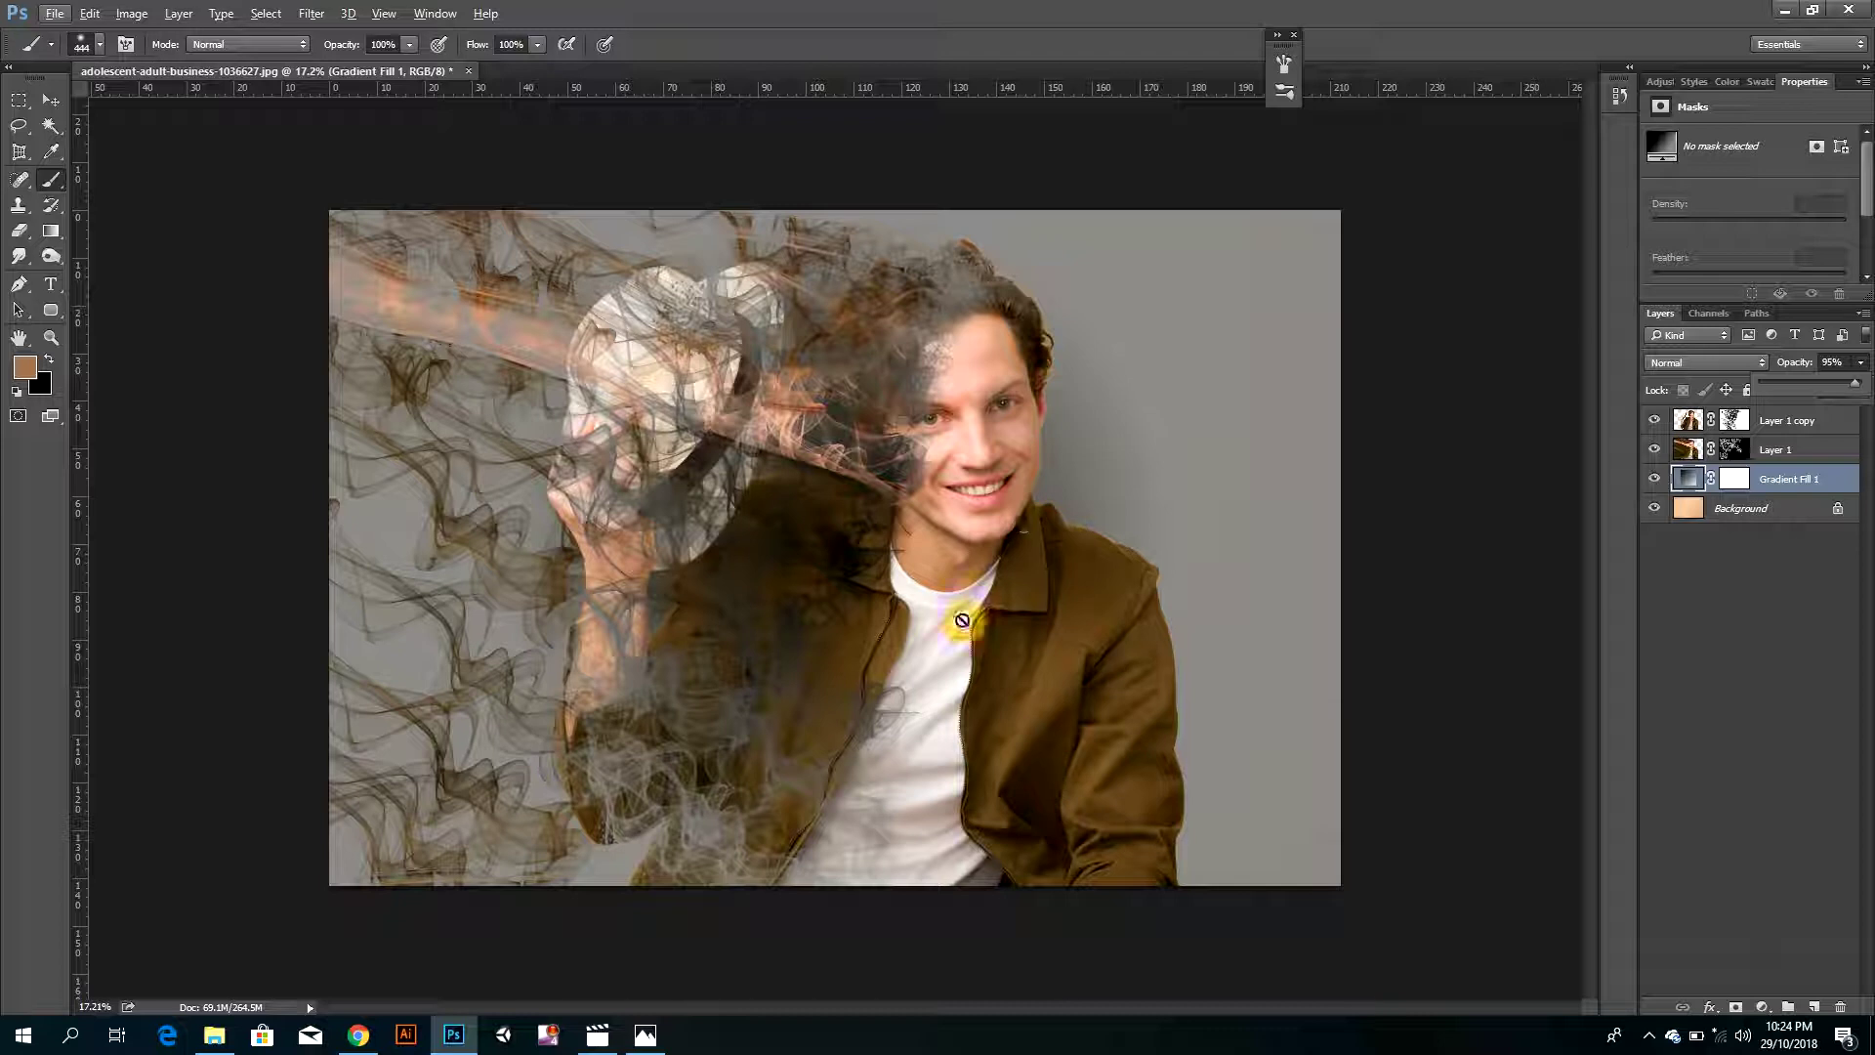